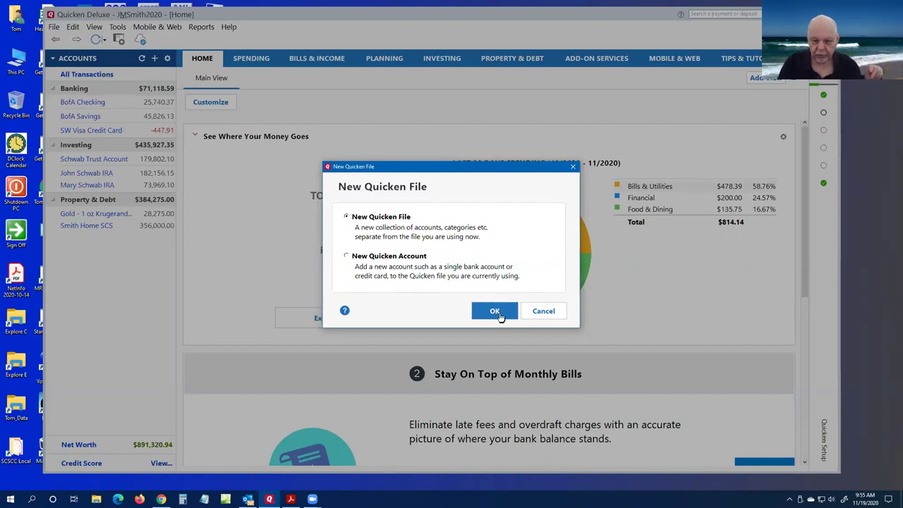
- Create a new Quicken file named J&MSmith2020Test.QDF in the J&MSmith folder
left_click(499, 315)
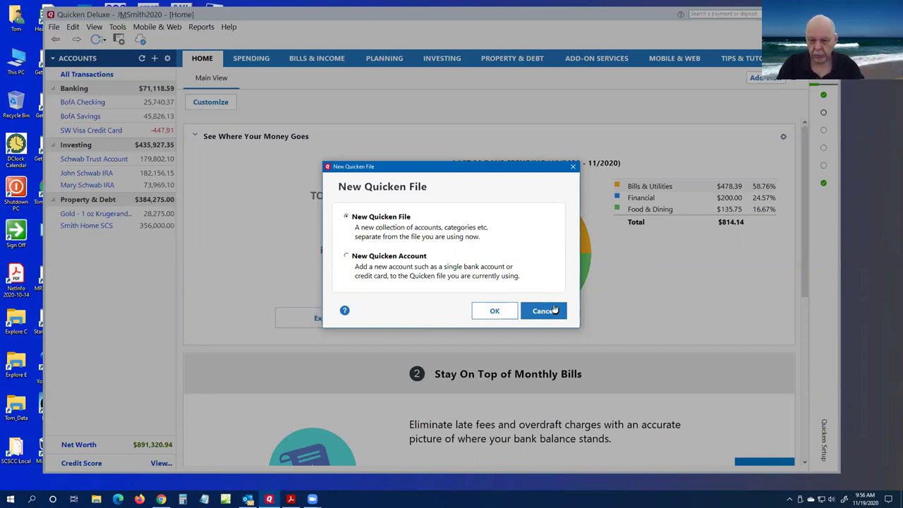
left_click(495, 311)
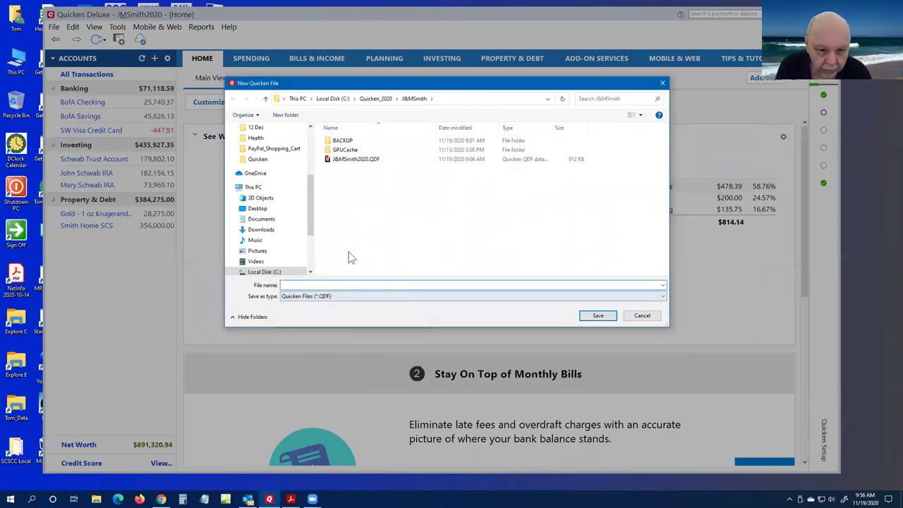
left_click(347, 159)
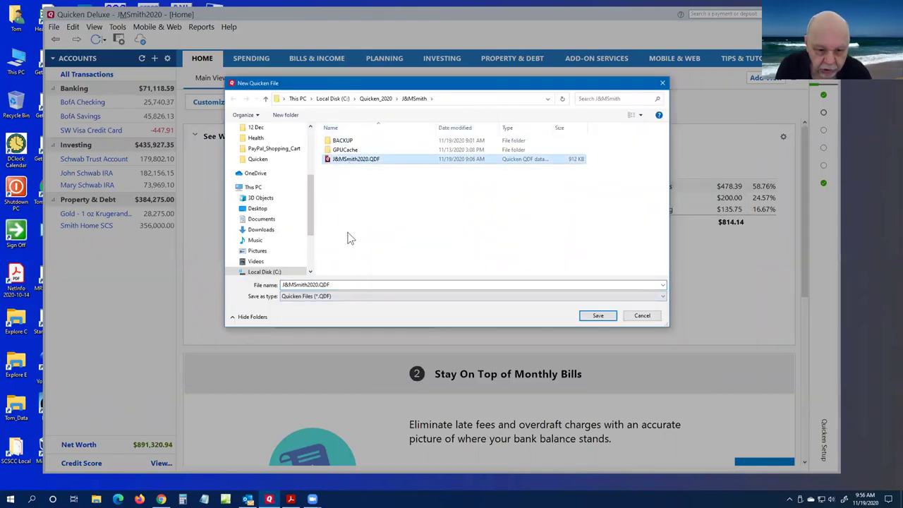
left_click(364, 285)
left_click(365, 284)
key("Left")
key("Left")
key("Left")
key("Left")
type("Tes")
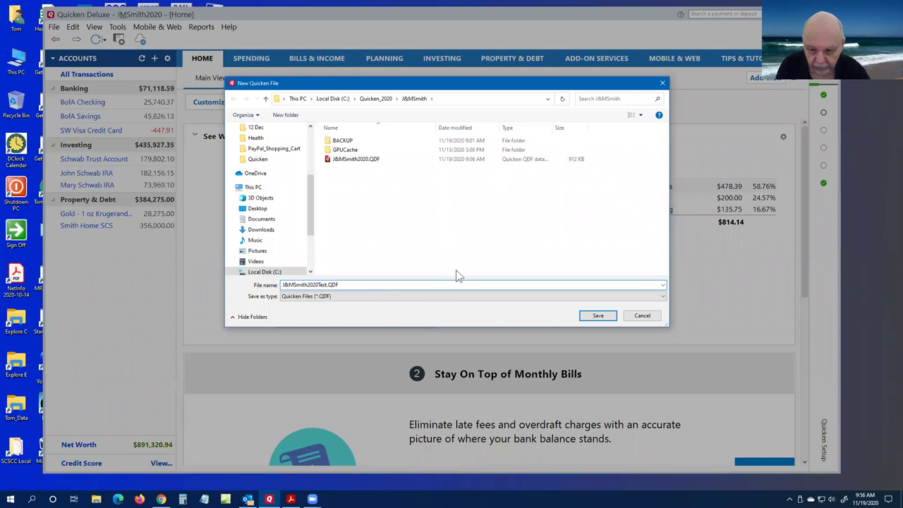
left_click(596, 315)
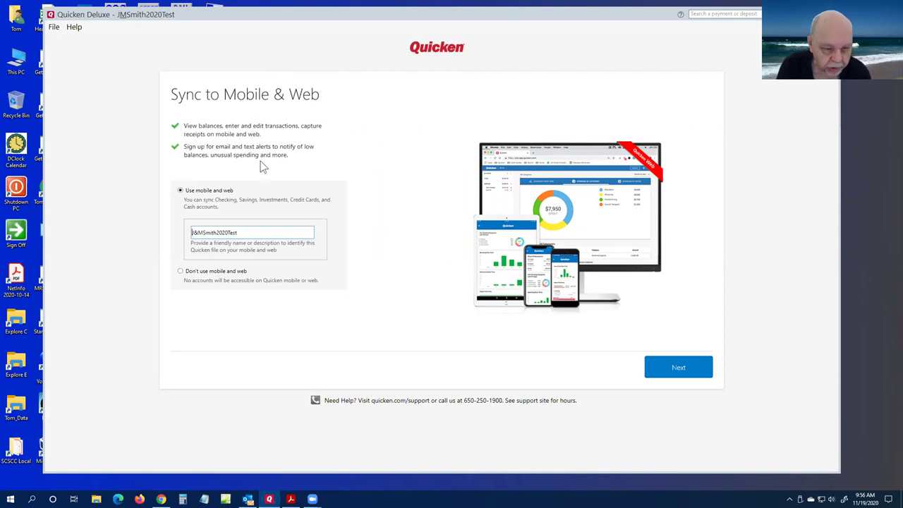
- Set the new file not to use mobile and web, and make the Quicken window narrower and shift it slightly sideways
left_click(178, 152)
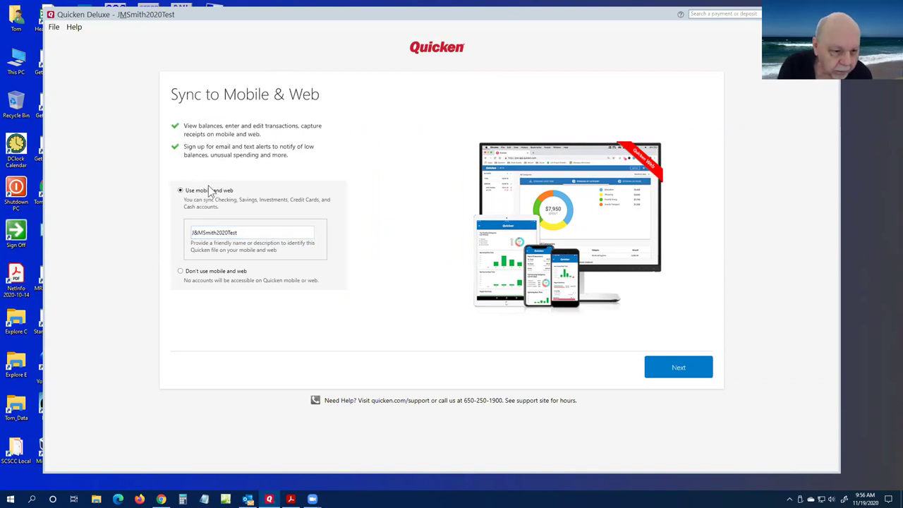
left_click(180, 271)
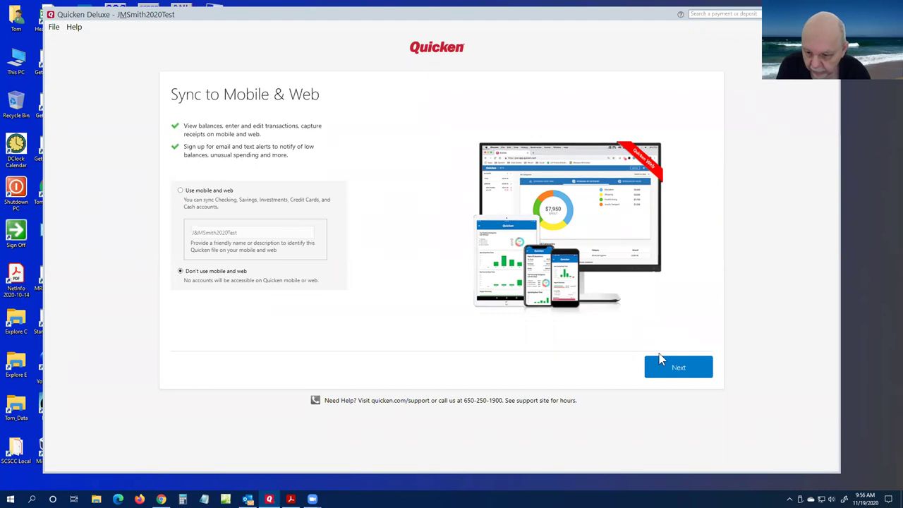
left_click(673, 368)
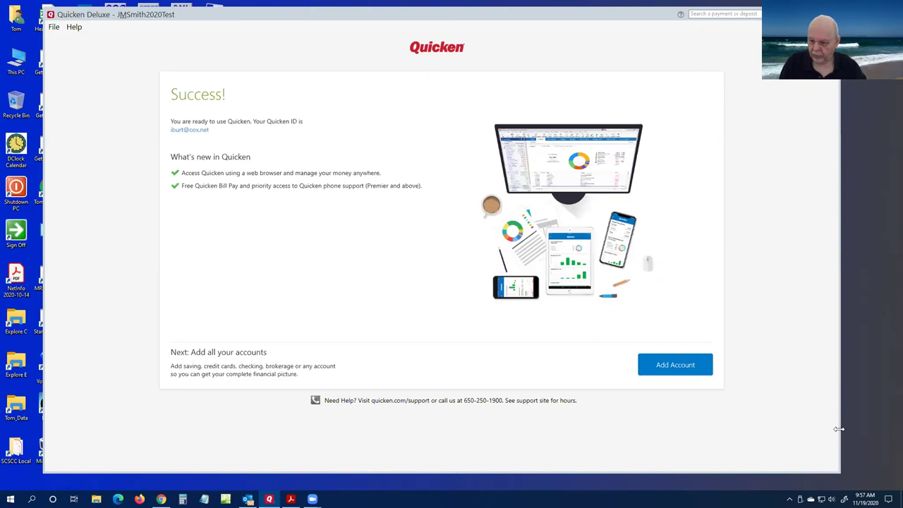
left_click_drag(839, 428, 755, 422)
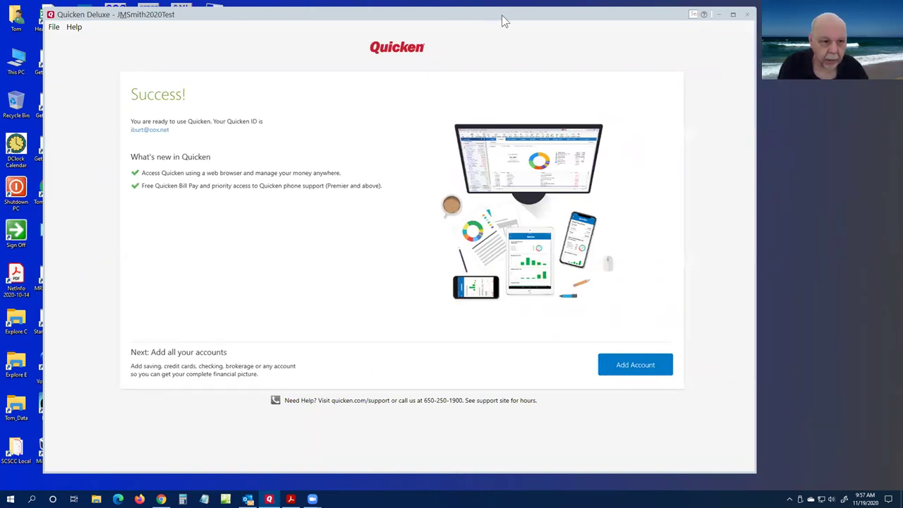
left_click_drag(501, 15, 482, 15)
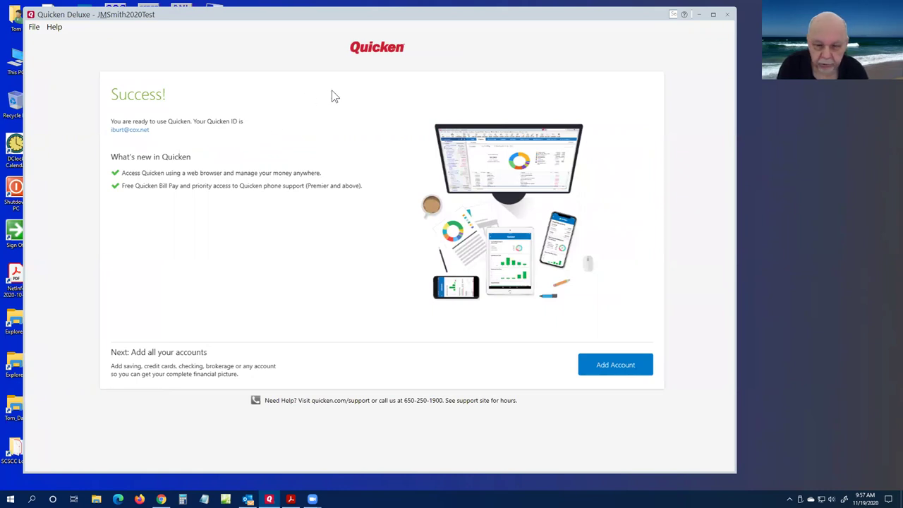
- Start adding an account, examine the offline account types and the other assets and liabilities types, and leave without adding one
left_click(607, 367)
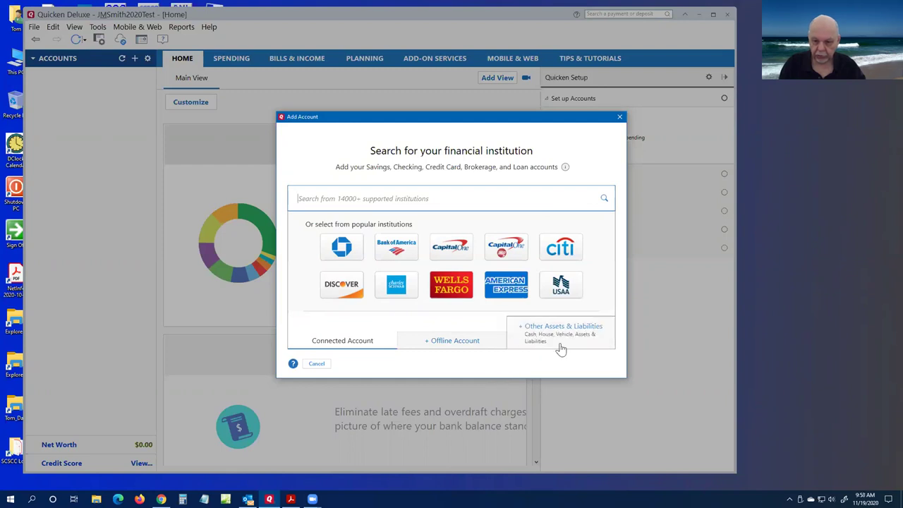
left_click(450, 331)
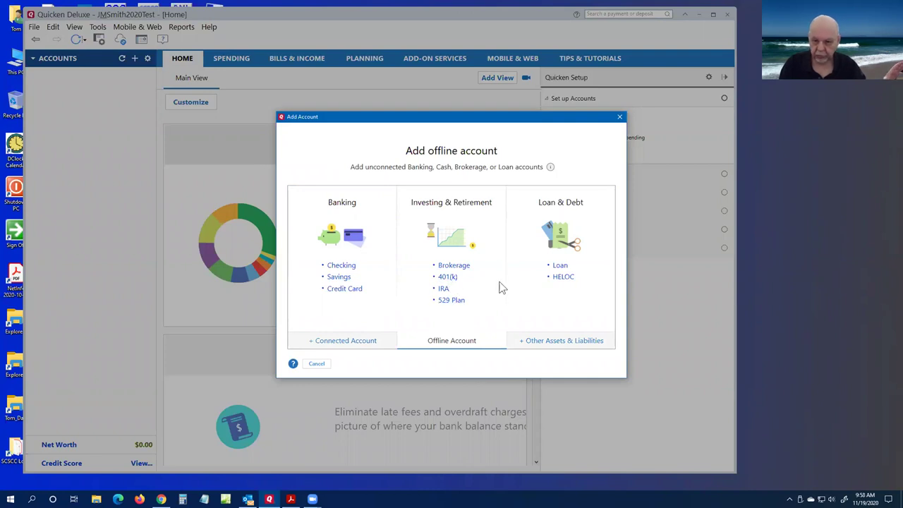
left_click(555, 332)
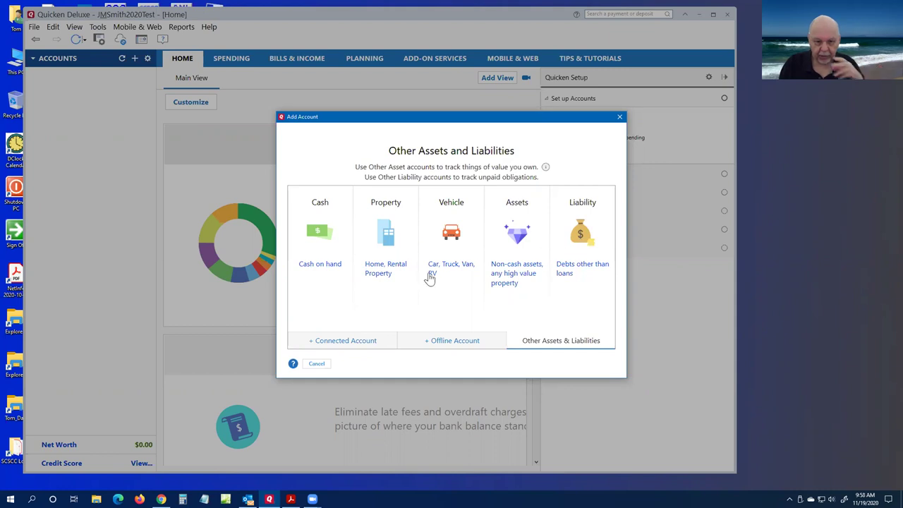
left_click(620, 118)
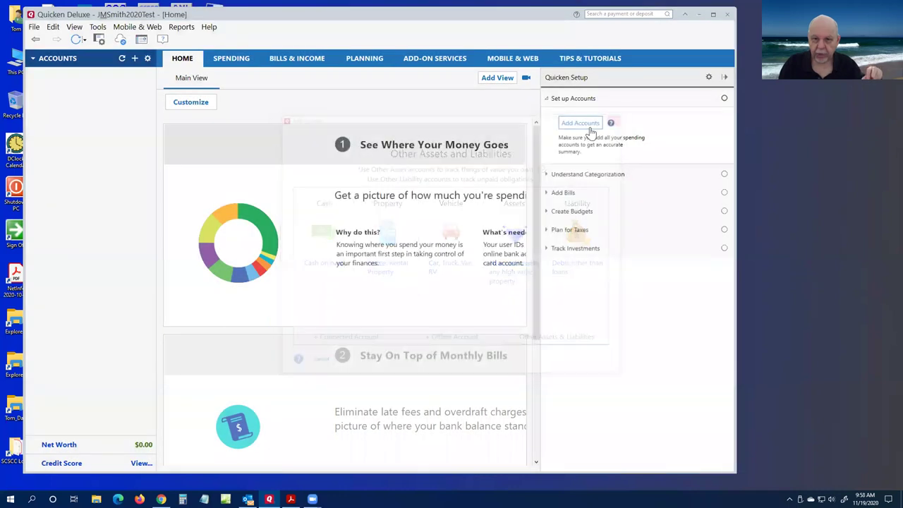
- Close Quicken and open J&MSmith2020.QDF from the C:\Quicken_2020\J&MSmith folder in File Explorer
left_click(728, 19)
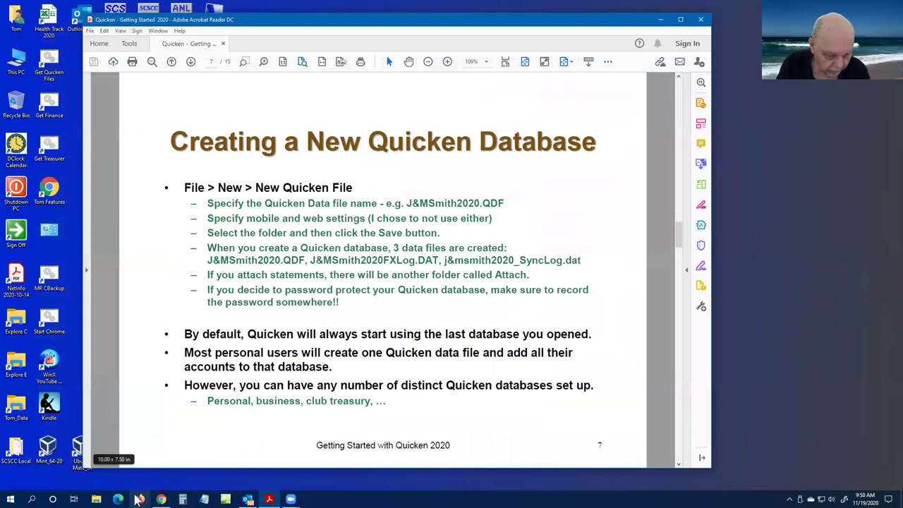
left_click(96, 498)
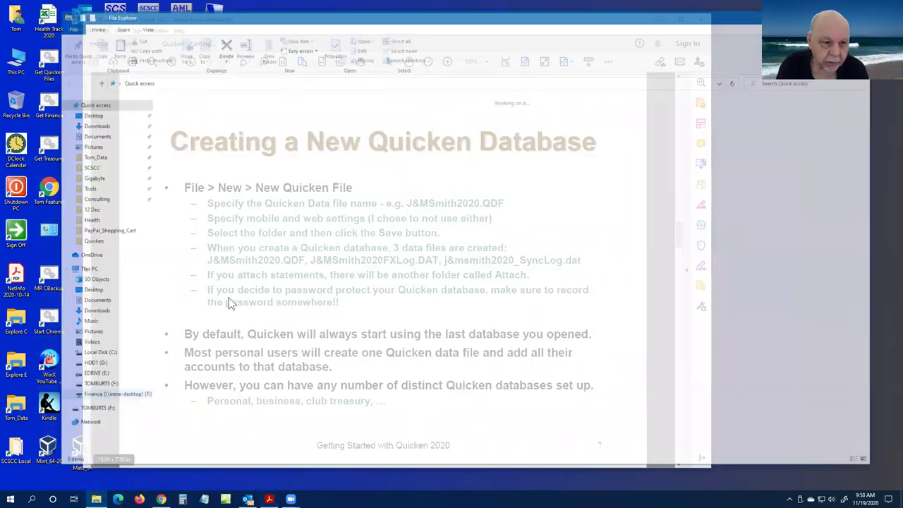
left_click(96, 353)
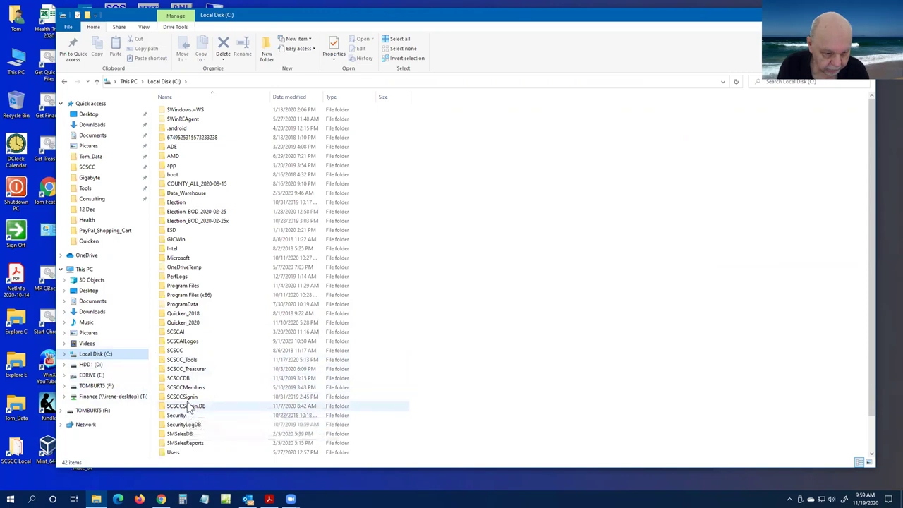
double_click(188, 322)
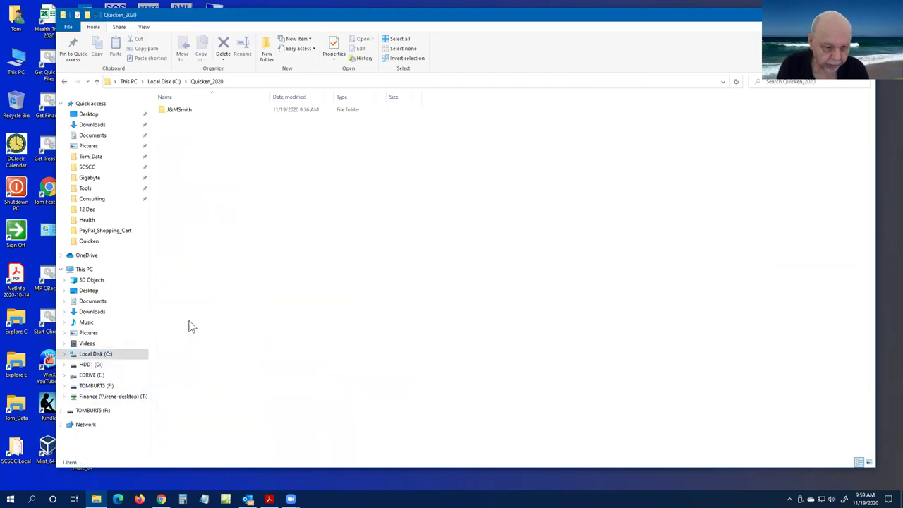
double_click(183, 109)
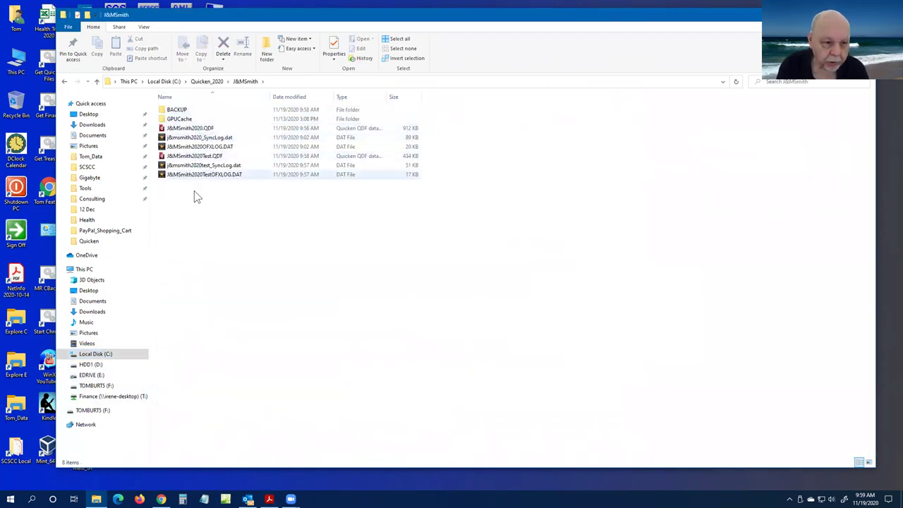
left_click(195, 131)
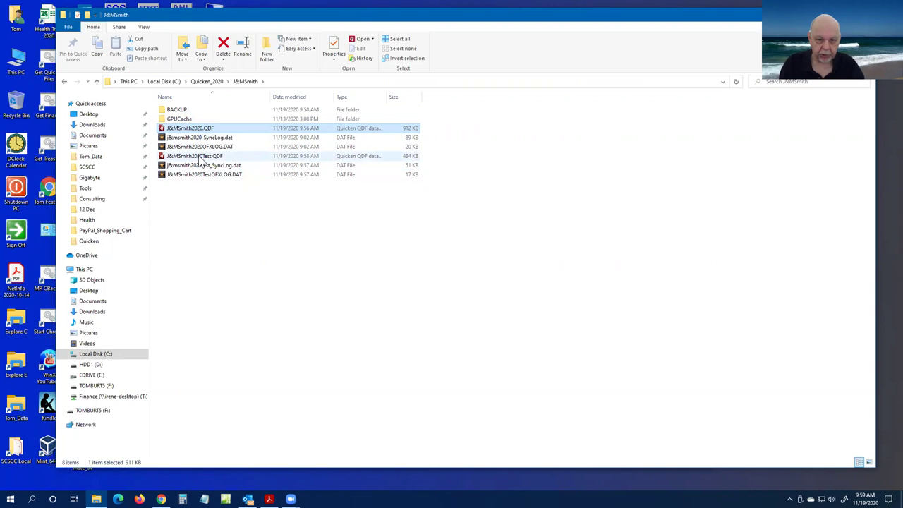
double_click(226, 129)
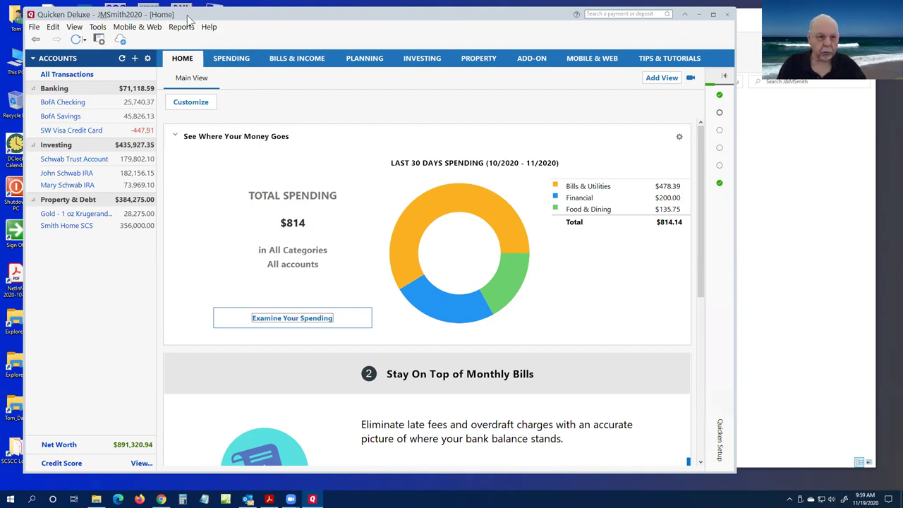
- Try a year-end copy that keeps only transactions starting 1/1/2019 in the current data file, and cancel it
left_click(35, 29)
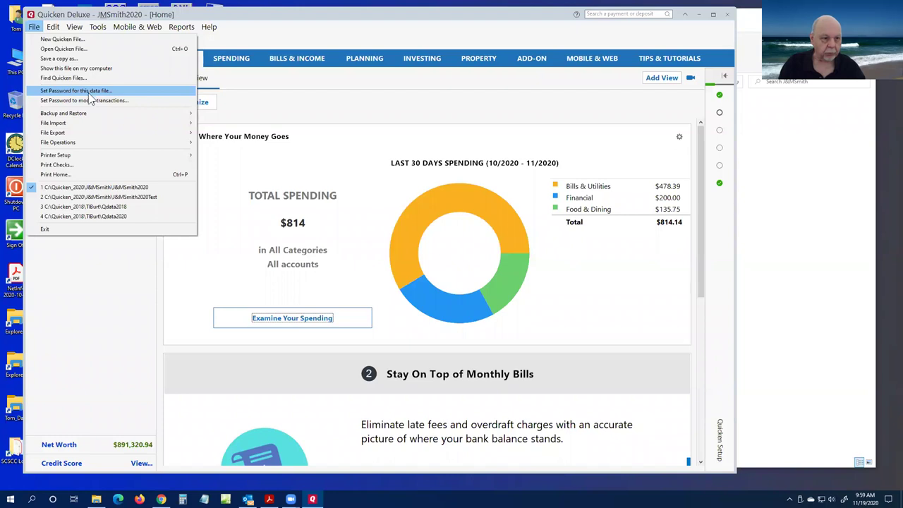
mouse_move(74, 115)
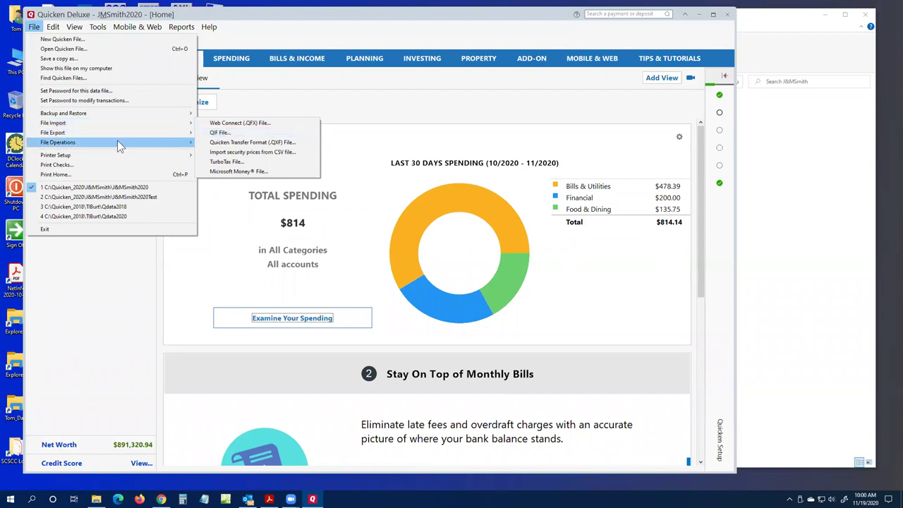
mouse_move(115, 136)
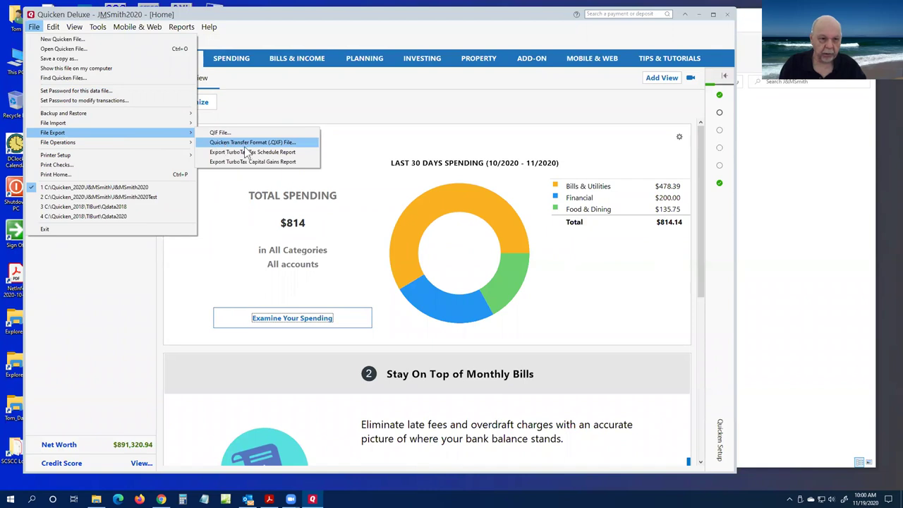
mouse_move(69, 146)
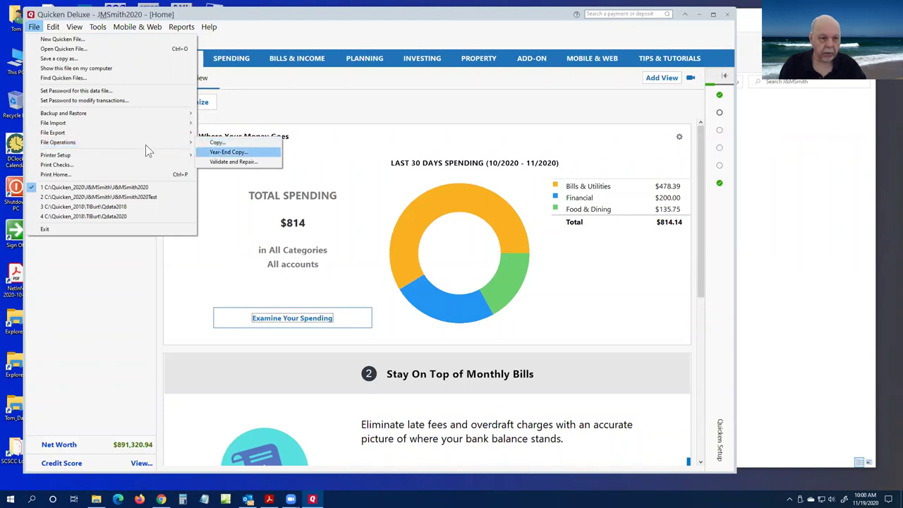
left_click(237, 153)
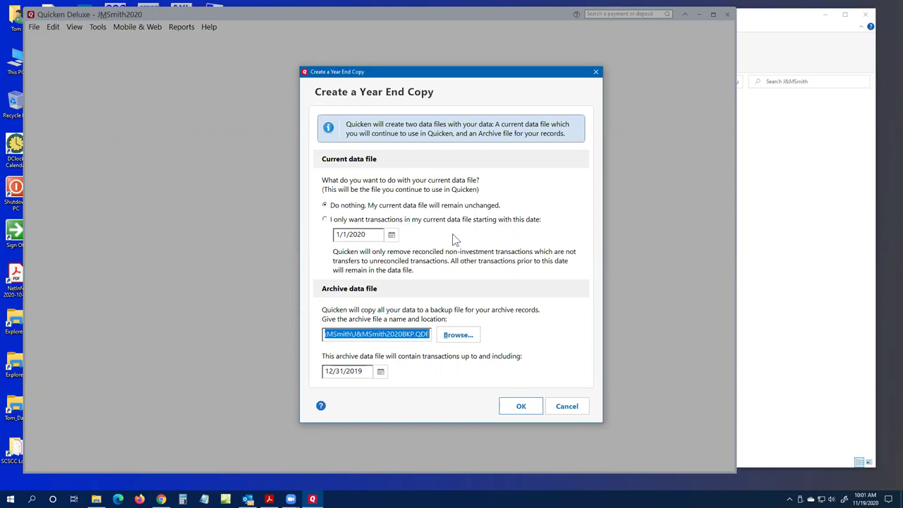
left_click(392, 236)
left_click(342, 253)
left_click(342, 252)
left_click(343, 253)
left_click(342, 253)
left_click(342, 253)
left_click(342, 252)
left_click(342, 252)
left_click(342, 253)
left_click(342, 253)
left_click(342, 252)
left_click(342, 252)
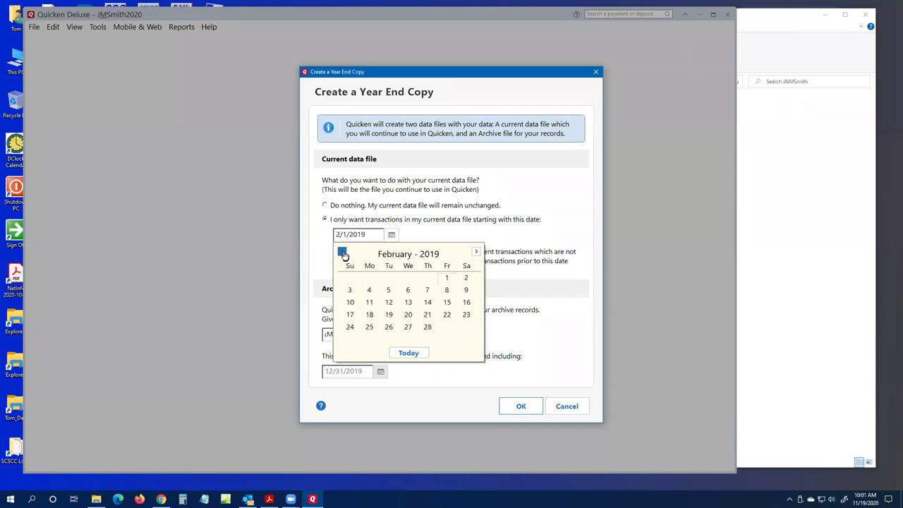
left_click(342, 253)
left_click(342, 253)
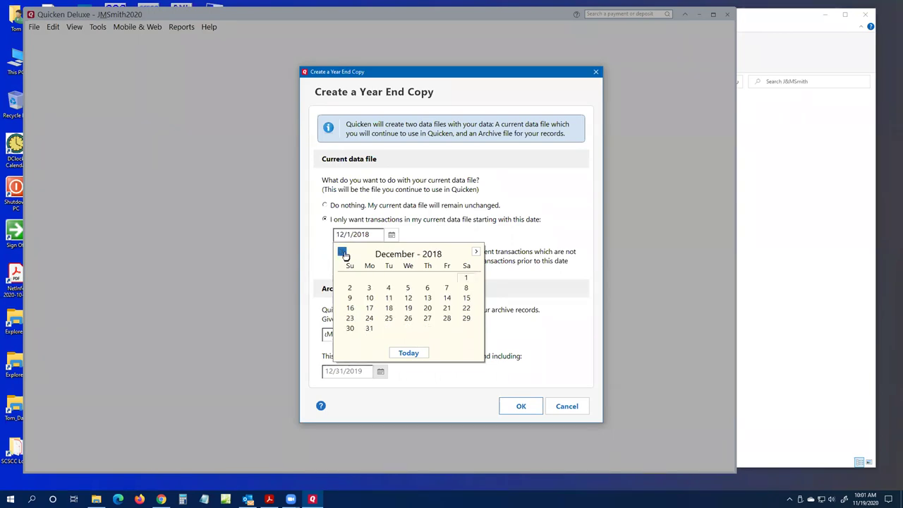
left_click(476, 252)
left_click(389, 279)
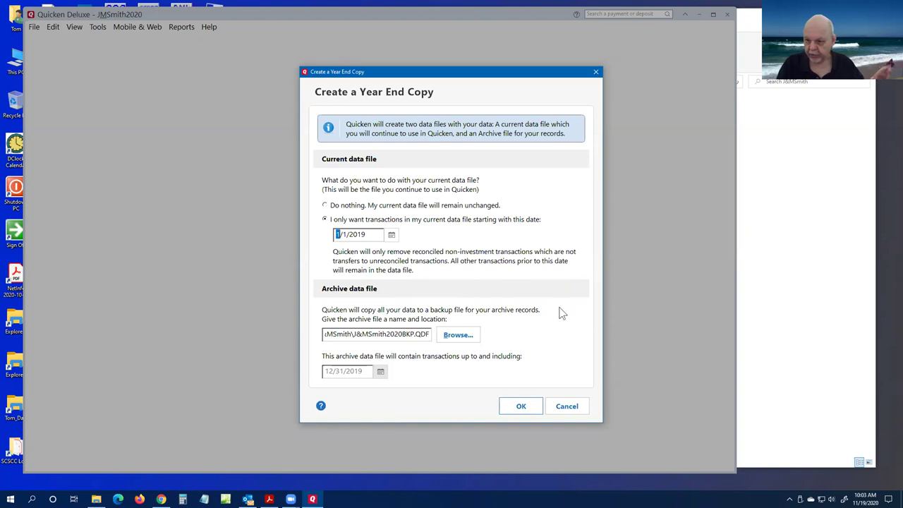
left_click(572, 408)
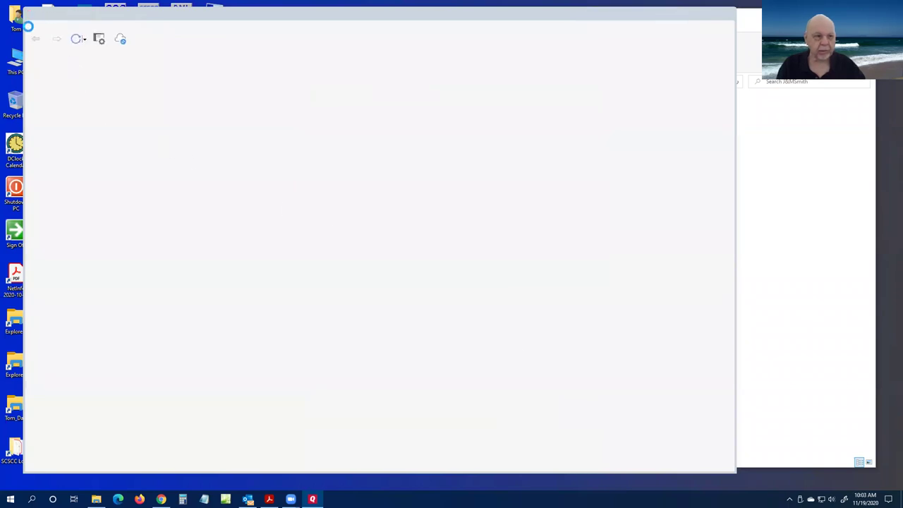
left_click(34, 26)
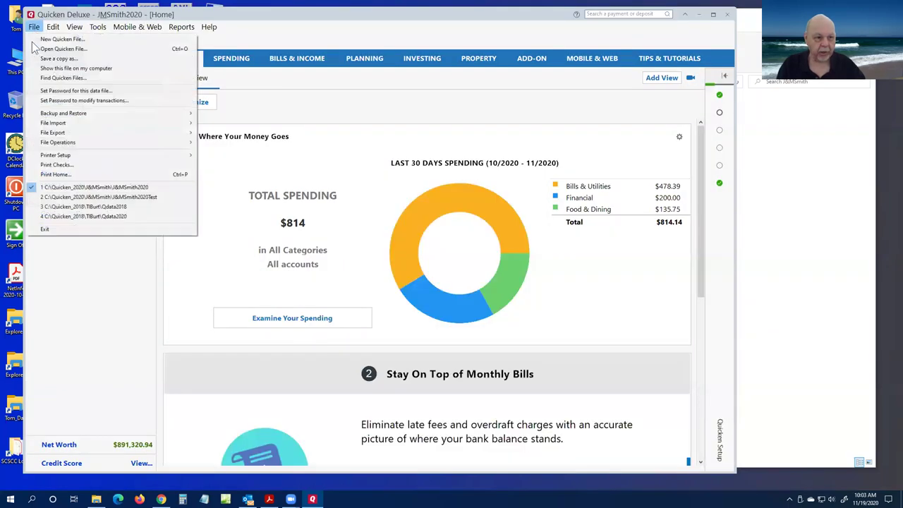
mouse_move(77, 143)
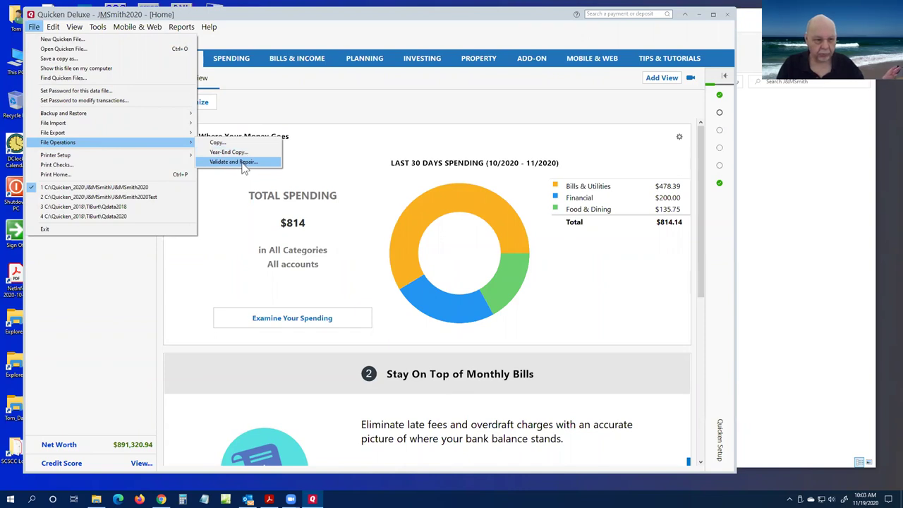
mouse_move(116, 155)
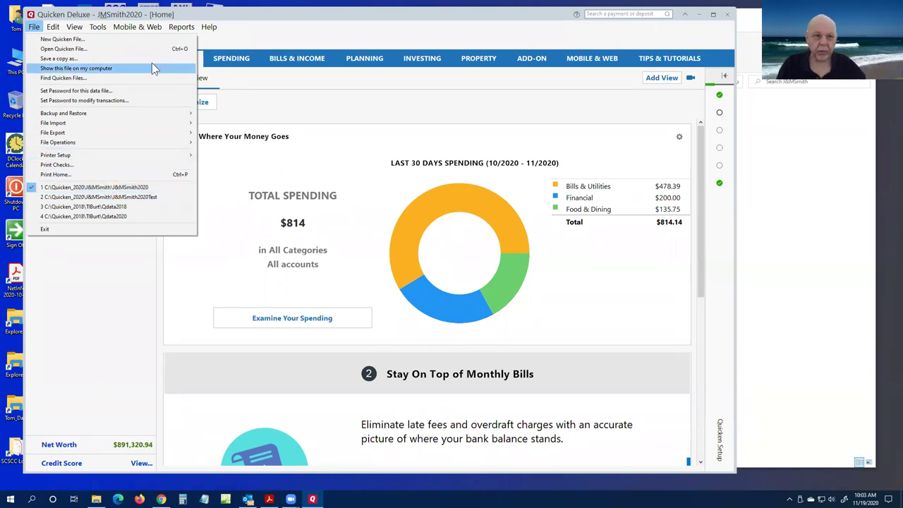
mouse_move(209, 27)
mouse_move(56, 29)
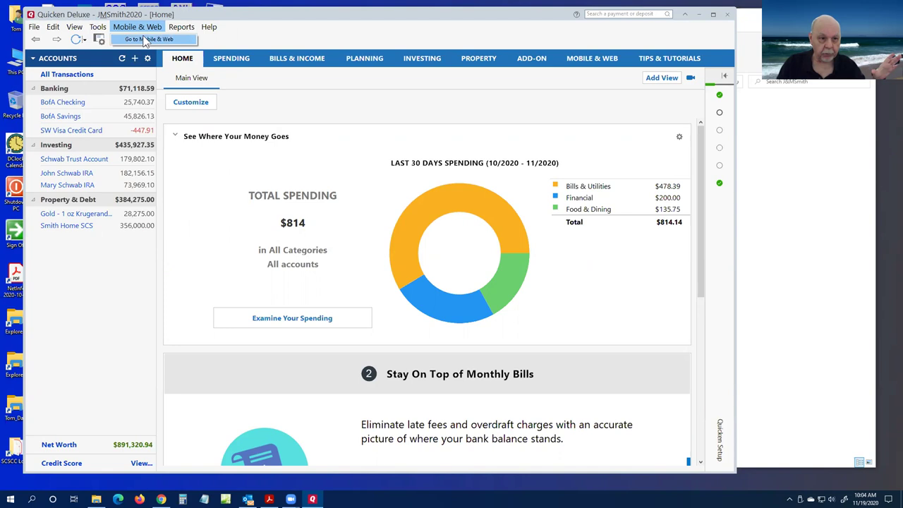
mouse_move(181, 29)
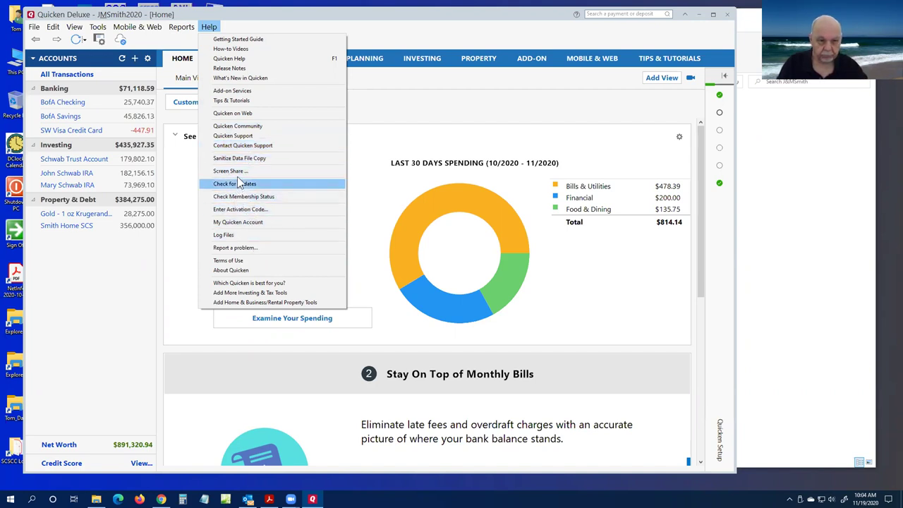
- Check the installed Quicken version, build and membership details, and close the information window
left_click(233, 270)
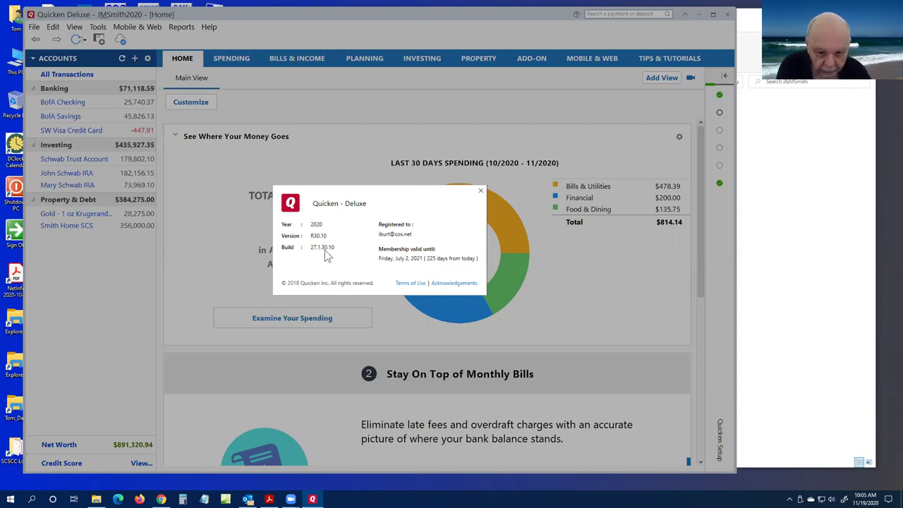
left_click(481, 192)
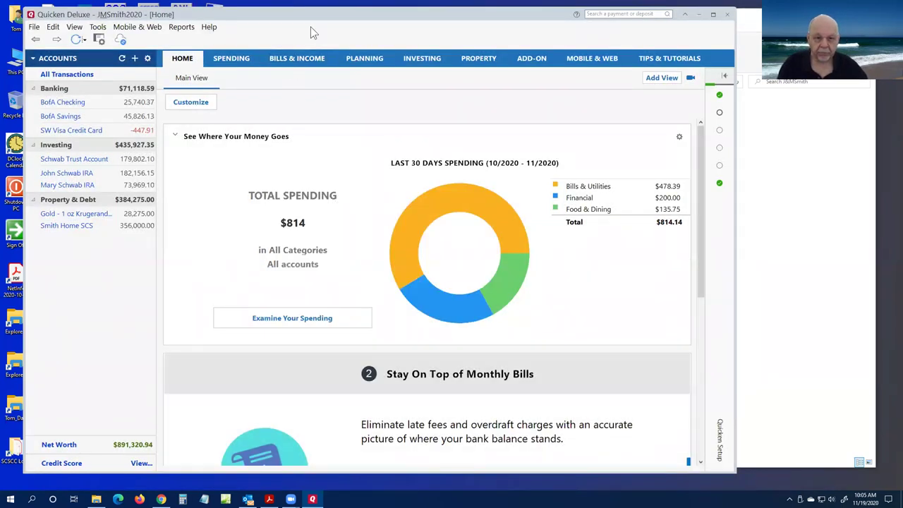
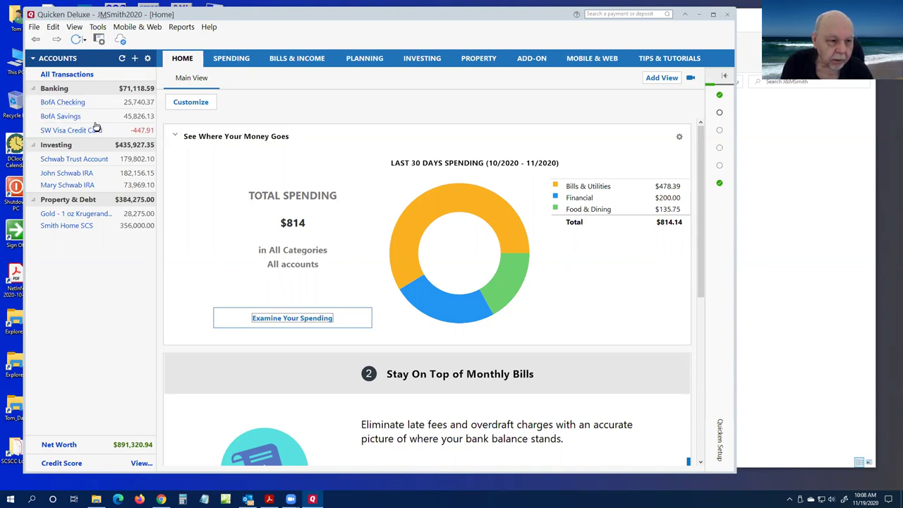
- Start adding an offline credit card account and name it Discover
left_click(135, 59)
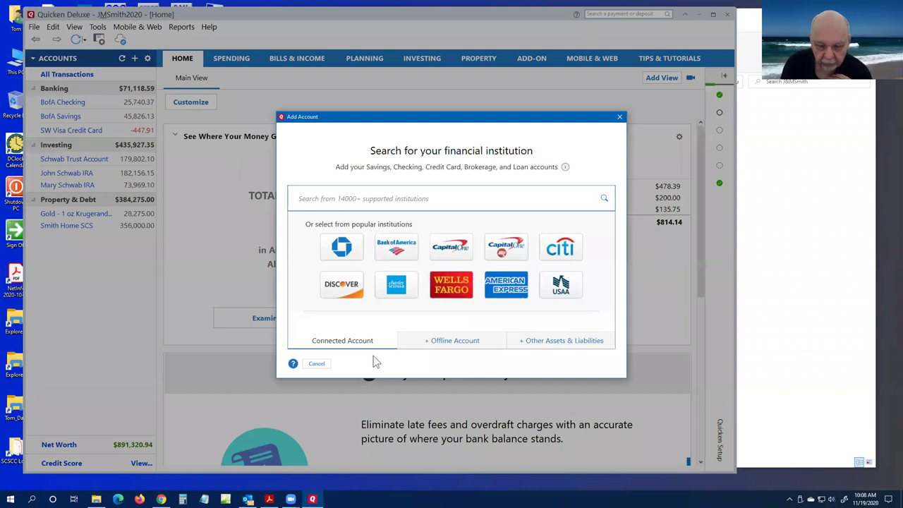
left_click(449, 329)
left_click(346, 290)
left_click_drag(388, 141, 326, 141)
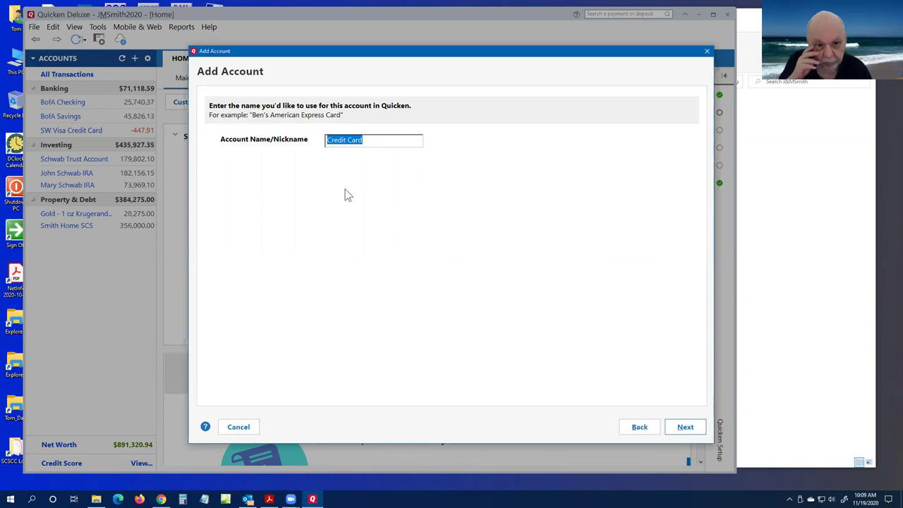
type("Dis")
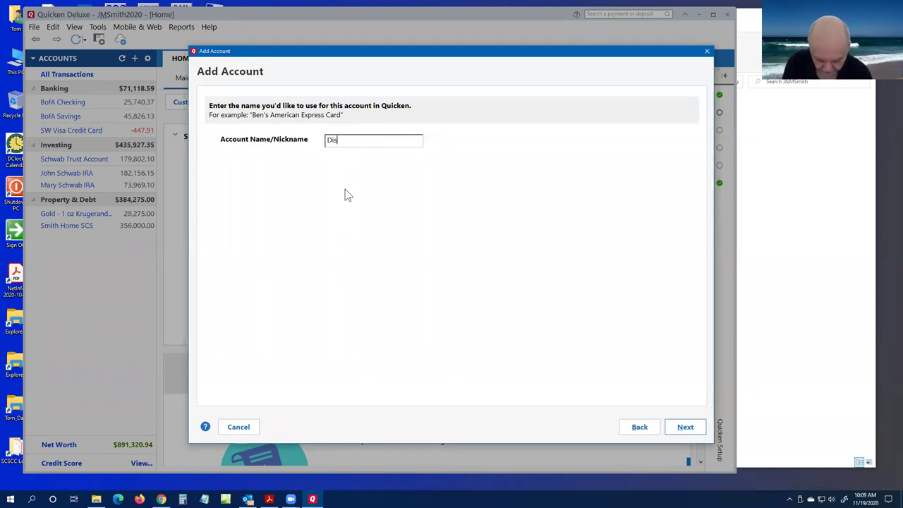
type("cover")
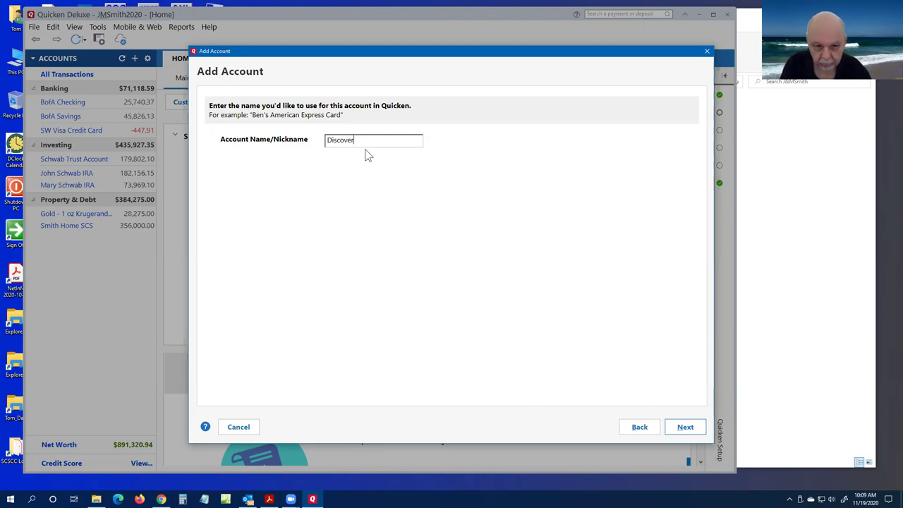
left_click(685, 427)
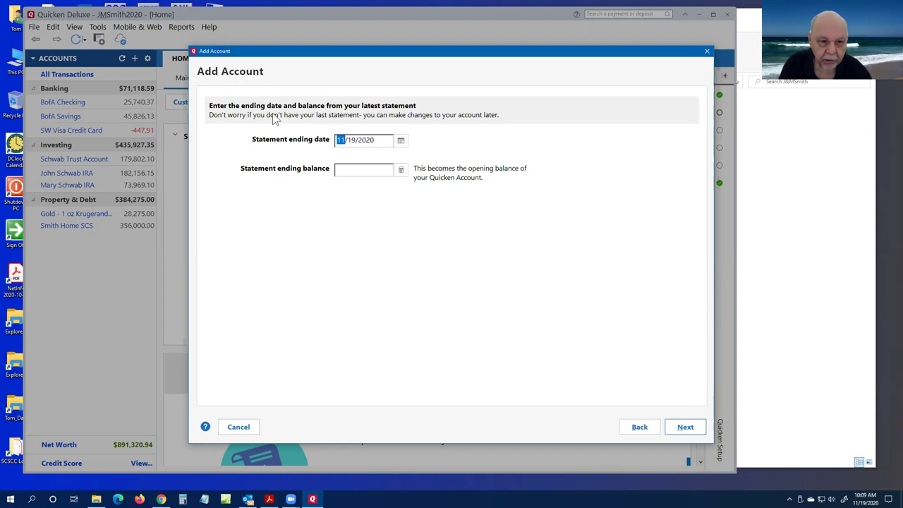
- Set the Discover account's statement ending date to 10/30/2020 and ending balance to 256.18, and finish adding the account
left_click(382, 139)
left_click(400, 141)
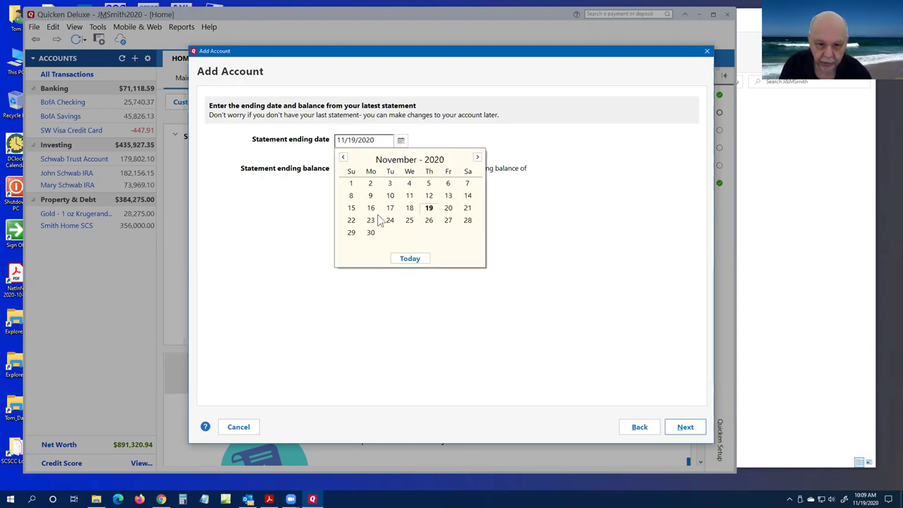
left_click(343, 157)
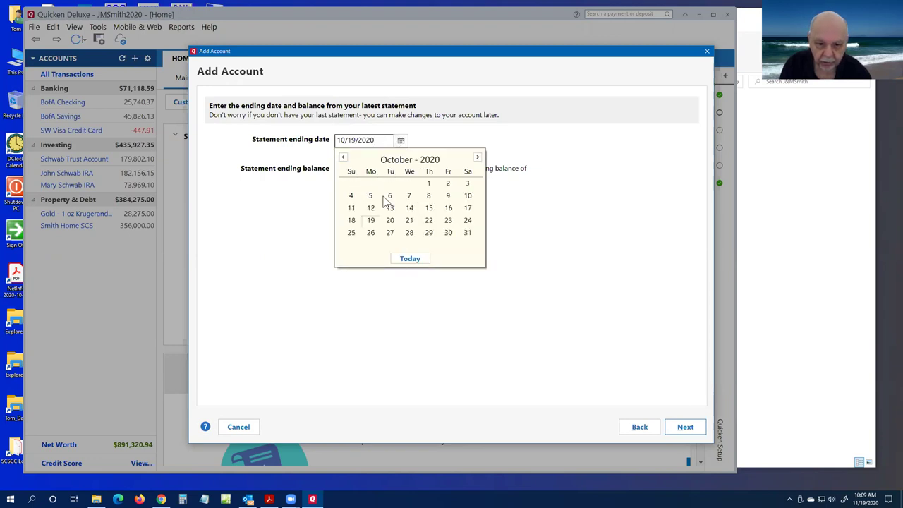
left_click(448, 234)
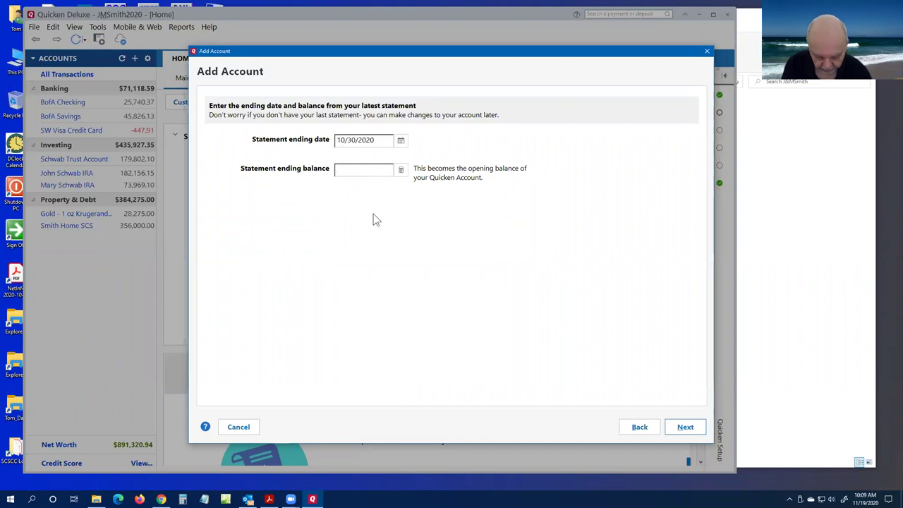
type("256.18")
key("Tab")
left_click(683, 427)
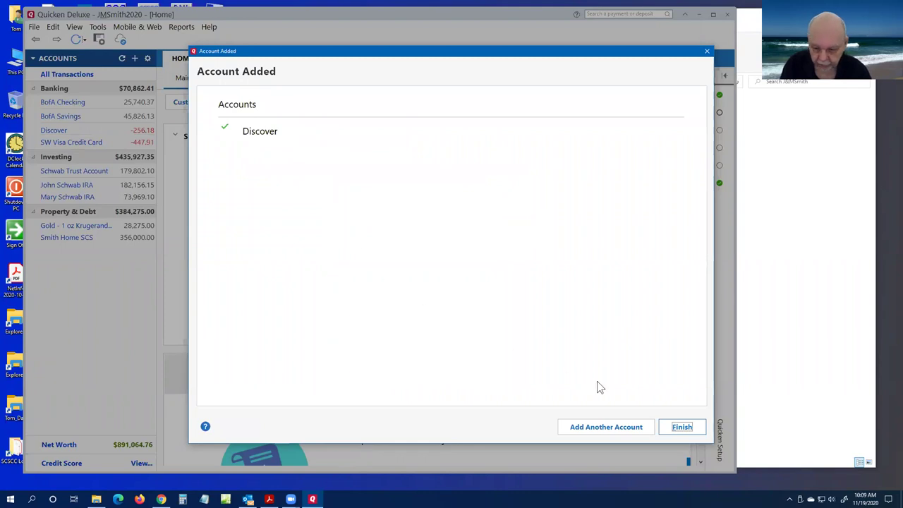
left_click(682, 427)
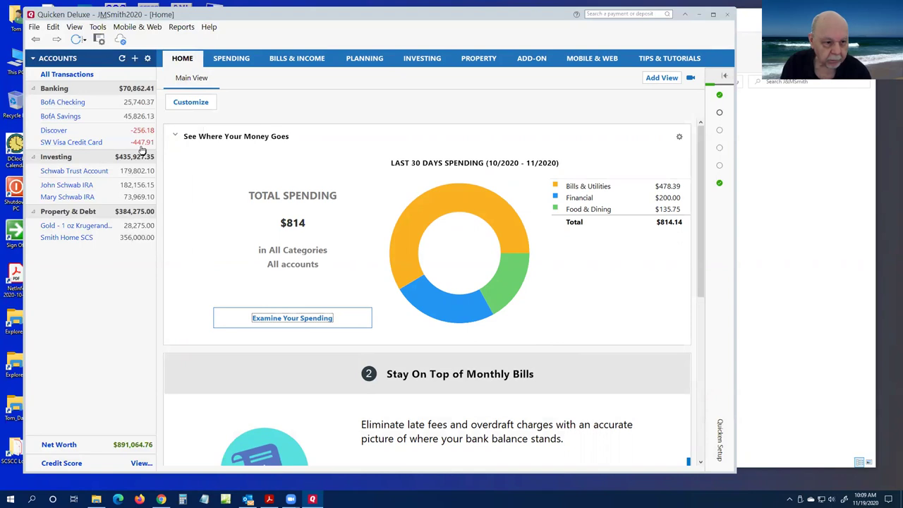
- Open the SW Visa Credit Card register, and reposition and widen its window to show the full category names
left_click(80, 144)
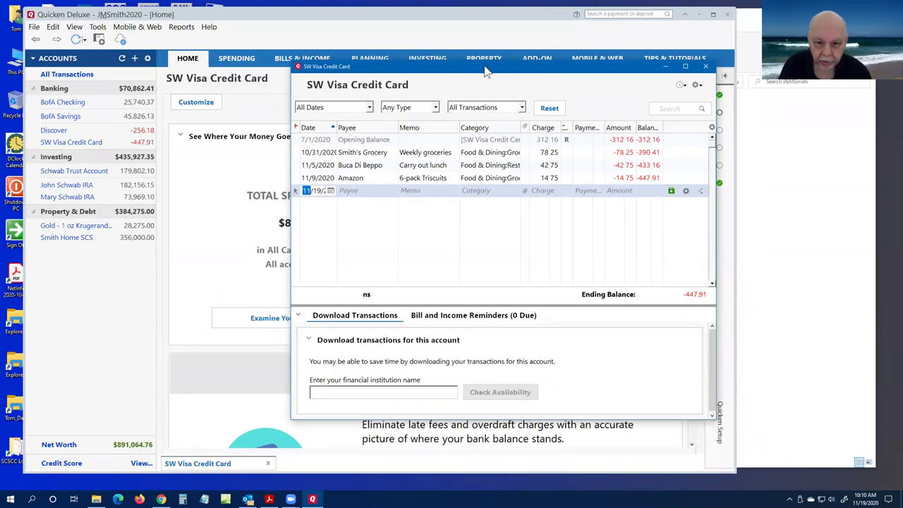
left_click_drag(485, 71, 395, 42)
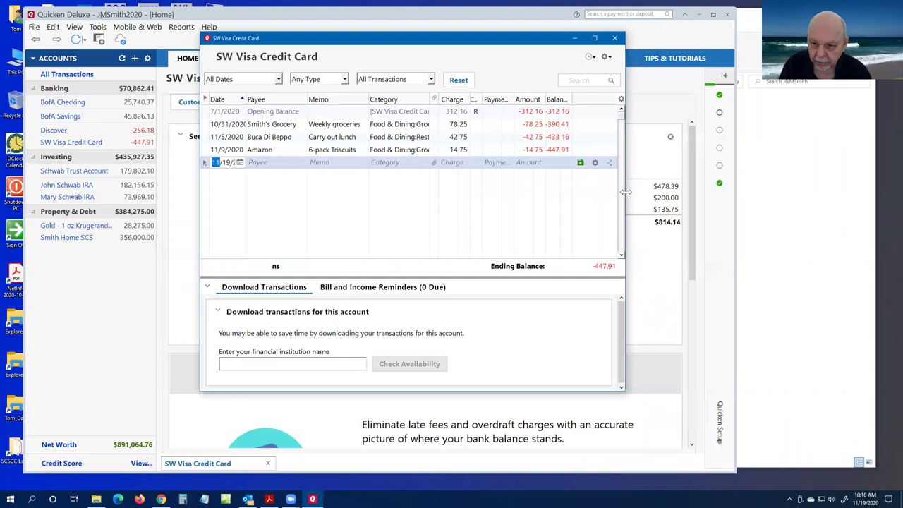
left_click_drag(625, 192, 700, 199)
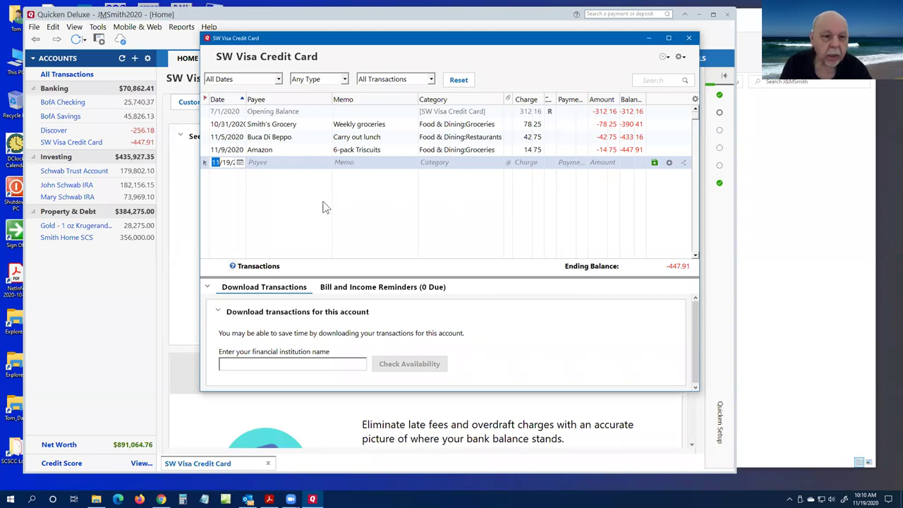
- Start a new SW Visa Credit Card transaction dated 11/10/2020 with the payee Albertson's Grocery
left_click(239, 162)
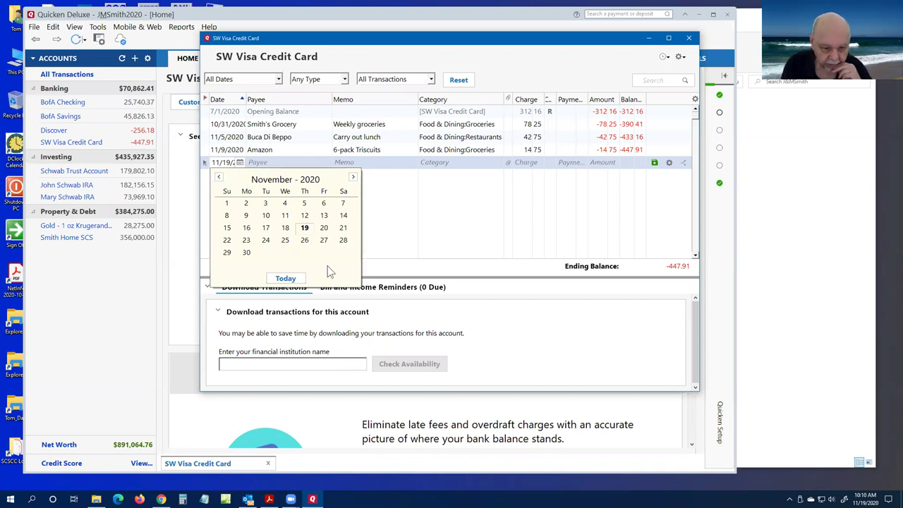
left_click(263, 215)
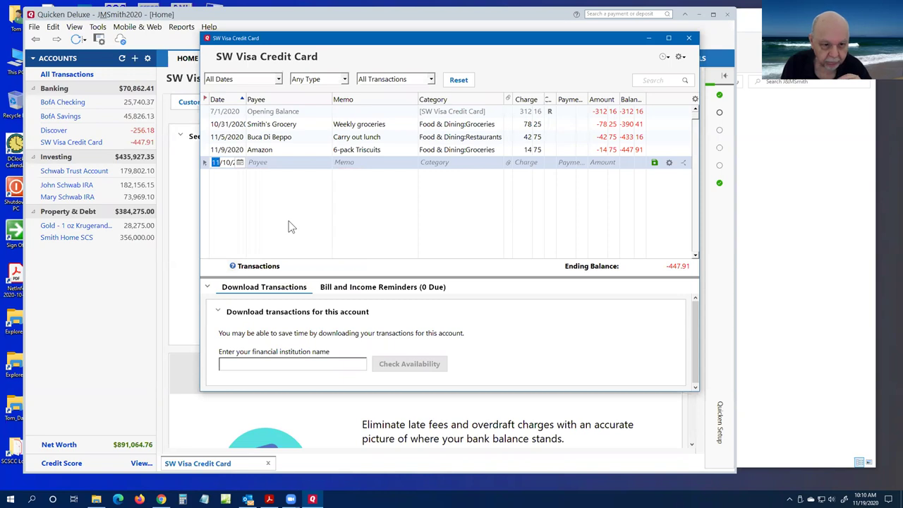
left_click(275, 162)
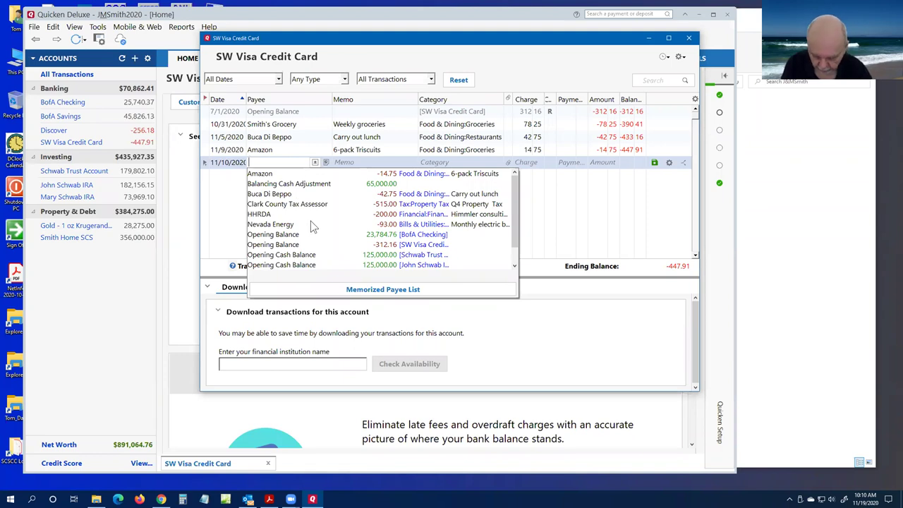
type("Albe")
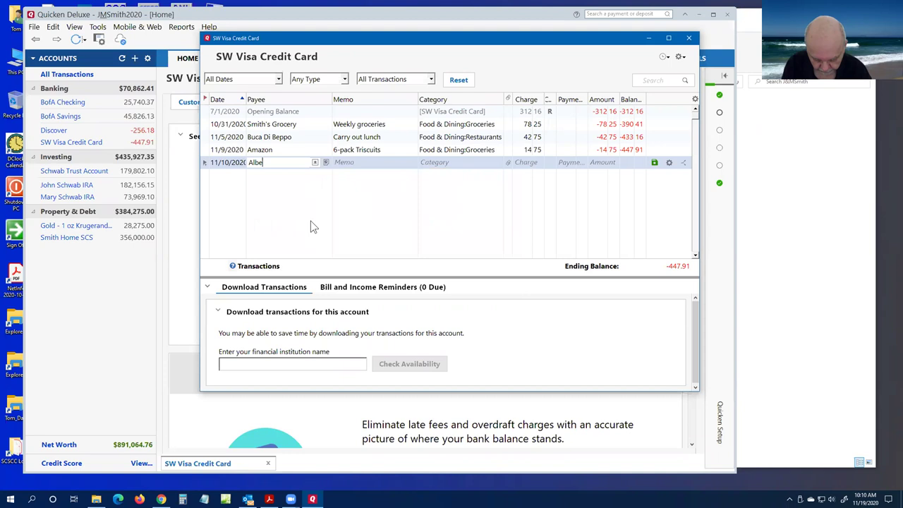
type("rtson")
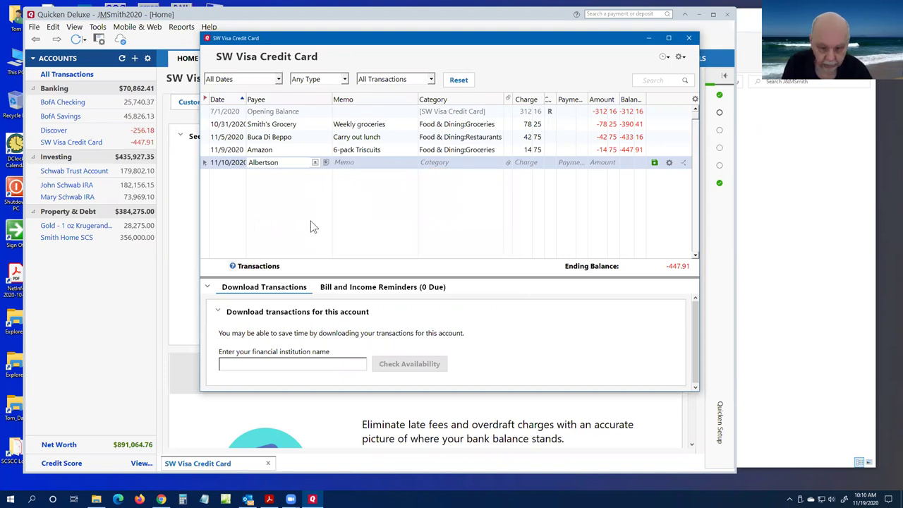
type("'s")
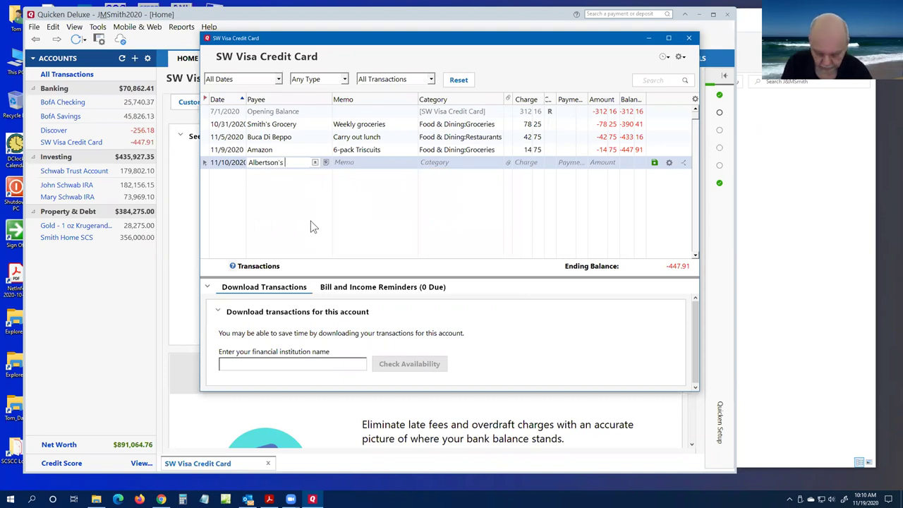
type(" Grocery")
key("Tab")
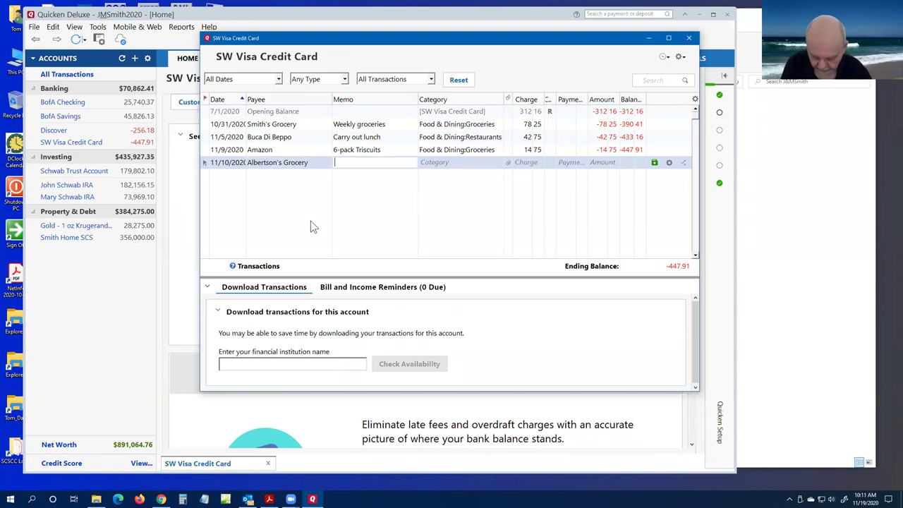
- Enter the memo Weekly Groceries for the Albertson's transaction and assign it the Groceries category under Food & Dining
type("Weekly ")
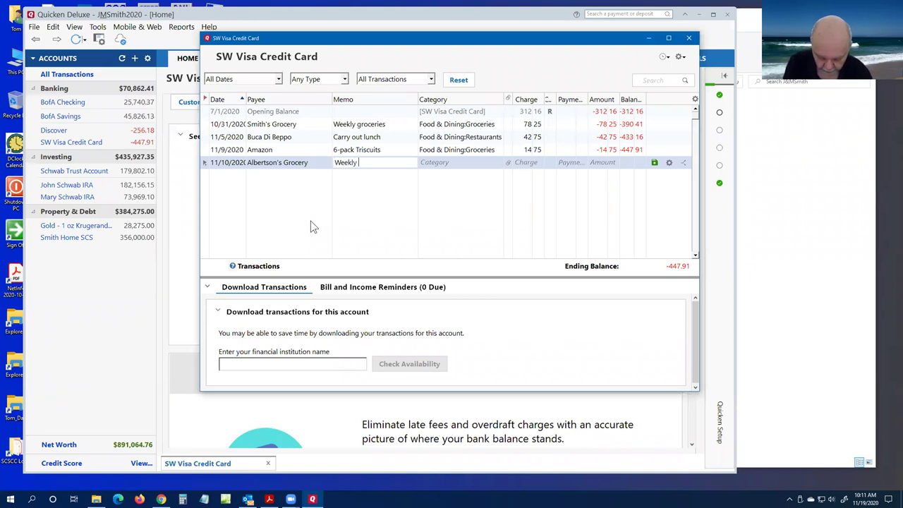
type("Groceries")
key("Tab")
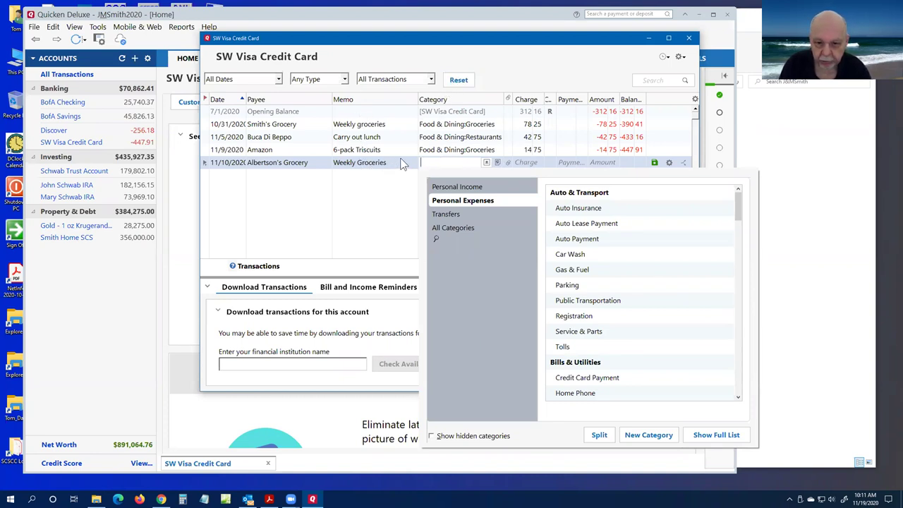
left_click(487, 163)
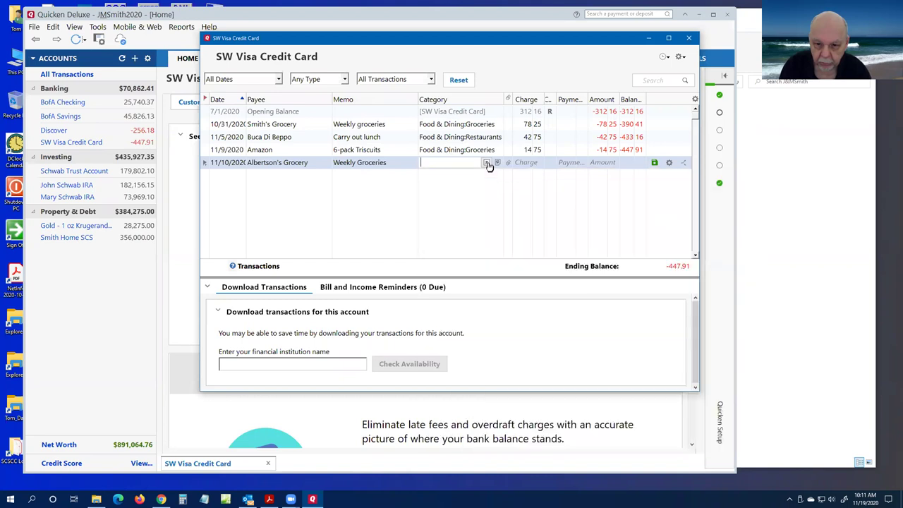
left_click(486, 163)
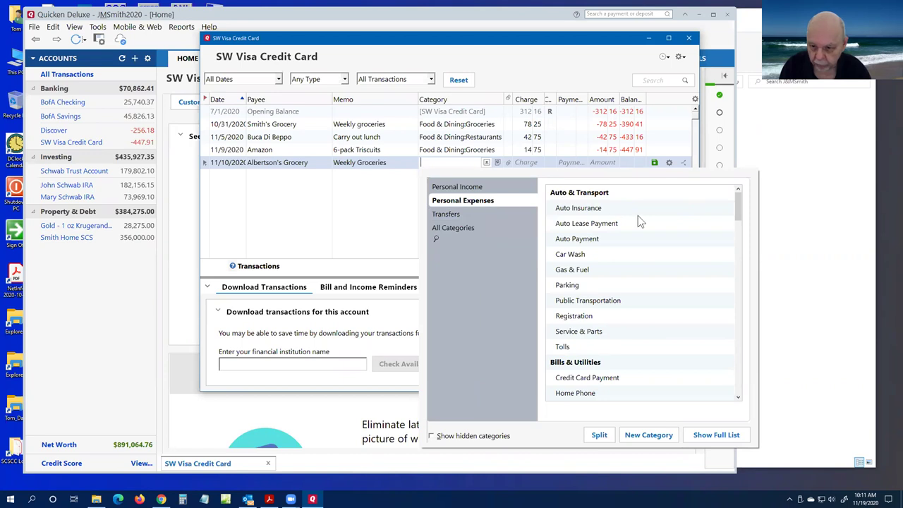
left_click_drag(737, 208, 741, 277)
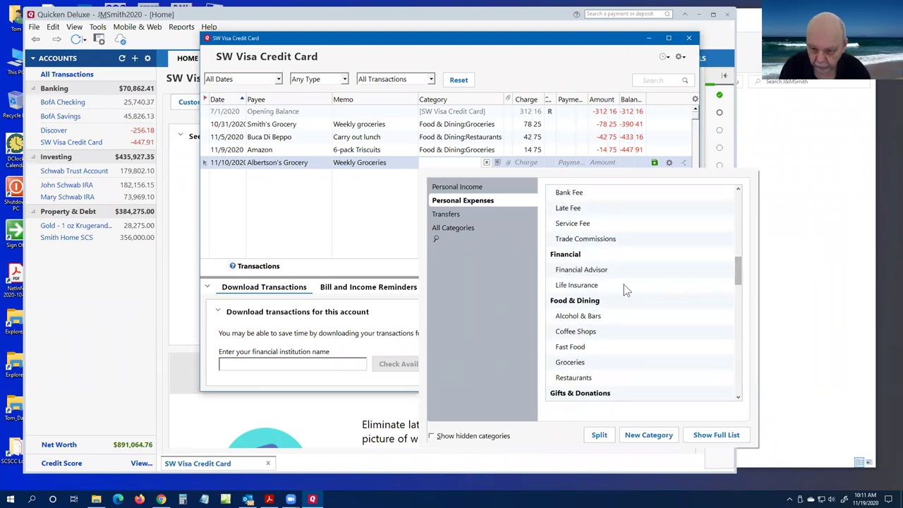
left_click(571, 363)
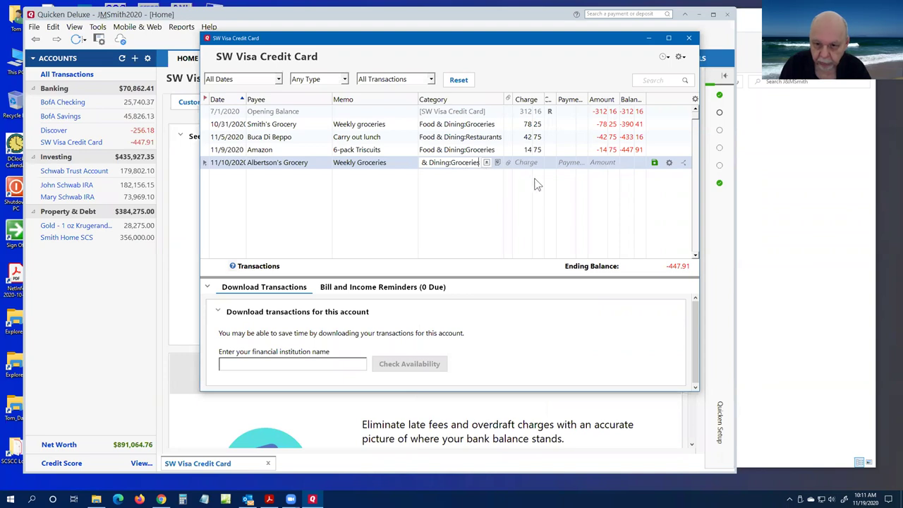
key("Tab")
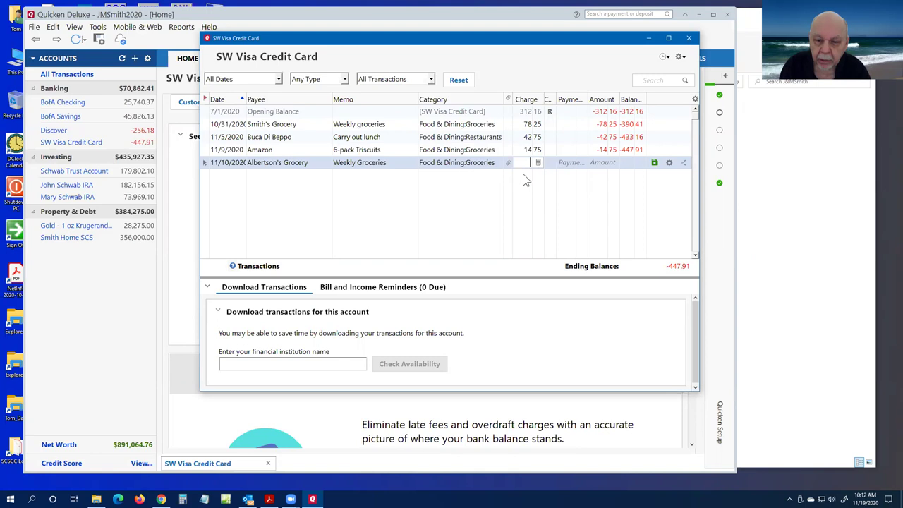
- Review the full category list from the Albertson's transaction's category field, including the editing options for the Parking category, and return to the register
left_click(471, 165)
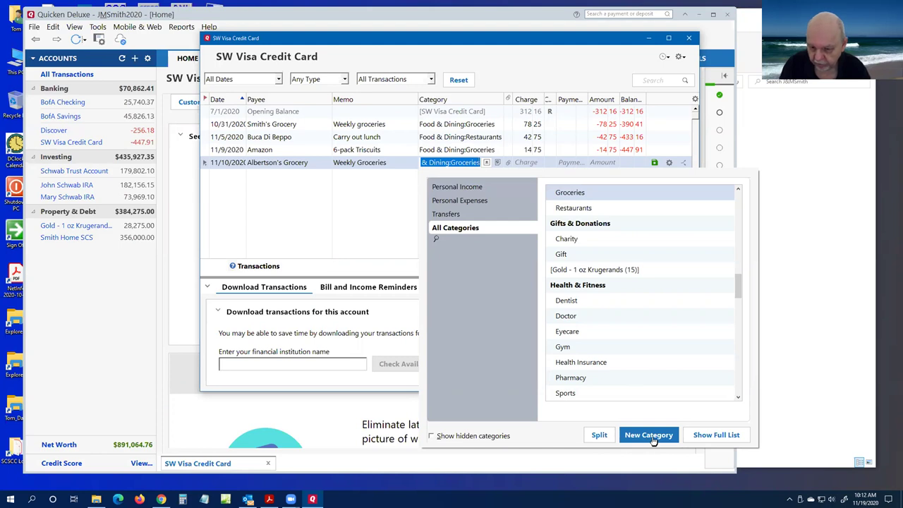
mouse_move(740, 291)
left_mouse_down()
mouse_move(742, 317)
mouse_move(742, 297)
left_mouse_up()
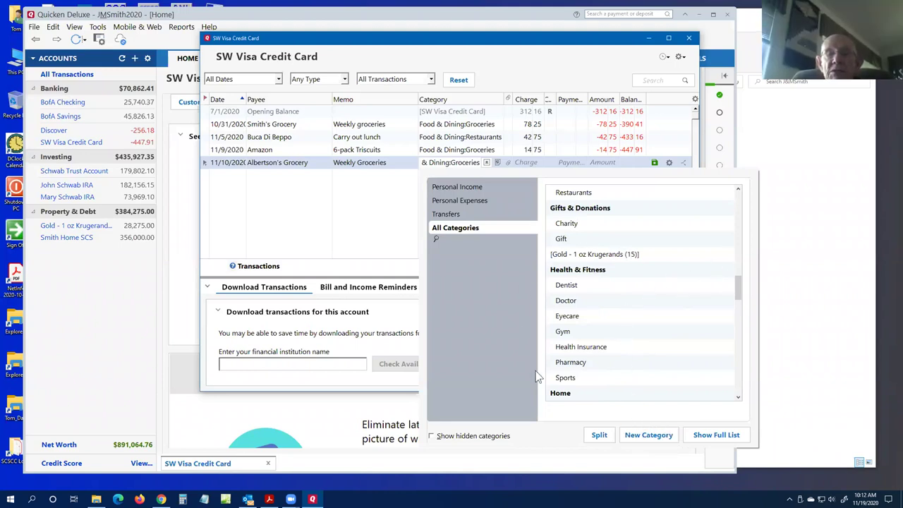
left_click(710, 436)
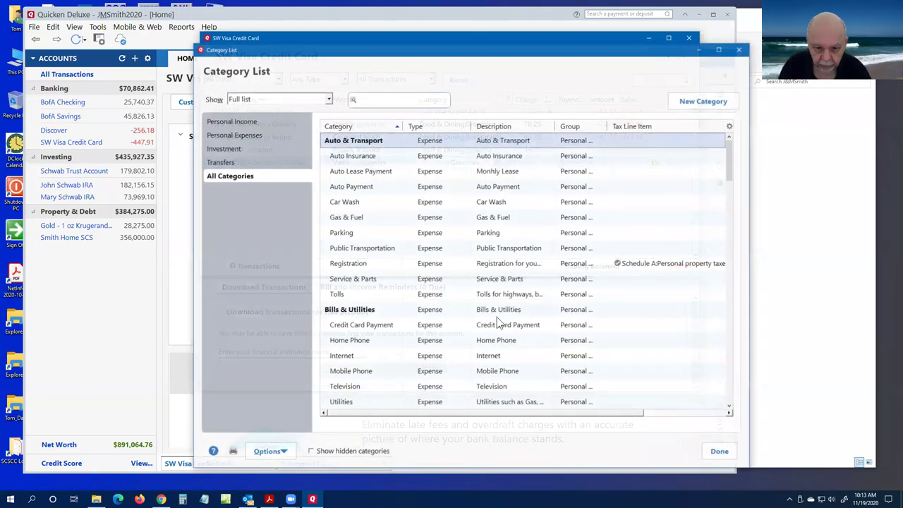
left_click(337, 236)
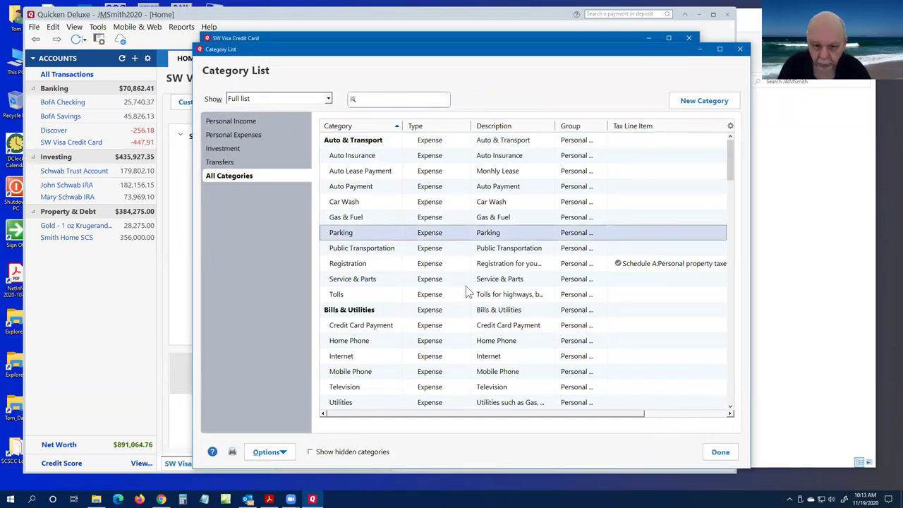
right_click(380, 235)
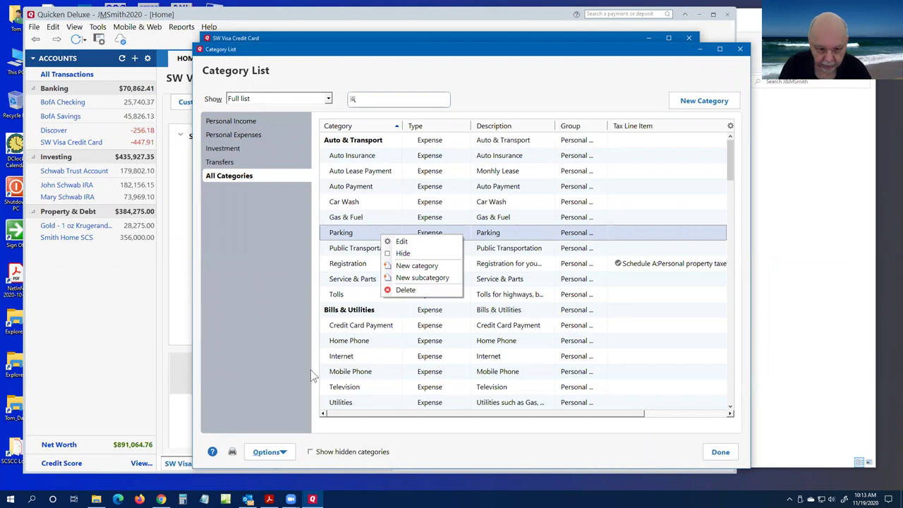
left_click(464, 439)
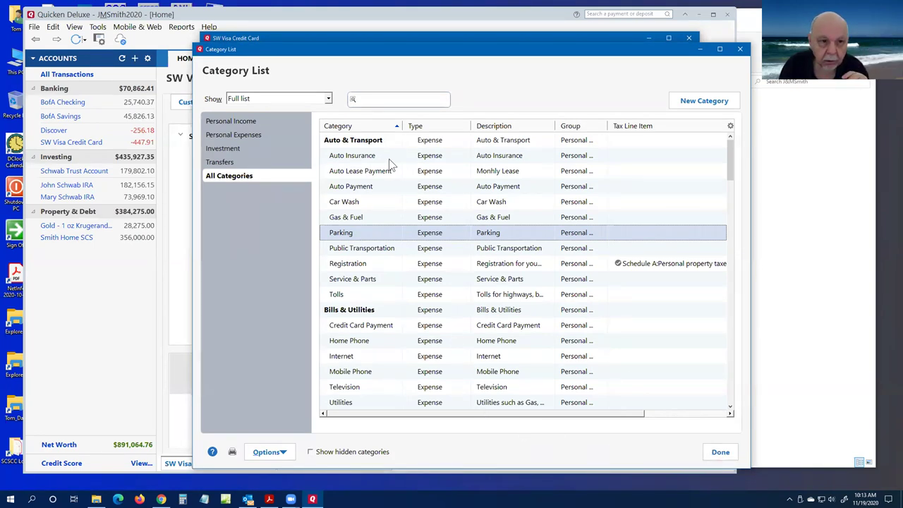
left_click(719, 453)
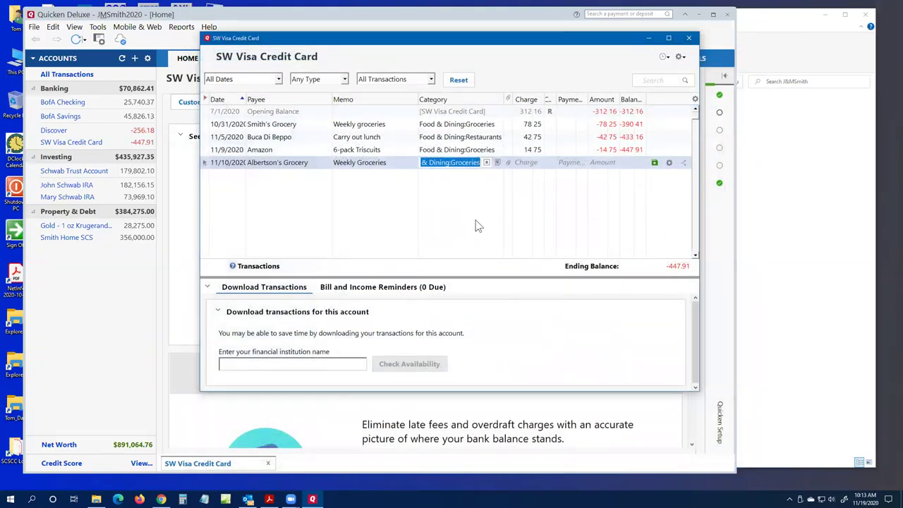
- Enter a charge of 83.25 for the Albertson's transaction, save it, and close the SW Visa Credit Card register
key("Tab")
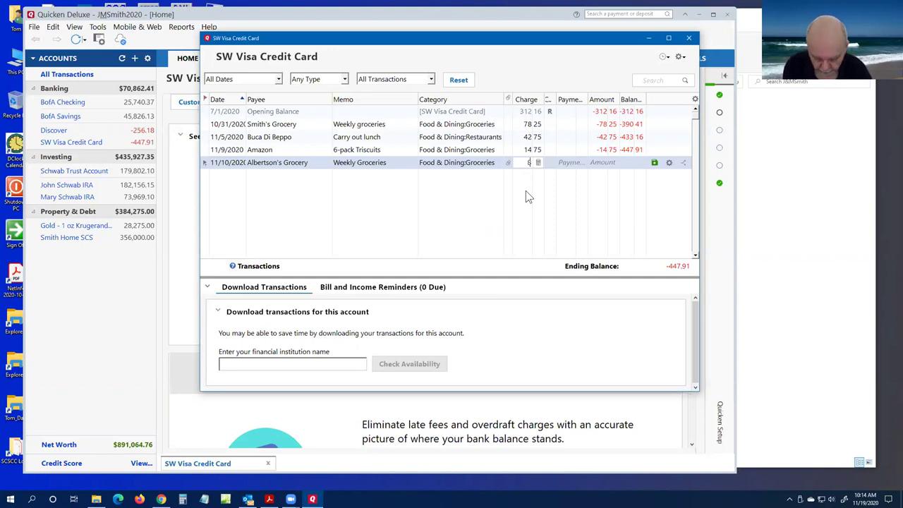
type("3.2")
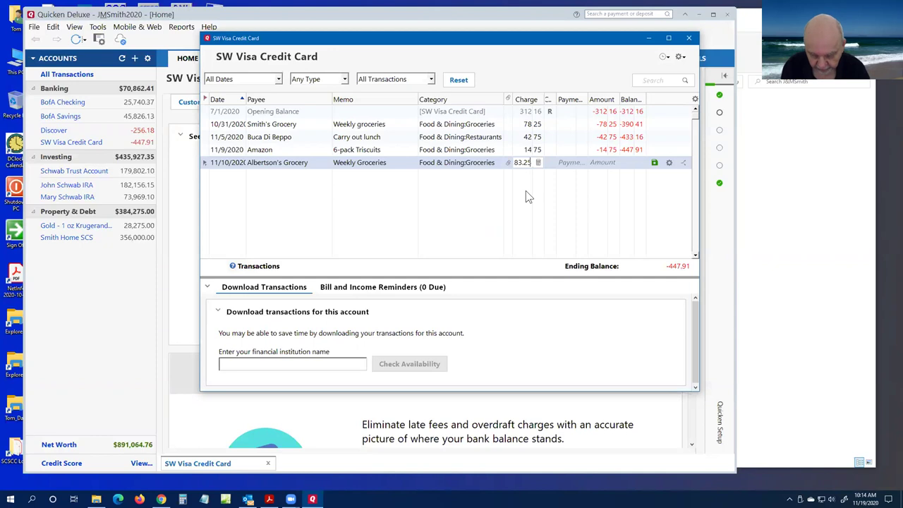
type("5")
key("Tab")
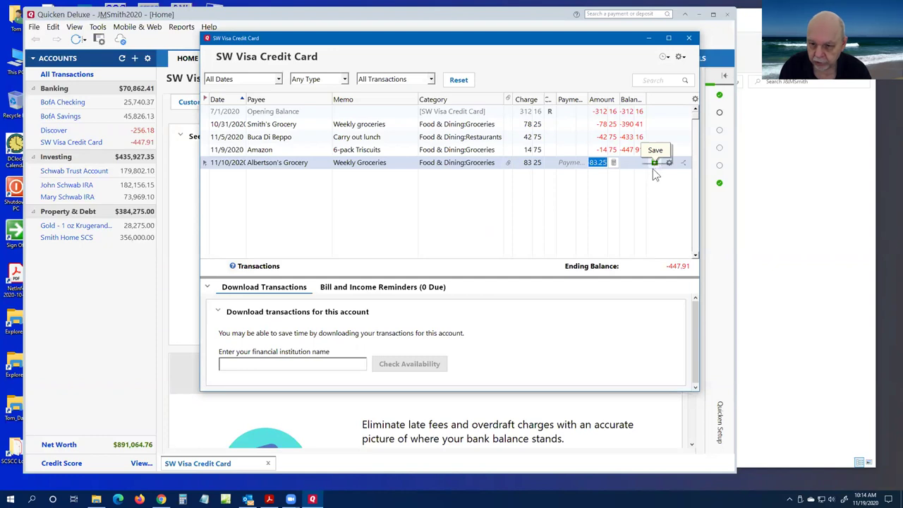
key("Return")
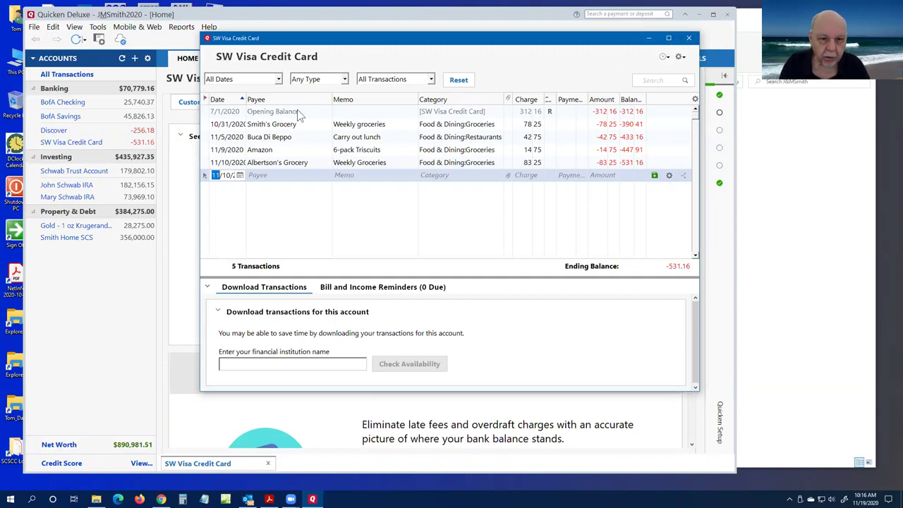
left_click(690, 39)
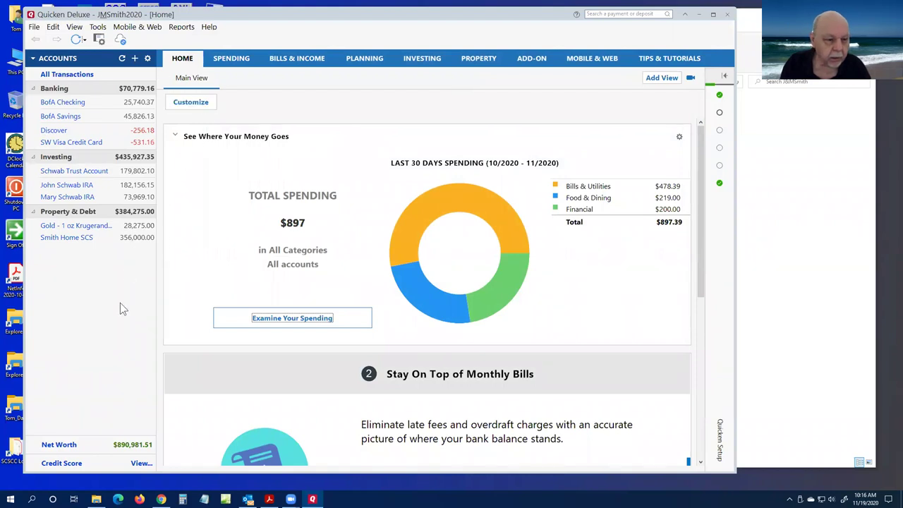
- View the Schwab Trust Account's investment transactions in its register, and close it
left_click(79, 174)
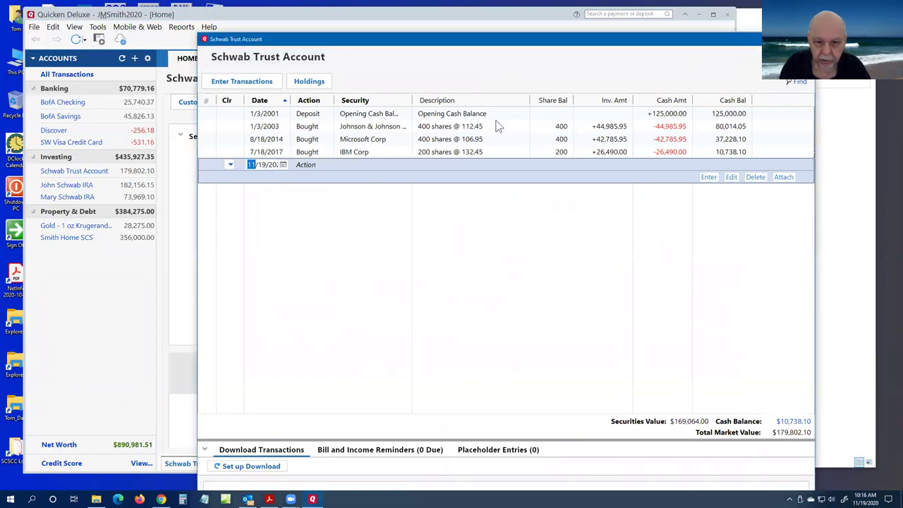
left_click_drag(645, 47, 607, 60)
left_click(681, 58)
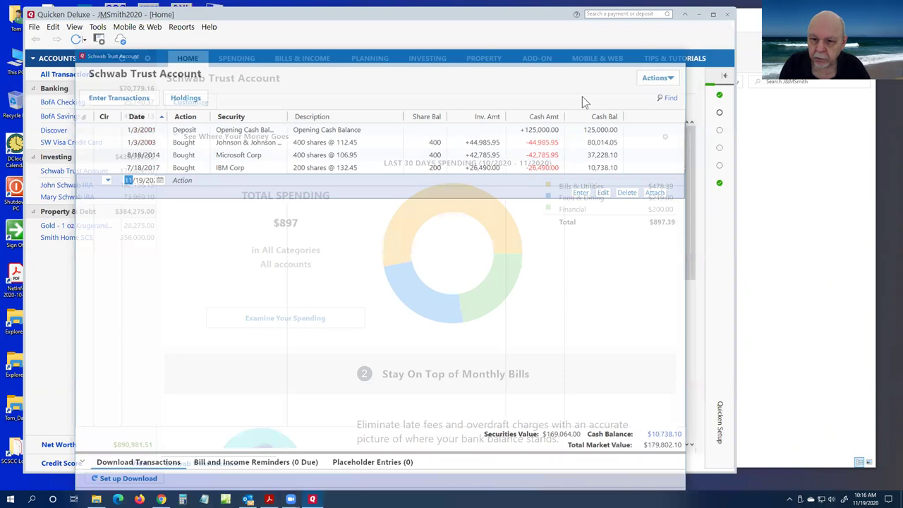
- Open the register of the first Schwab IRA under Investing and date the new transaction 11/17/2020
left_click(71, 185)
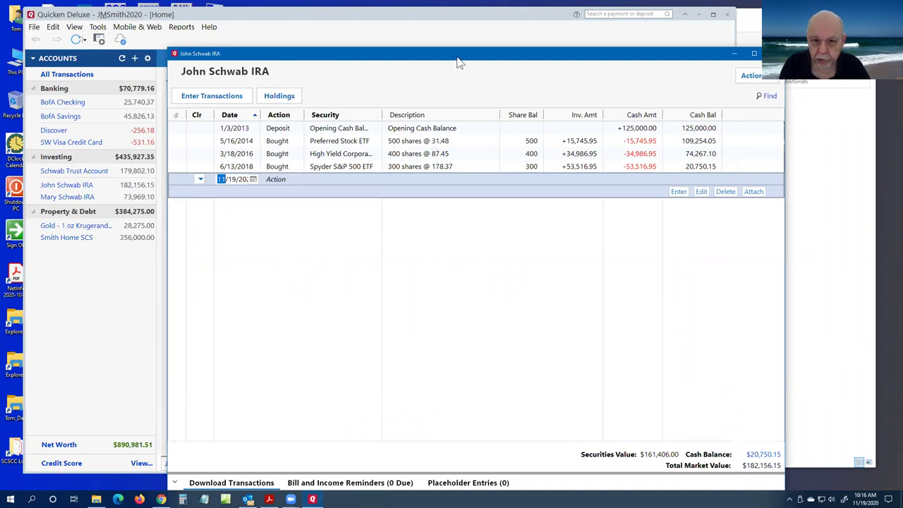
left_click_drag(455, 58, 361, 49)
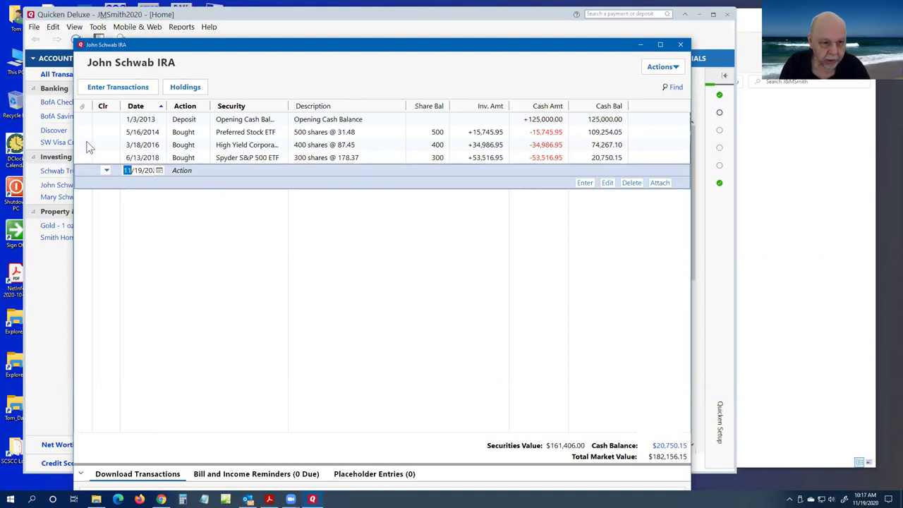
left_click(160, 171)
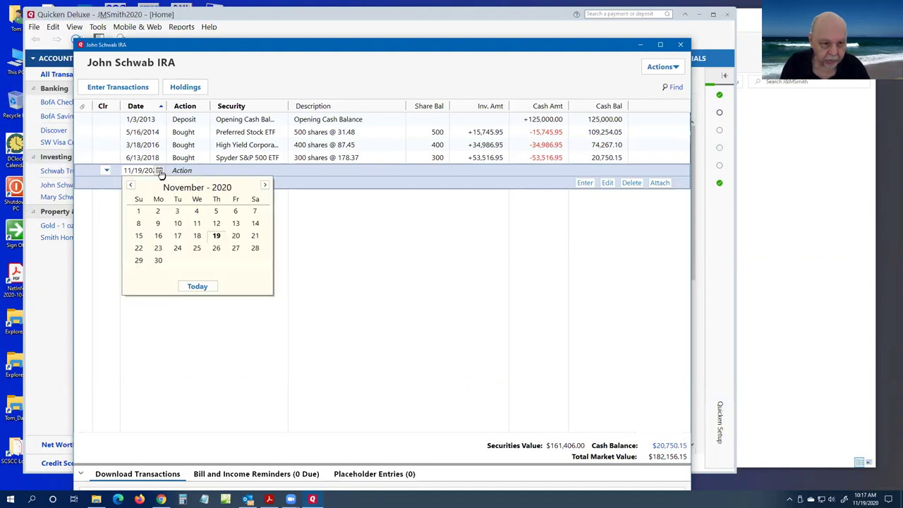
left_click(178, 237)
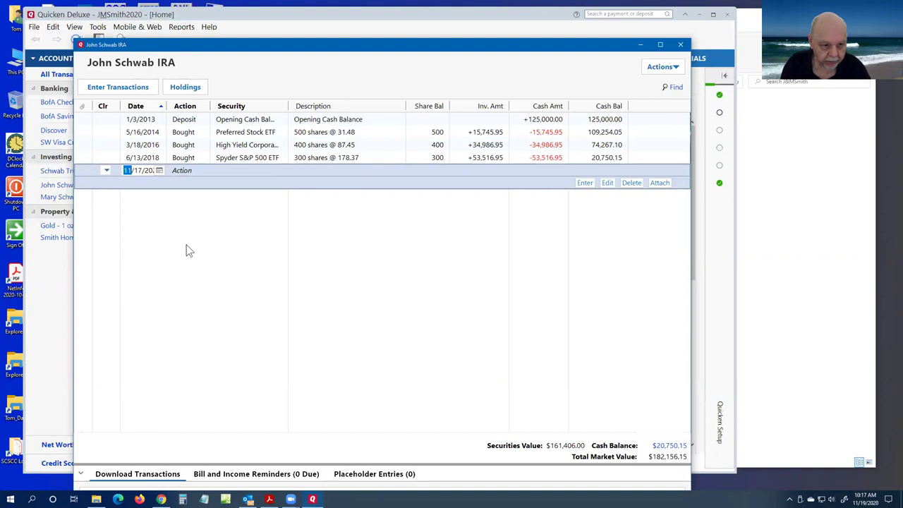
- Set the action of the new IRA transaction to Sold (Shares Sold)
left_click(202, 171)
left_click(203, 172)
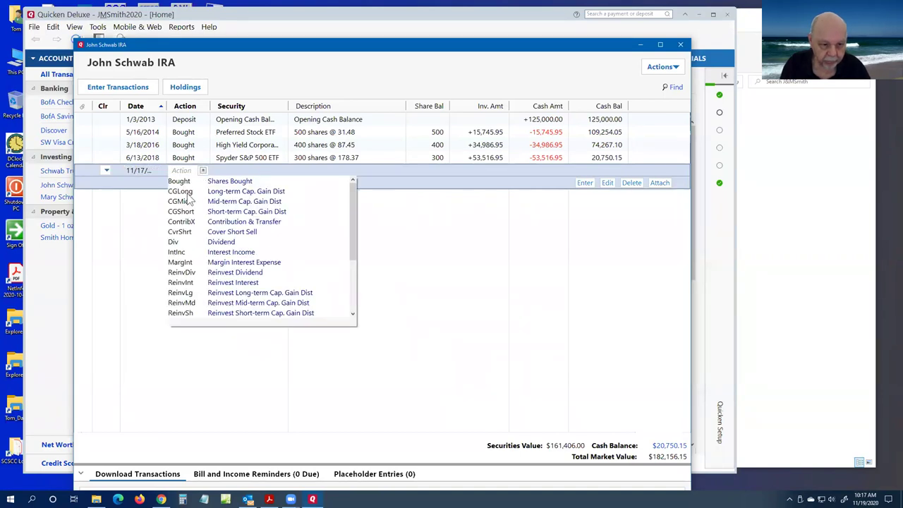
left_click(353, 300)
left_click_drag(353, 302, 353, 237)
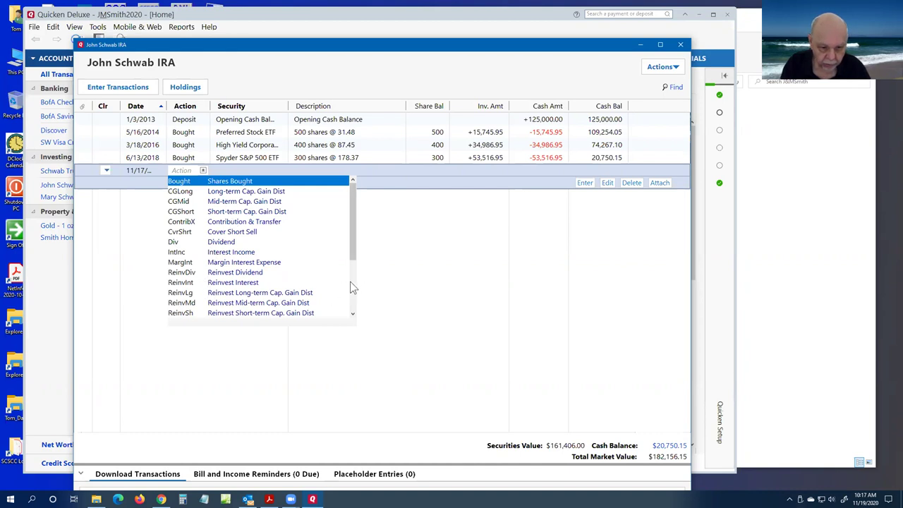
scroll(350, 282, "down", 3)
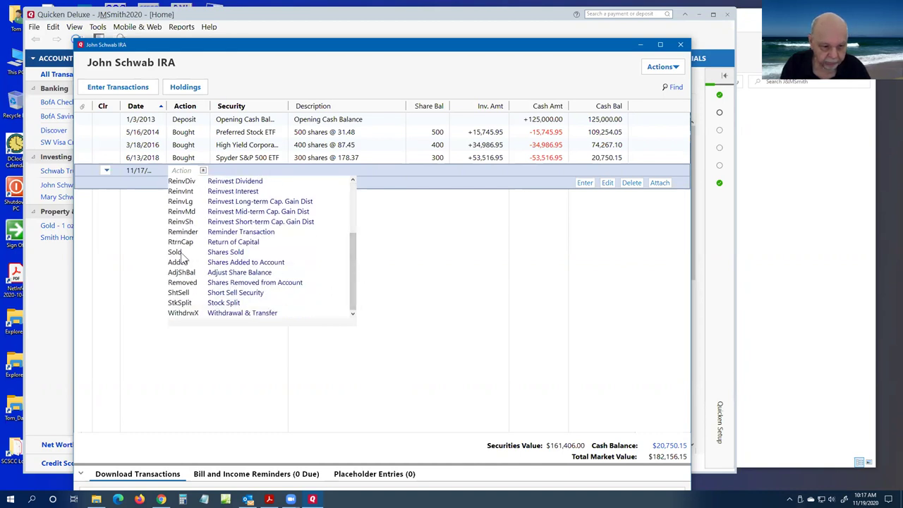
left_click(177, 252)
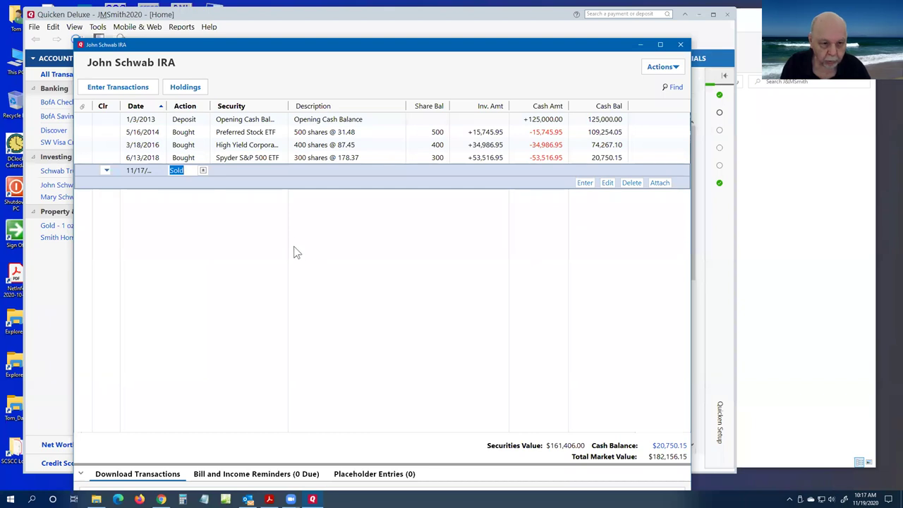
key("Tab")
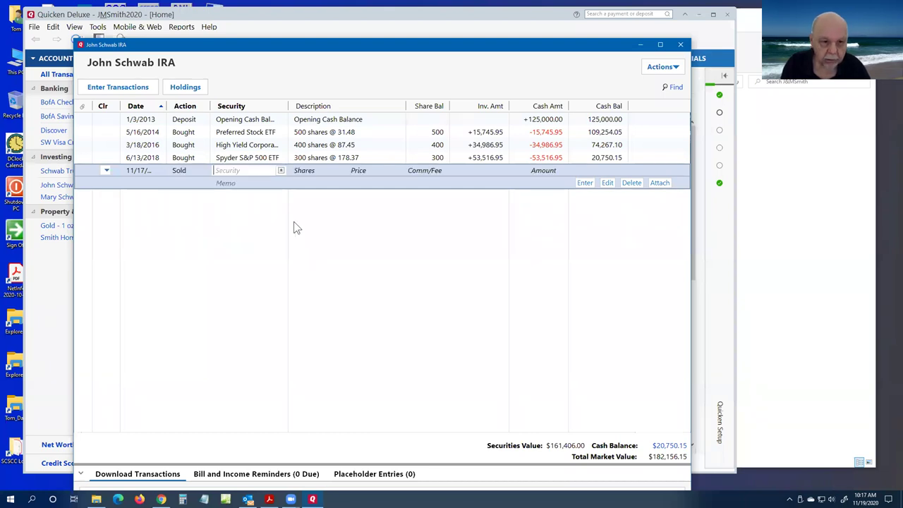
- Choose Preferred Stock ETF (PFF) as the security sold and enter 500 shares
left_click(281, 171)
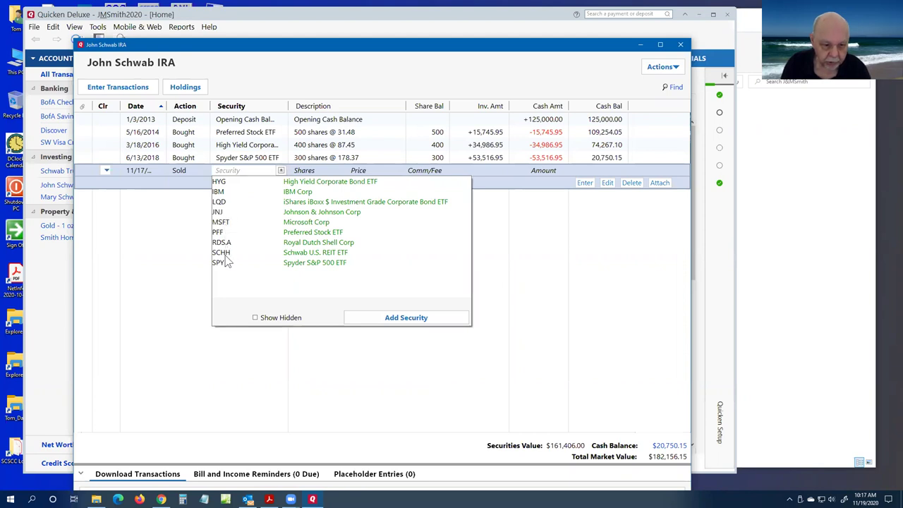
left_click(219, 232)
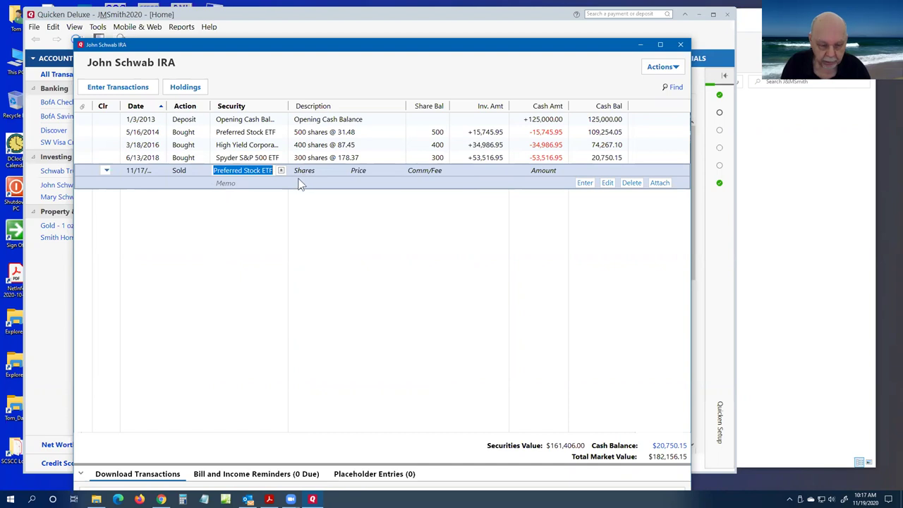
key("Tab")
type("500")
key("Tab")
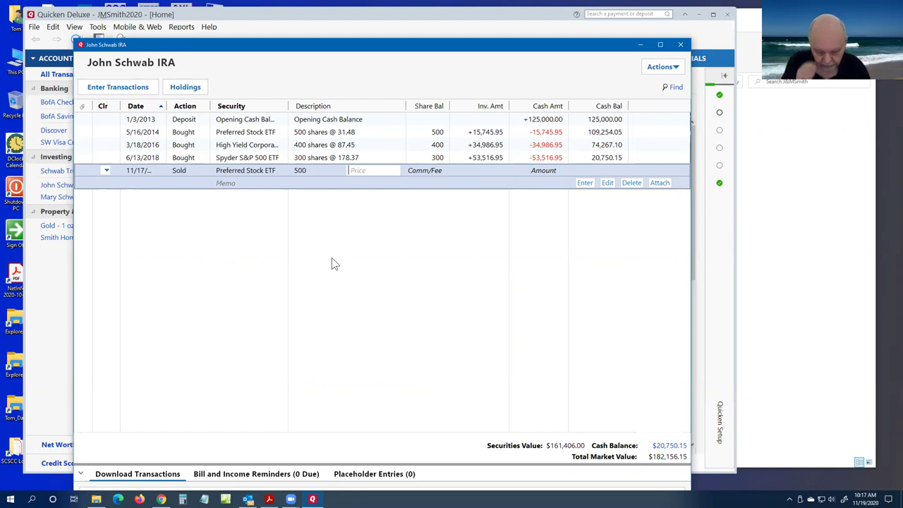
- Enter a sale price of 47.19 with a commission of 0, and record the Preferred Stock ETF sale
type("47.19")
key("Tab")
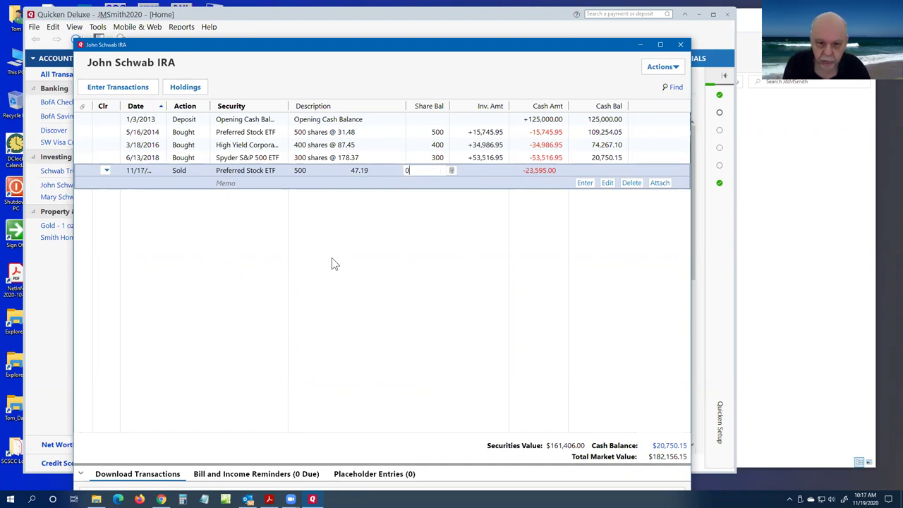
key("Tab")
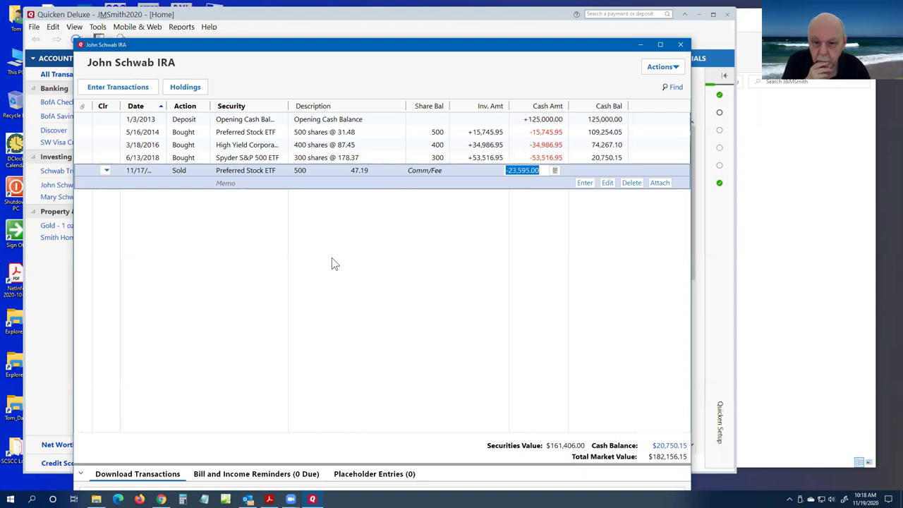
key("Tab")
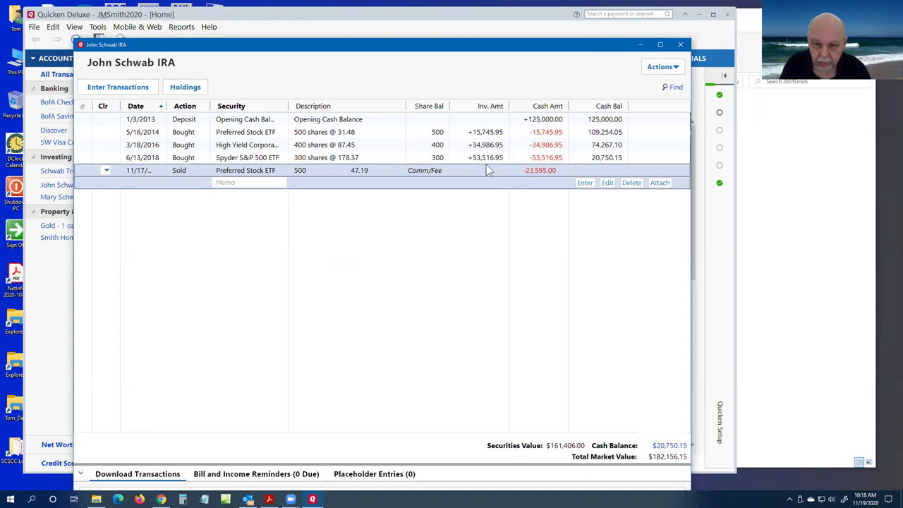
left_click(584, 182)
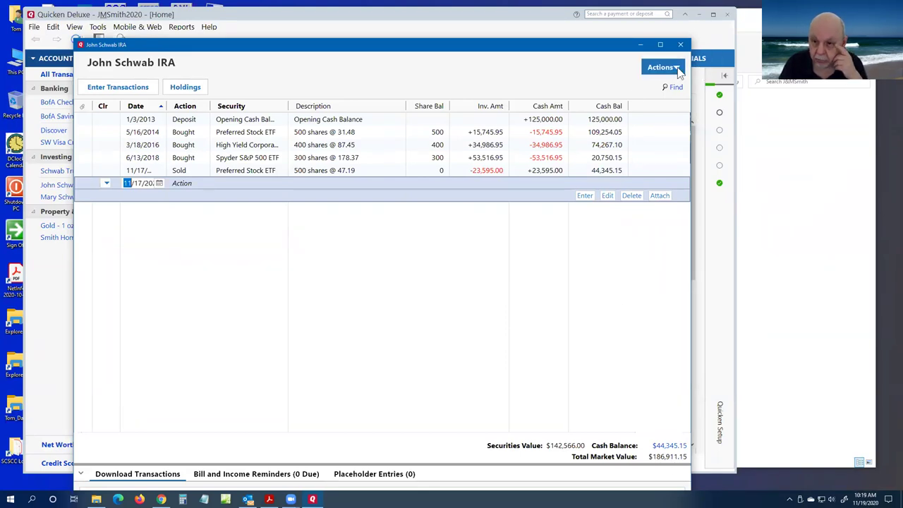
- Update only the quotes from the IRA register, and reopen the register to check the account's updated market value
left_click(667, 68)
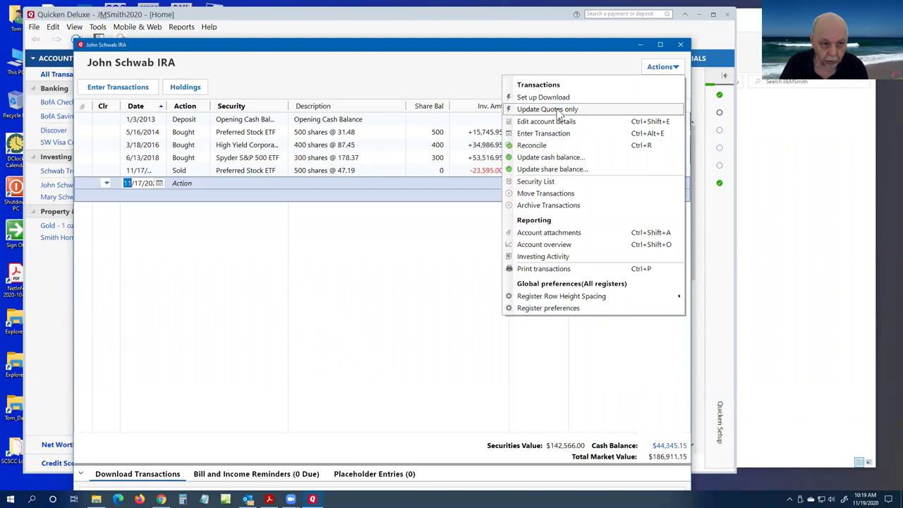
left_click(554, 111)
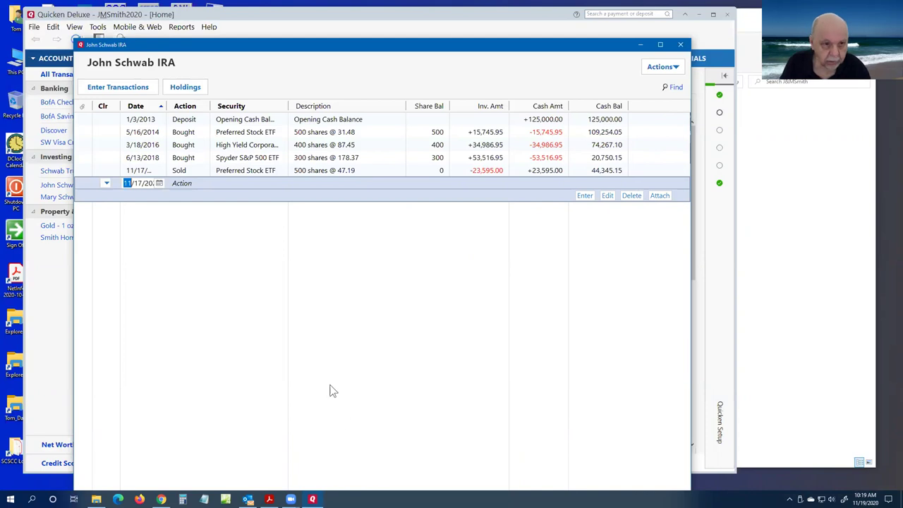
left_click(680, 45)
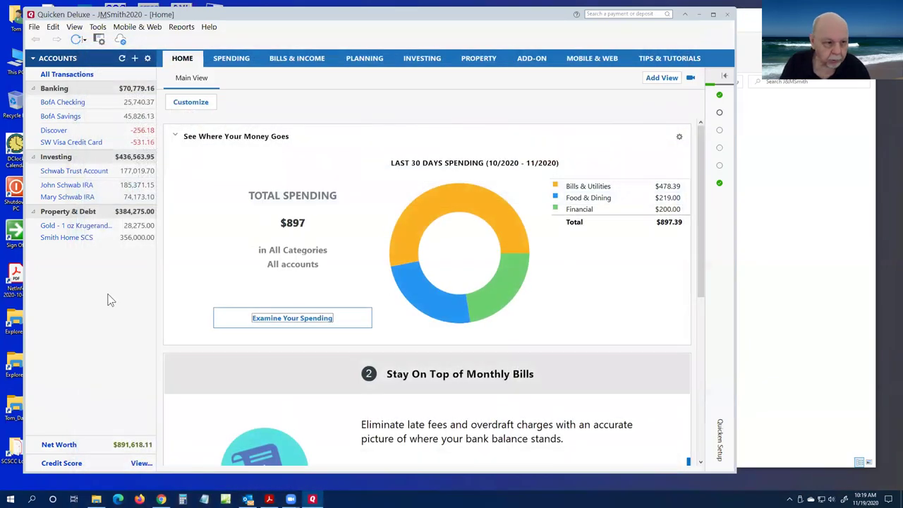
left_click(71, 185)
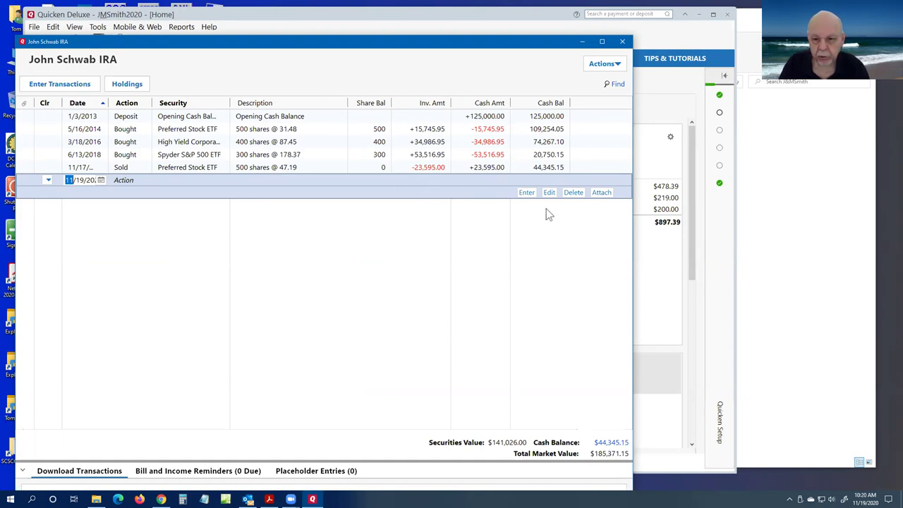
left_click(623, 43)
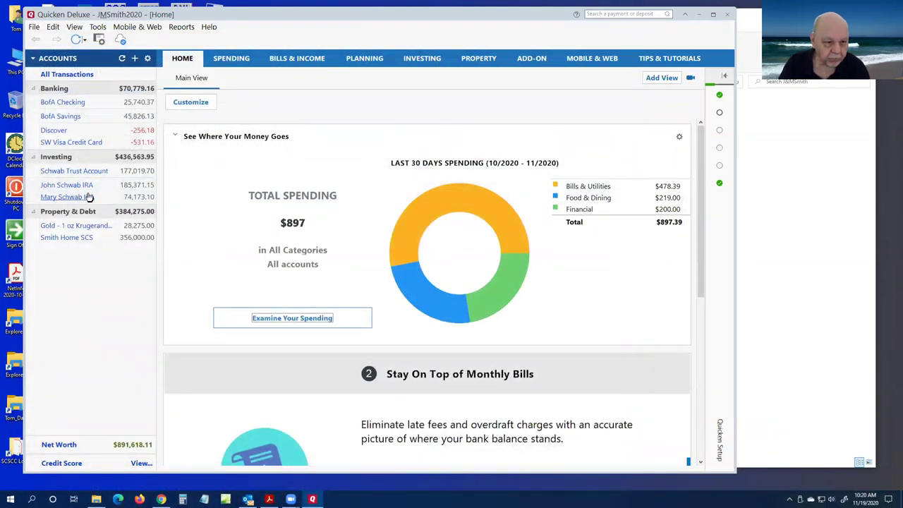
- Review the investment portfolio in a widened window that shows cost basis and gain/loss, and return to the home view
left_click(423, 61)
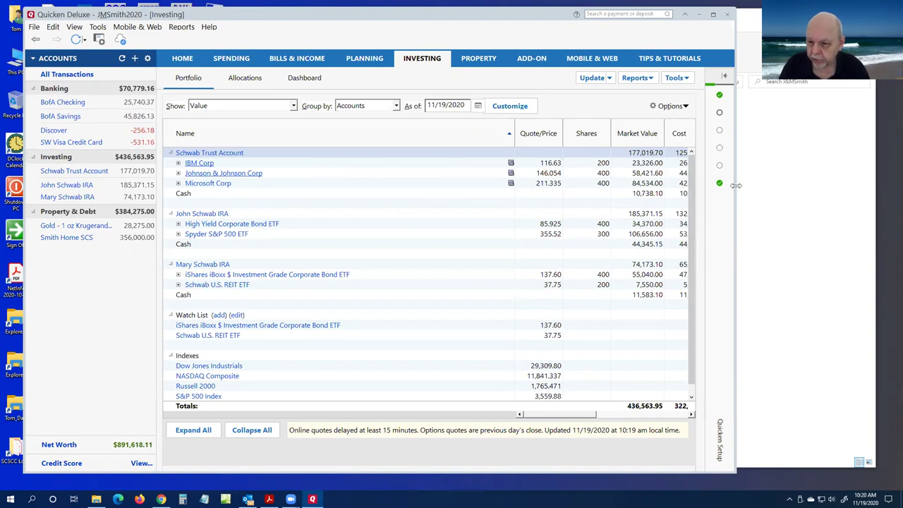
left_click_drag(736, 185, 812, 185)
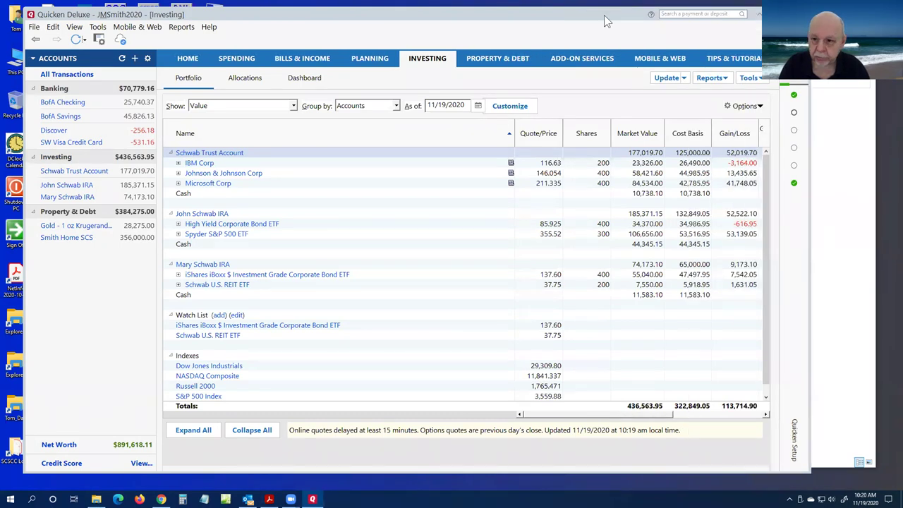
left_click_drag(606, 21, 577, 24)
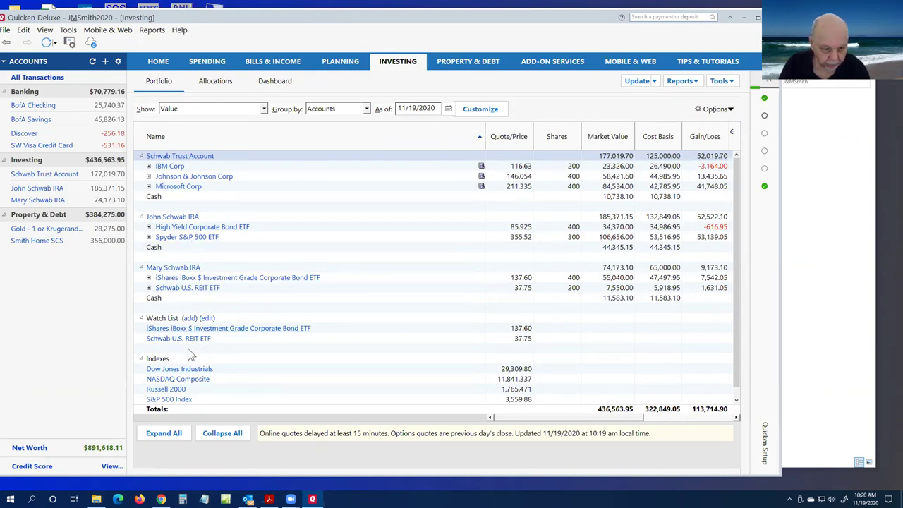
mouse_move(187, 344)
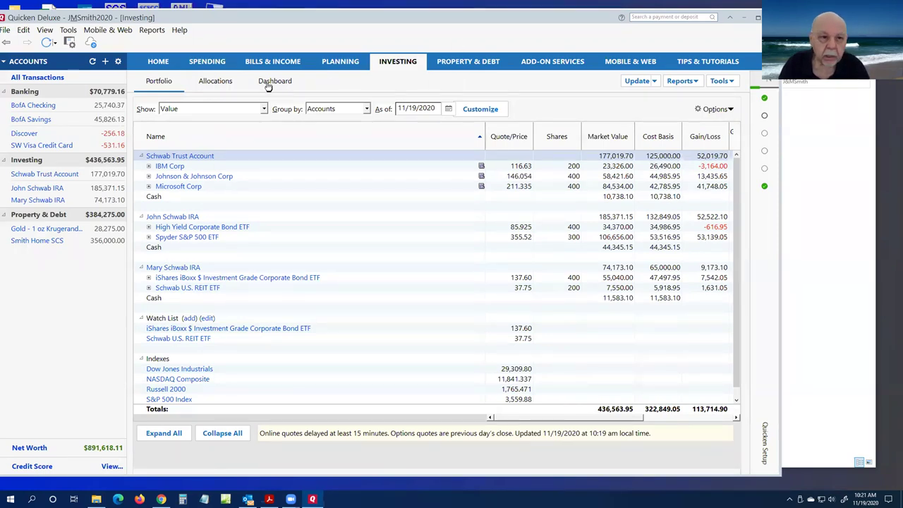
left_click(160, 62)
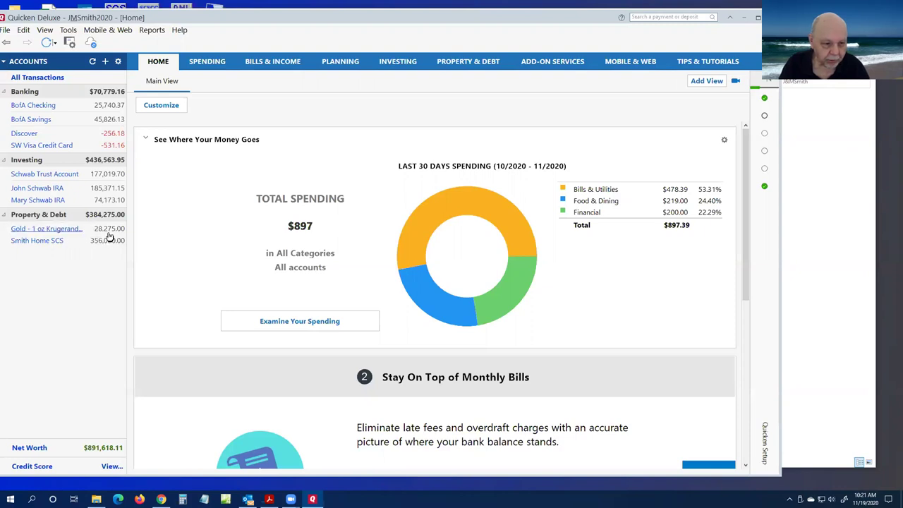
- Open the Gold - 1 oz Krugerands (15) account register to review its entries, and close it
left_click(59, 232)
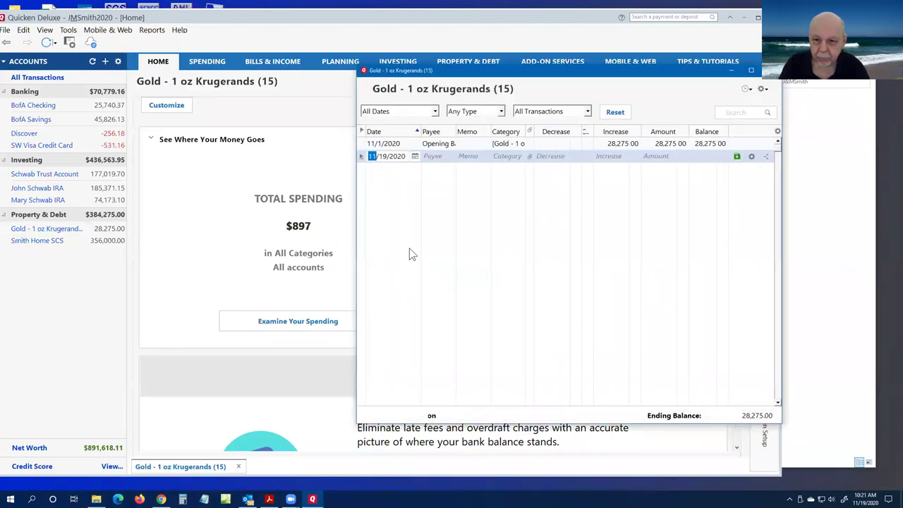
left_click_drag(608, 71, 400, 43)
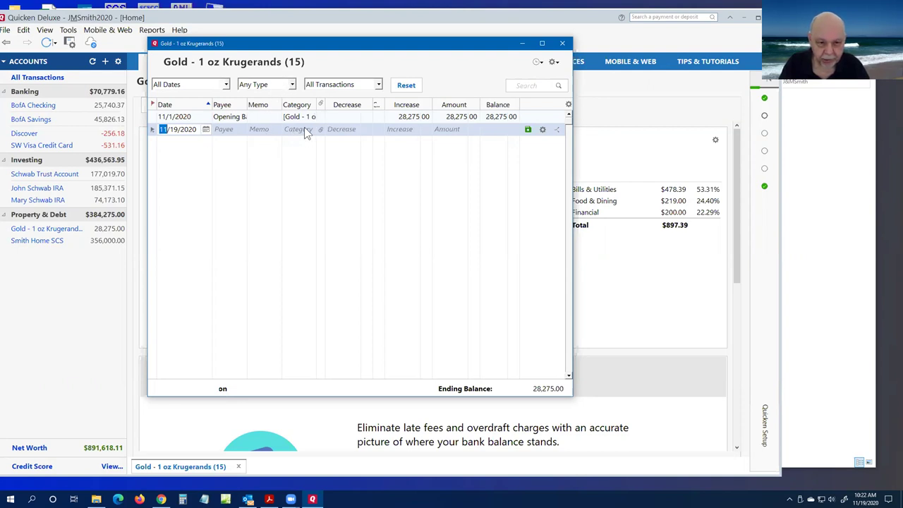
left_click(562, 43)
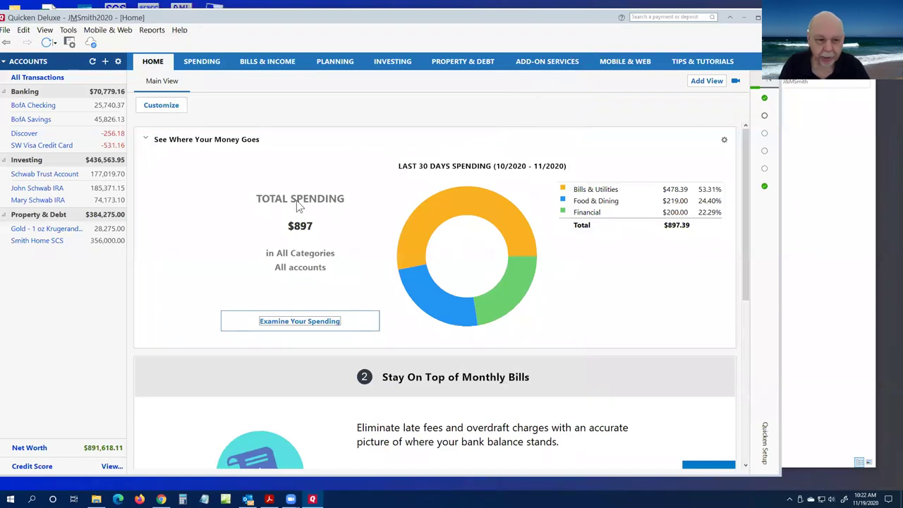
- Open the register of the home asset account and widen the window and amount columns to show full figures
left_click(39, 241)
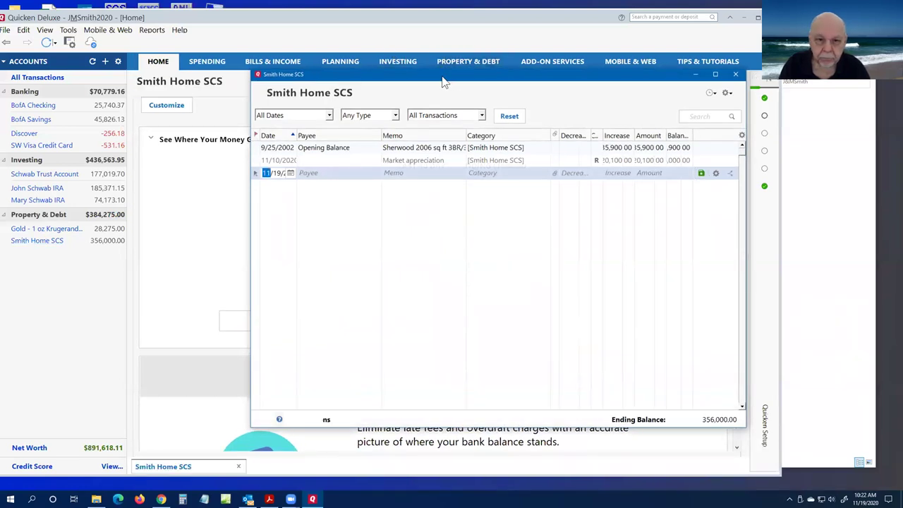
left_click_drag(443, 77, 314, 37)
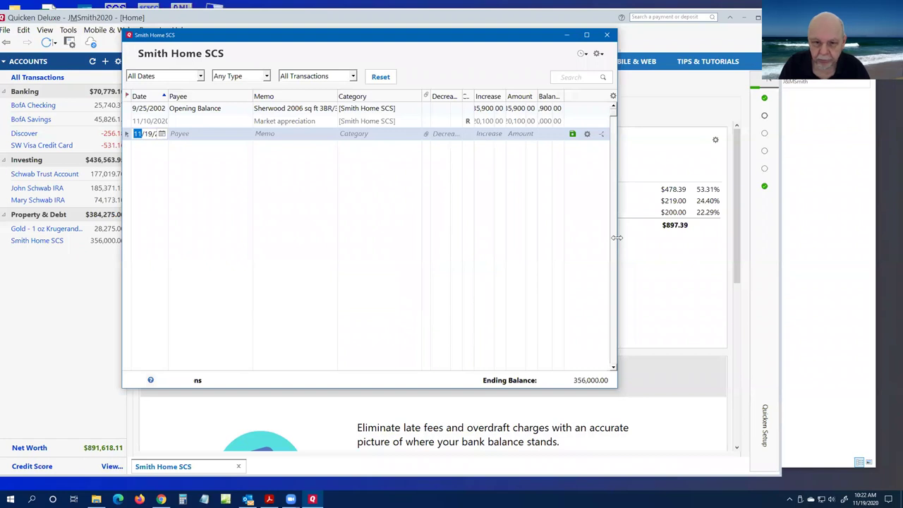
left_click_drag(616, 237, 711, 237)
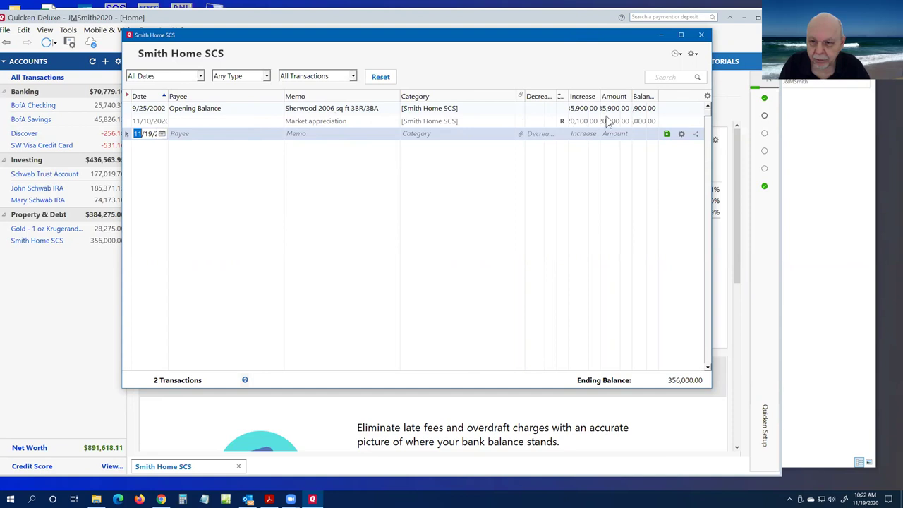
left_click_drag(599, 96, 677, 102)
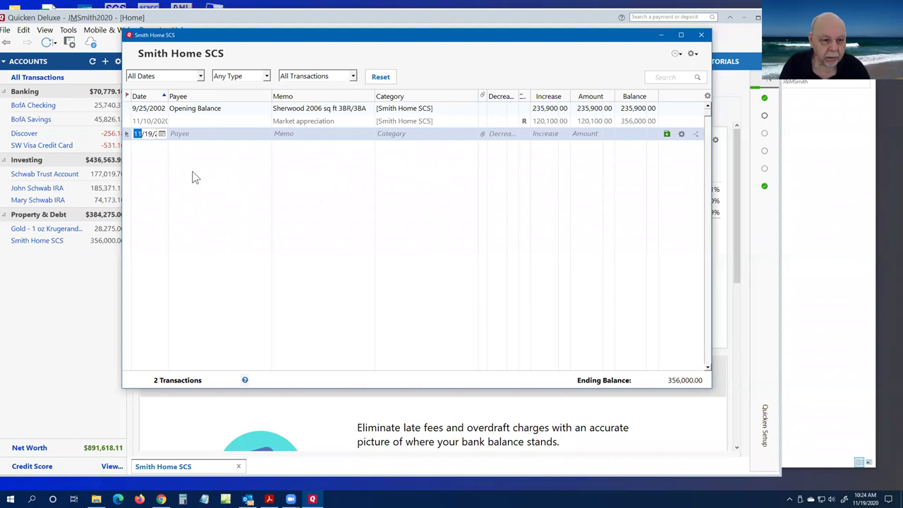
- Date a new transaction in the home register 10/13/2020 and enter Kitchen Remodelers as the payee
left_click(162, 134)
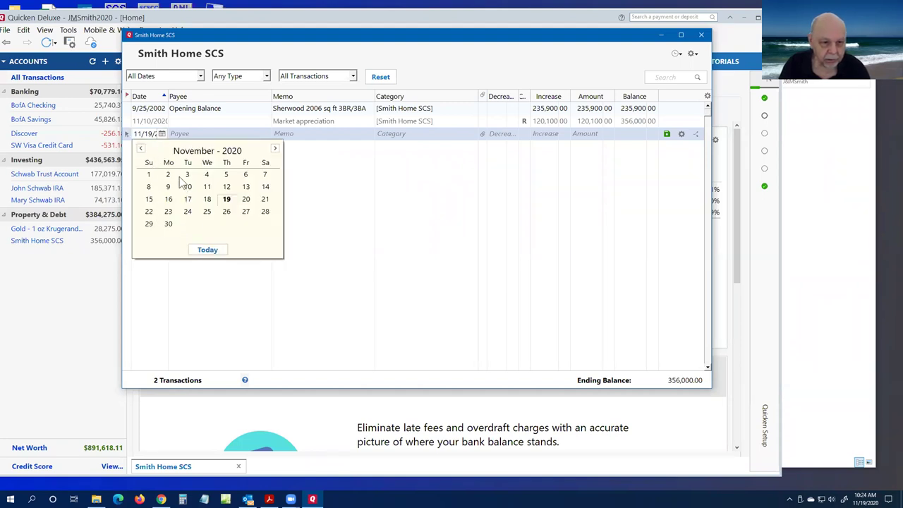
left_click(140, 148)
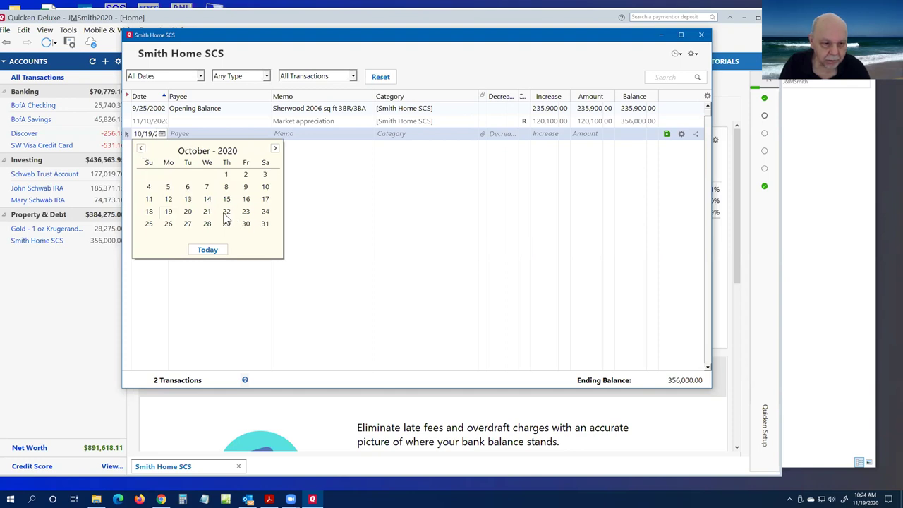
left_click(187, 199)
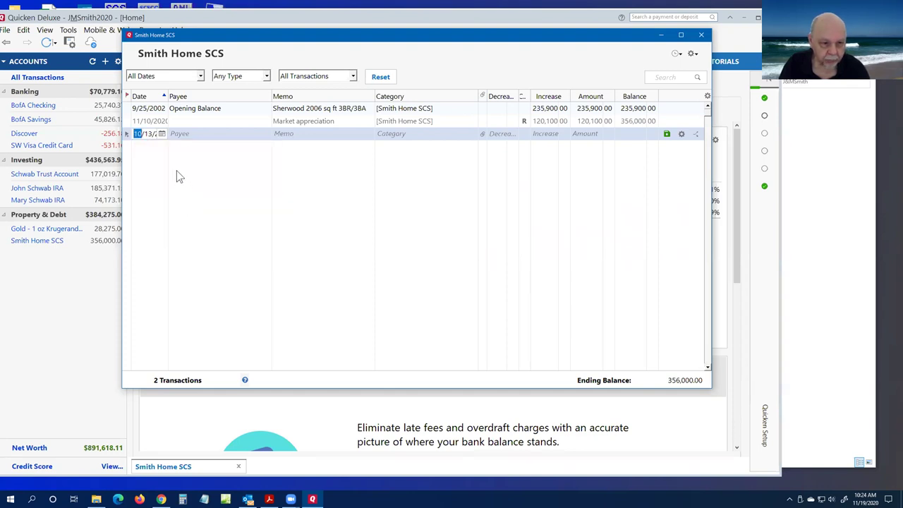
key("Tab")
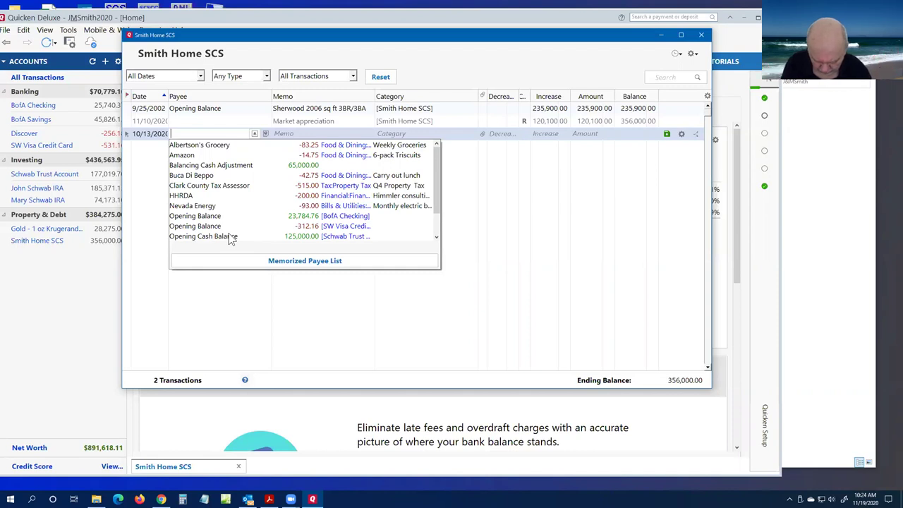
type("Kitchen Remod")
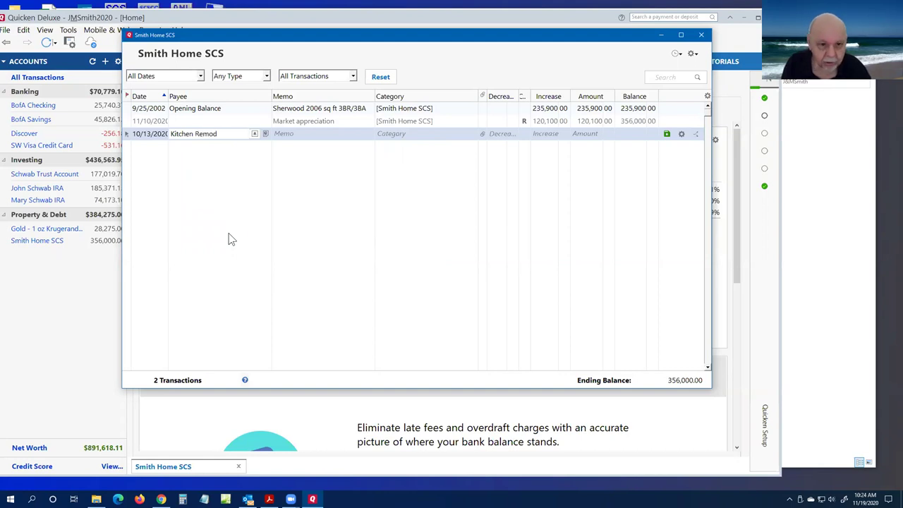
type("elers")
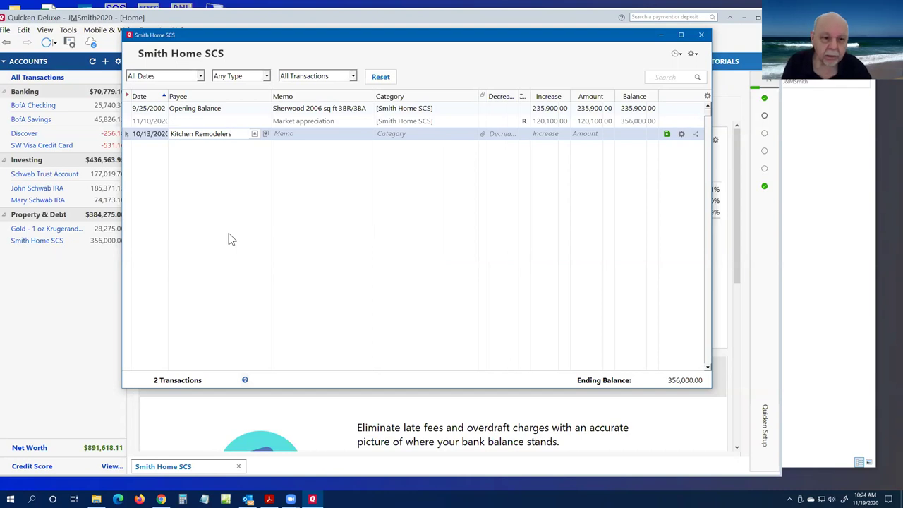
- Enter a memo for the remodeling transaction describing the new kitchen cabinets
key("Tab")
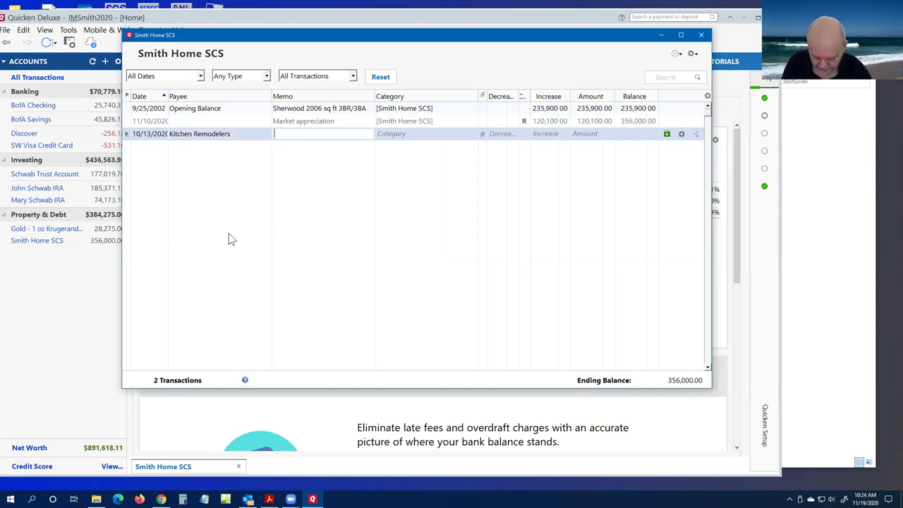
type("New cabinets")
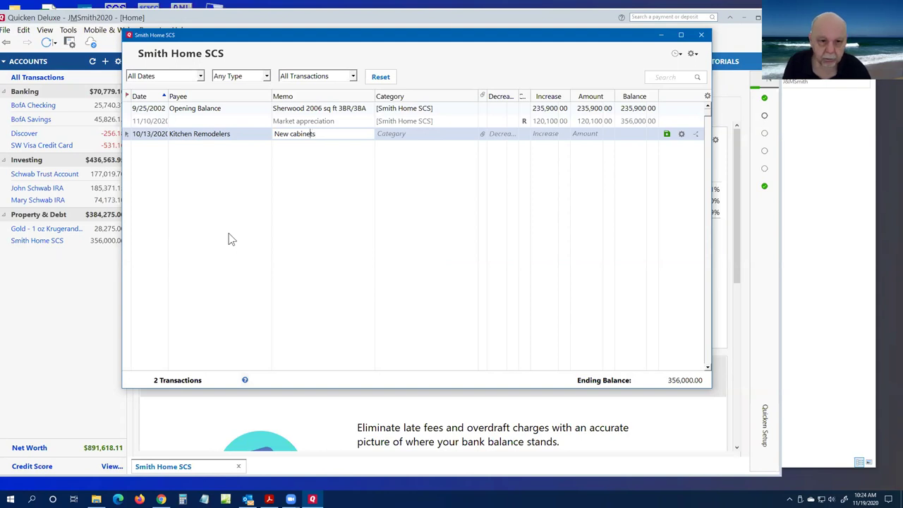
key("Left")
key("Left")
type("kit")
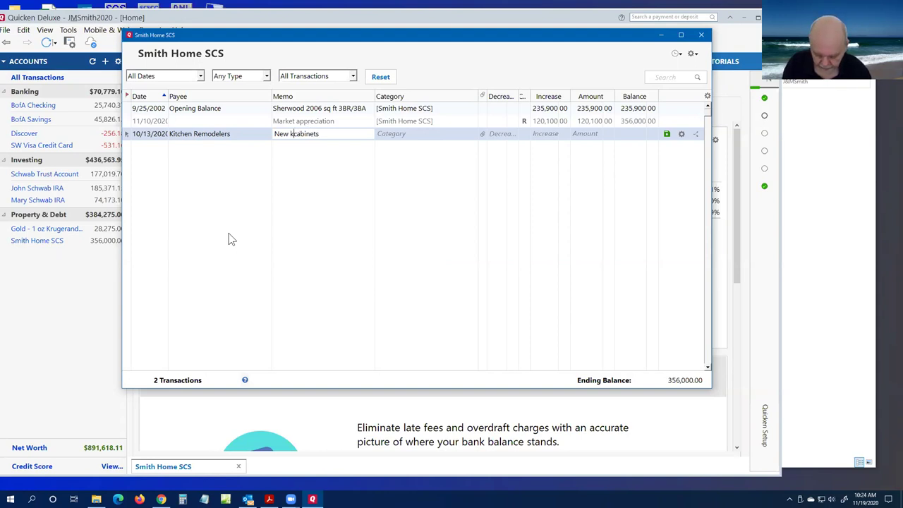
type("chen")
- Categorize the transaction as Home:Home Improvement and add the missing space so the memo reads "New kitchen cabinets"
key("Tab")
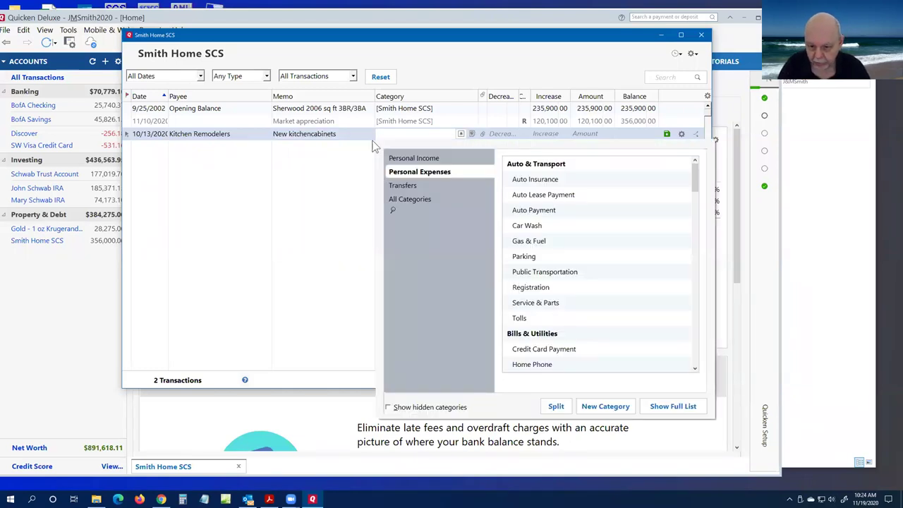
left_click_drag(695, 183, 693, 302)
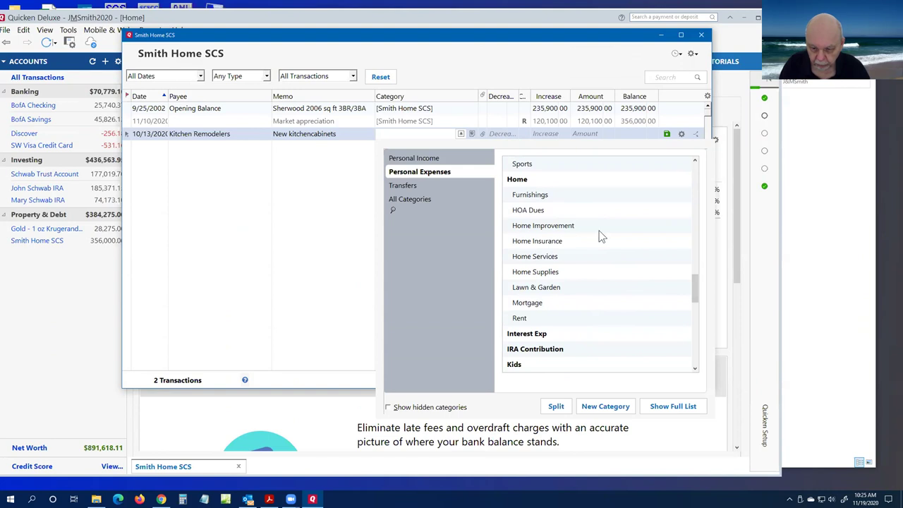
left_click(568, 226)
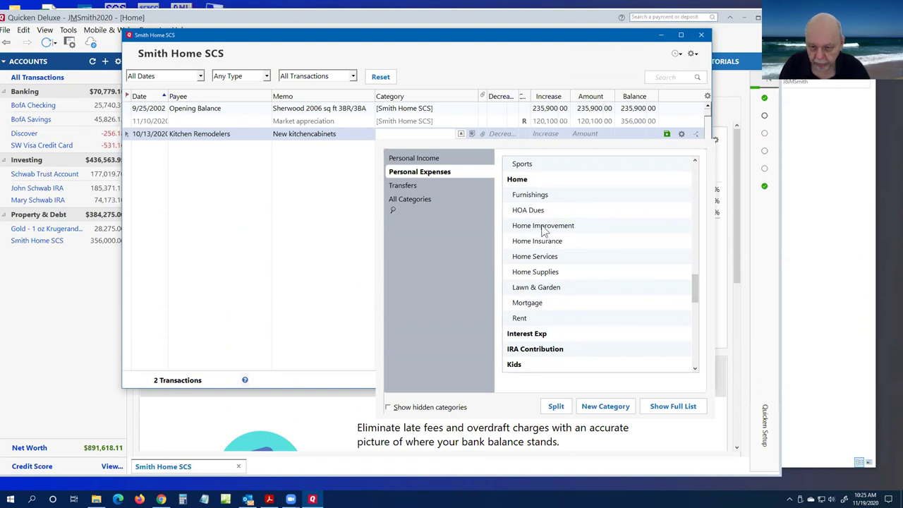
left_click(544, 226)
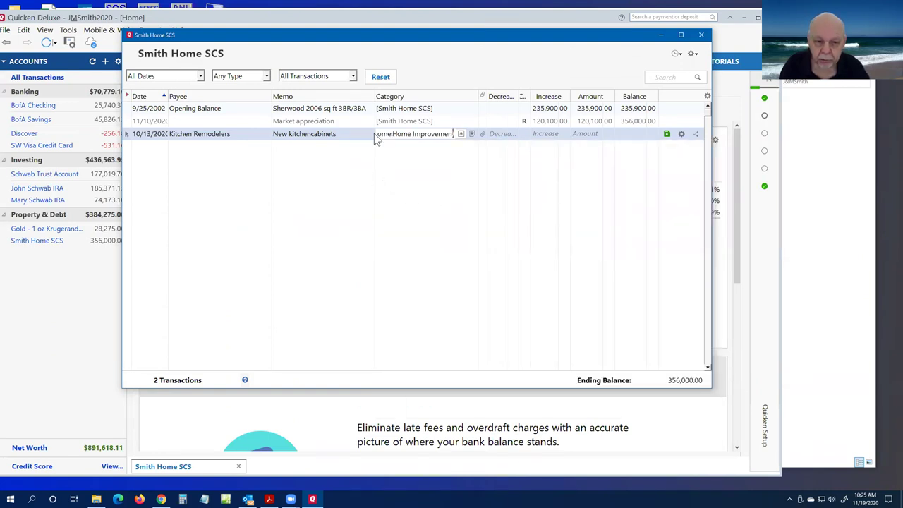
left_click(315, 137)
left_click(313, 135)
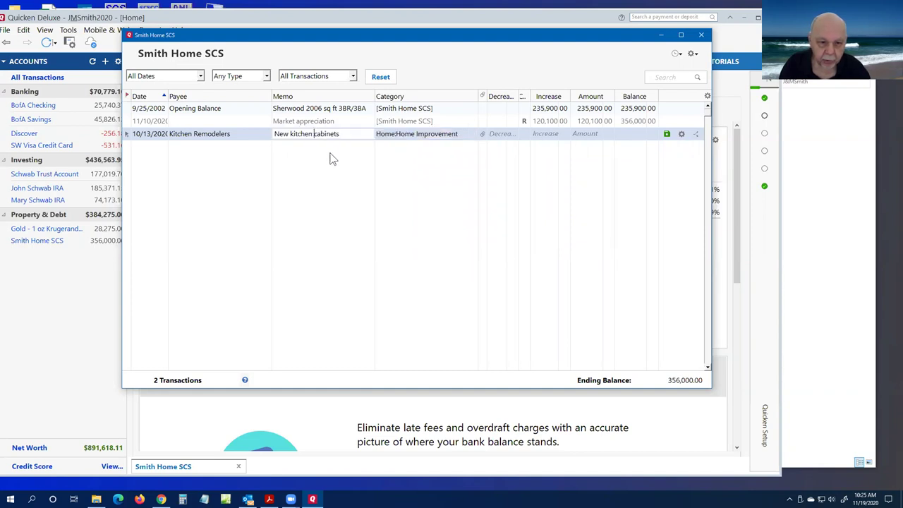
key("Tab")
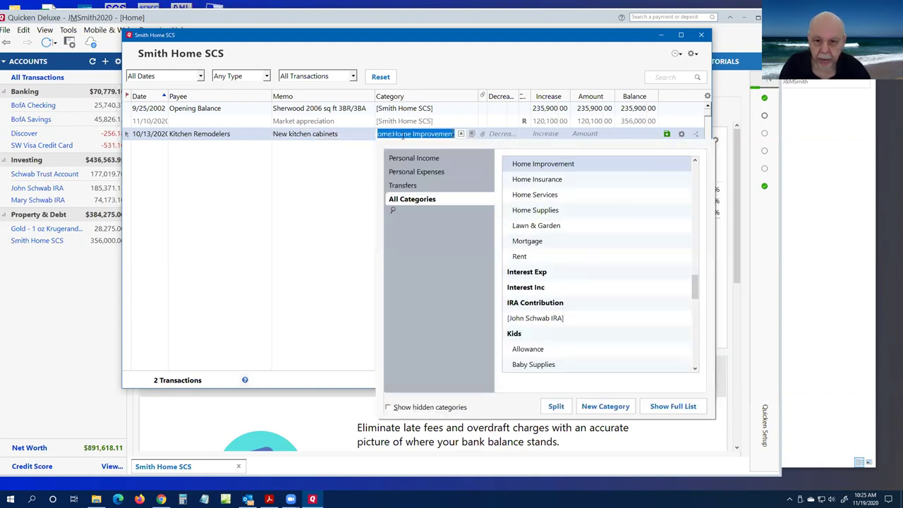
key("Tab")
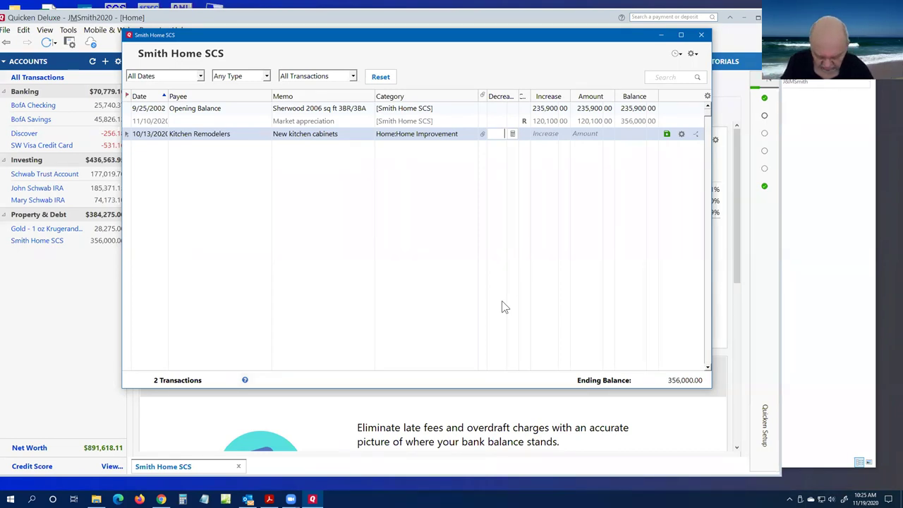
type("8500")
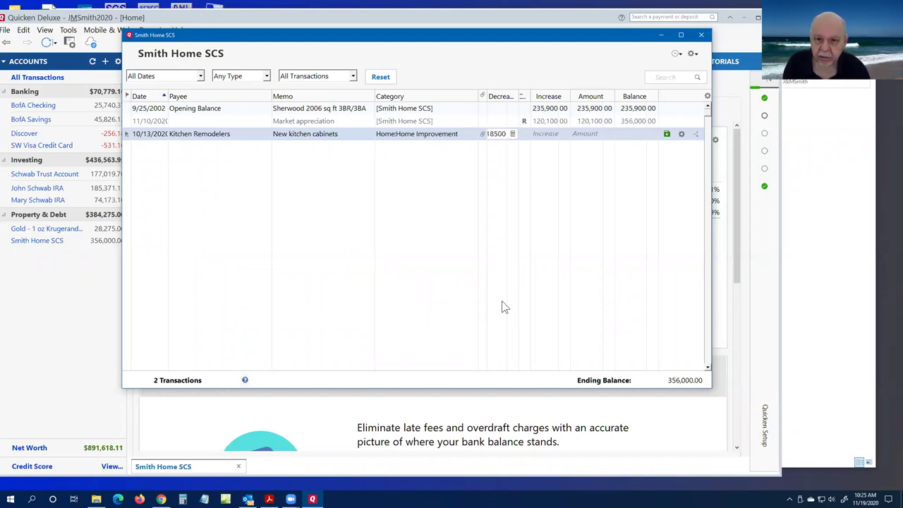
key("Tab")
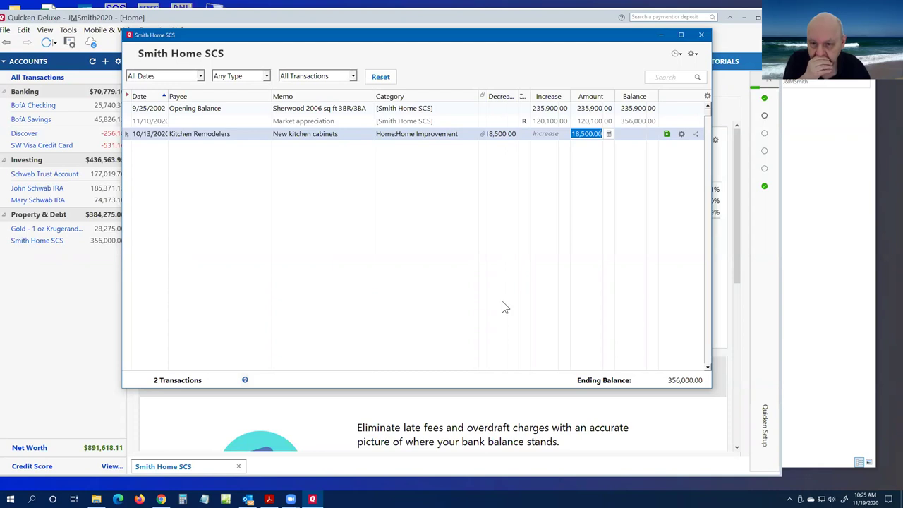
key("Tab")
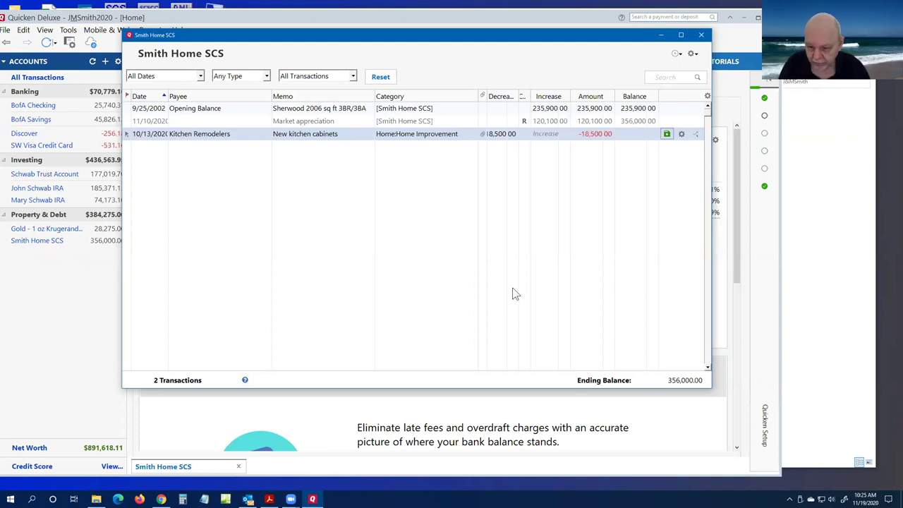
left_click(501, 138)
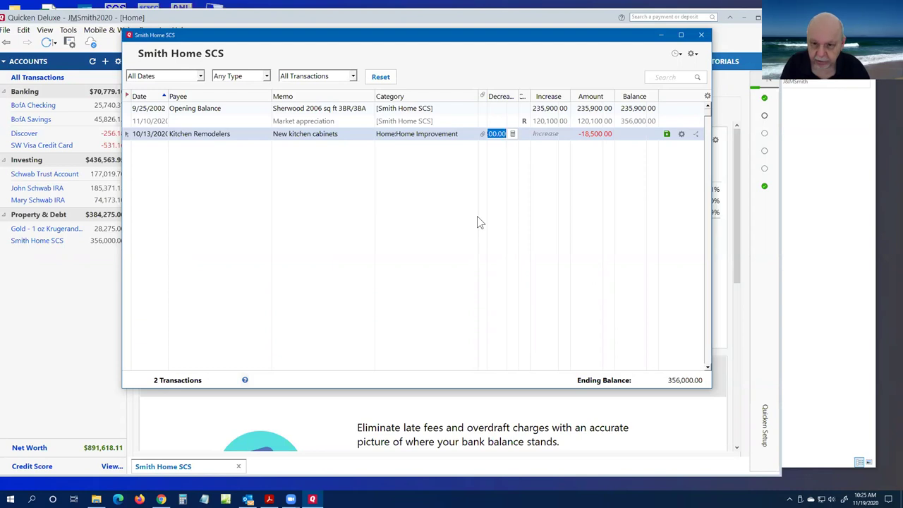
key("BackSpace")
- Enter 18,500 as an increase in the home's value, record the transaction, and close the register
key("Tab")
type("18,500")
key("Tab")
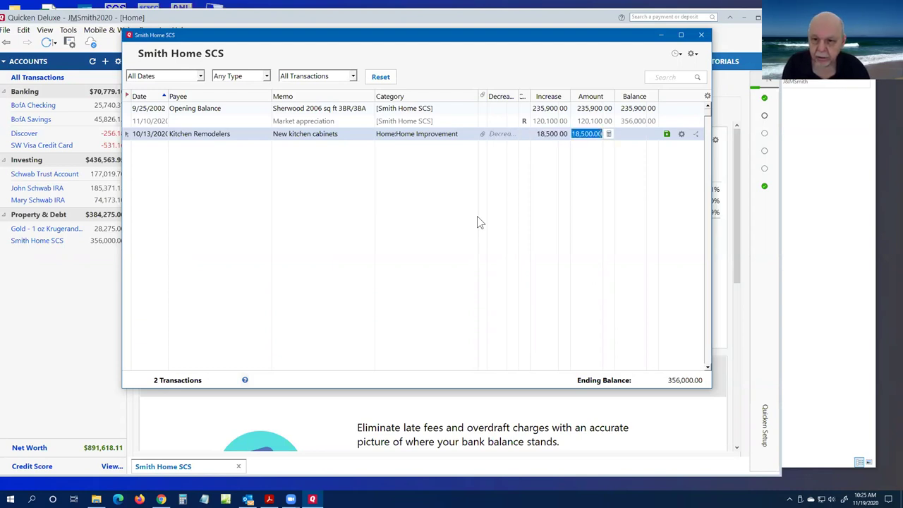
left_click(666, 134)
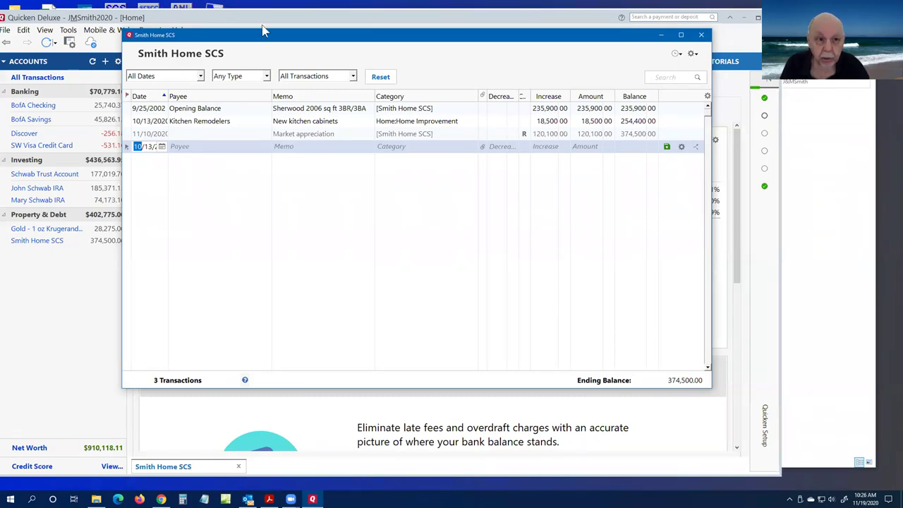
left_click(701, 35)
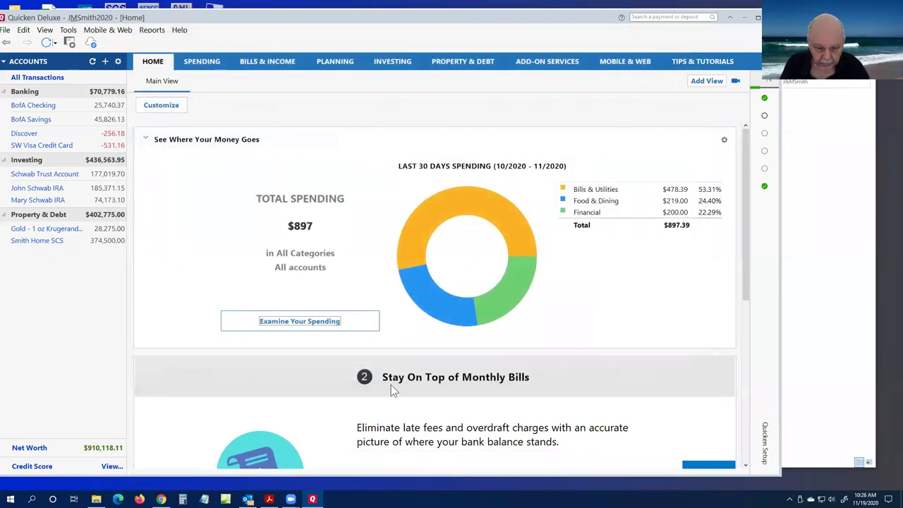
- Switch to the Acrobat Reader presentation, read the Creating Accounts and Setting Up Categories slides, and return to Quicken
left_click(269, 499)
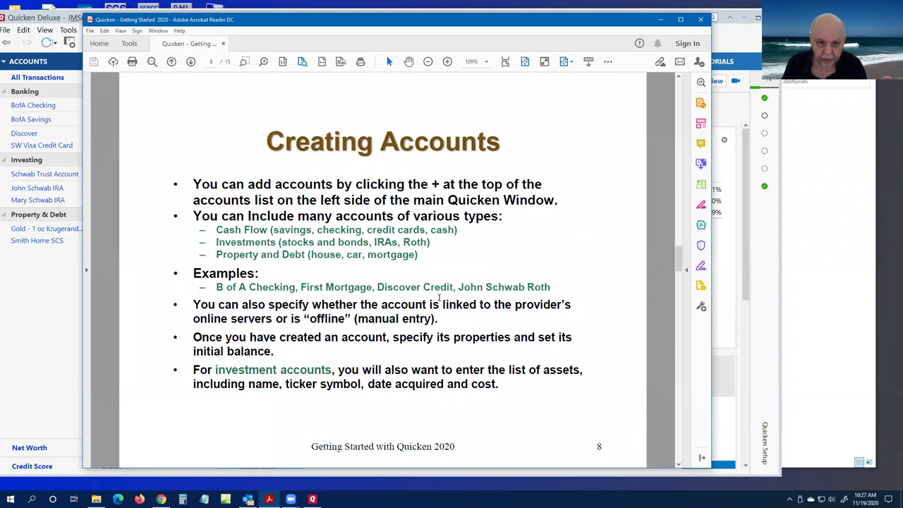
scroll(439, 298, "down", 3)
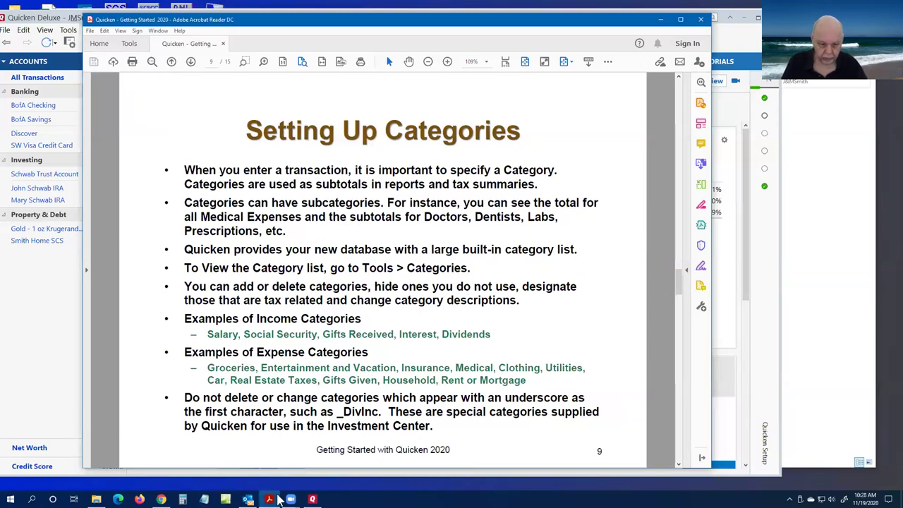
left_click(313, 498)
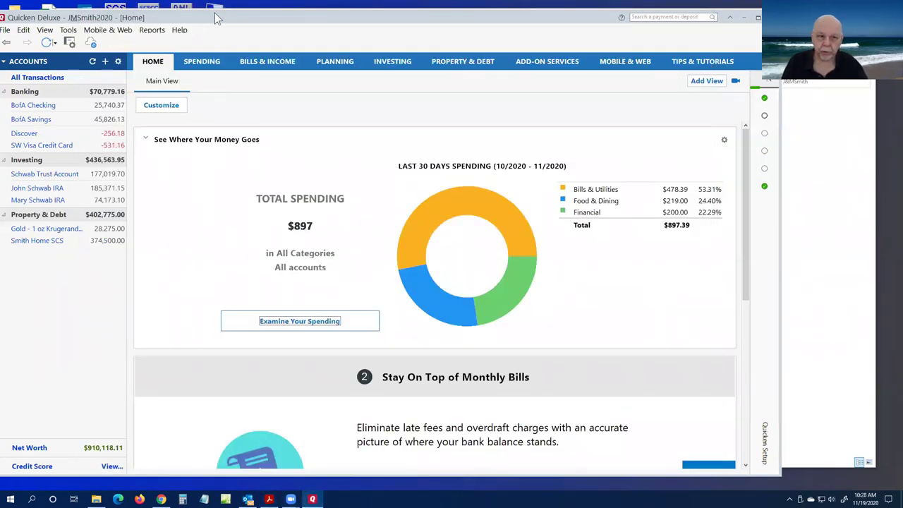
- Open the Category List and look through the existing categories down to the Entertainment group
left_click_drag(217, 19, 241, 21)
left_click(91, 32)
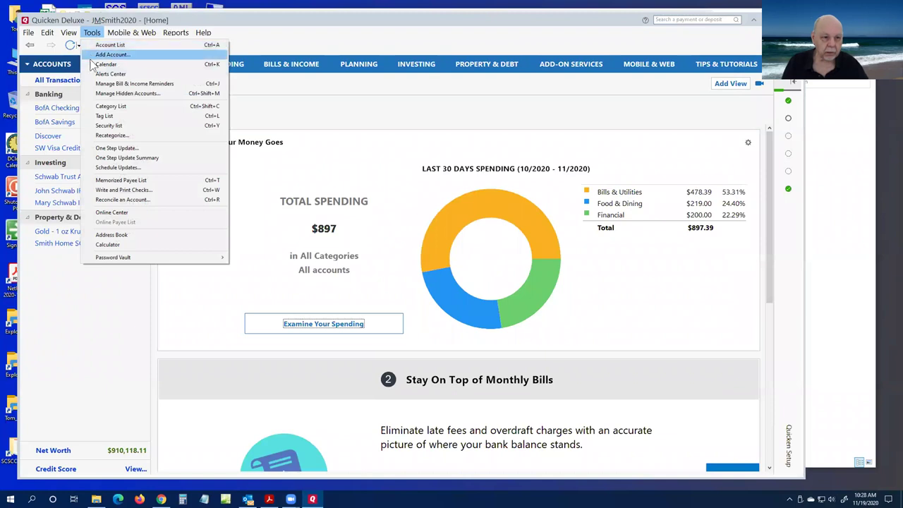
left_click(110, 106)
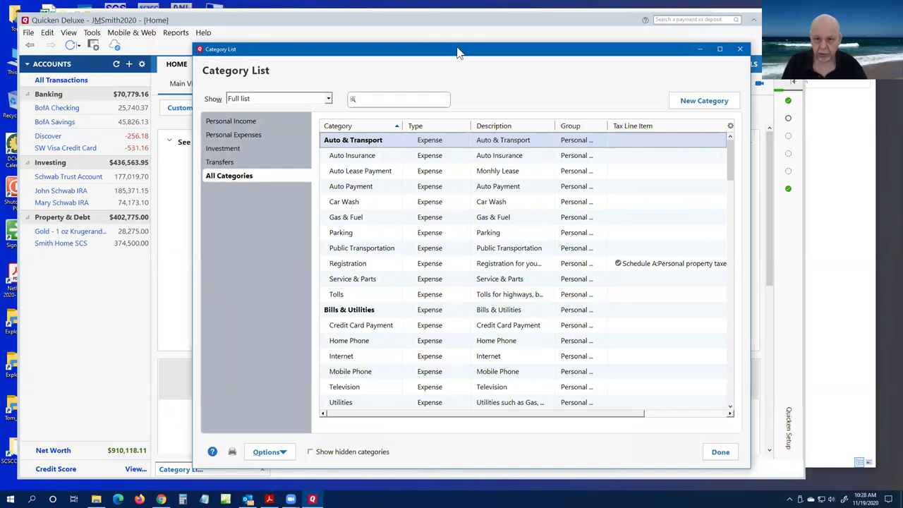
left_click_drag(459, 53, 412, 46)
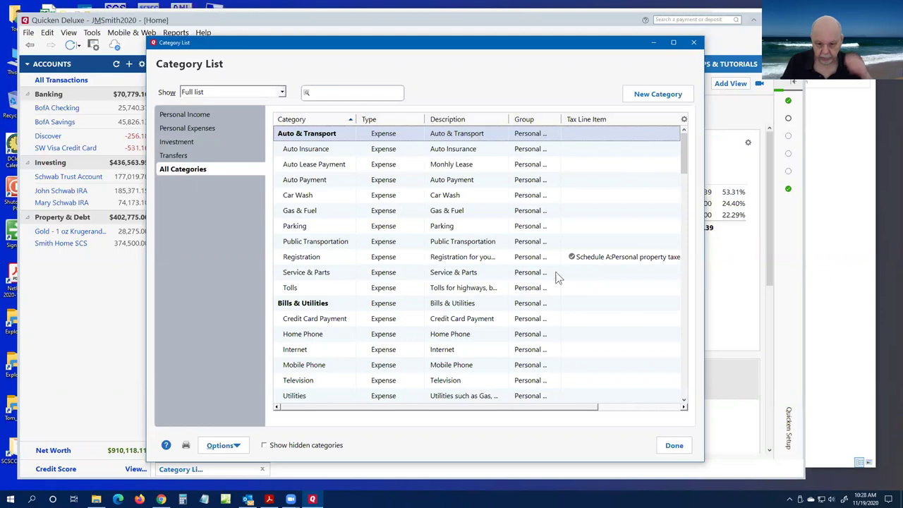
left_click_drag(681, 158, 683, 213)
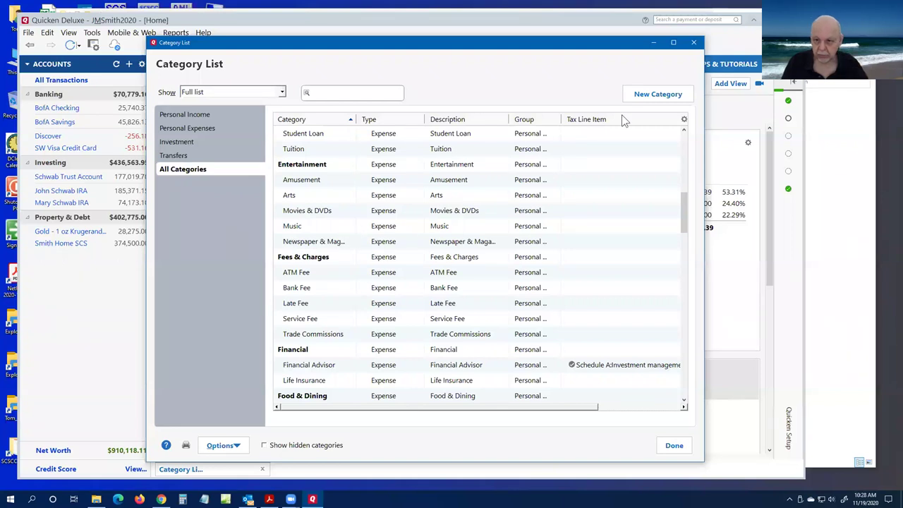
- Start a new category and name it Streaming Services
left_click(645, 95)
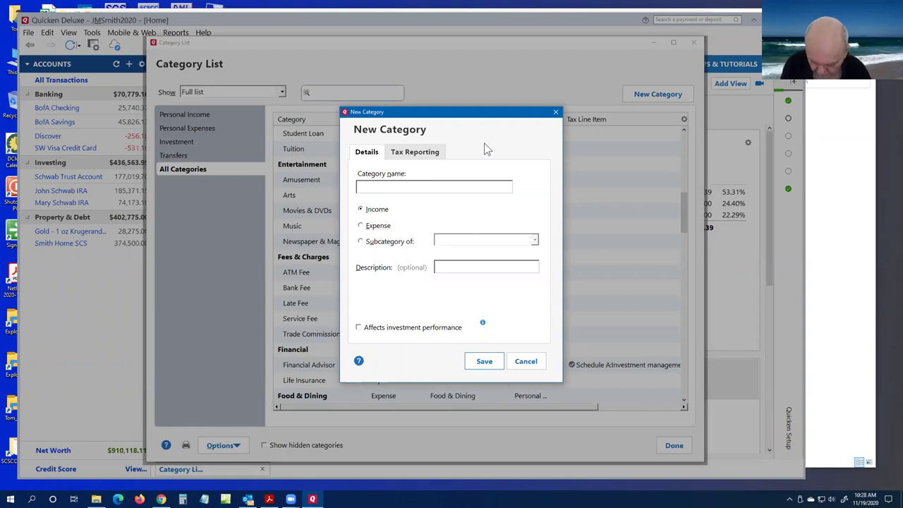
type("Streaming")
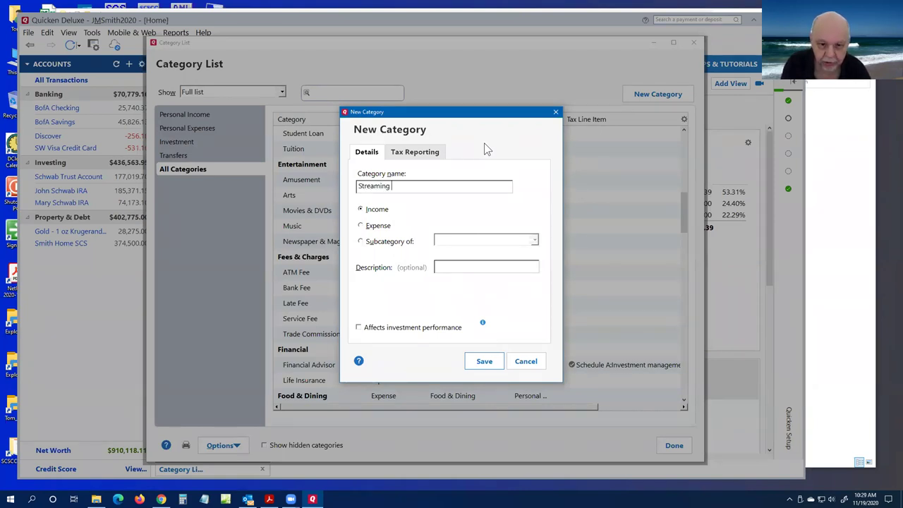
type(" Services")
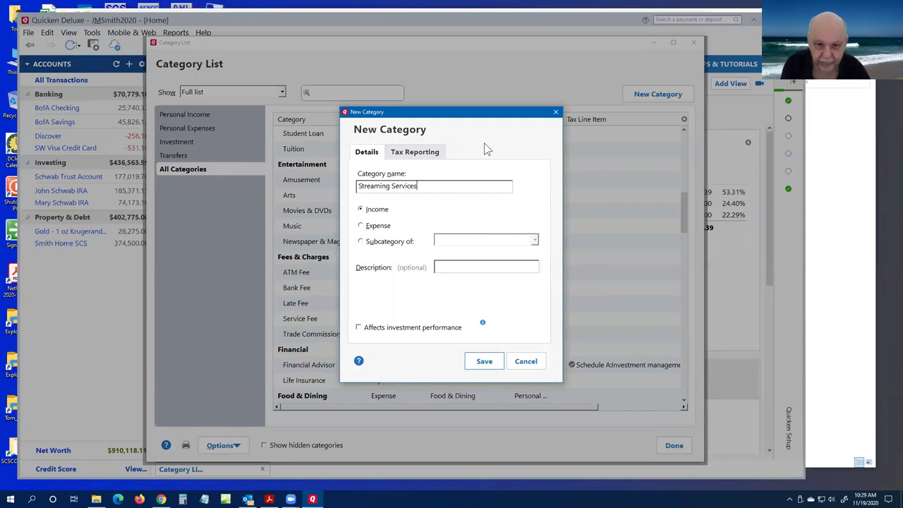
key("Tab")
- Make the Streaming Services category a subcategory of Entertainment
left_click(361, 225)
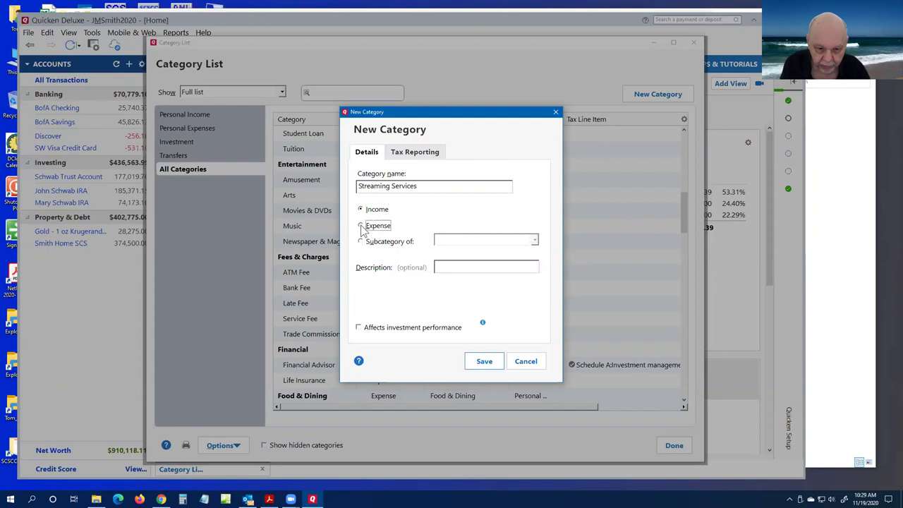
left_click(367, 244)
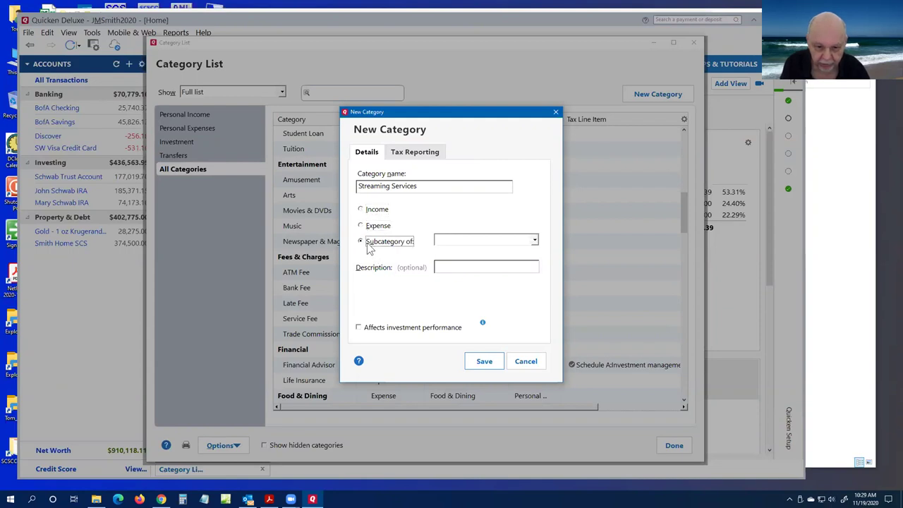
left_click(534, 241)
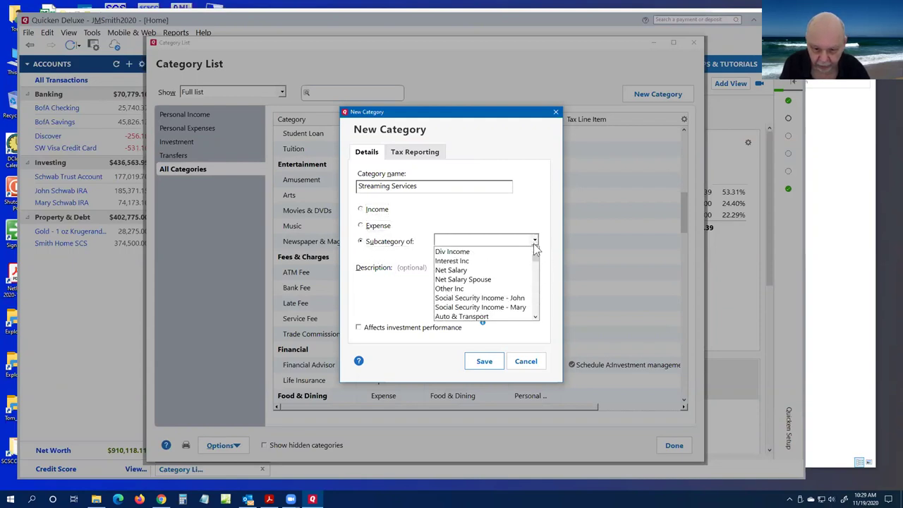
left_click(533, 282)
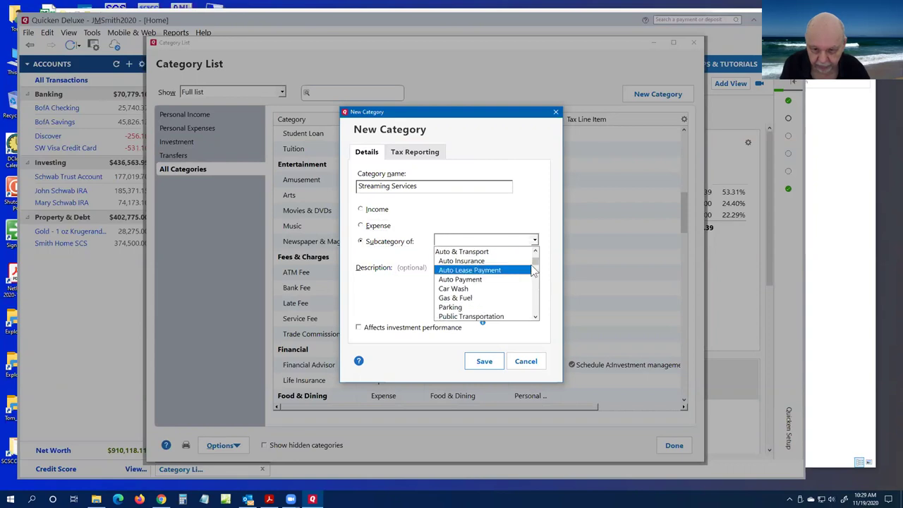
left_click_drag(533, 261, 532, 276)
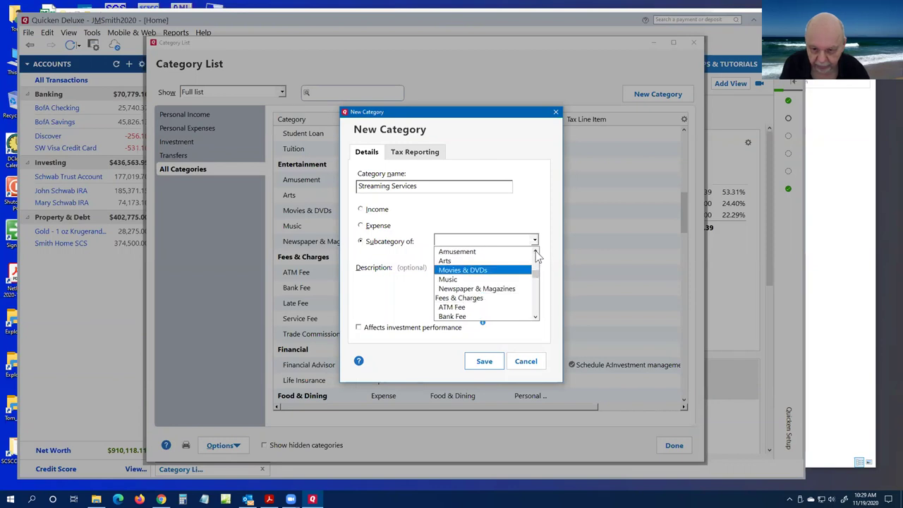
left_click(536, 254)
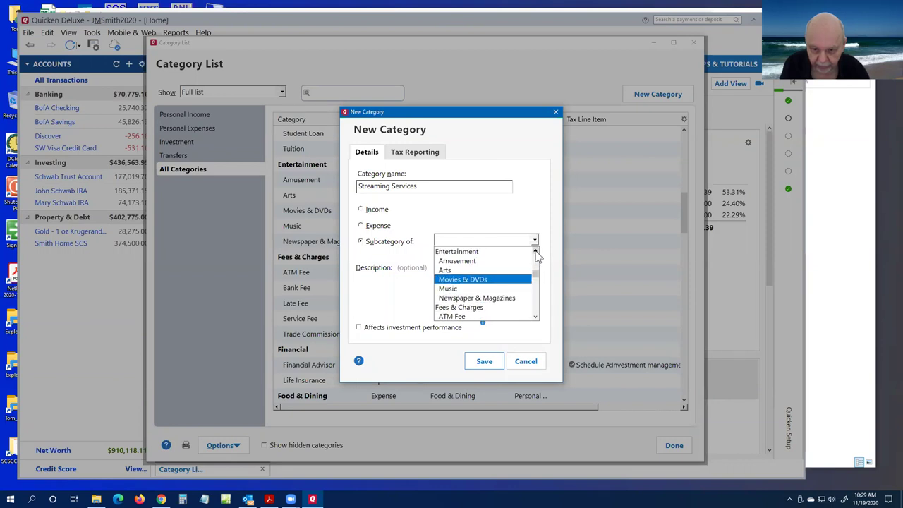
left_click(463, 252)
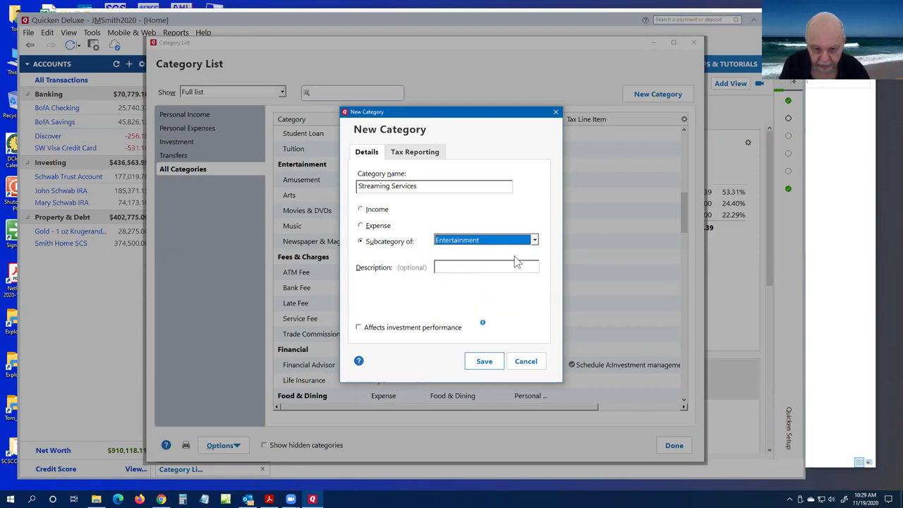
- Enter "Online streaming" as the Streaming Services description and save the new category
left_click(455, 267)
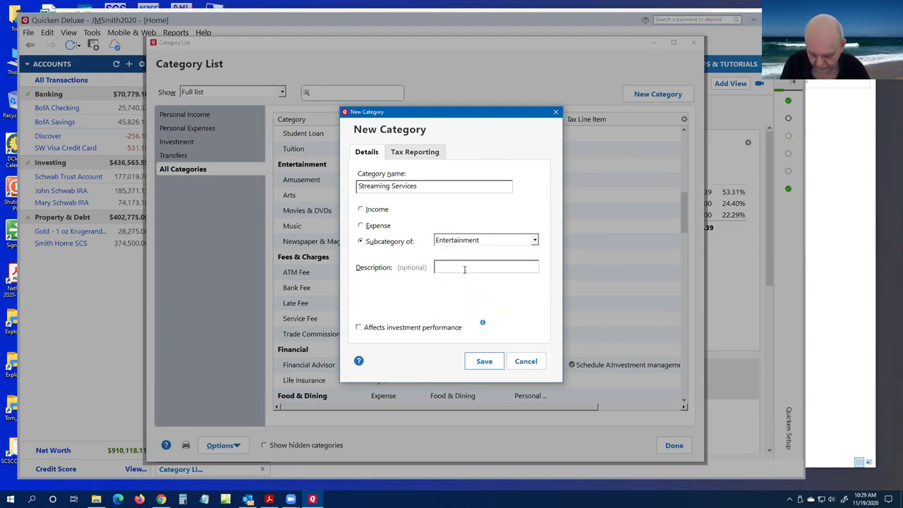
type("Online streaming")
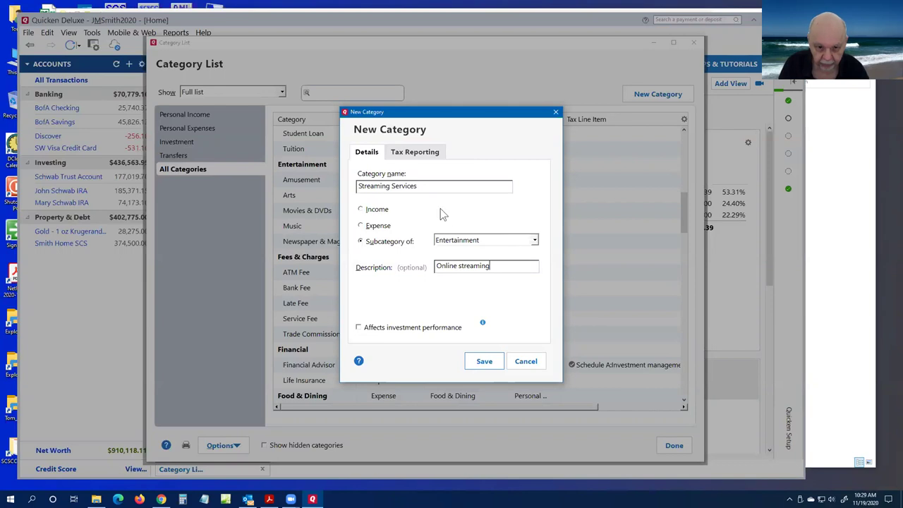
left_click(482, 359)
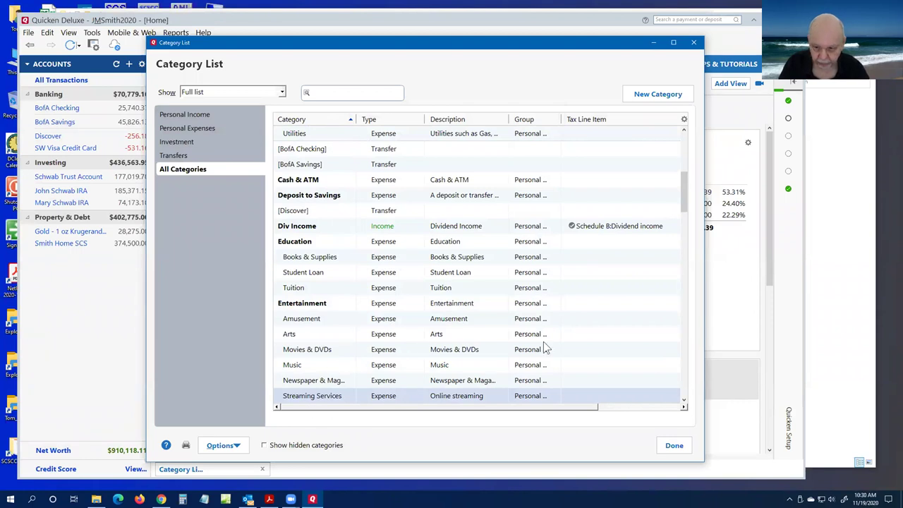
- Review the category list down to the Health & Fitness group, and start a new category named Lab Tests
left_click_drag(682, 199, 666, 252)
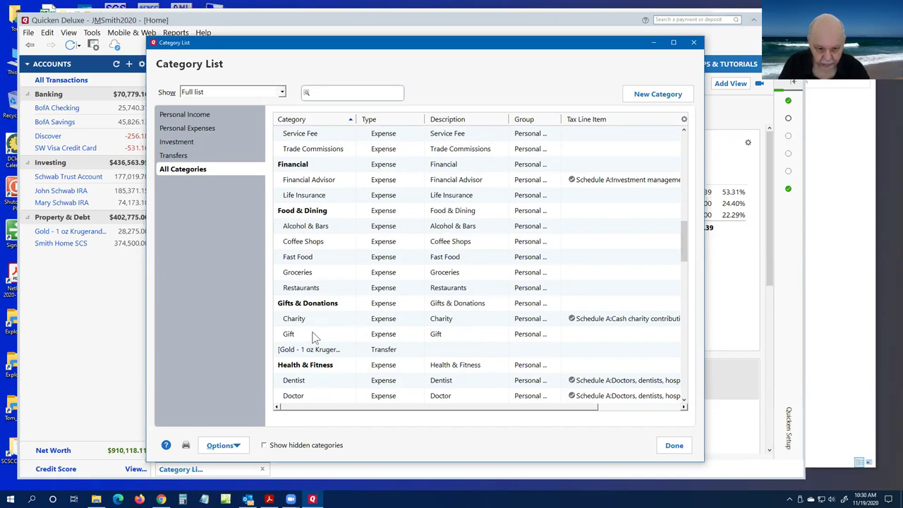
left_click_drag(682, 245, 690, 274)
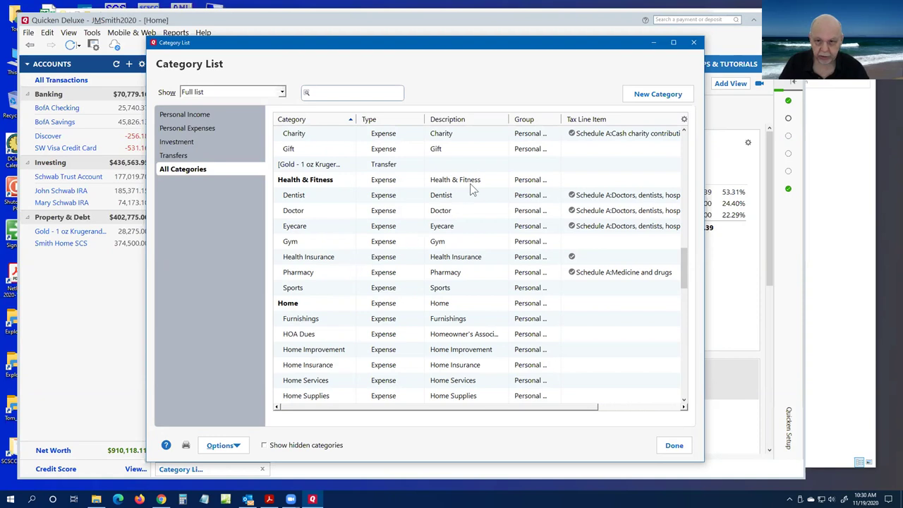
left_click(650, 97)
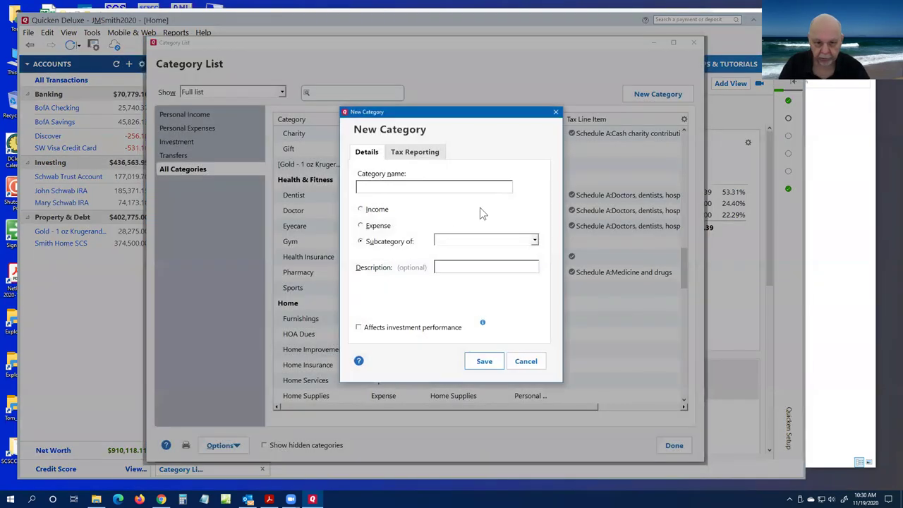
type("Lab Tests")
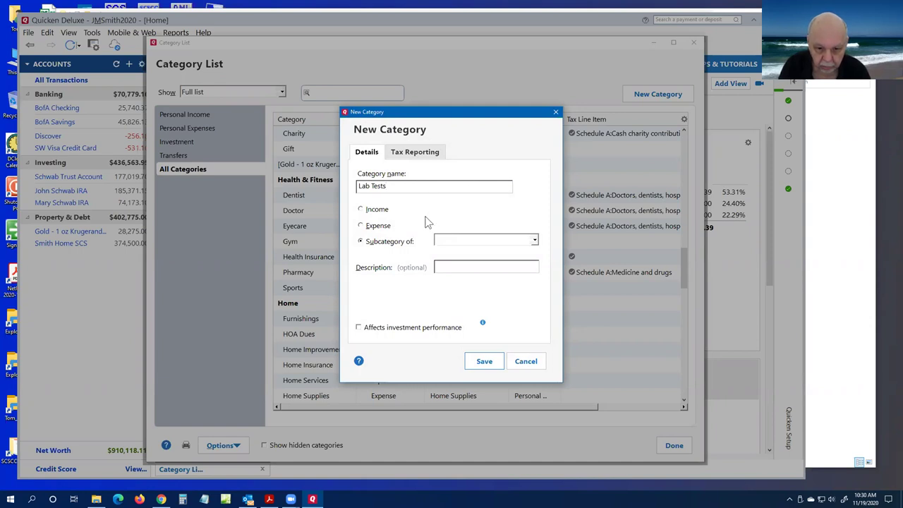
- Set Health & Fitness as the parent category of the new Lab Tests subcategory
left_click(535, 241)
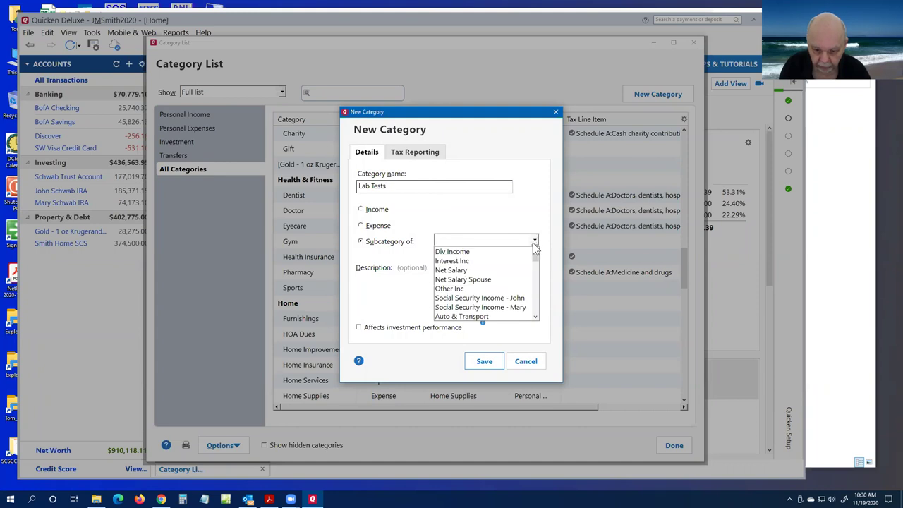
scroll(535, 267, "down", 7)
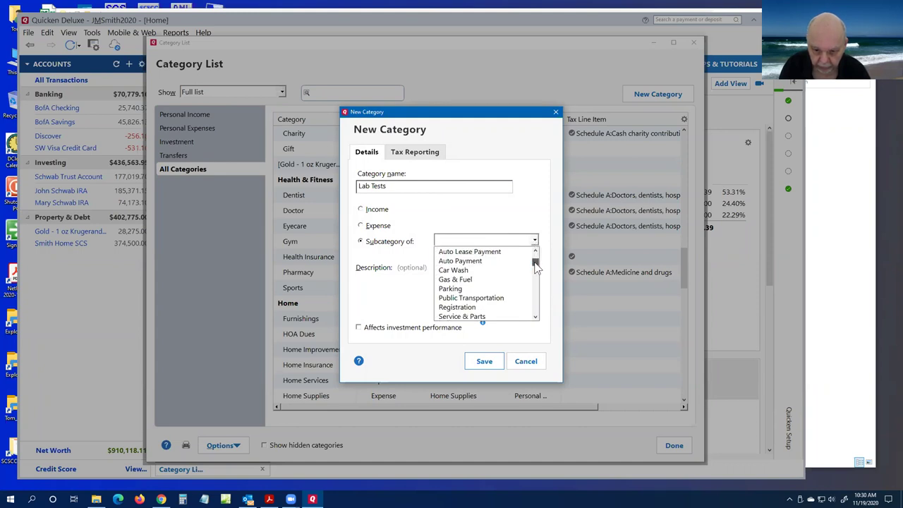
scroll(532, 269, "down", 1)
scroll(533, 270, "up", 3)
scroll(532, 267, "down", 1)
scroll(532, 267, "down", 4)
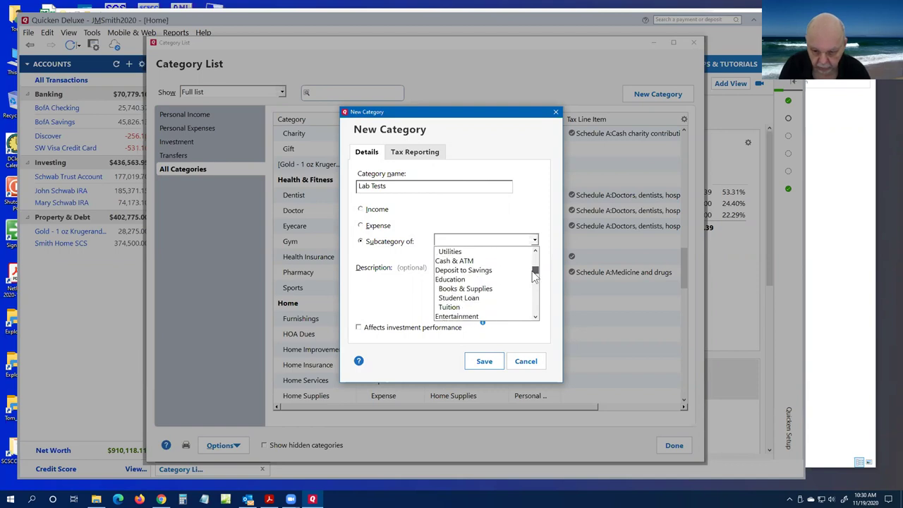
scroll(535, 281, "down", 3)
scroll(534, 281, "down", 2)
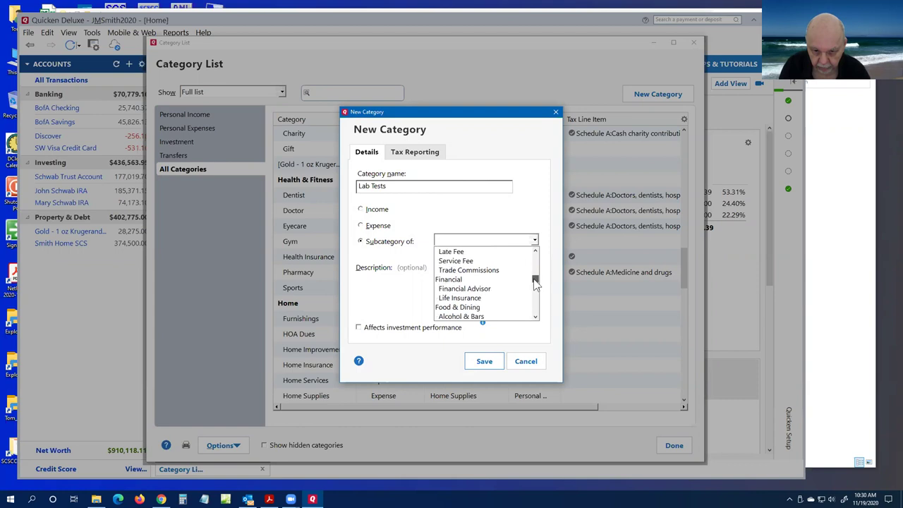
scroll(535, 281, "down", 6)
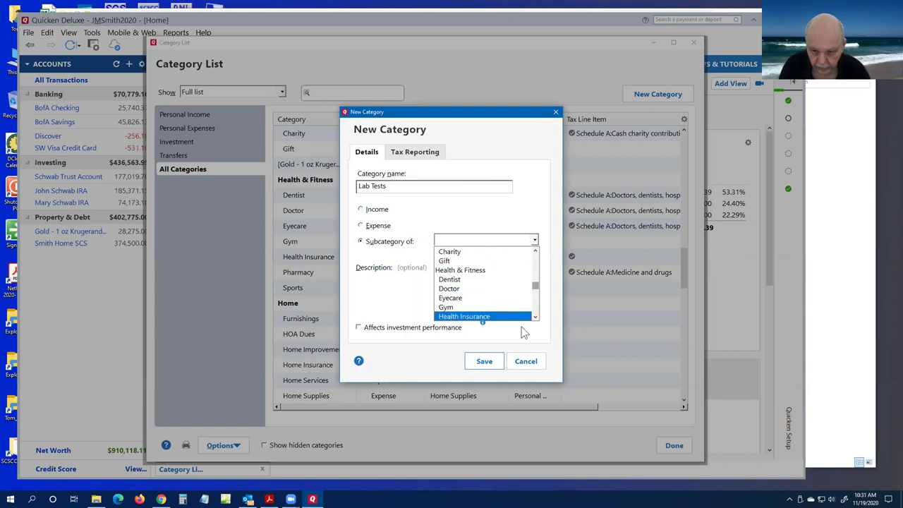
left_click(534, 317)
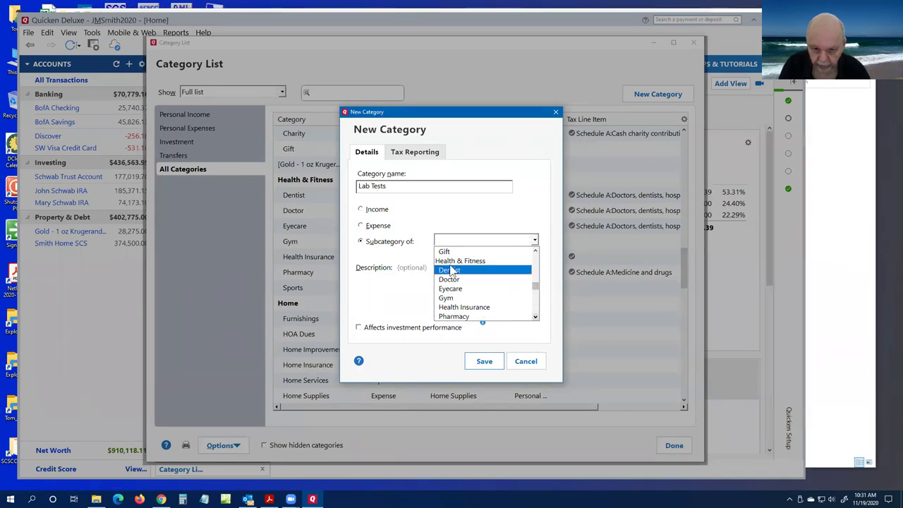
left_click(452, 261)
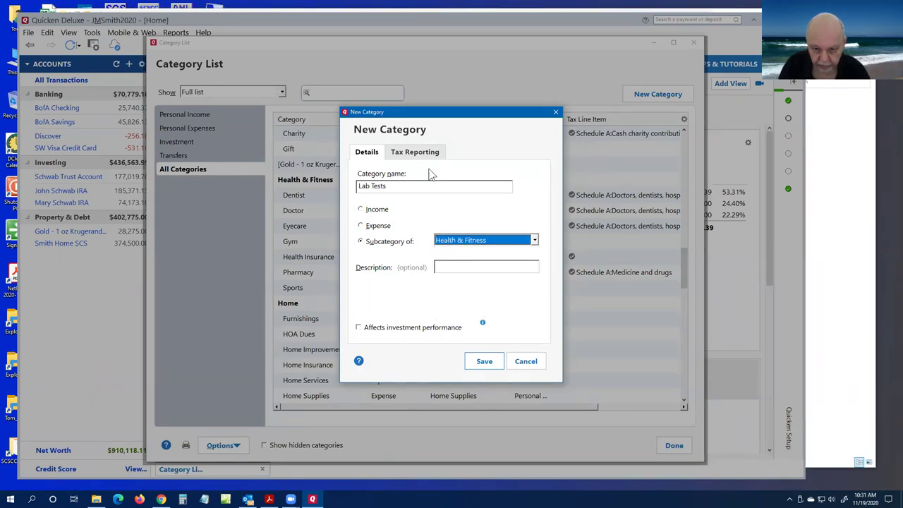
- Enter "Routine lab Tests" as the Lab Tests description and save the new category
left_click(452, 267)
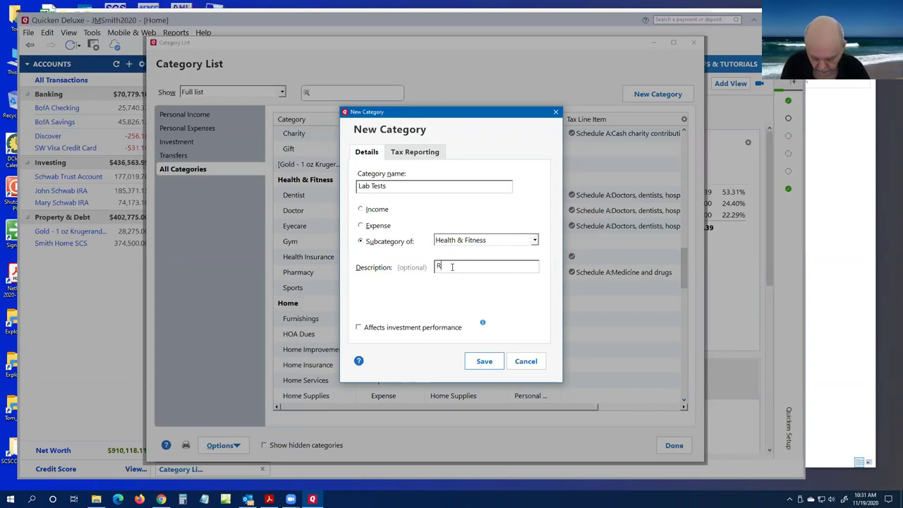
type("ine")
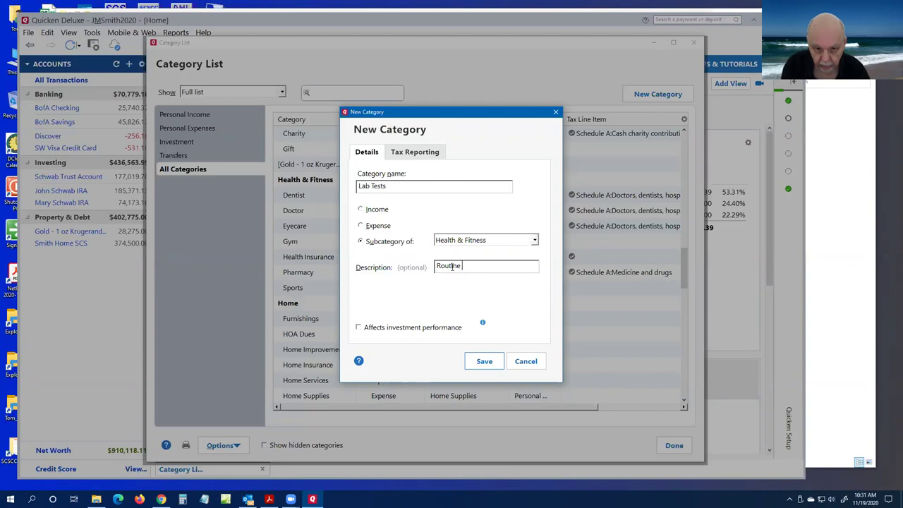
type(" lab Tests")
key("Tab")
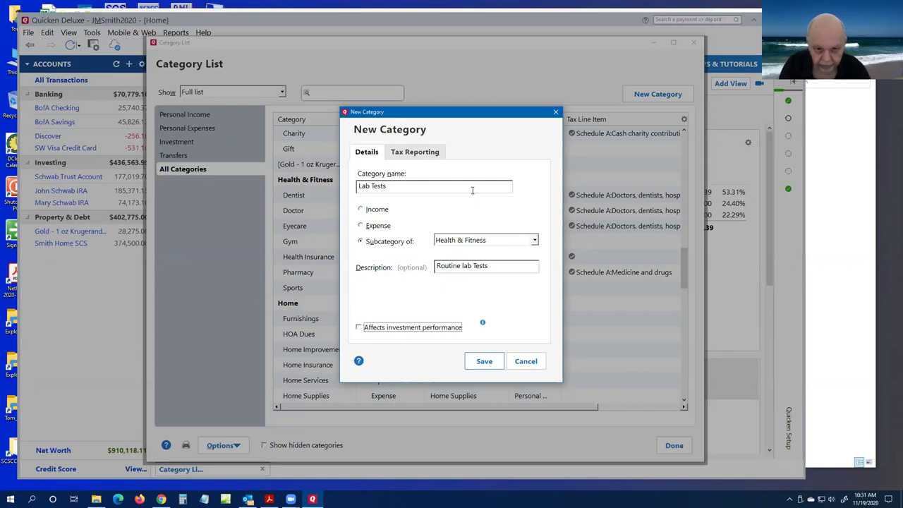
left_click(485, 362)
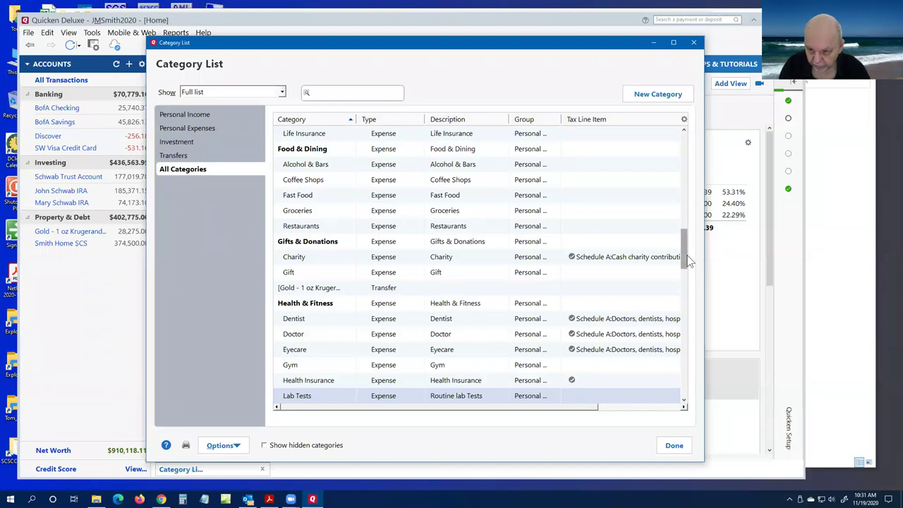
scroll(601, 352, "down", 2)
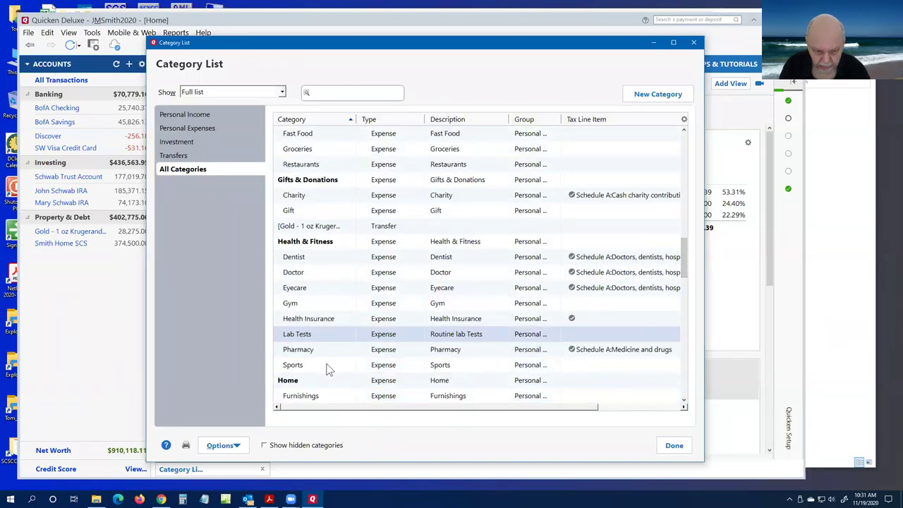
right_click(334, 336)
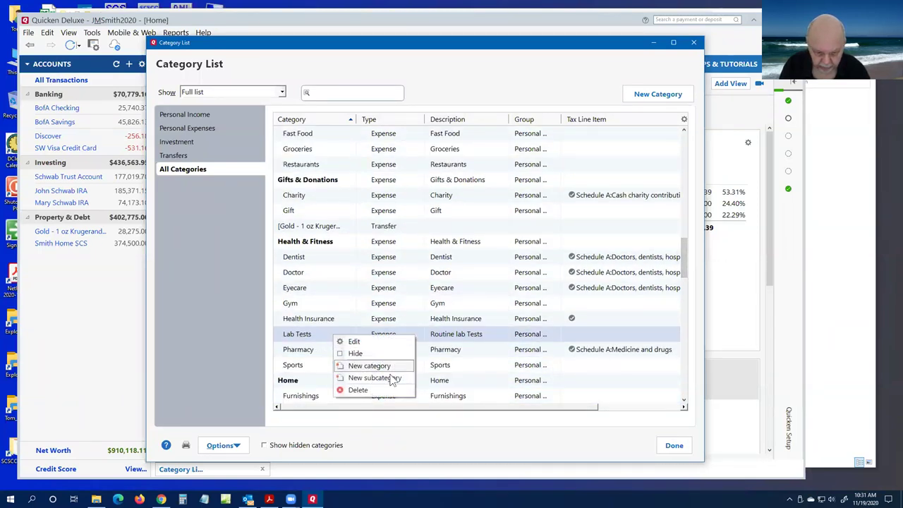
left_click(225, 334)
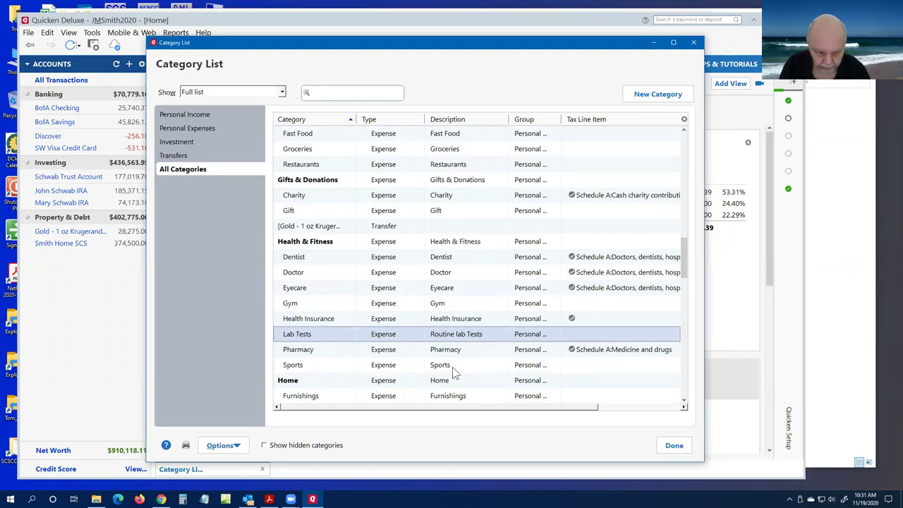
left_click(237, 447)
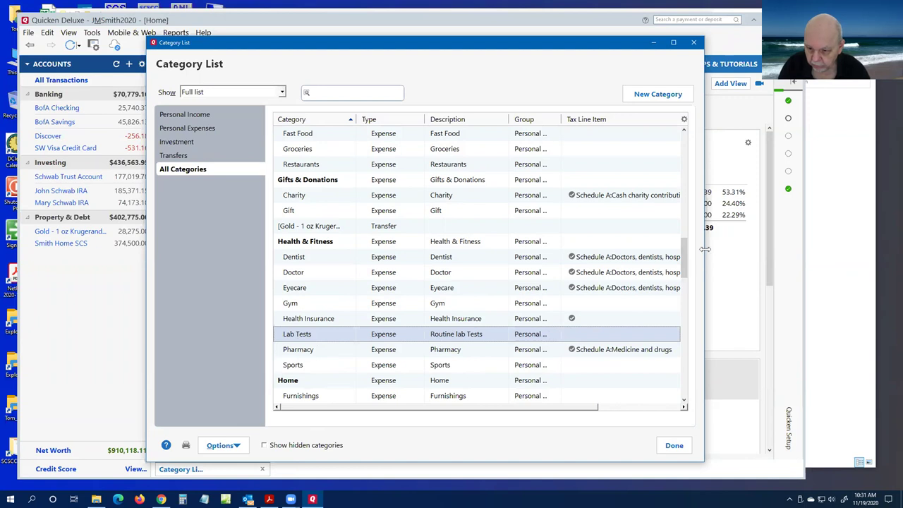
- Enlarge and reposition the Category List window, and widen the Group column to fit the full group names
left_click_drag(704, 249, 740, 249)
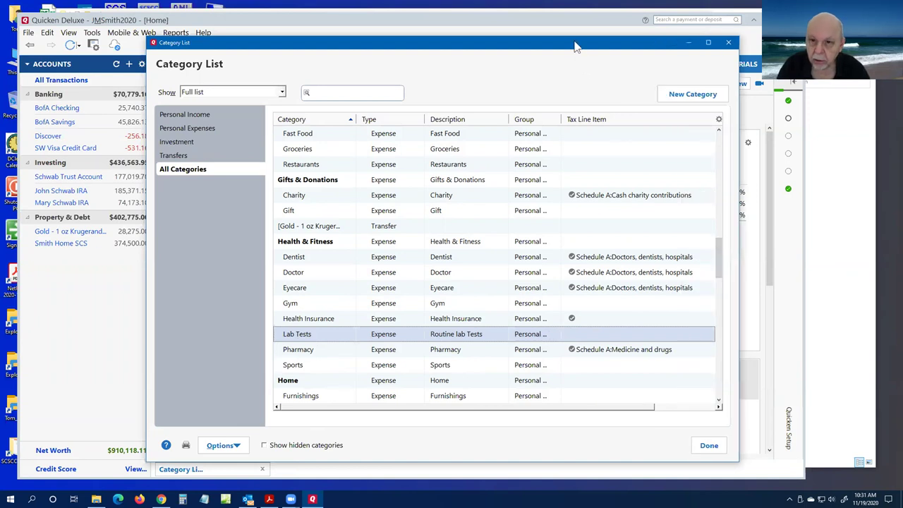
left_click_drag(570, 48, 484, 31)
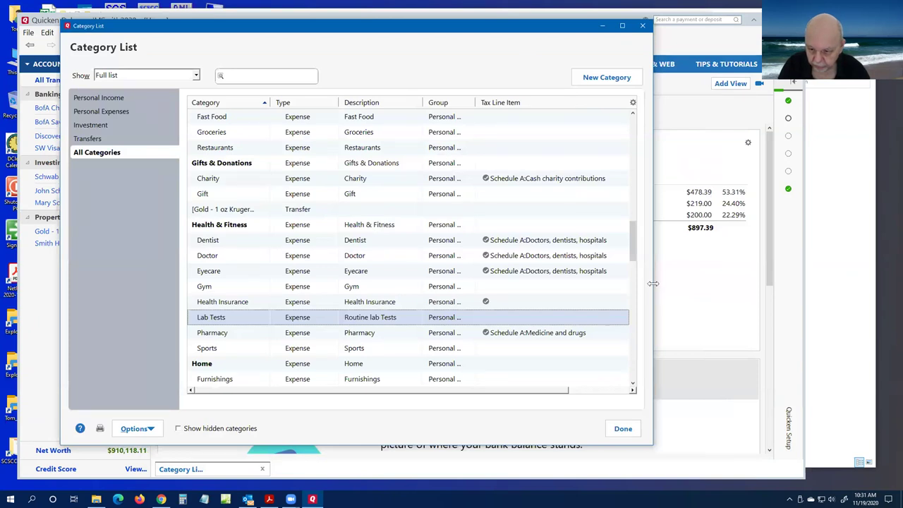
left_click_drag(653, 283, 718, 285)
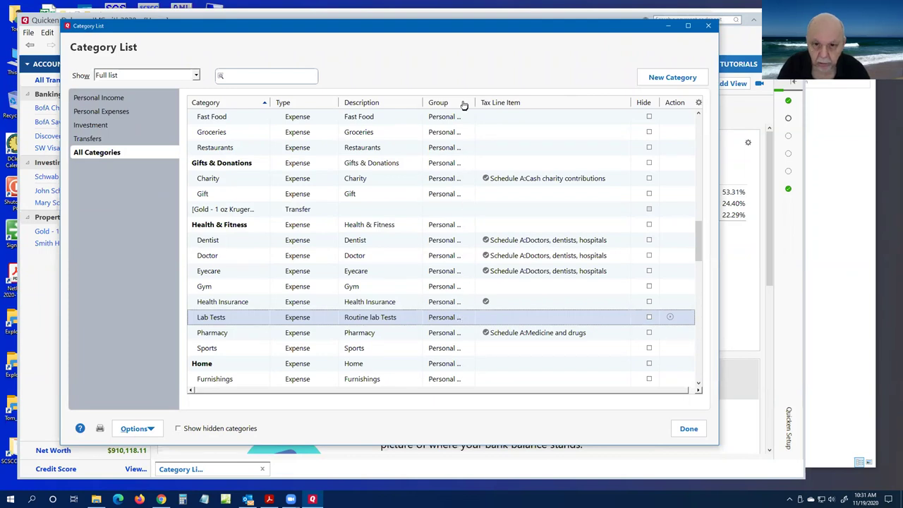
left_click_drag(478, 103, 544, 102)
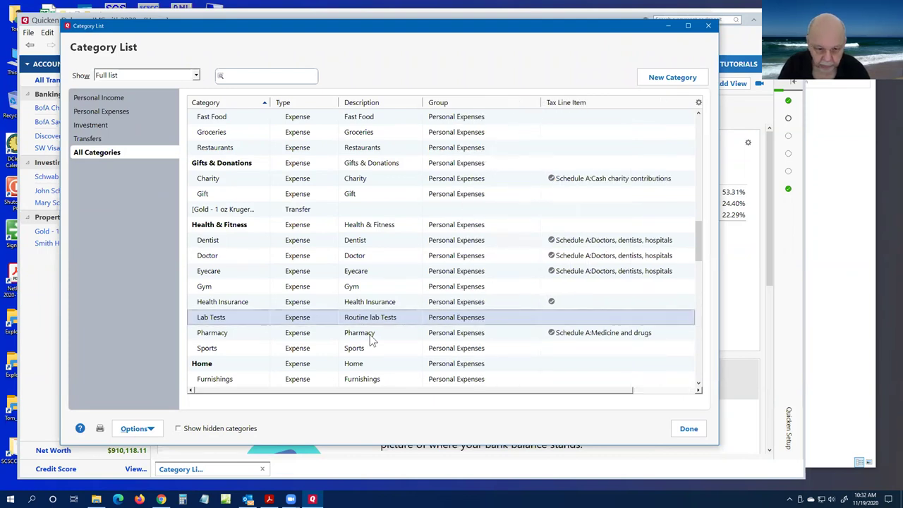
- Open the Lab Tests category for editing and mark it as a tax related category
right_click(247, 323)
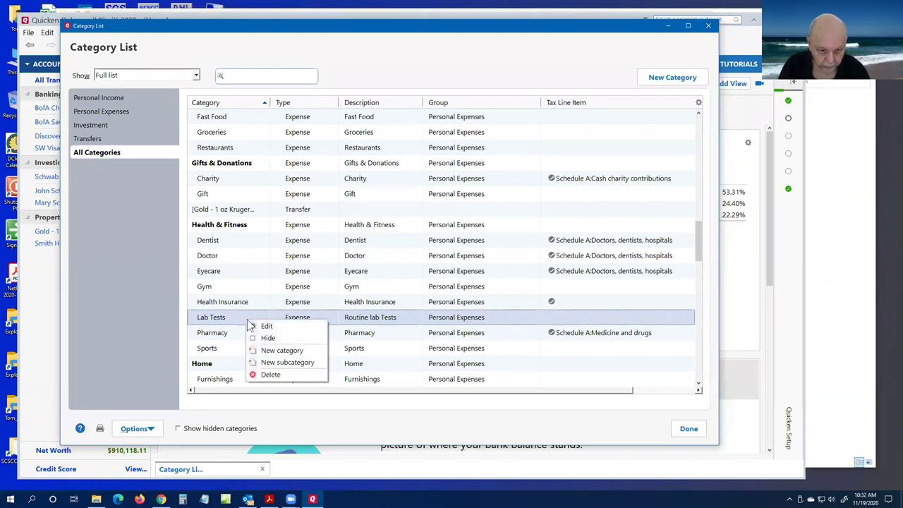
left_click(272, 325)
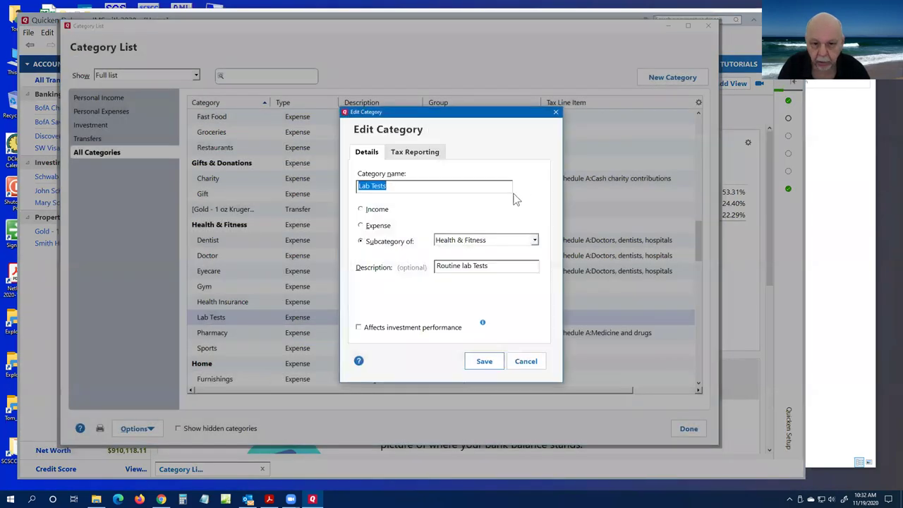
left_click(417, 153)
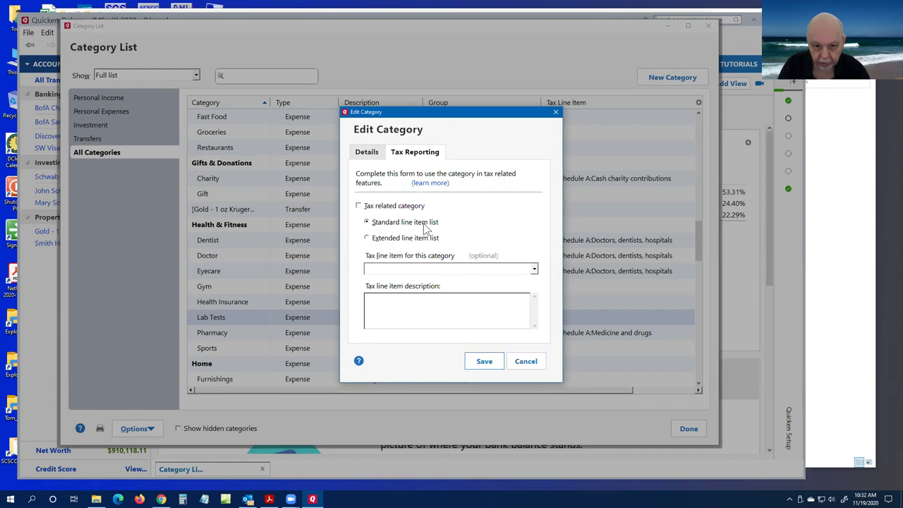
left_click(358, 206)
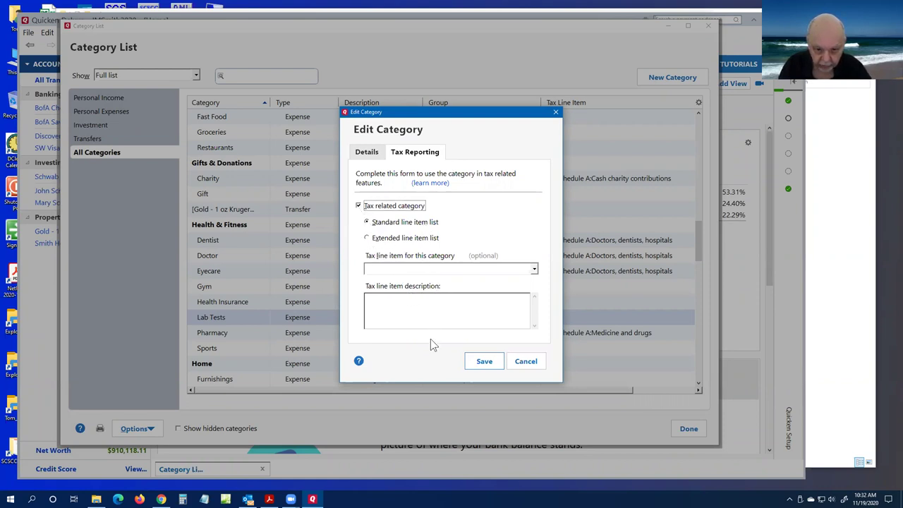
- Assign the tax line item Schedule A:Medicine and drugs to Lab Tests and save the category
left_click(535, 270)
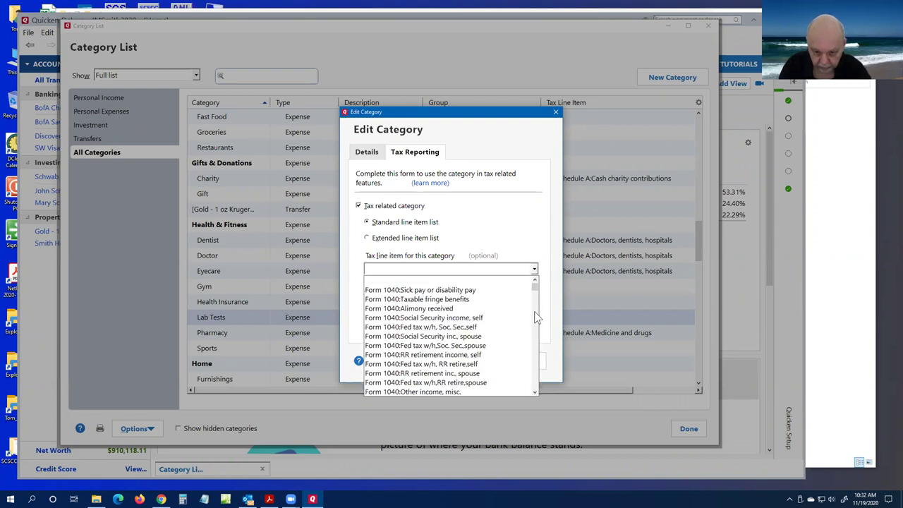
left_click_drag(535, 288, 534, 319)
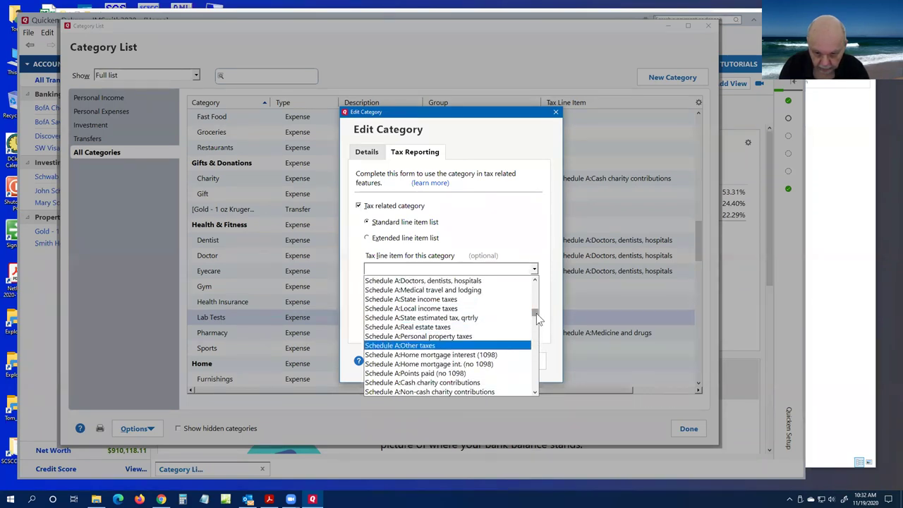
left_click_drag(536, 313, 536, 313)
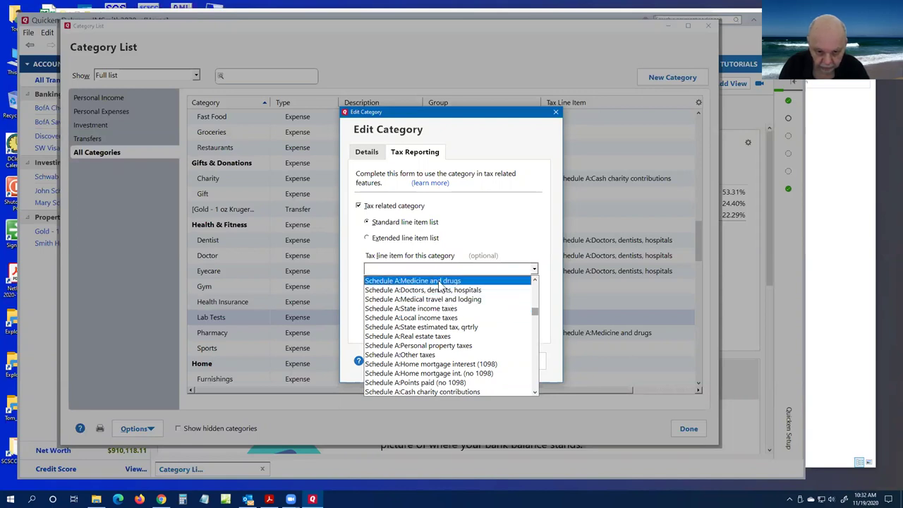
left_click(534, 280)
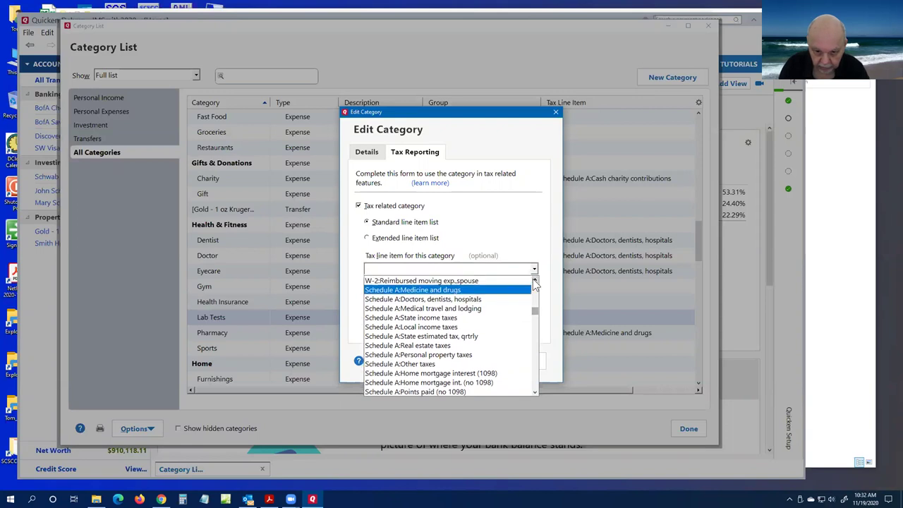
left_click(429, 290)
left_click(484, 362)
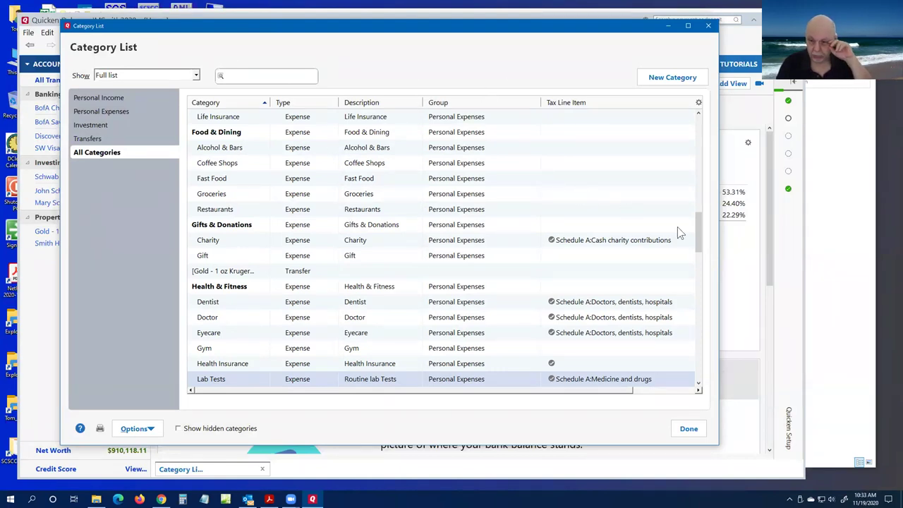
- Look through the category list, close it, and switch to the Entering Cash Flow Transactions page of the PDF in Adobe Acrobat Reader
mouse_move(697, 233)
left_mouse_down()
mouse_move(694, 274)
mouse_move(700, 240)
left_mouse_up()
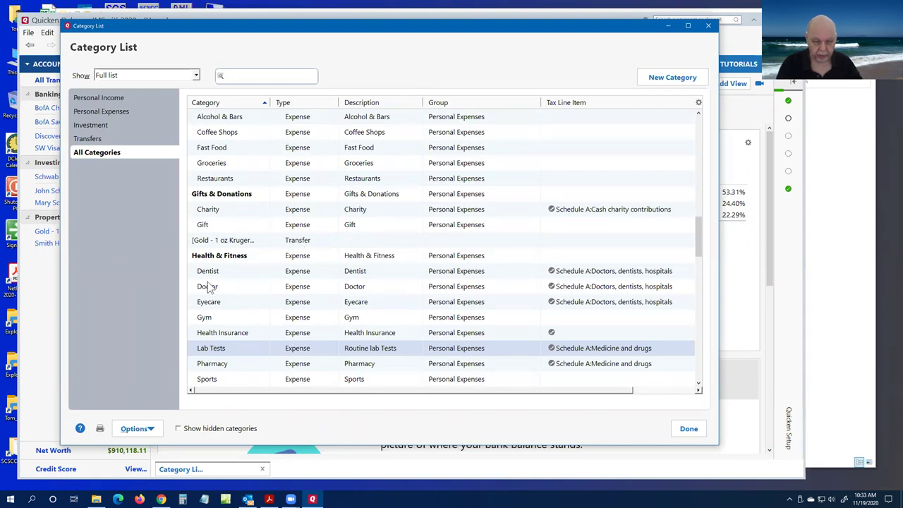
scroll(697, 328, "down", 6)
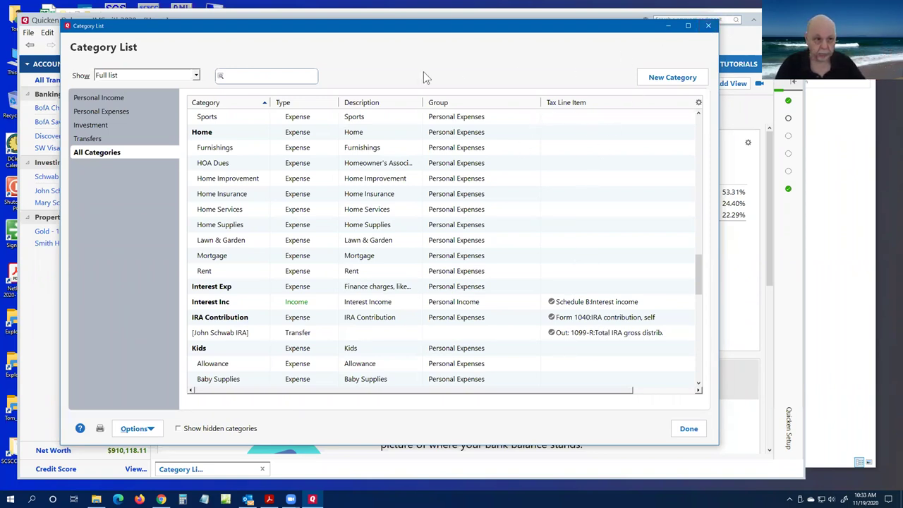
left_click(708, 26)
left_click(311, 499)
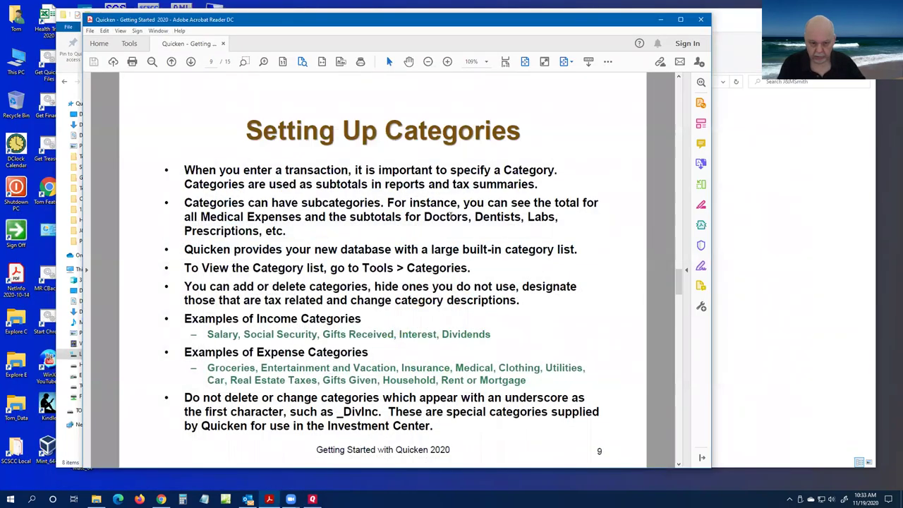
scroll(450, 215, "down", 1)
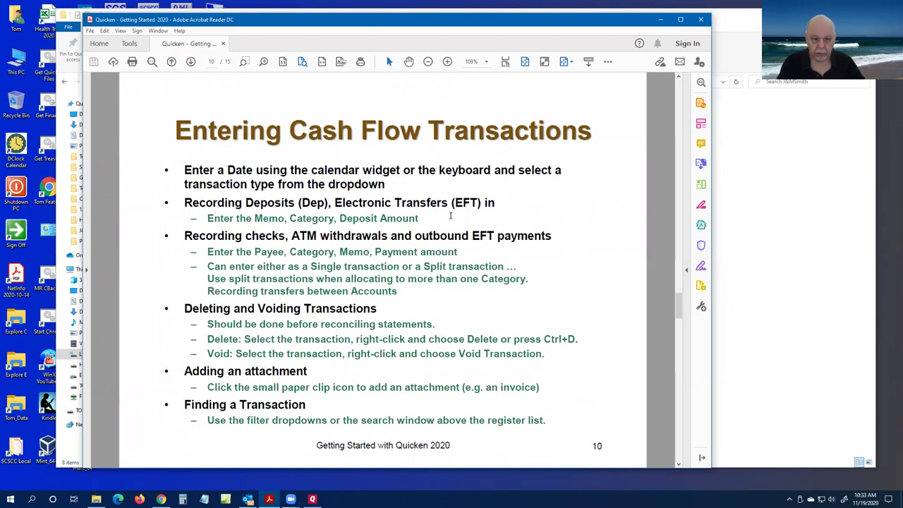
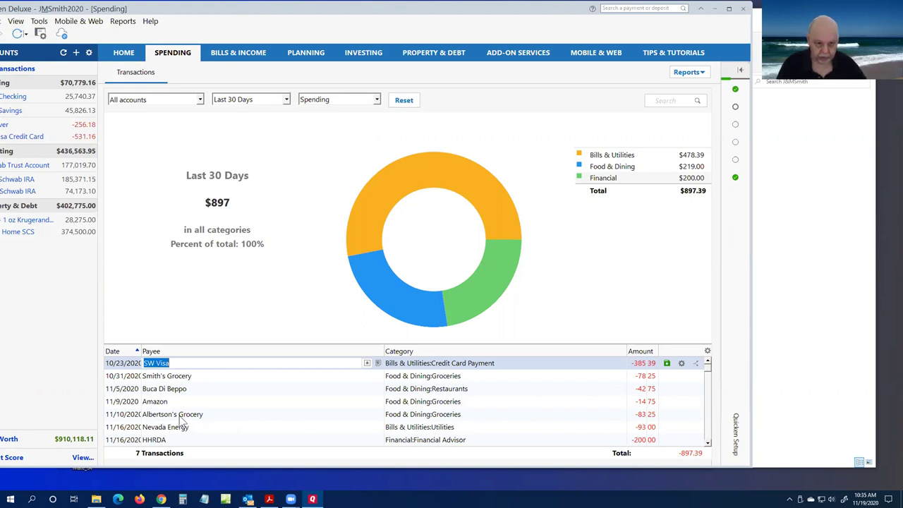
- Bring the whole Quicken window into view and compare spending for All Credit Cards, All Checking and All accounts
left_click(296, 390)
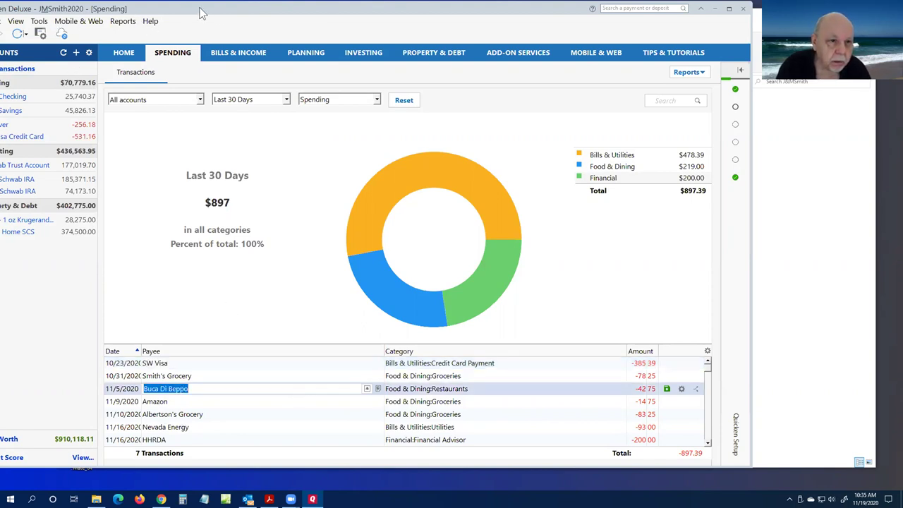
left_click_drag(219, 11, 250, 13)
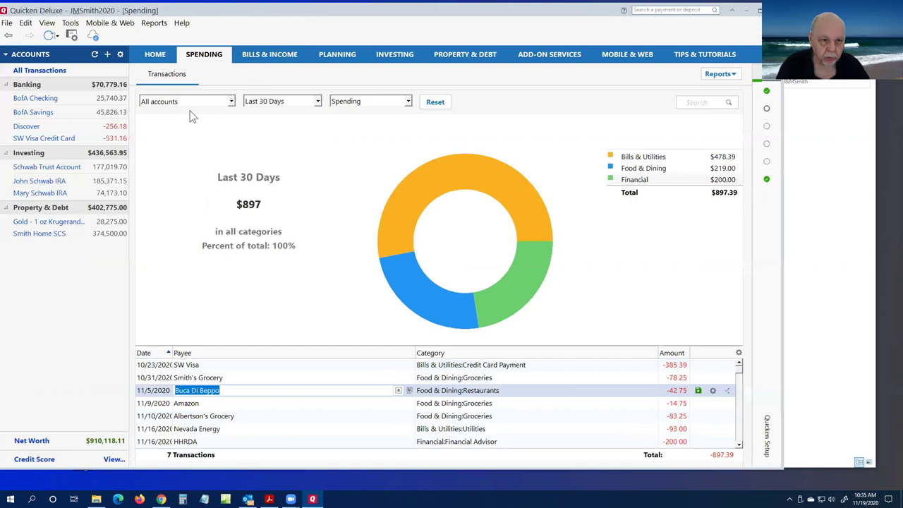
left_click(233, 102)
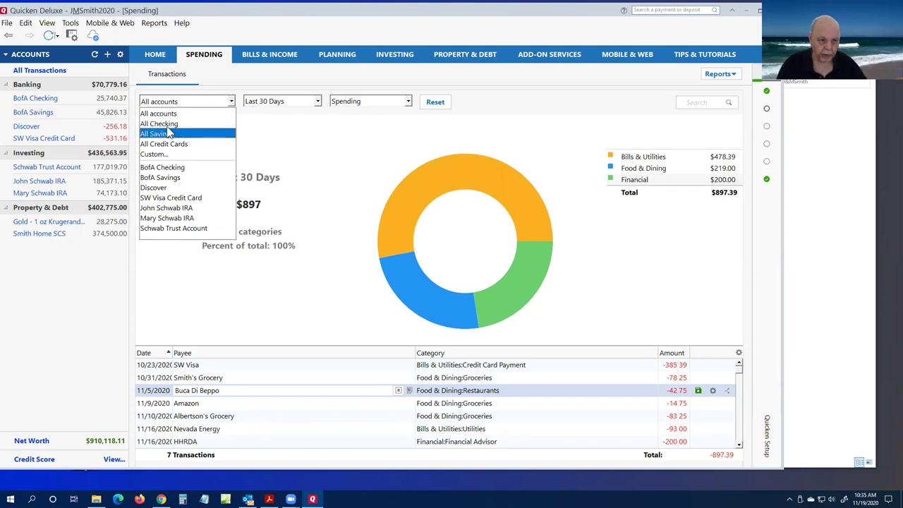
left_click(167, 144)
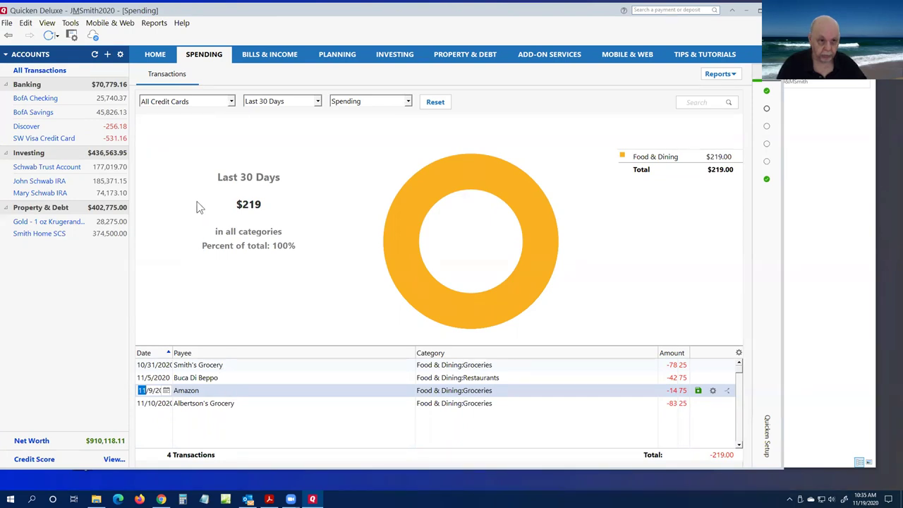
left_click(232, 101)
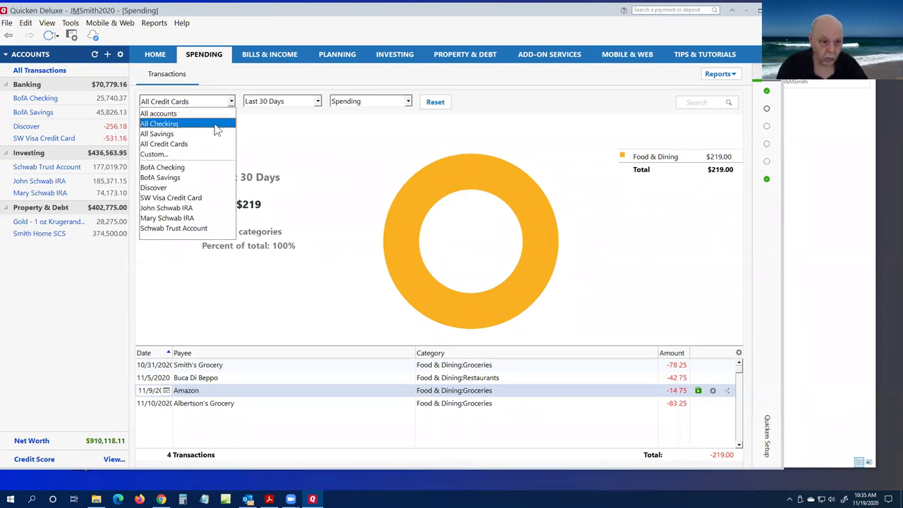
left_click(163, 124)
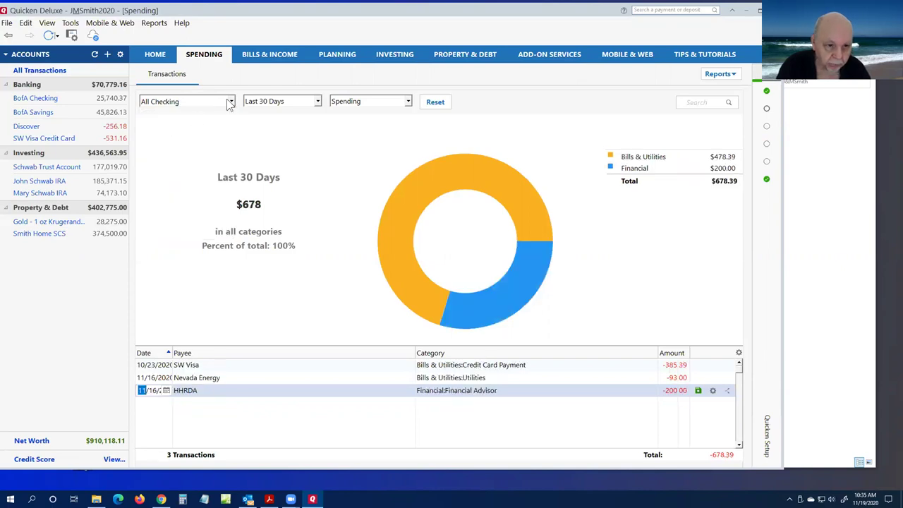
left_click(231, 101)
left_click(170, 114)
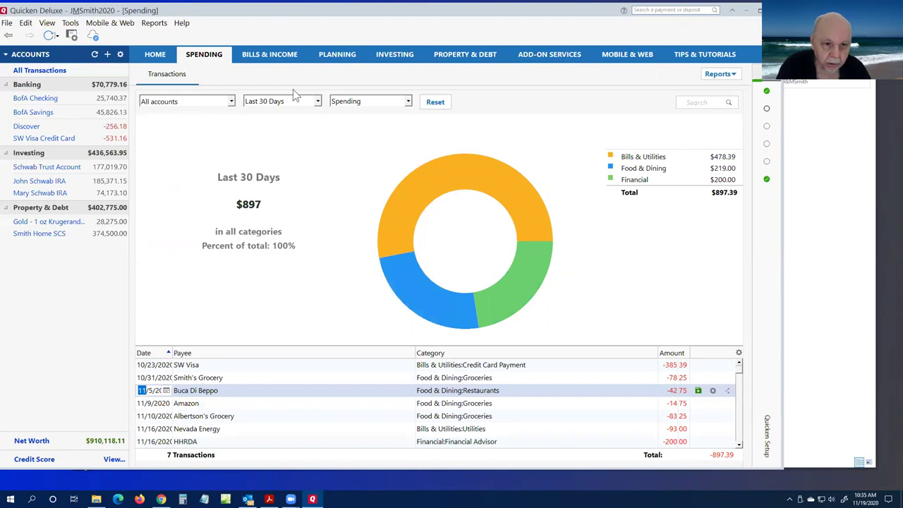
- View the spending breakdown for the Last 60 Days, and extend the period to All Dates
left_click(317, 101)
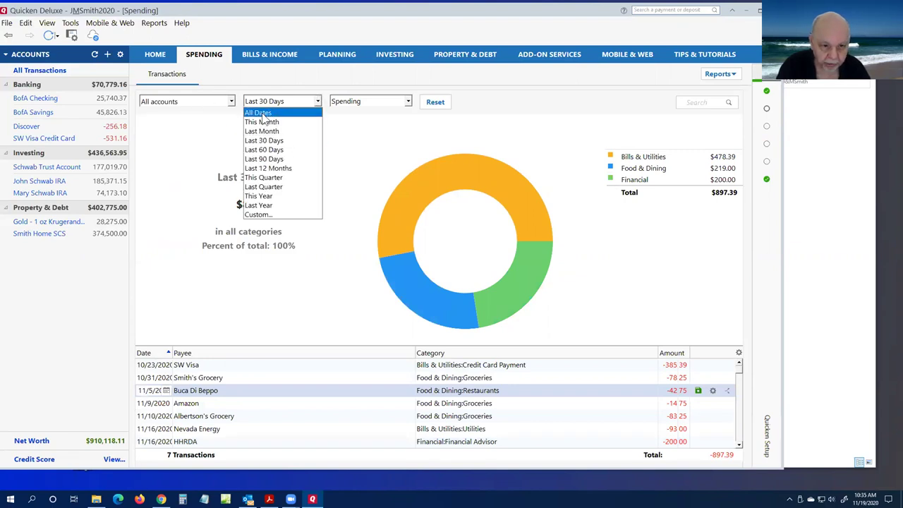
left_click(267, 149)
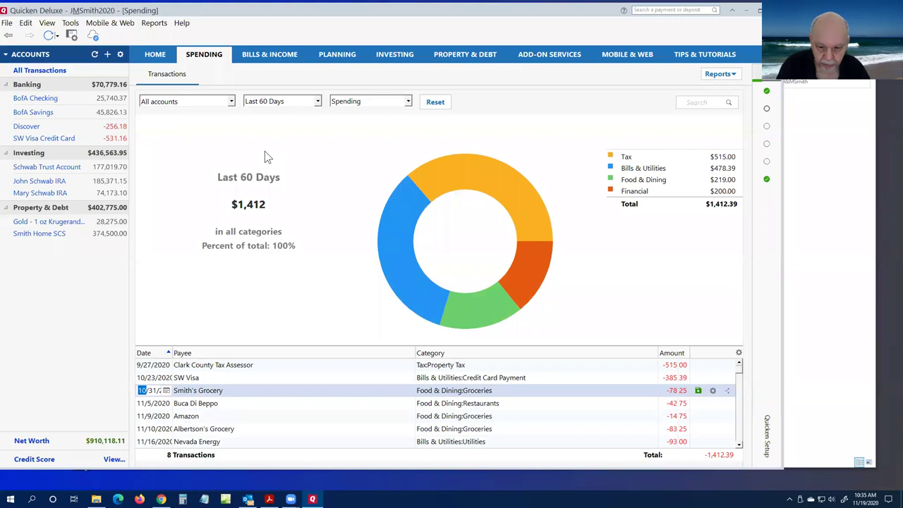
left_click(318, 102)
left_click(259, 111)
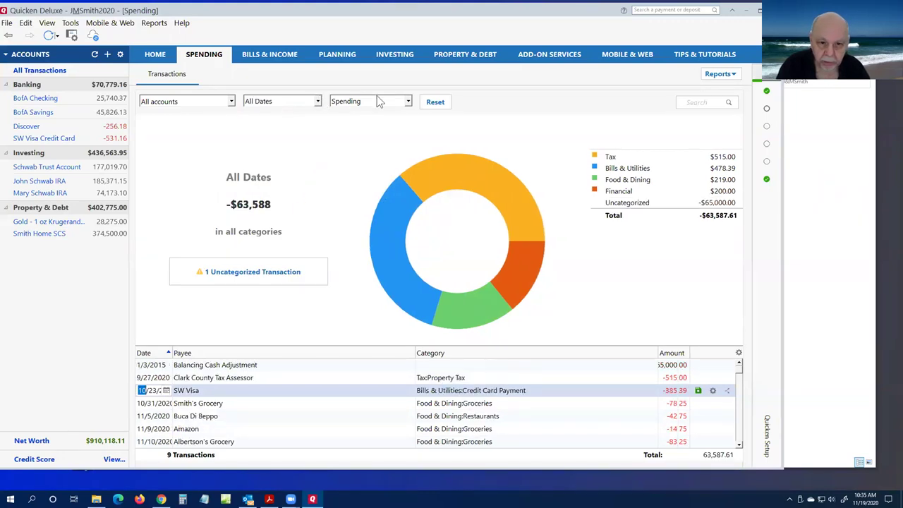
- View the all-dates breakdown of all accounts for Income, and then for Spending without taxes
left_click(407, 102)
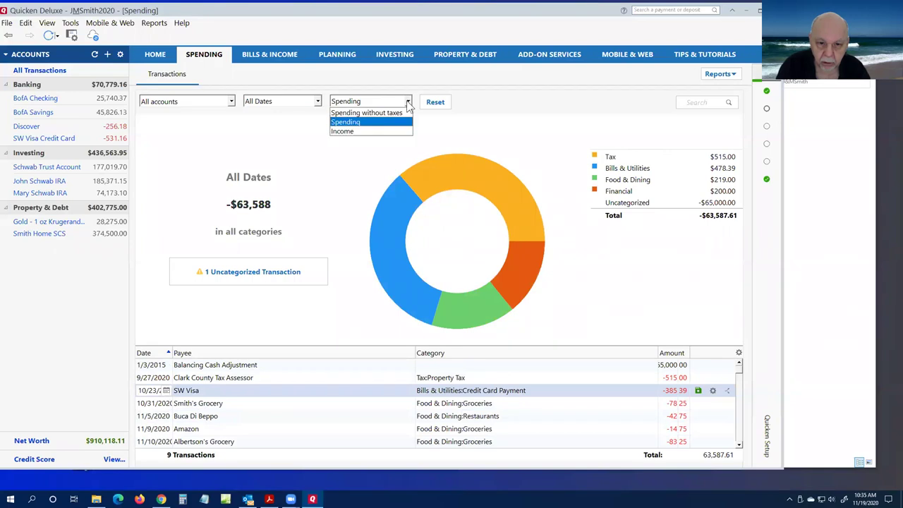
left_click(349, 132)
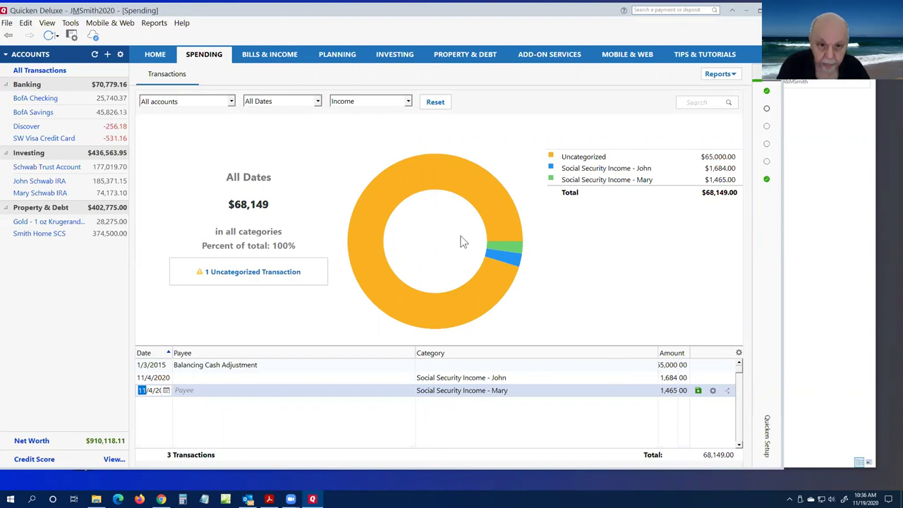
left_click(409, 102)
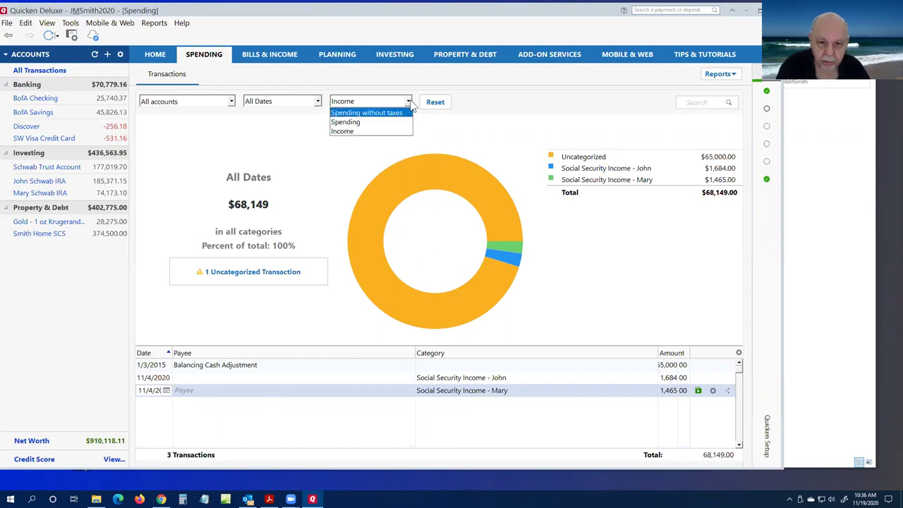
left_click(366, 113)
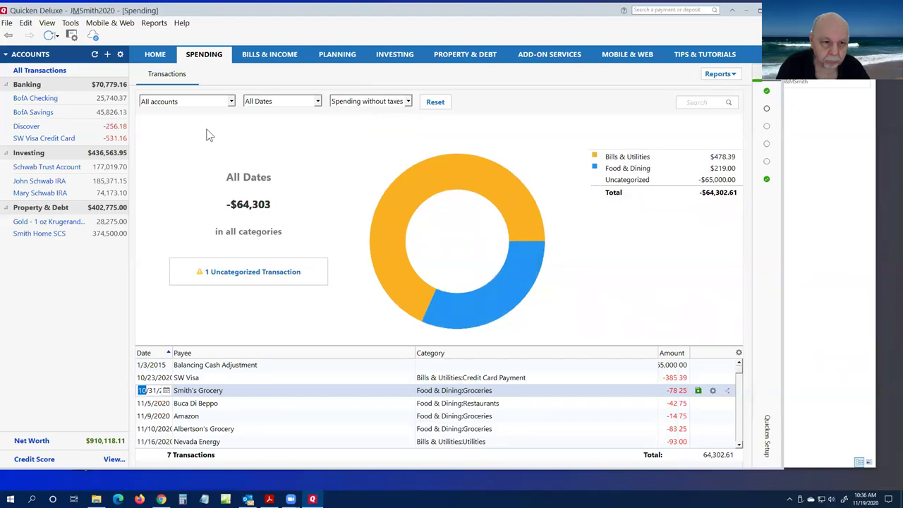
- Return to the home page and open the BofA Checking register
left_click(155, 55)
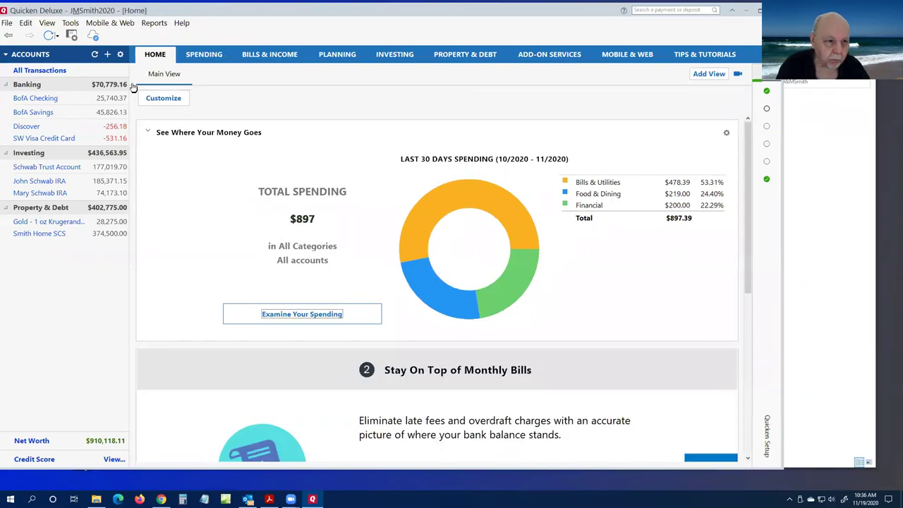
left_click(49, 99)
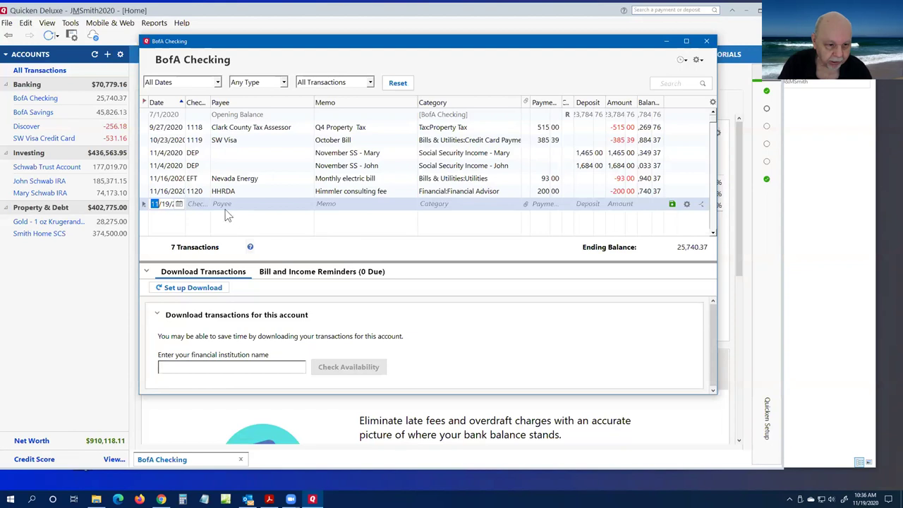
- Start a new BofA Checking entry dated 11/13/2020 with EFT as its transaction type
left_click(179, 205)
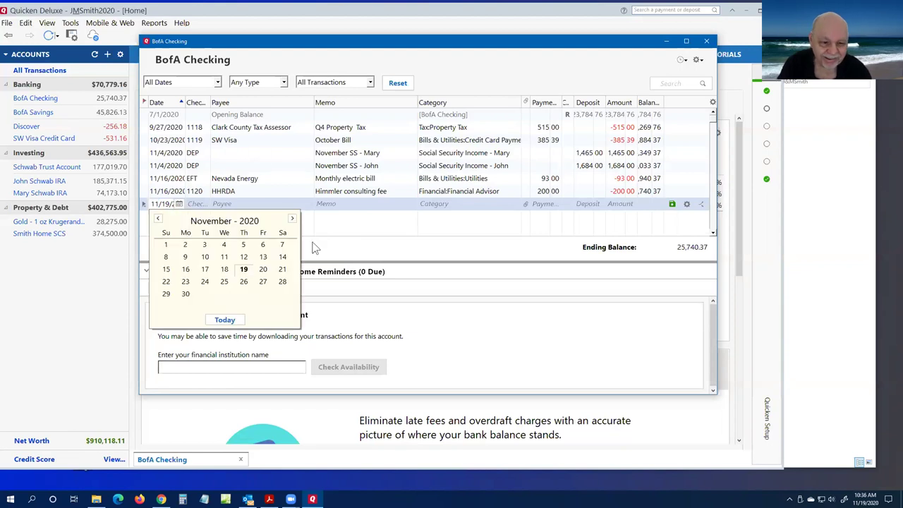
left_click(262, 256)
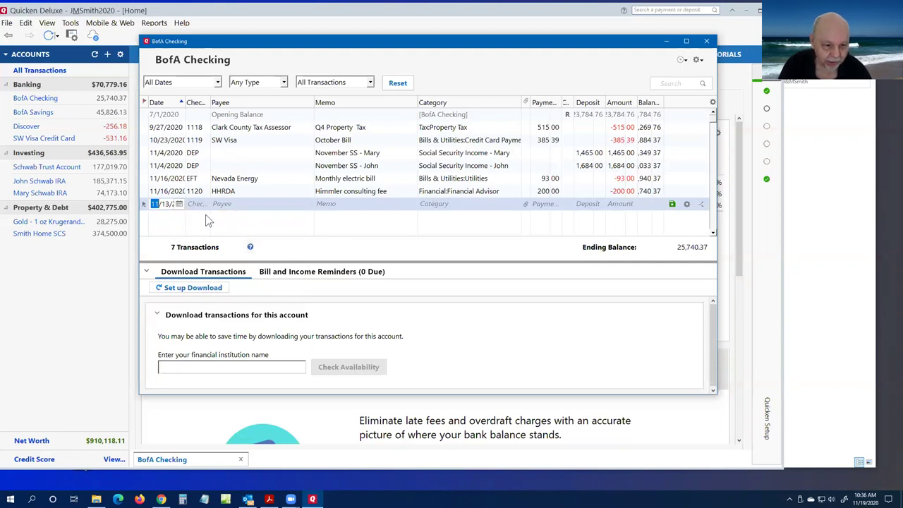
key("Tab")
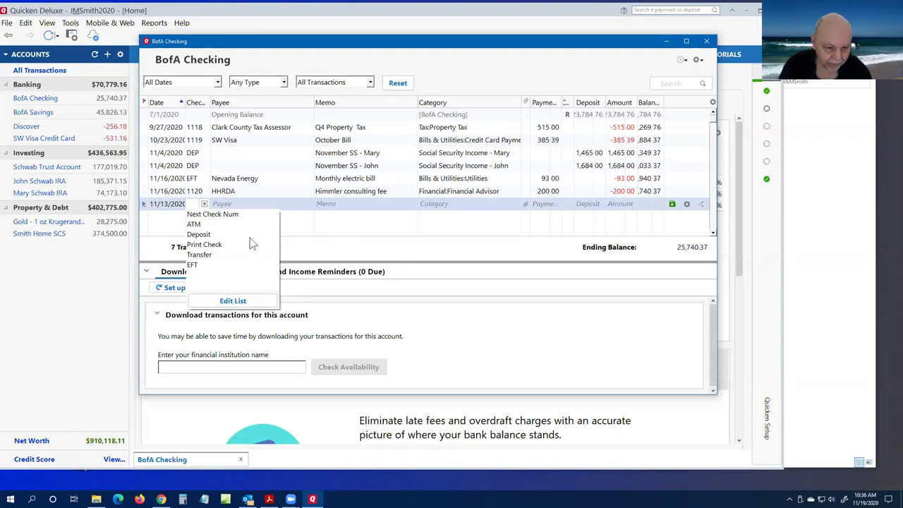
left_click(194, 265)
key("Tab")
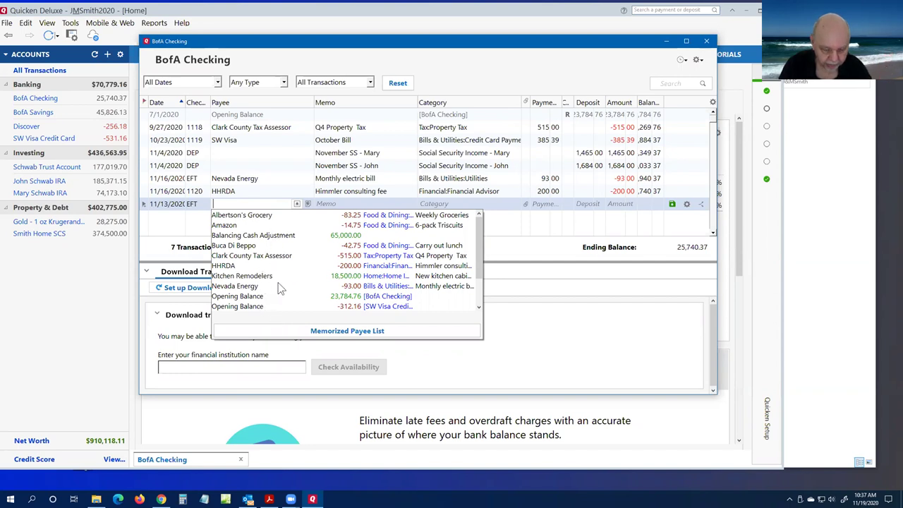
- Leave the payee blank and enter the account holder's first name followed by "SCSCAI Wages" as the memo
key("Tab")
type("Sun")
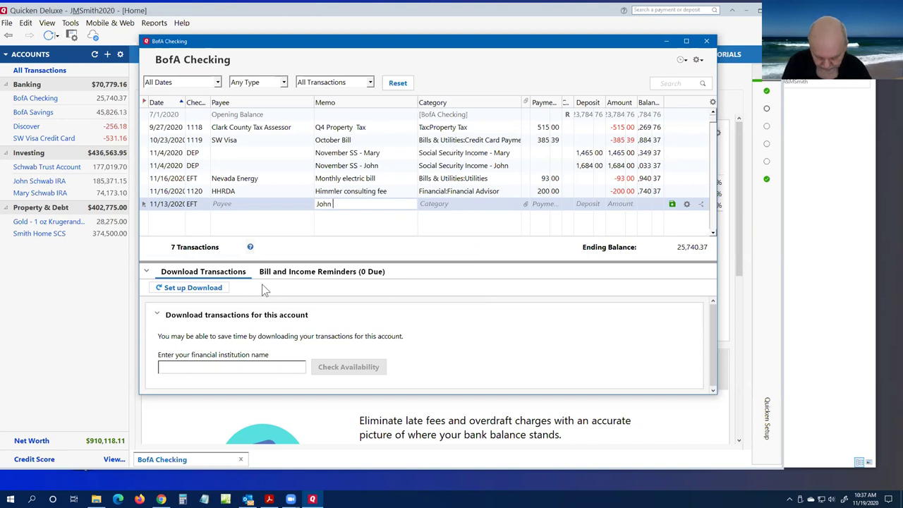
type("SCSCAI Wages")
key("Tab")
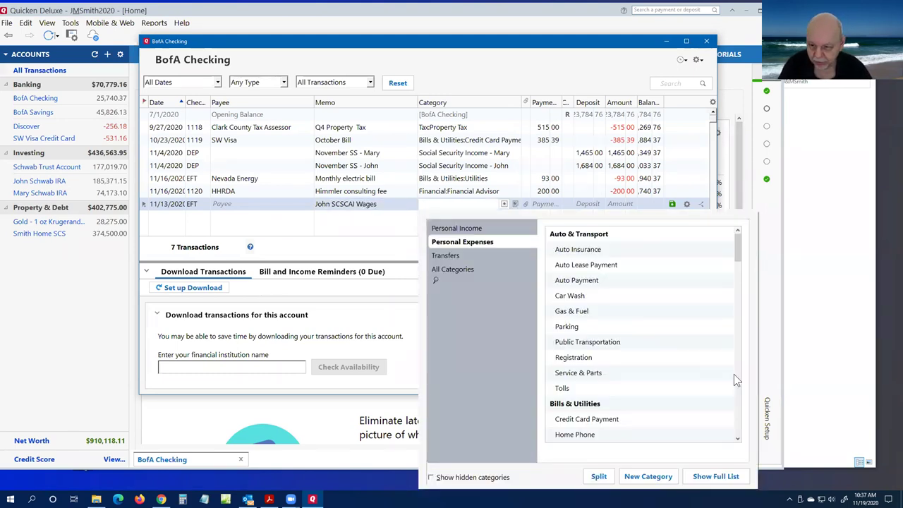
- Categorize the wages entry as the personal income category Net Salary and enter 180 as its payment amount
mouse_move(738, 258)
left_mouse_down()
mouse_move(733, 436)
mouse_move(746, 296)
mouse_move(737, 247)
left_mouse_up()
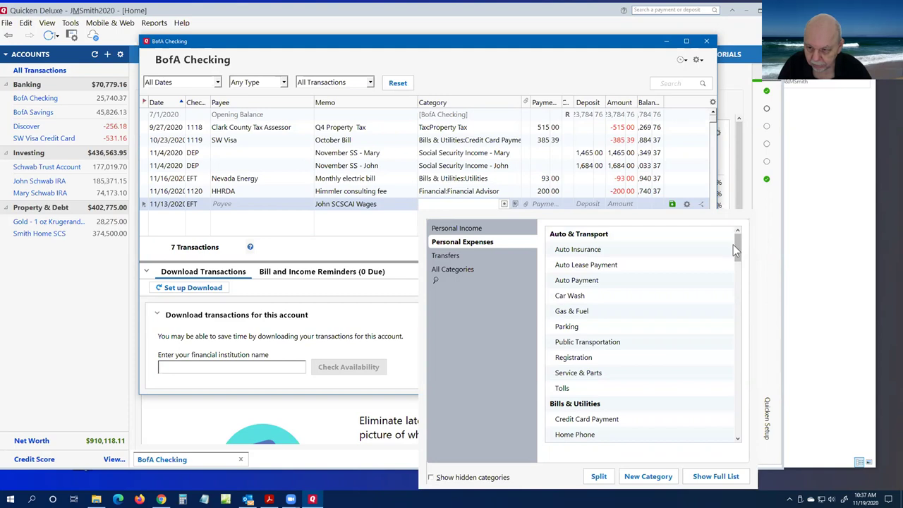
left_click(457, 228)
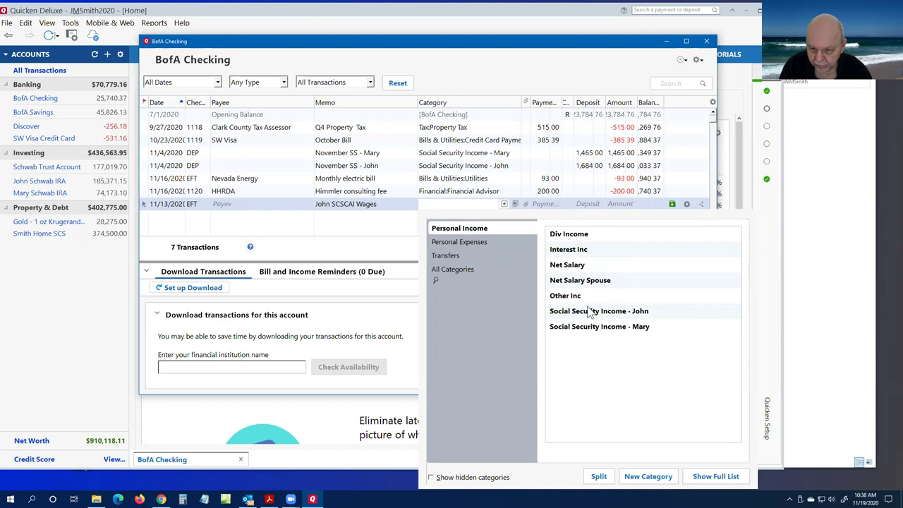
left_click(569, 266)
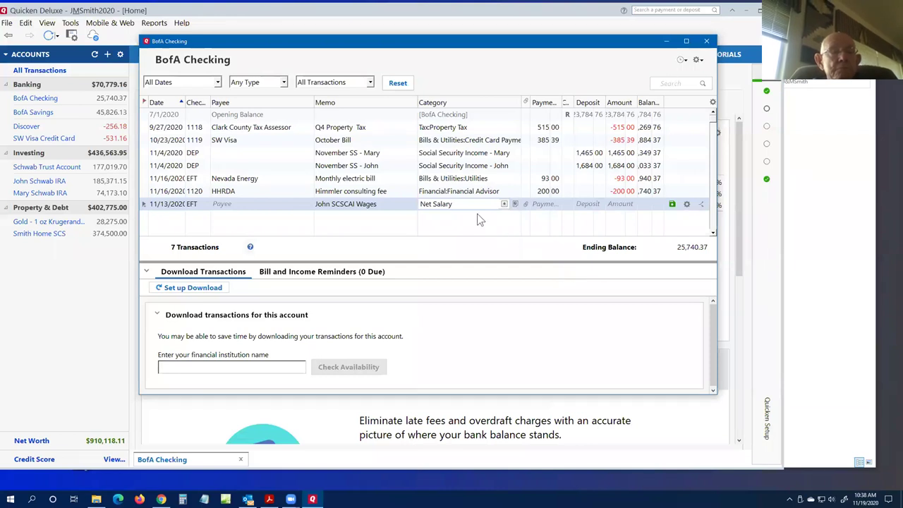
key("Tab")
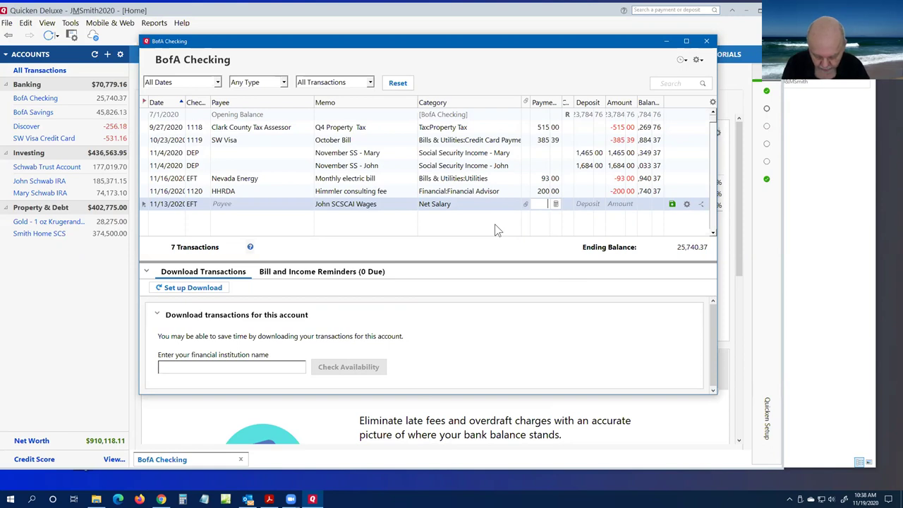
type("0")
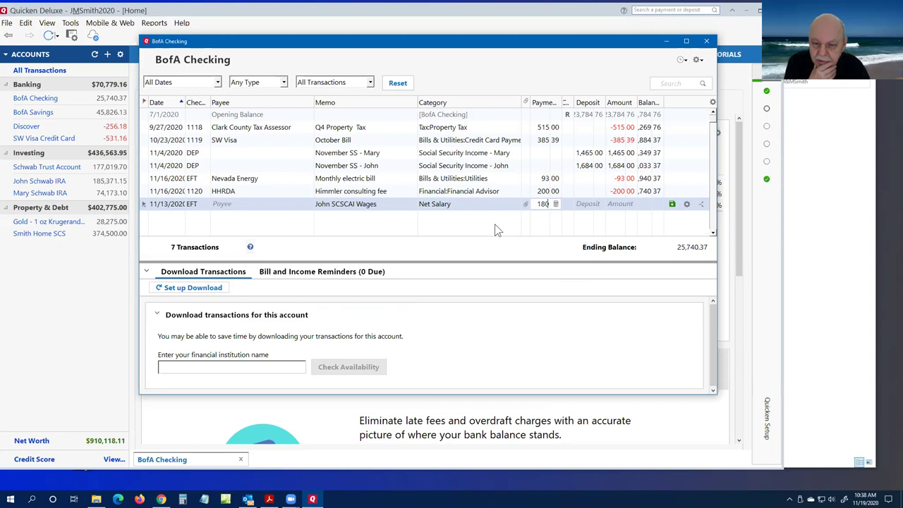
key("Tab")
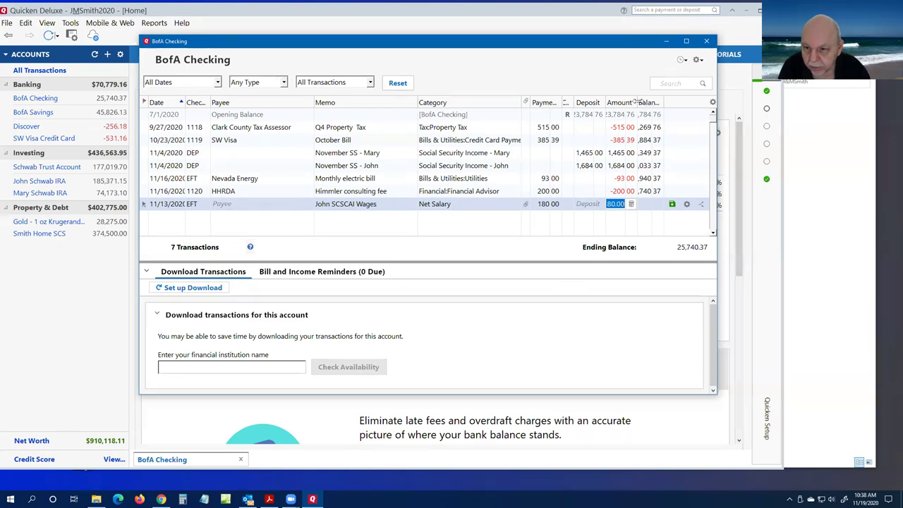
- Widen the Amount column of the checking register and begin a fresh entry at its date
left_click_drag(637, 104, 649, 105)
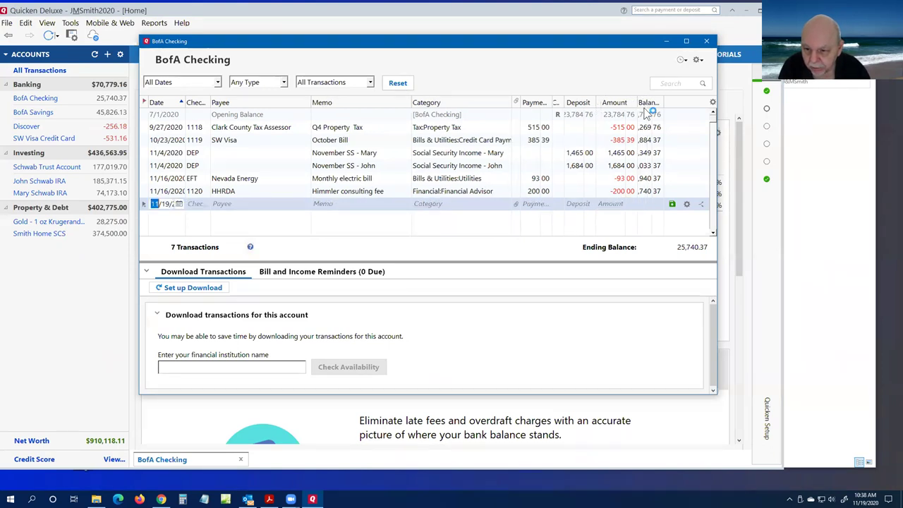
left_click(249, 203)
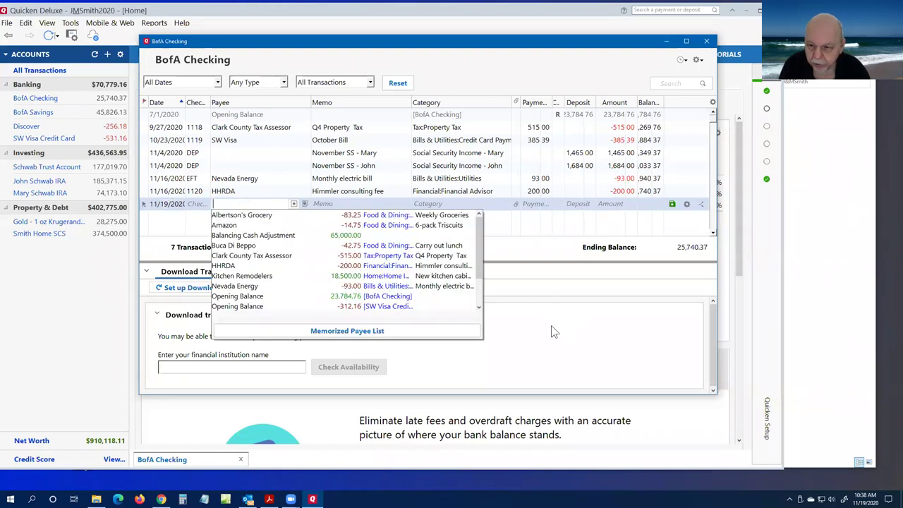
key("Escape")
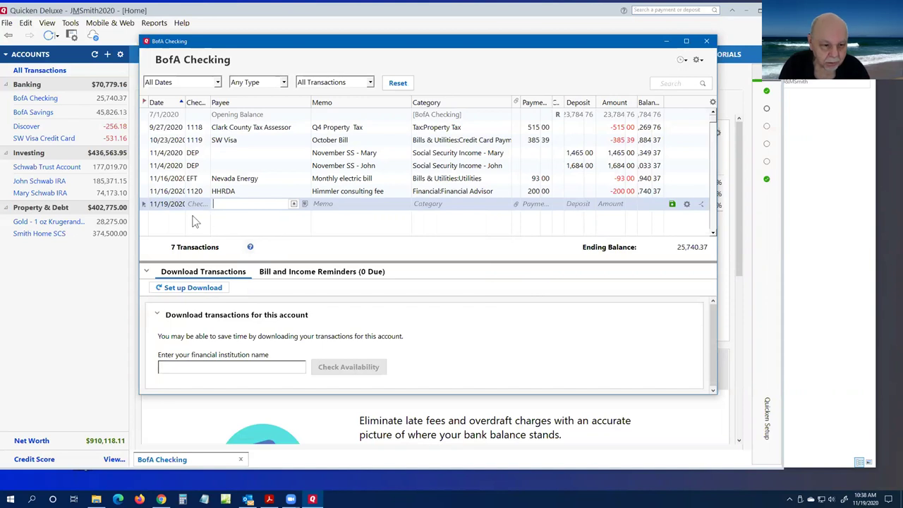
left_click(172, 205)
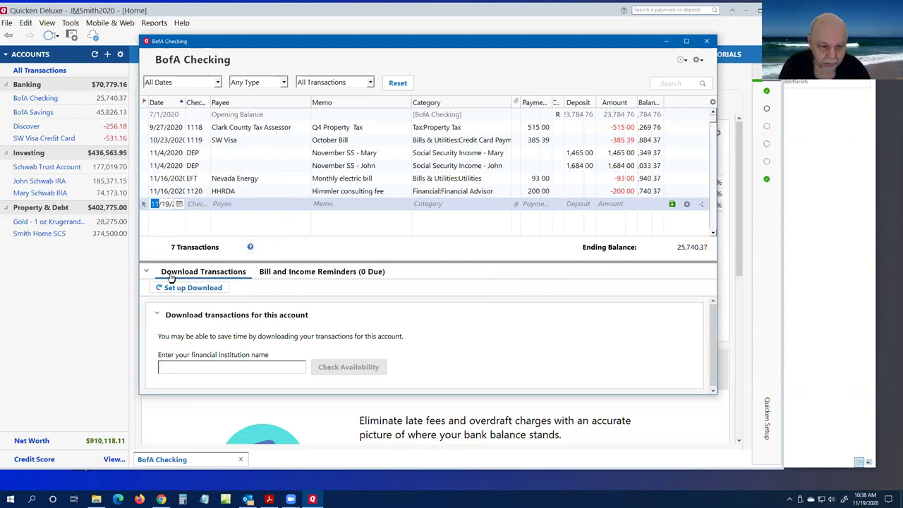
- Start a new BofA Checking register entry dated 11/13/2020 with EFT as its check type
left_click(79, 321)
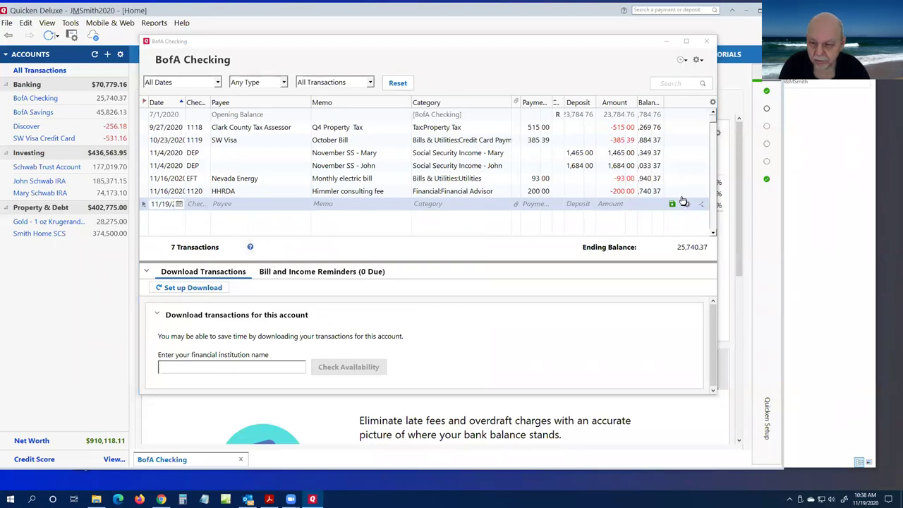
left_click(178, 204)
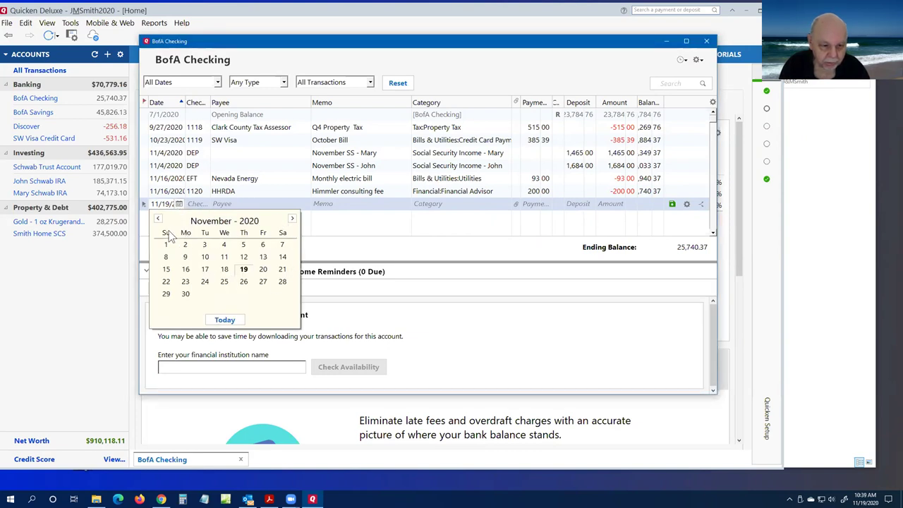
left_click(262, 257)
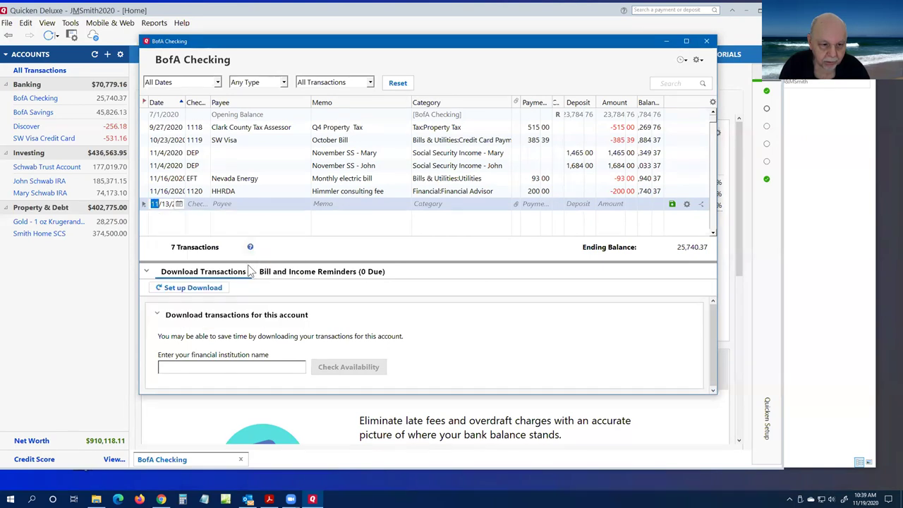
key("Tab")
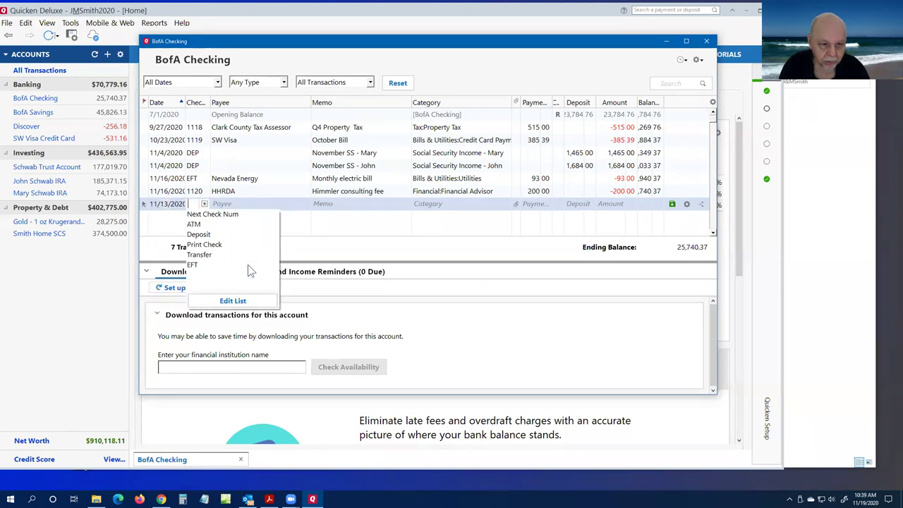
left_click(194, 266)
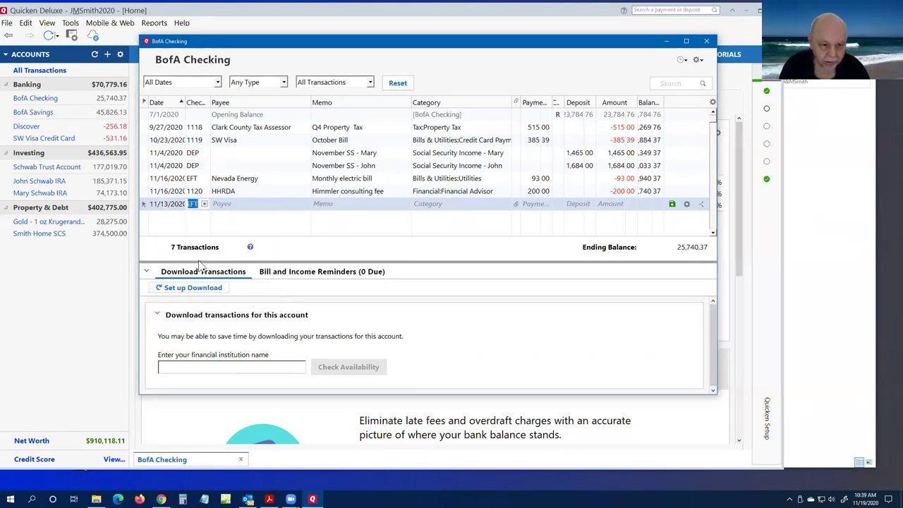
- Enter SCSCAI as the payee and a memo made of the earner's first name followed by "wages"
key("Tab")
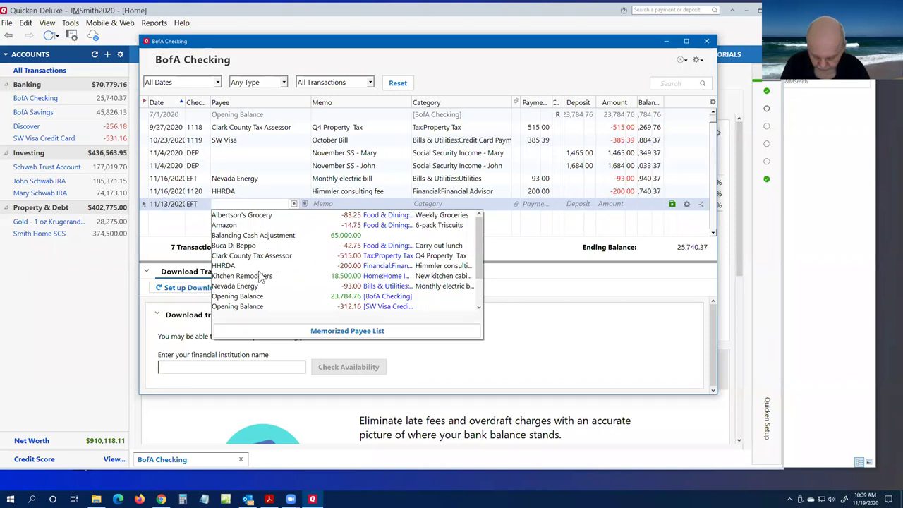
type("SCSCA")
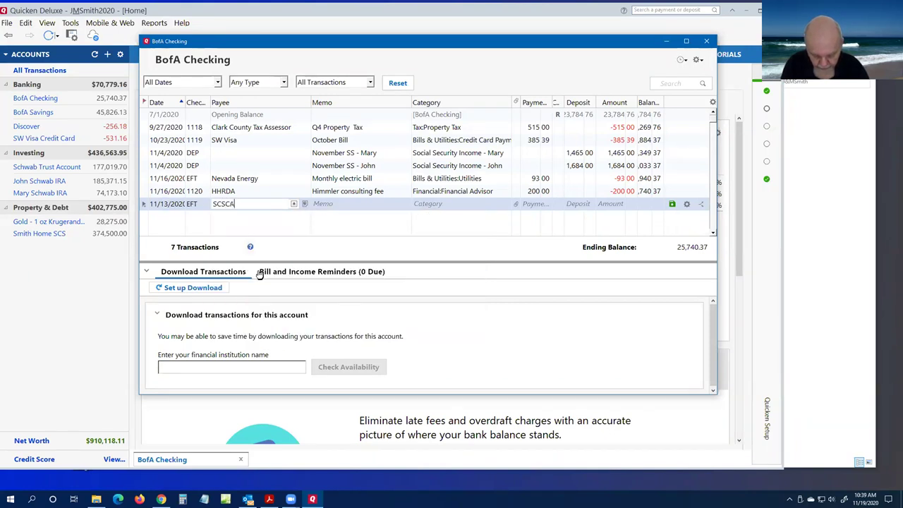
type("I")
key("Tab")
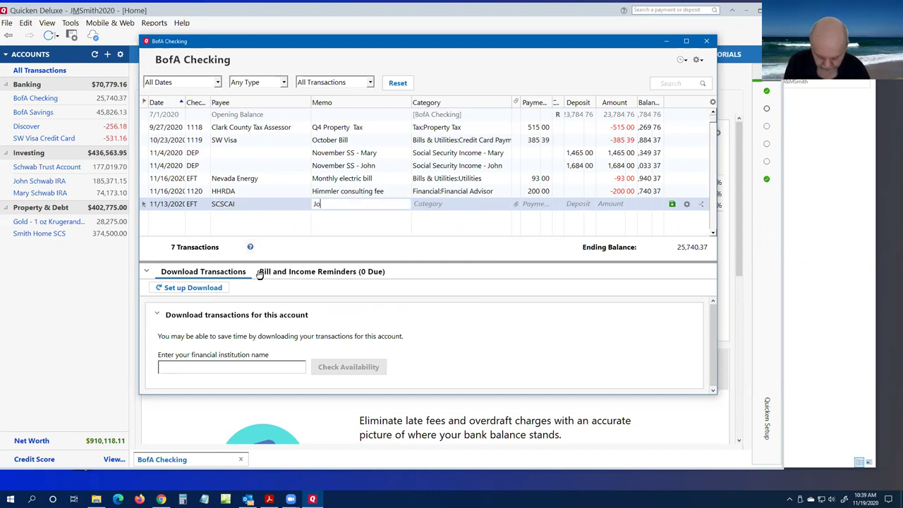
type("John wages")
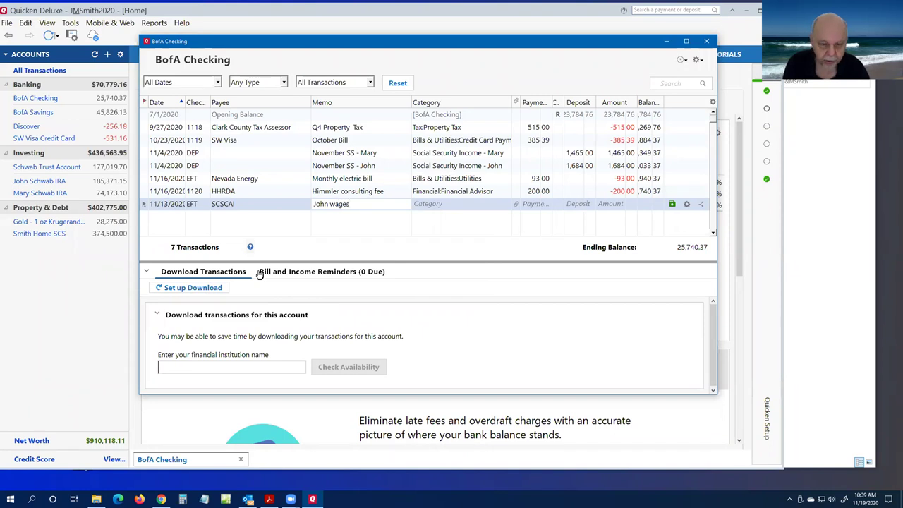
- Assign the personal income category Net Salary, enter a payment of 180, and save the transaction
key("Tab")
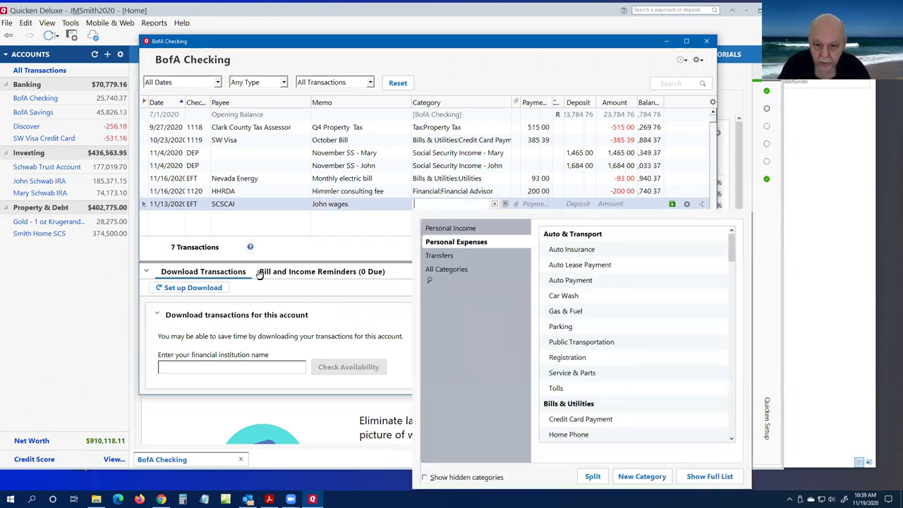
left_click(451, 228)
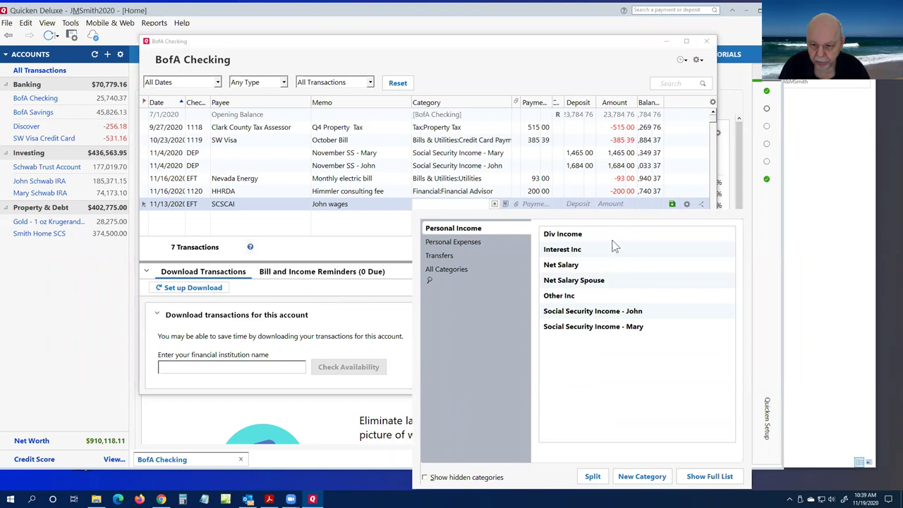
left_click(570, 264)
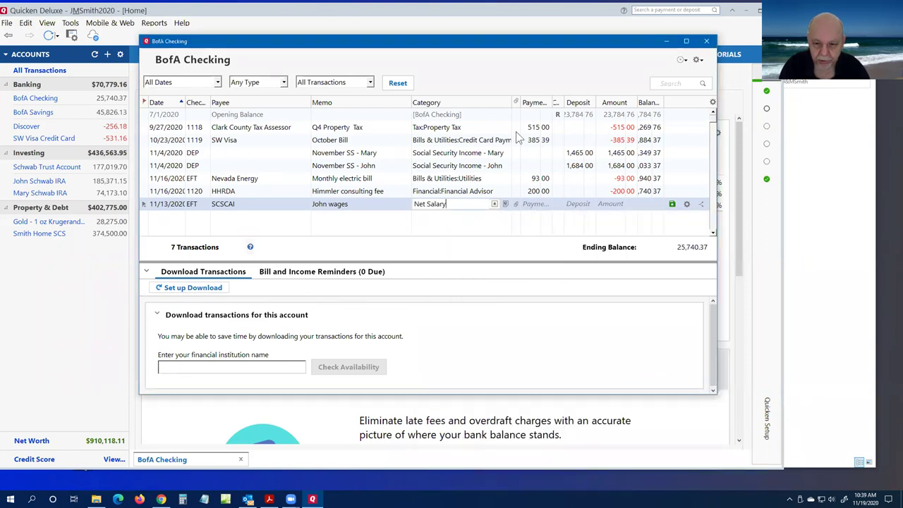
key("Tab")
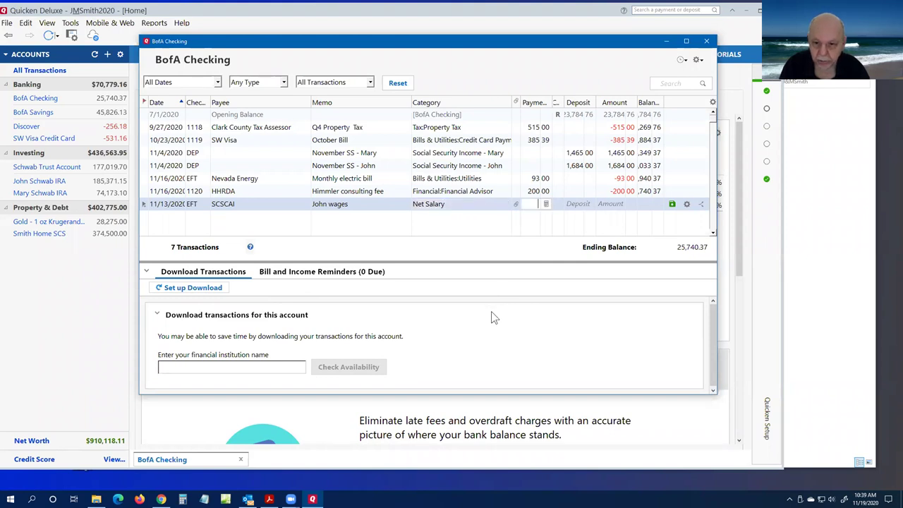
type("180")
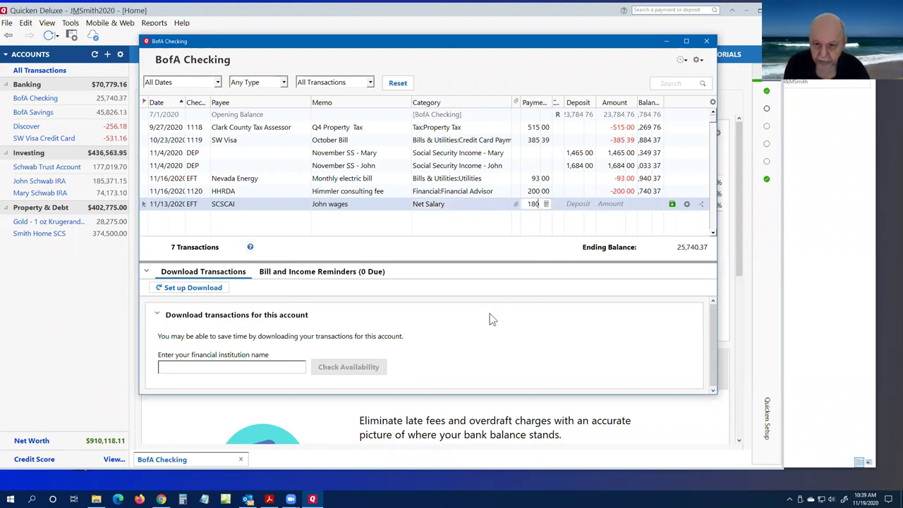
key("Tab")
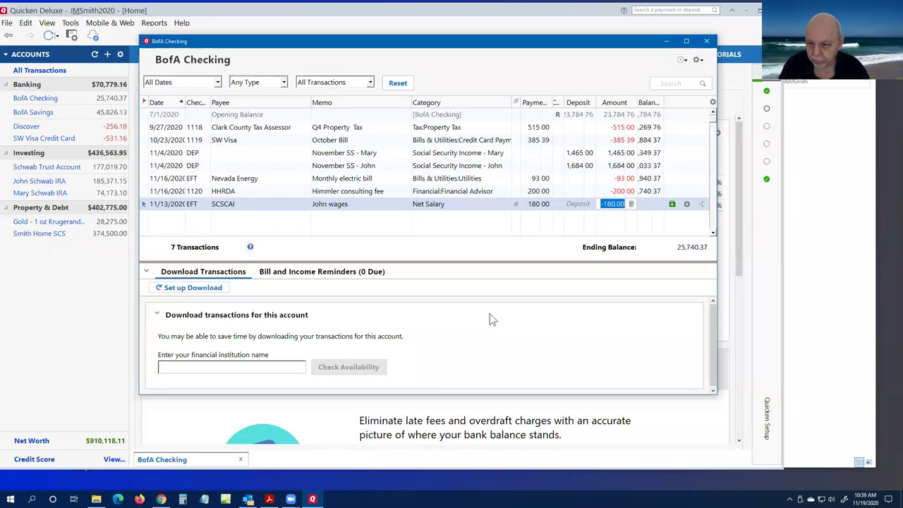
left_click(672, 204)
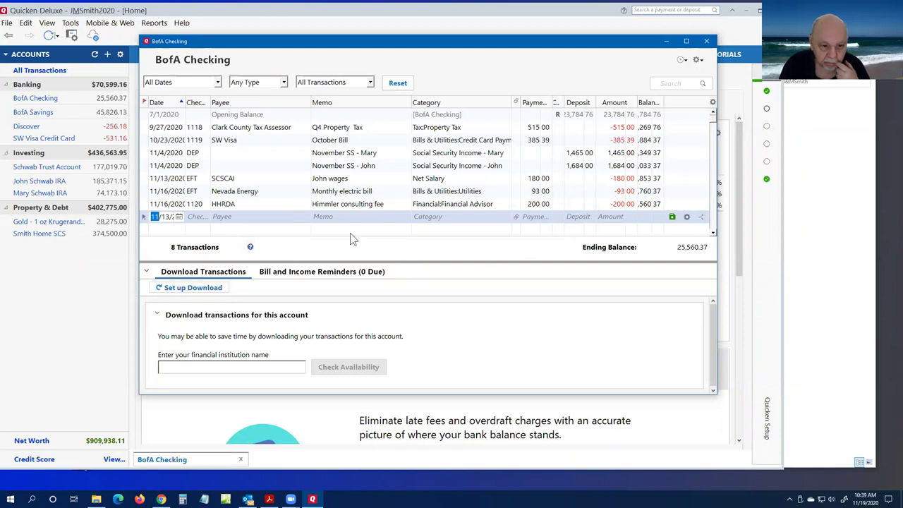
- Open the saved SCSCAI wages transaction for splitting across multiple categories
left_click(181, 180)
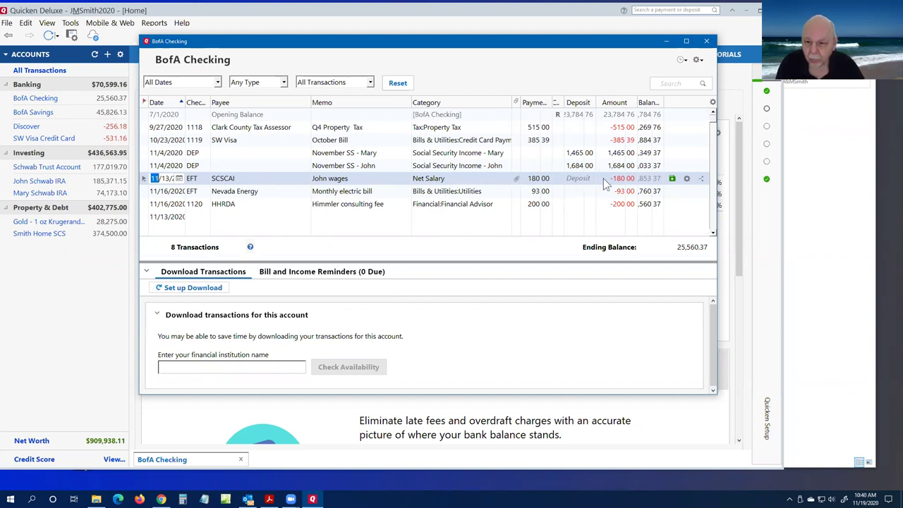
left_click(687, 179)
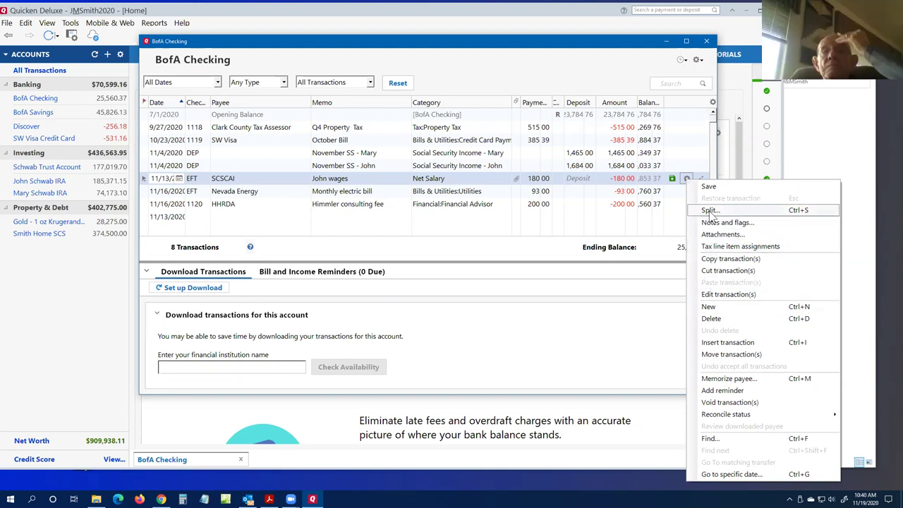
left_click(710, 211)
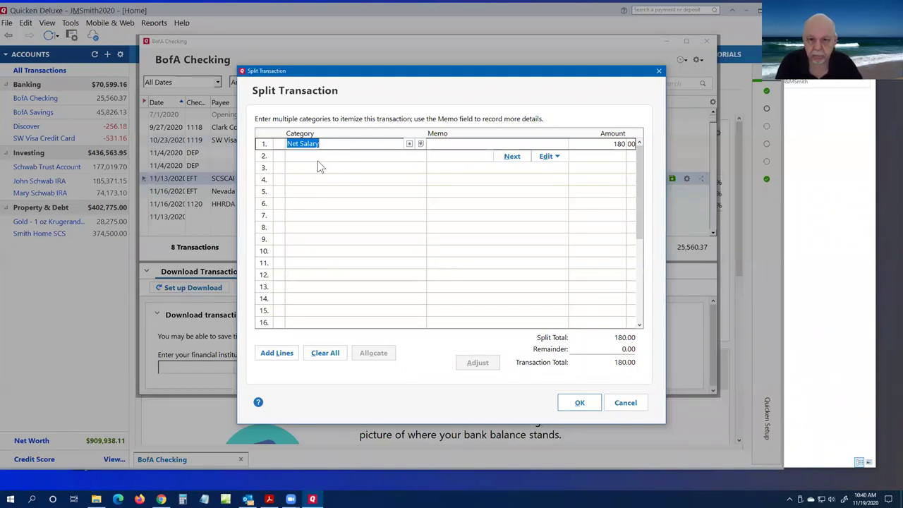
key("Tab")
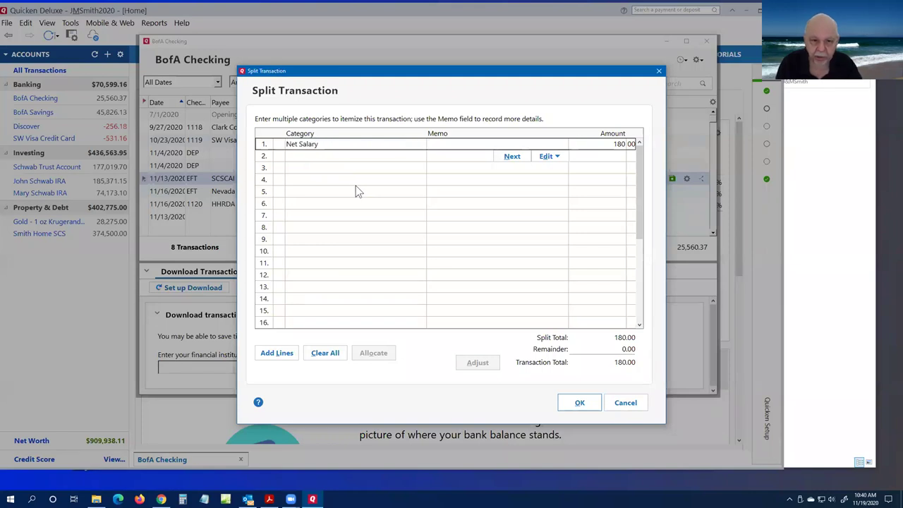
key("Tab")
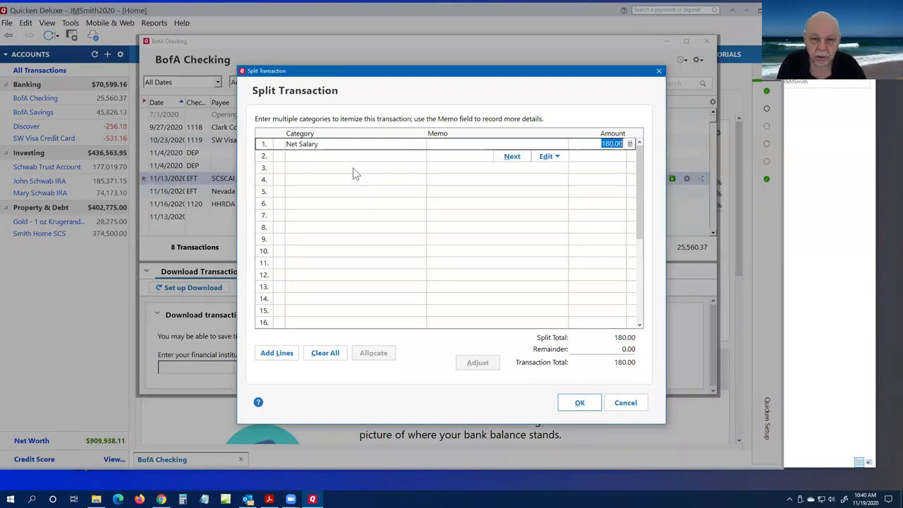
- Fill the second split line with the personal expense category Tax:Fed and an amount of 18
left_click(313, 155)
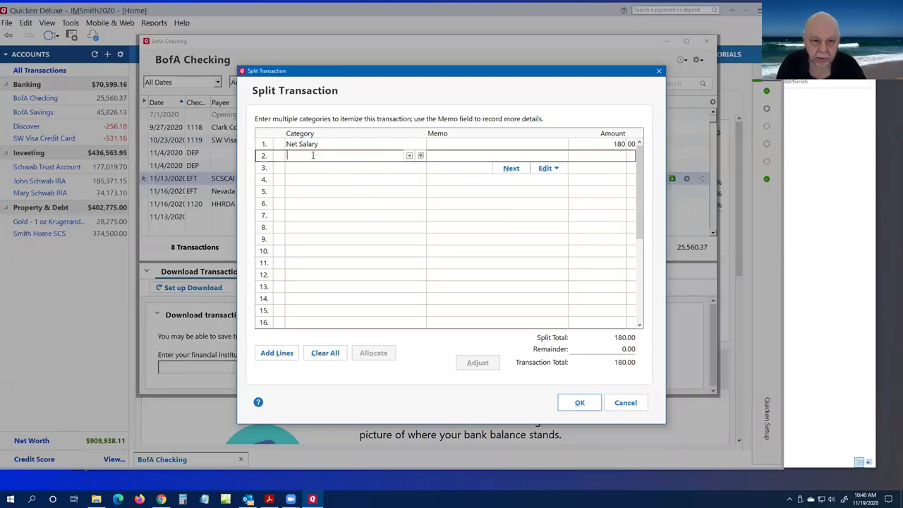
left_click(409, 155)
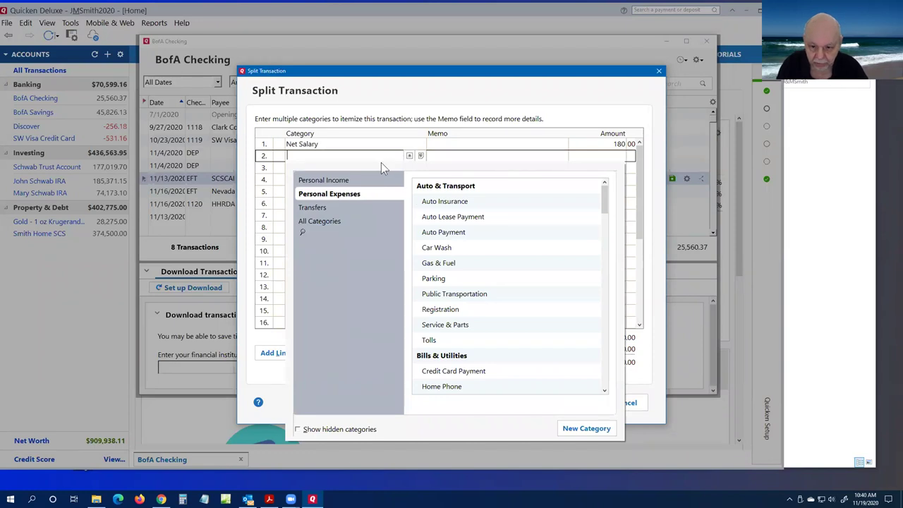
left_click(327, 152)
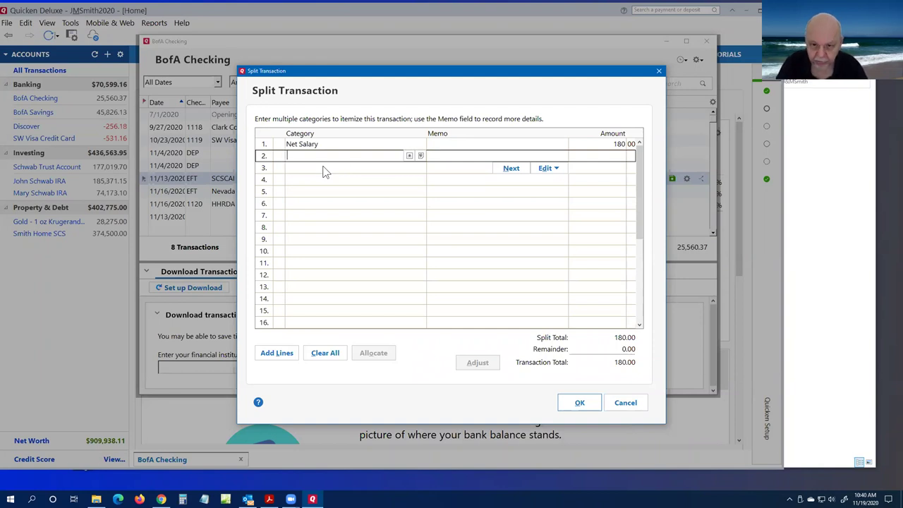
left_click(409, 155)
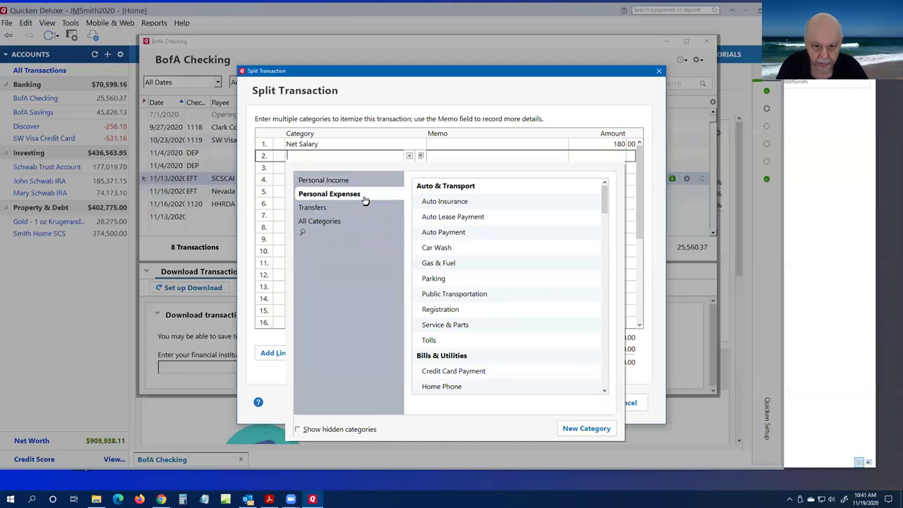
left_click_drag(603, 204, 586, 374)
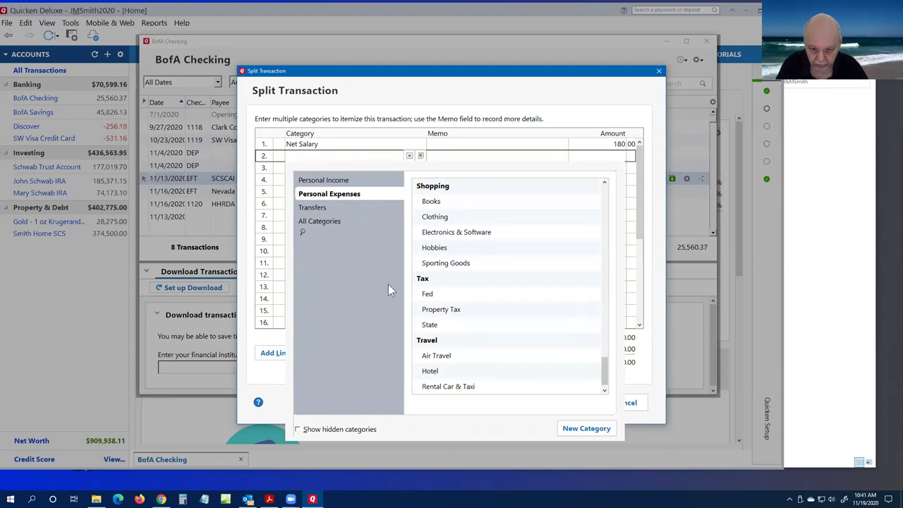
left_click(432, 295)
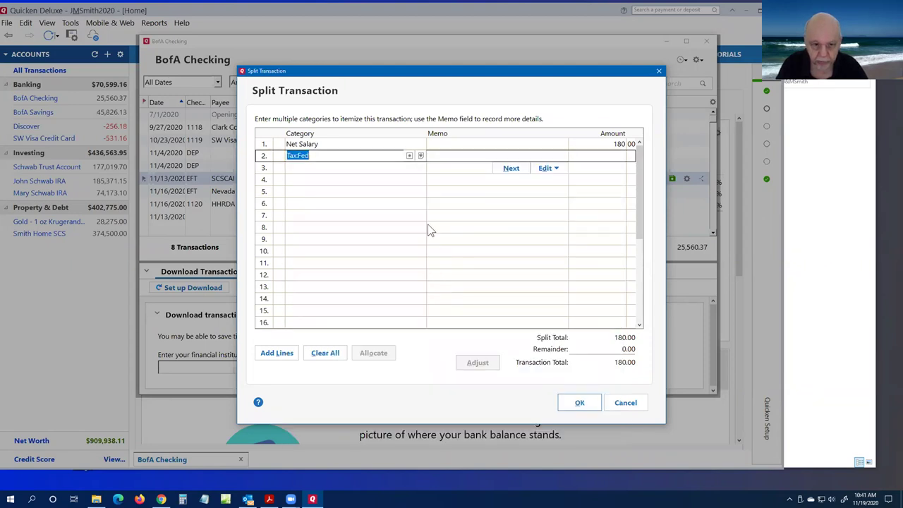
left_click(621, 158)
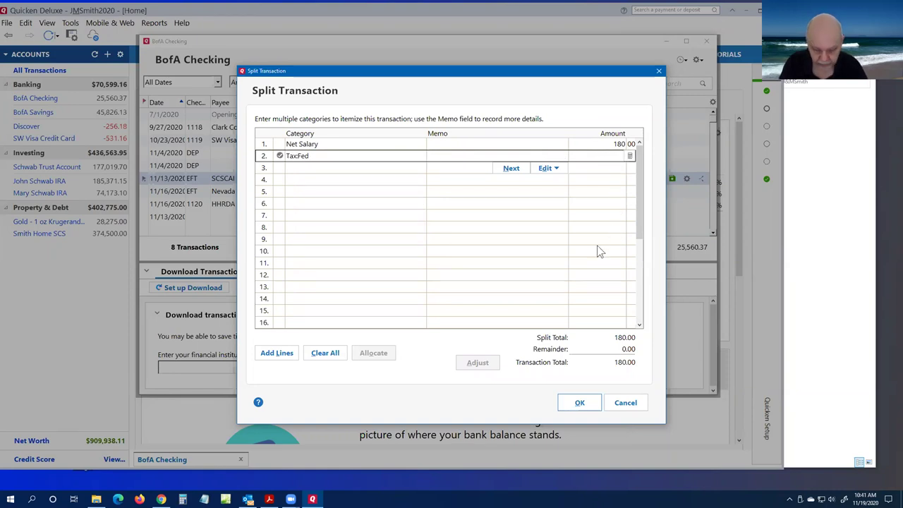
type("18")
key("Tab")
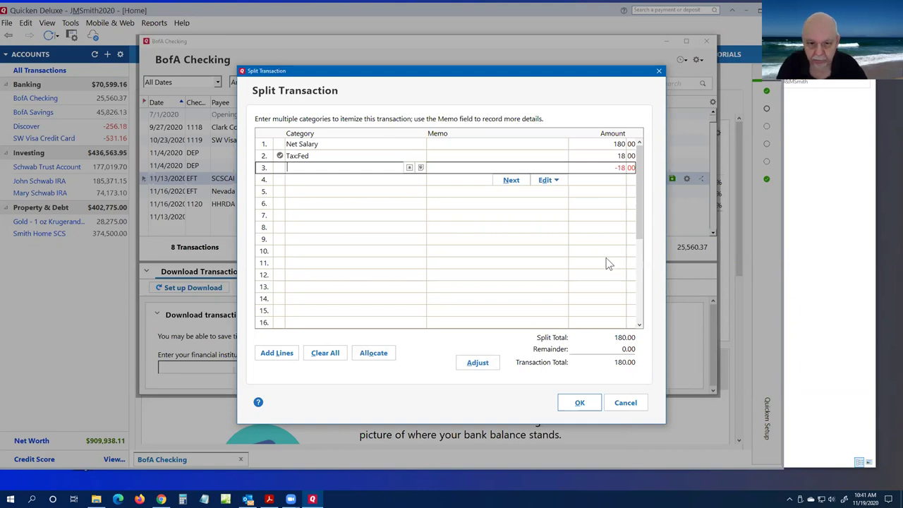
- Enter Medicare as the category of the third split line and agree to create it as a new category
left_click(410, 169)
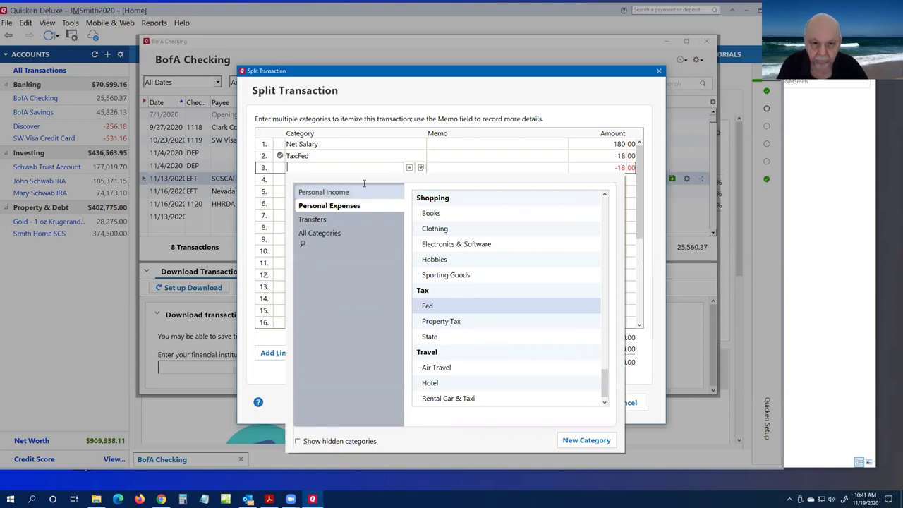
left_click(326, 167)
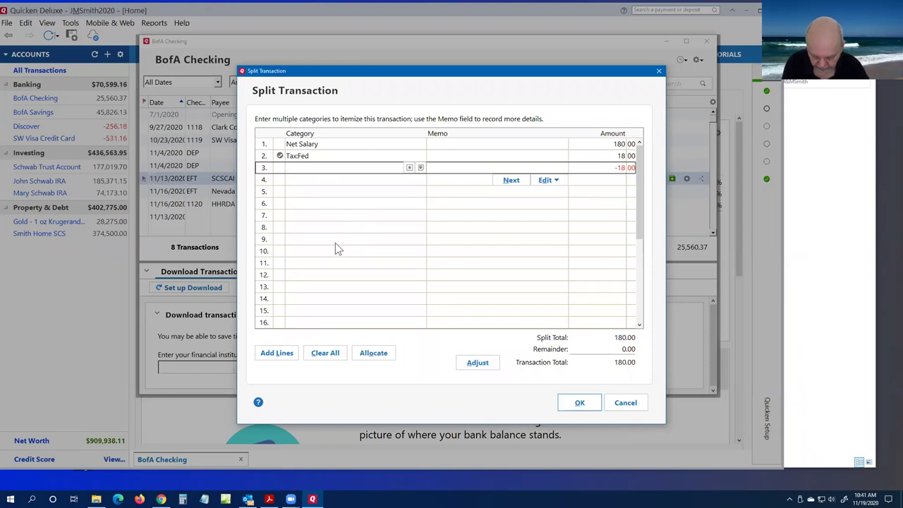
type("Med")
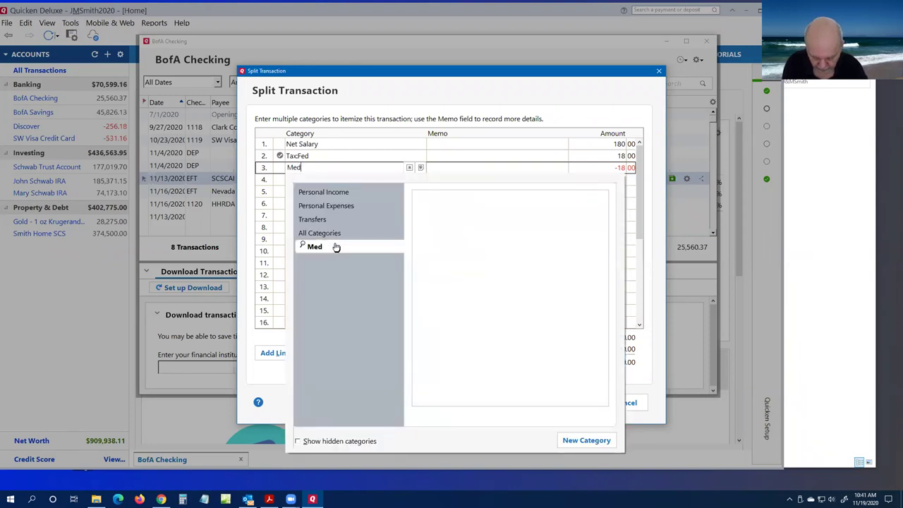
type("icare")
left_click(337, 246)
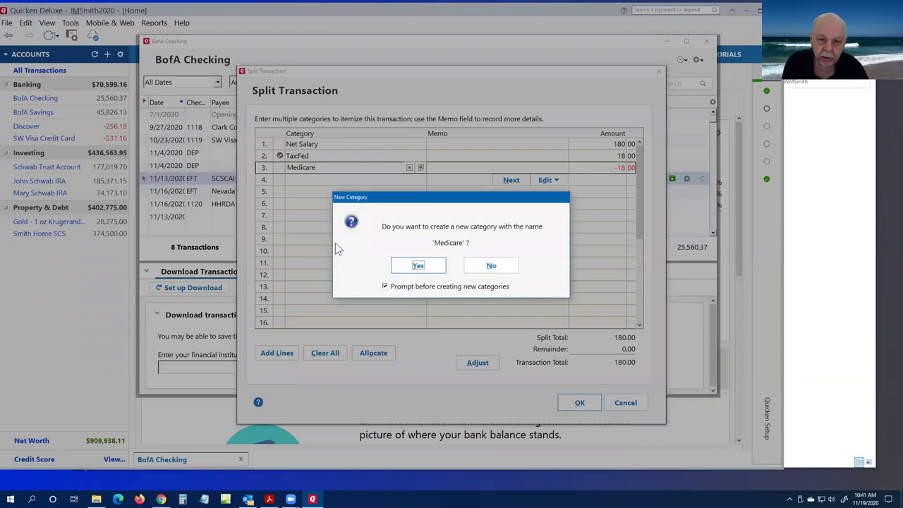
left_click(419, 269)
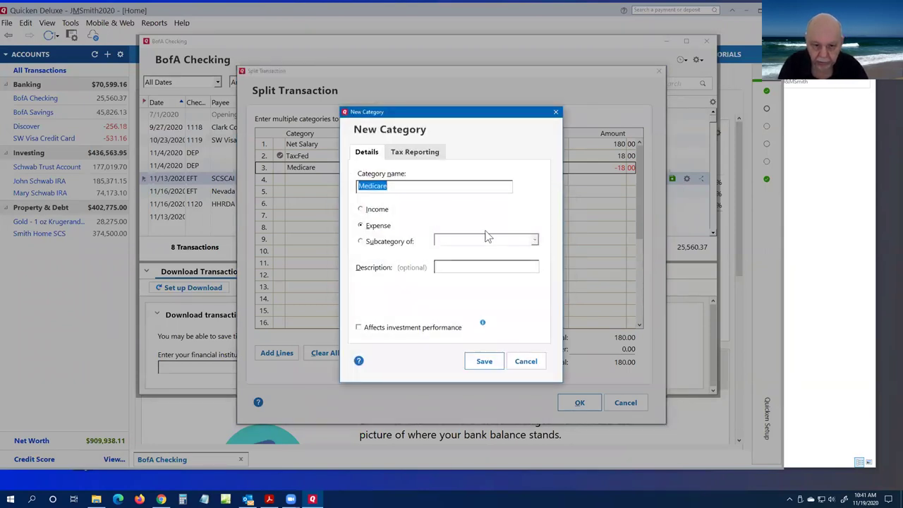
- Make the new Medicare category a subcategory of Tax, check its tax reporting settings, and save it
left_click(360, 242)
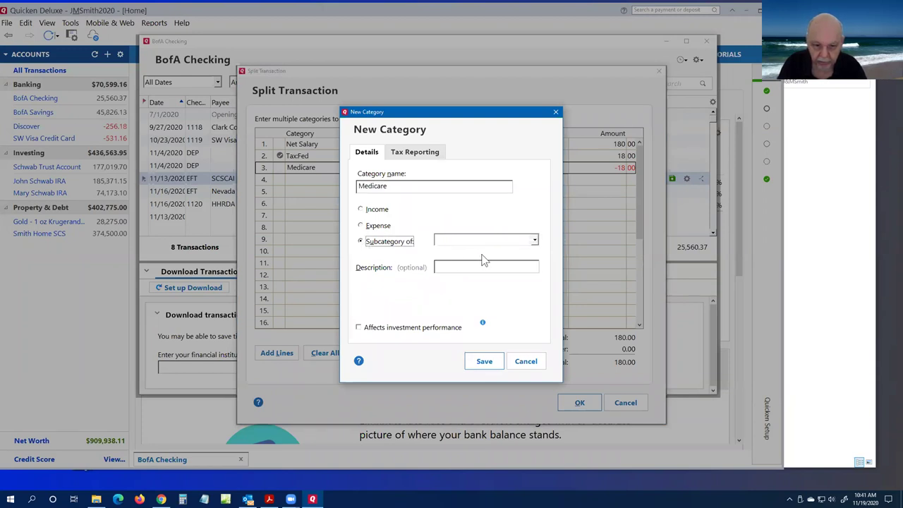
left_click(534, 240)
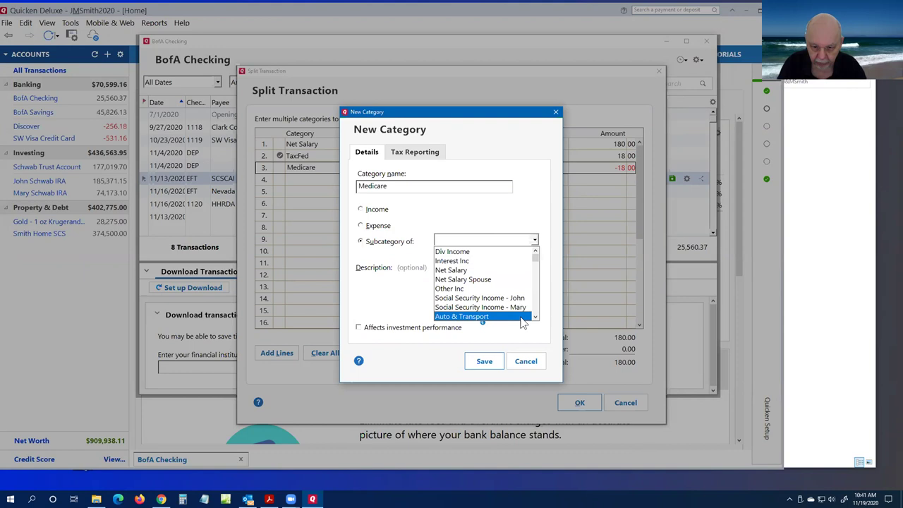
scroll(536, 263, "down", 4)
scroll(537, 263, "up", 3)
scroll(536, 262, "up", 1)
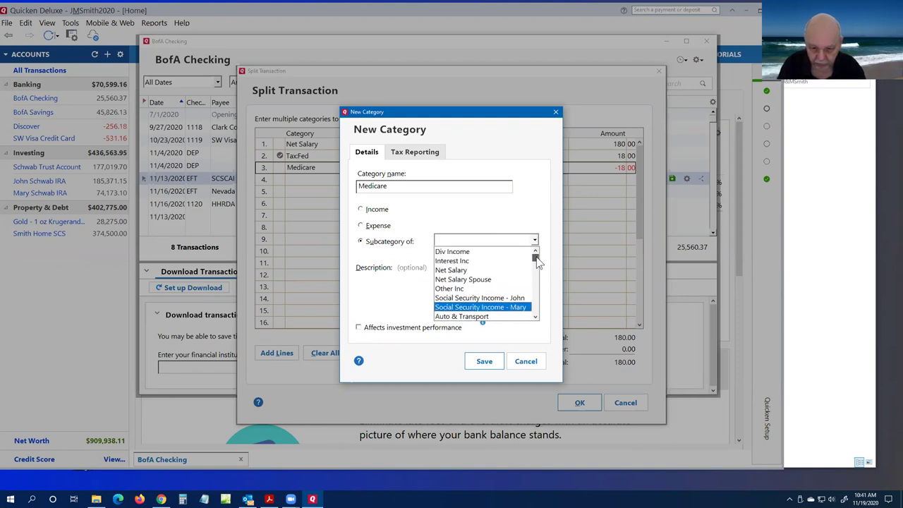
left_click_drag(536, 259, 537, 317)
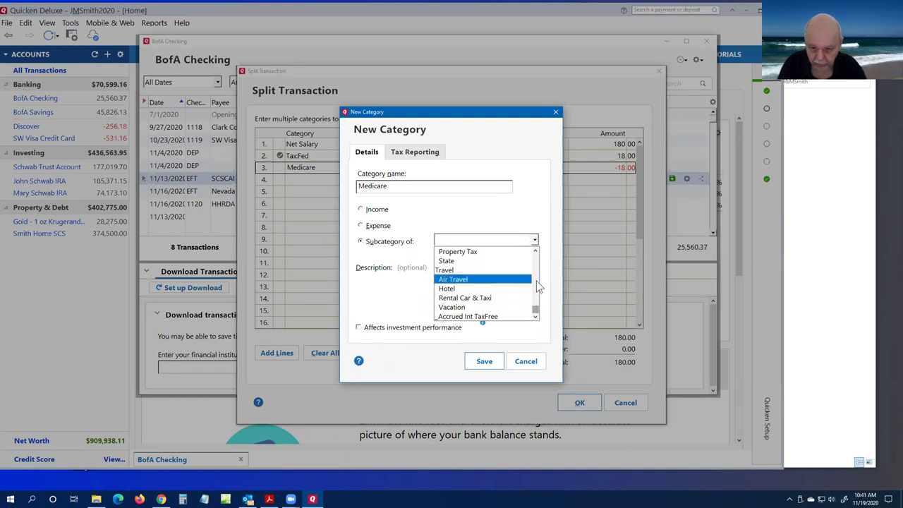
left_click(537, 281)
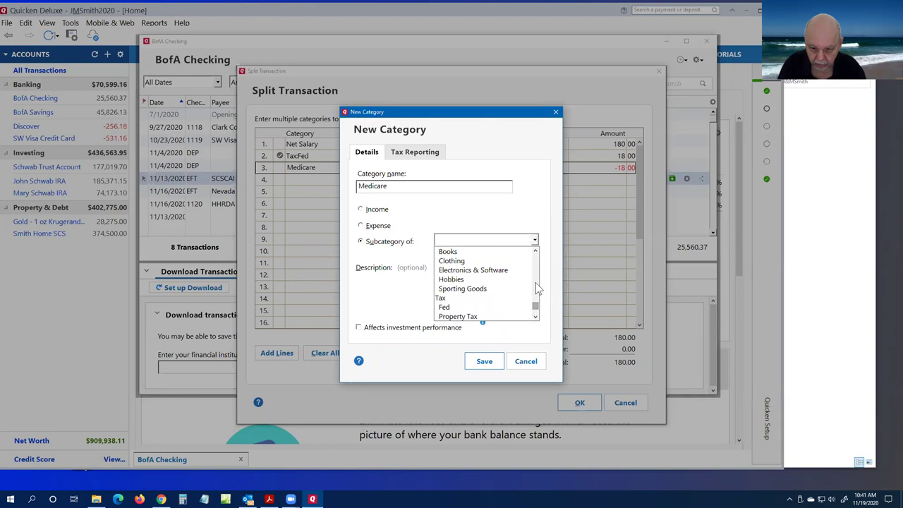
left_click(536, 317)
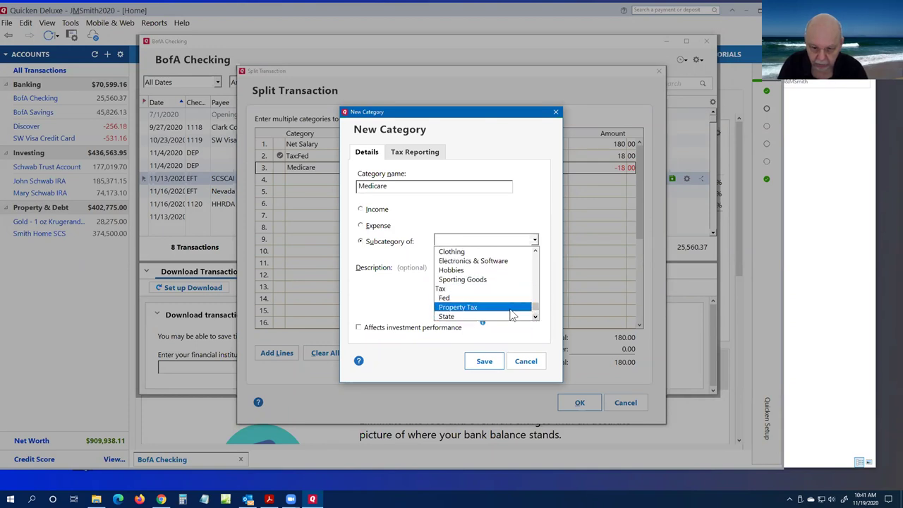
left_click(441, 289)
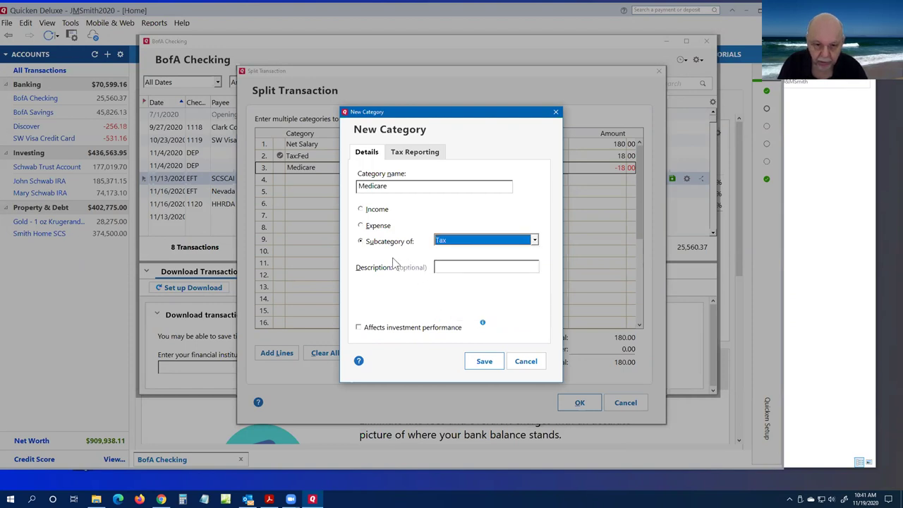
left_click(414, 154)
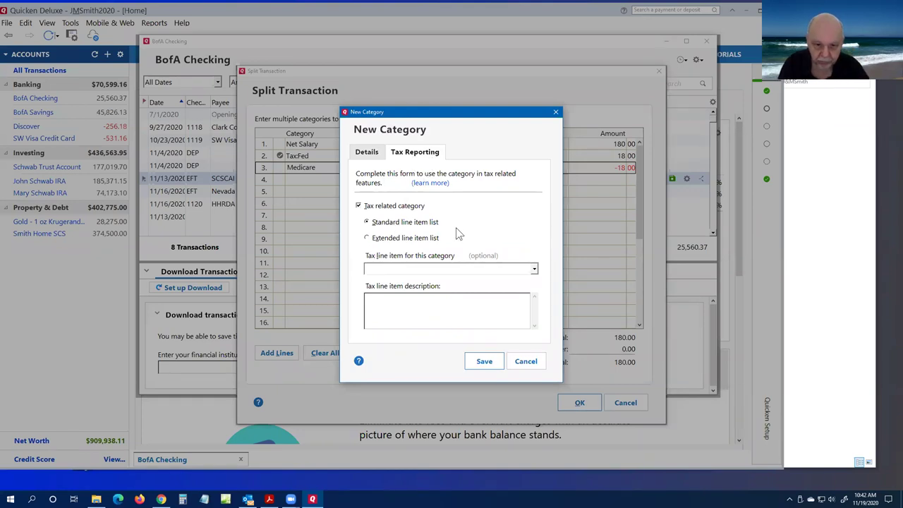
left_click(367, 153)
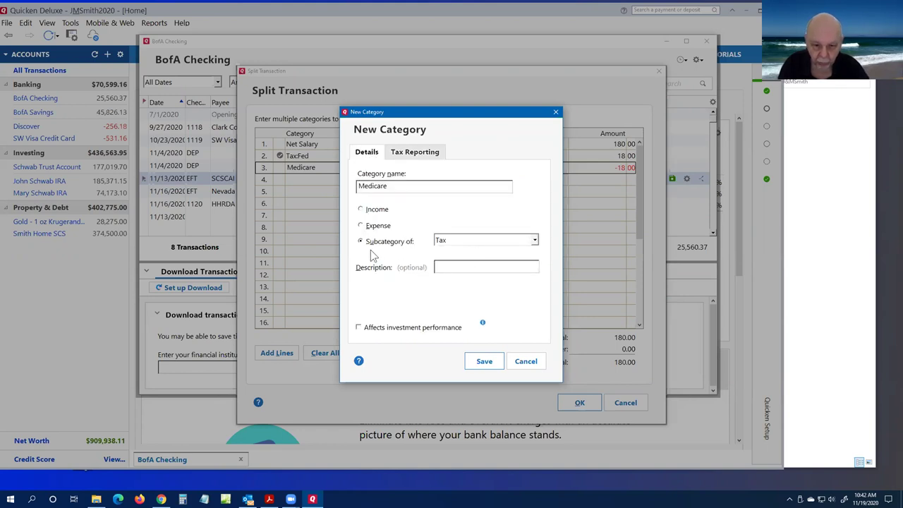
left_click(482, 362)
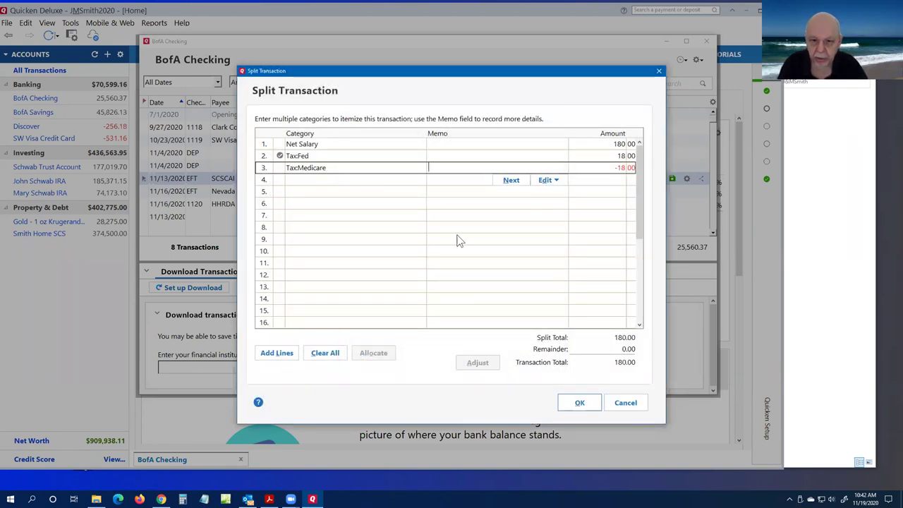
- Set the amount of the Tax:Medicare split line to 5 and accept the split
left_click(609, 167)
type("5")
key("Tab")
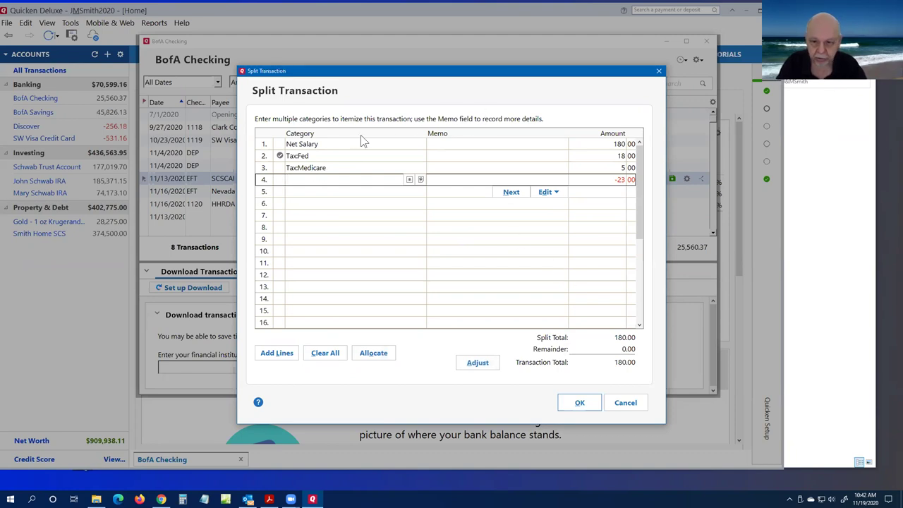
left_click(578, 403)
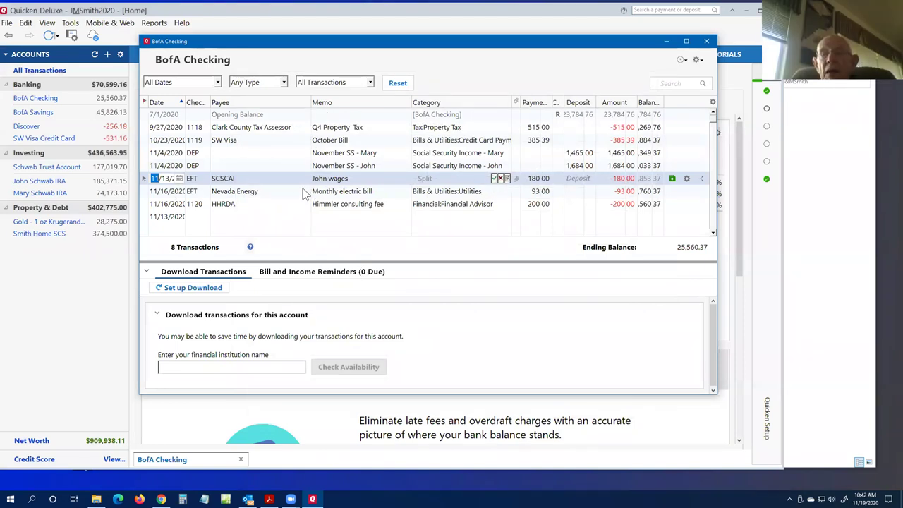
- Widen the register's Date column so that the full dates fit
left_click(743, 241)
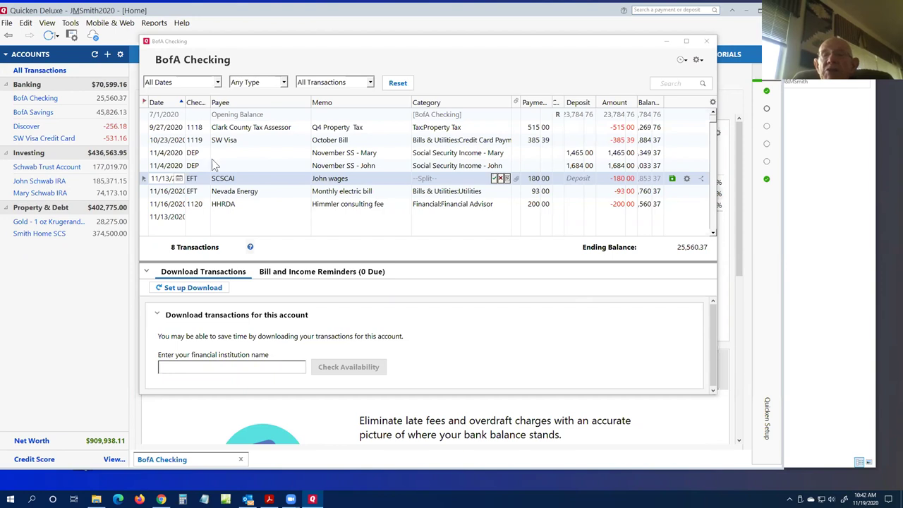
left_click(185, 102)
left_click_drag(184, 102, 210, 102)
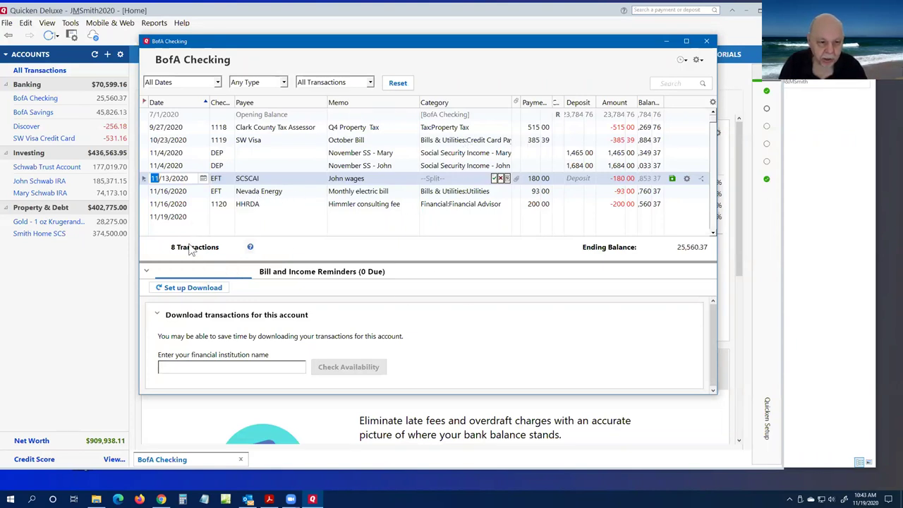
- Start a new register transaction with the next check number, payee Station Casinos, and memo "Gambling losses"
left_click(176, 218)
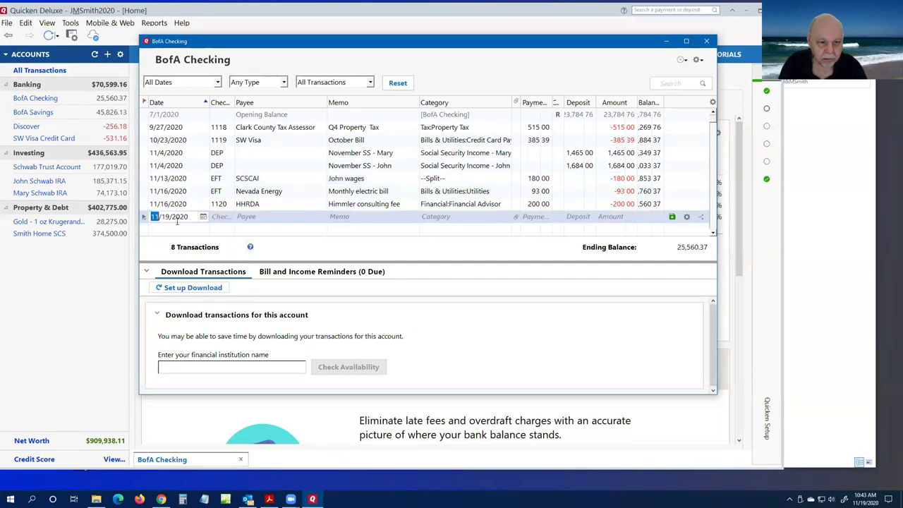
key("Tab")
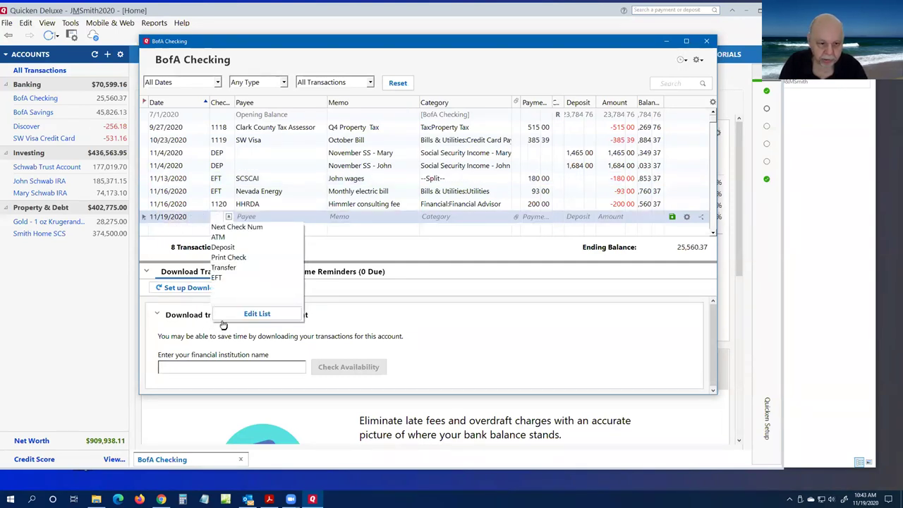
left_click(230, 227)
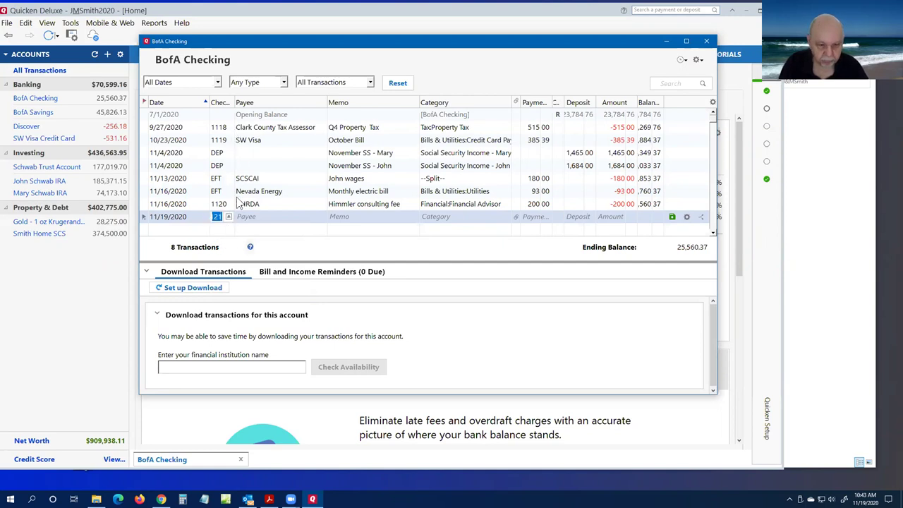
key("Tab")
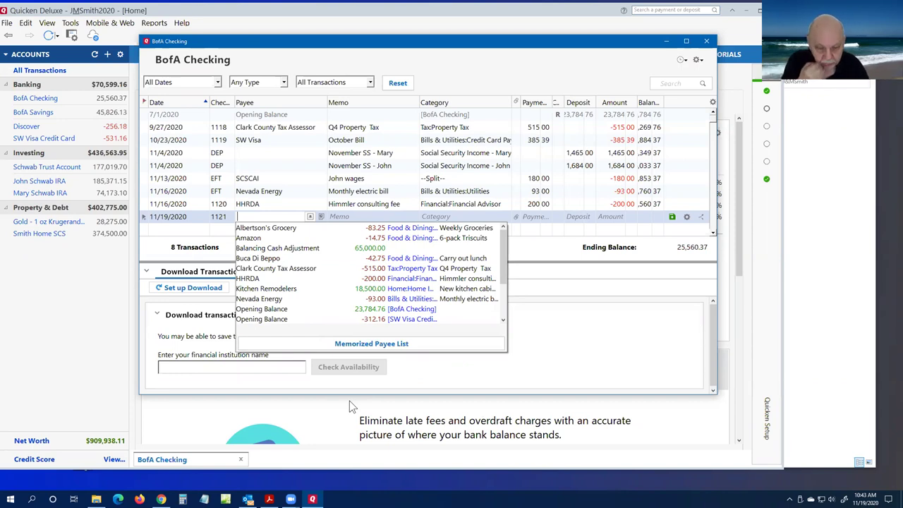
type("Station Casinos")
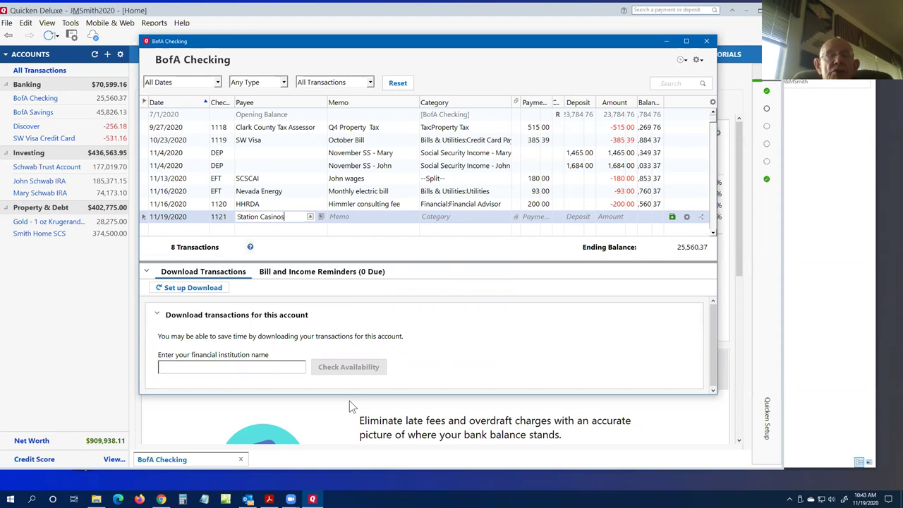
key("Tab")
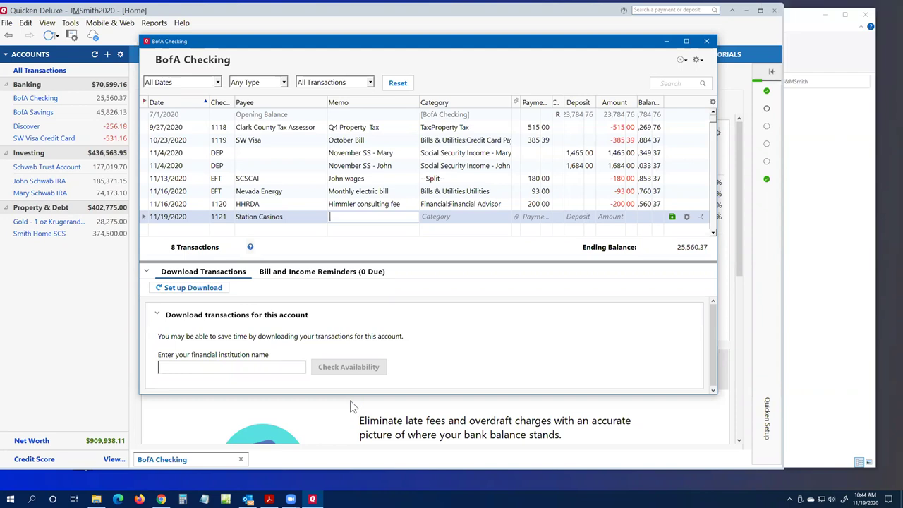
type("Gambling losses")
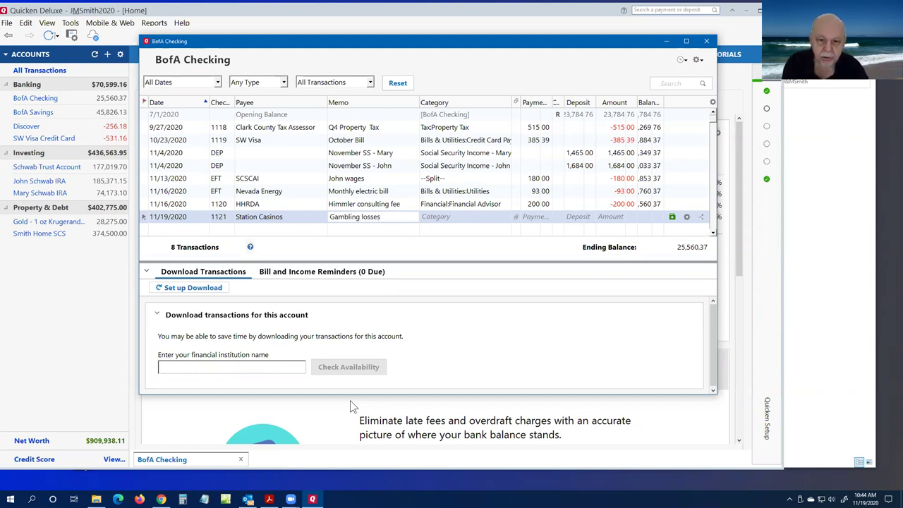
- Create and assign a new expense category named Gambling Losses for the Station Casinos check, and enter a payment of 1000
key("Tab")
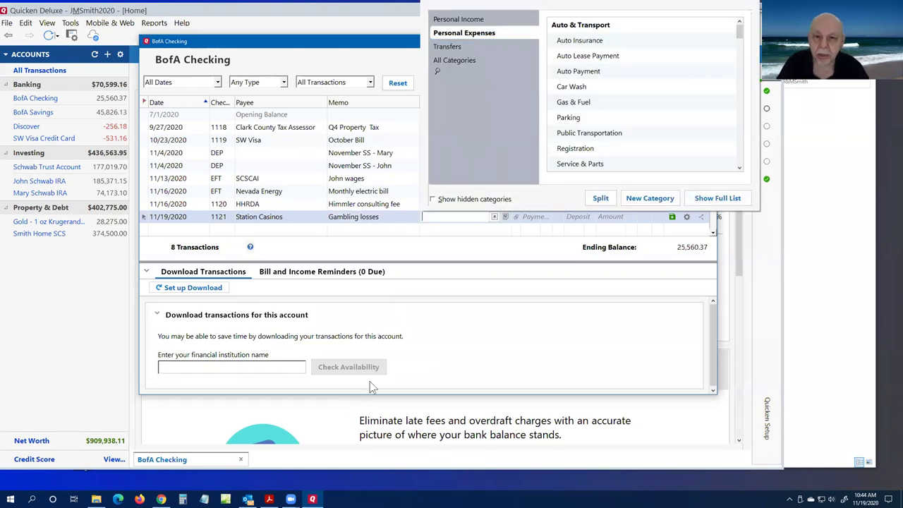
left_click_drag(741, 35, 735, 140)
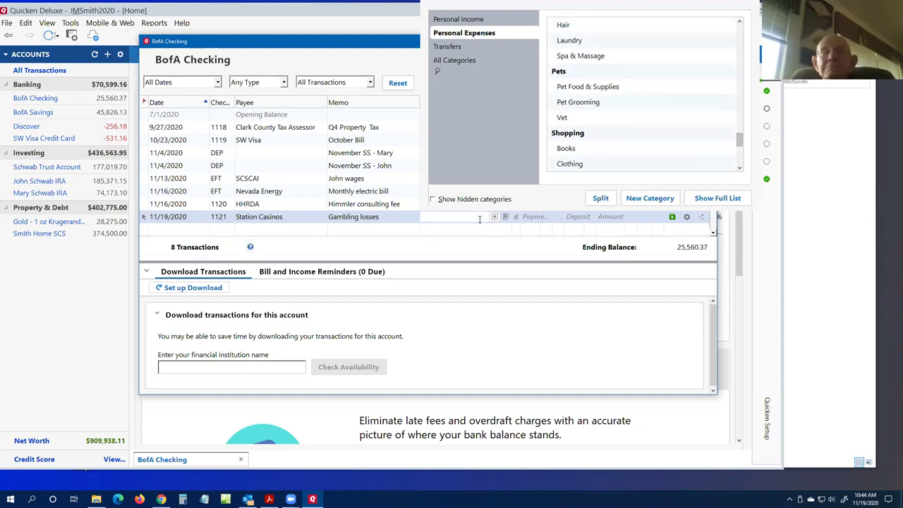
left_click(460, 215)
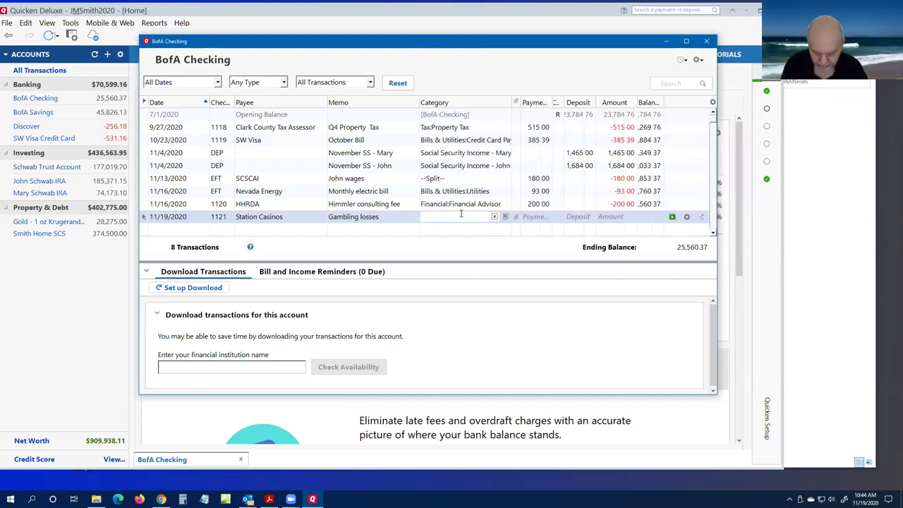
type("Gambli")
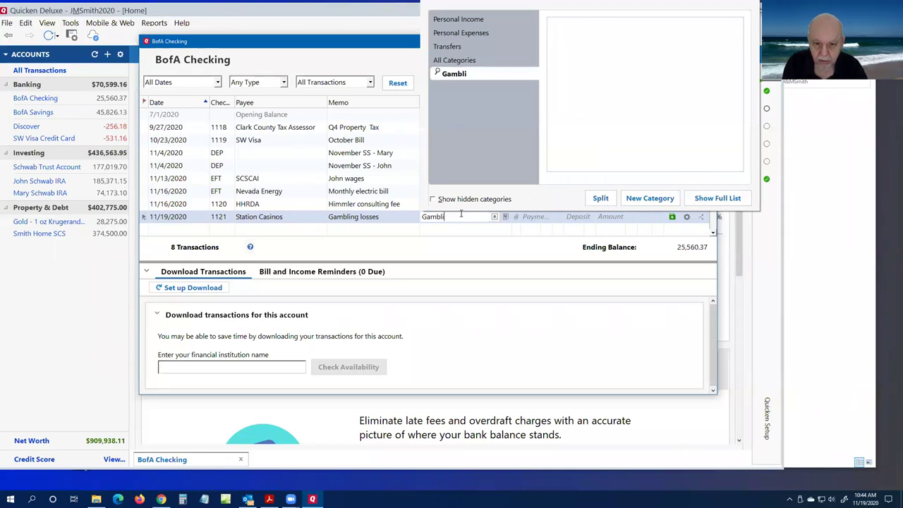
type("ng Losses")
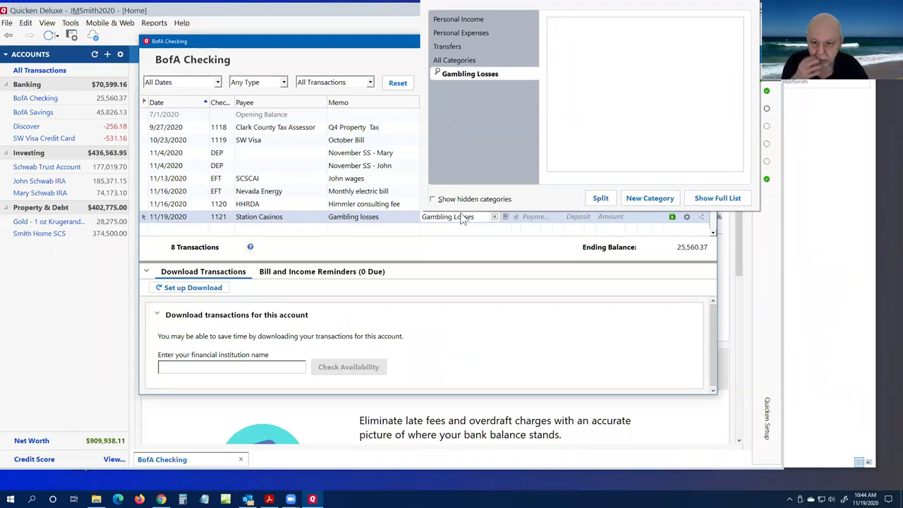
key("Return")
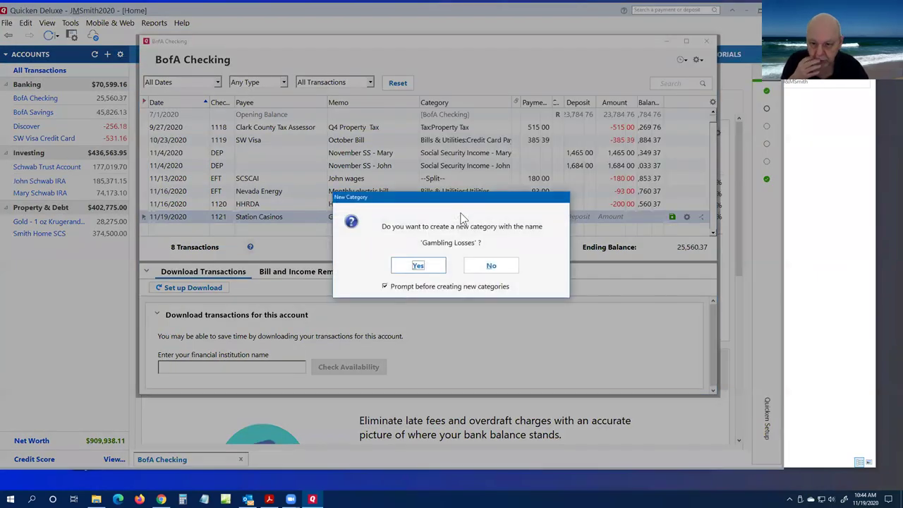
left_click(417, 265)
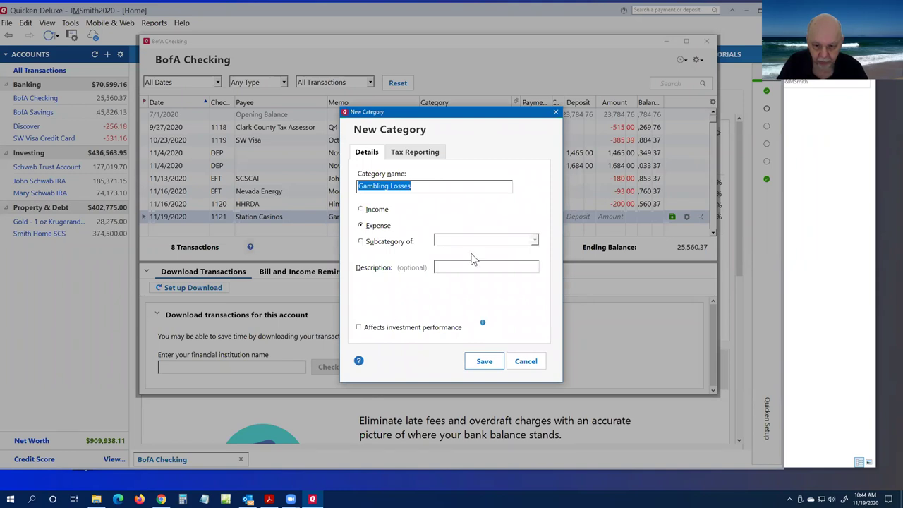
left_click(484, 361)
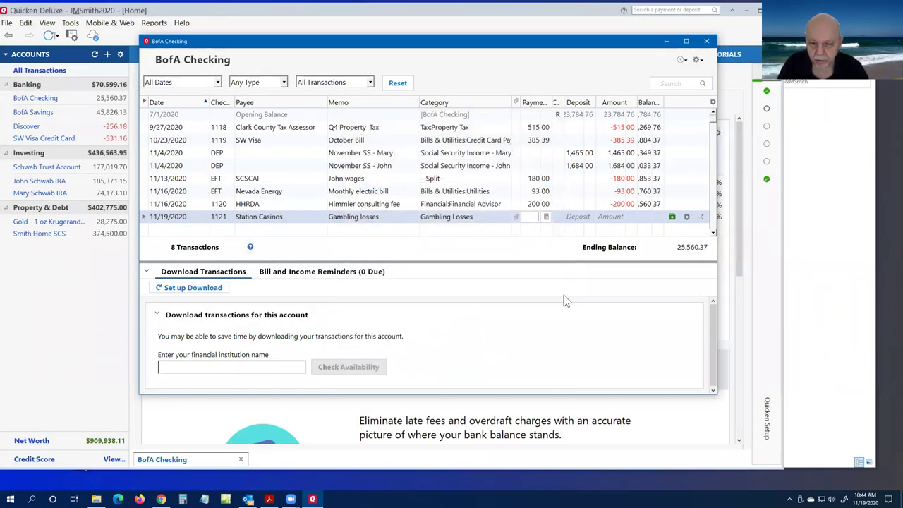
type("1000")
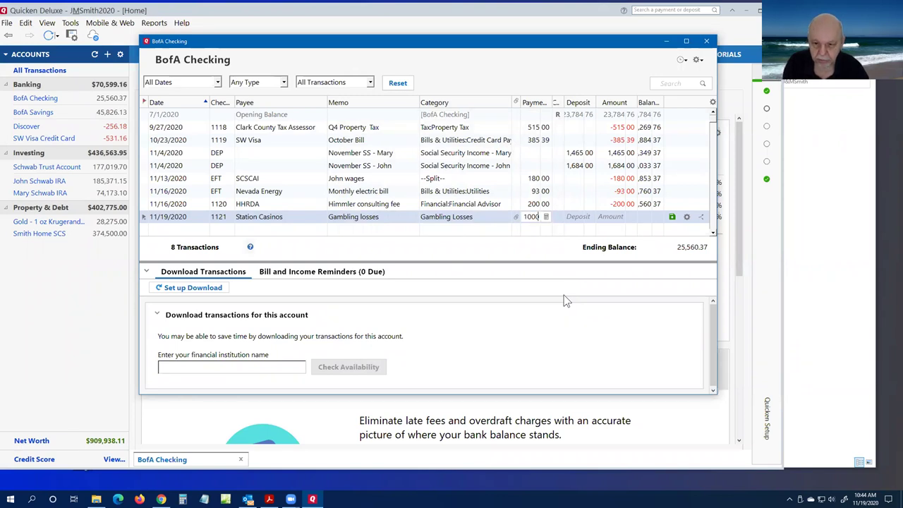
- Set the Station Casinos check's payment to 100 and save the transaction
key("BackSpace")
key("Tab")
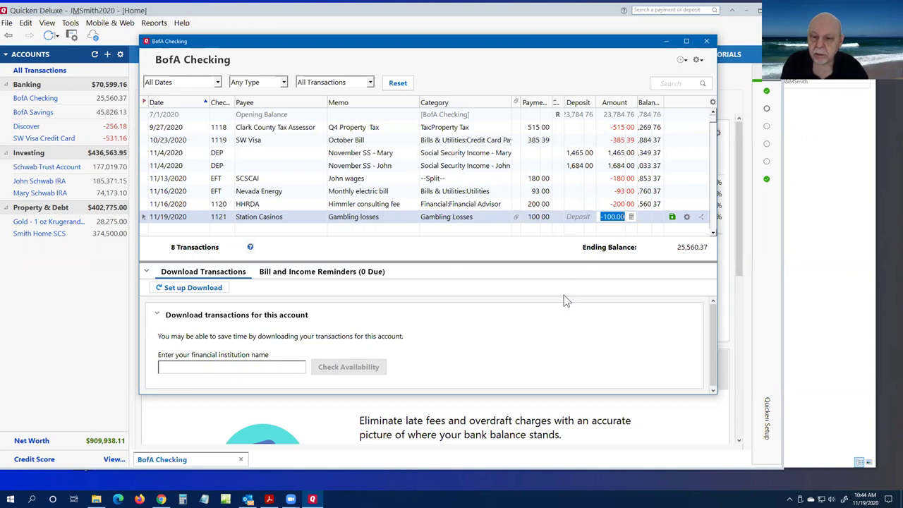
left_click(672, 216)
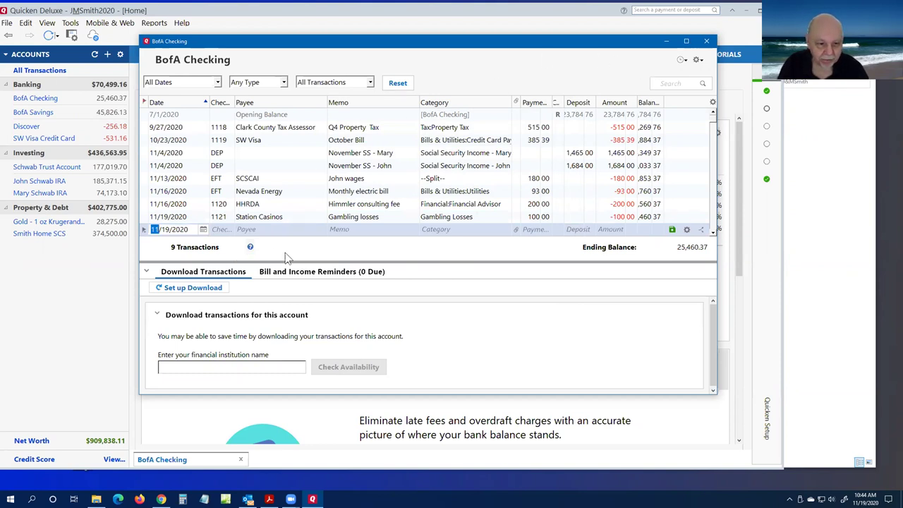
- Fill a new register transaction from the memorized Station Casinos payee and discard the entry
left_click(315, 230)
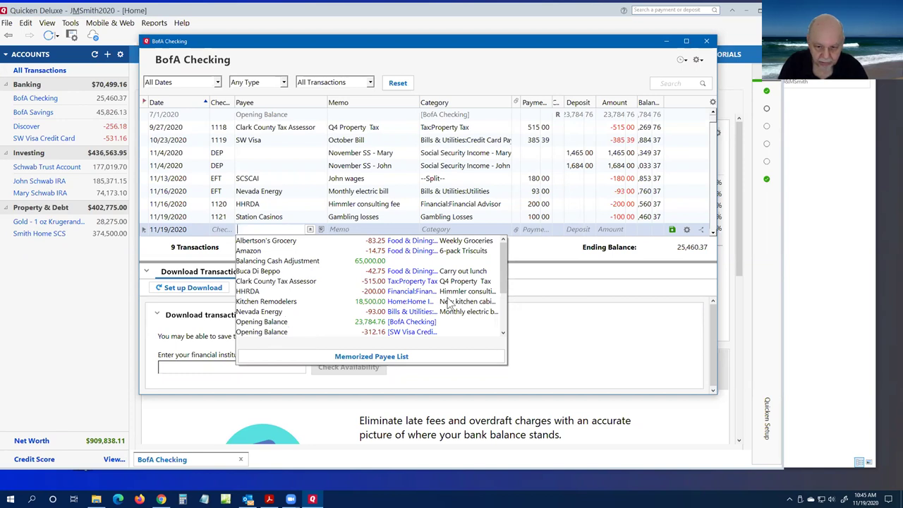
left_click(501, 317)
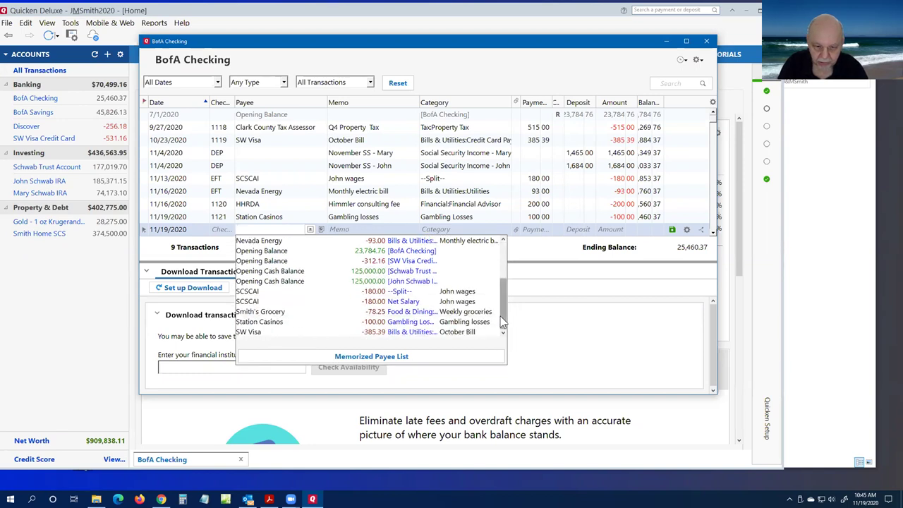
left_click(270, 323)
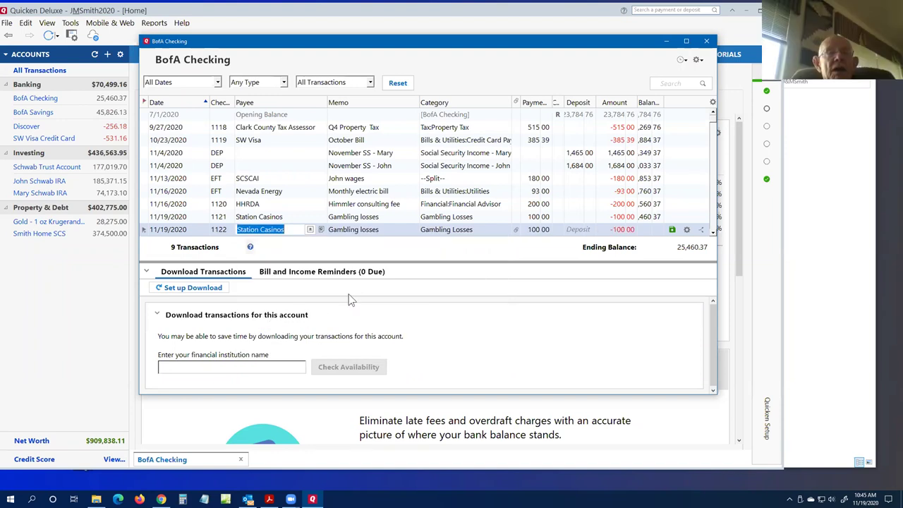
key("Escape")
- Browse the memorized payees for the blank transaction, match Station Casinos by entering "St", and discard the entry
key("Tab")
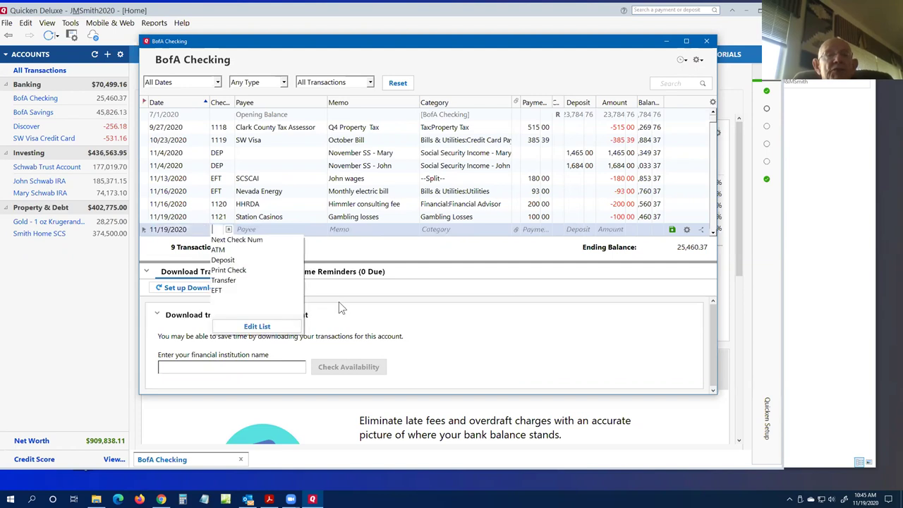
key("Tab")
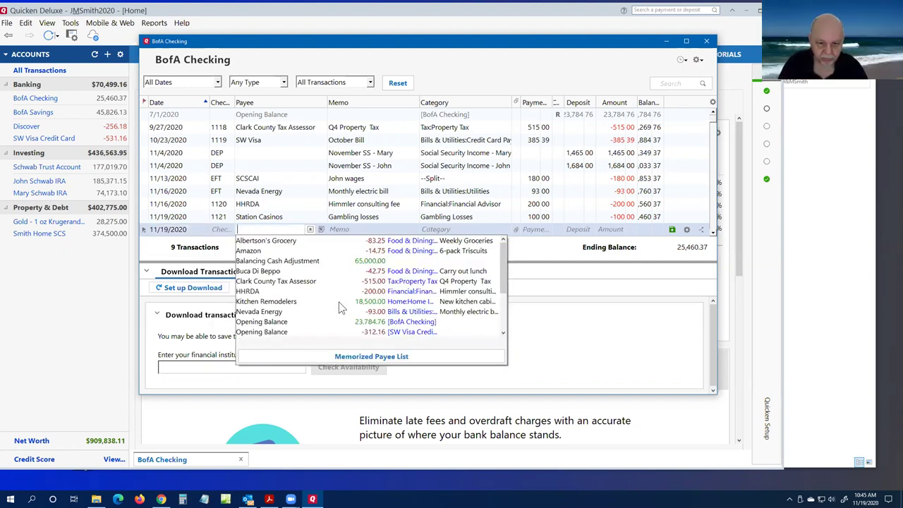
scroll(501, 321, "down", 2)
scroll(501, 321, "down", 1)
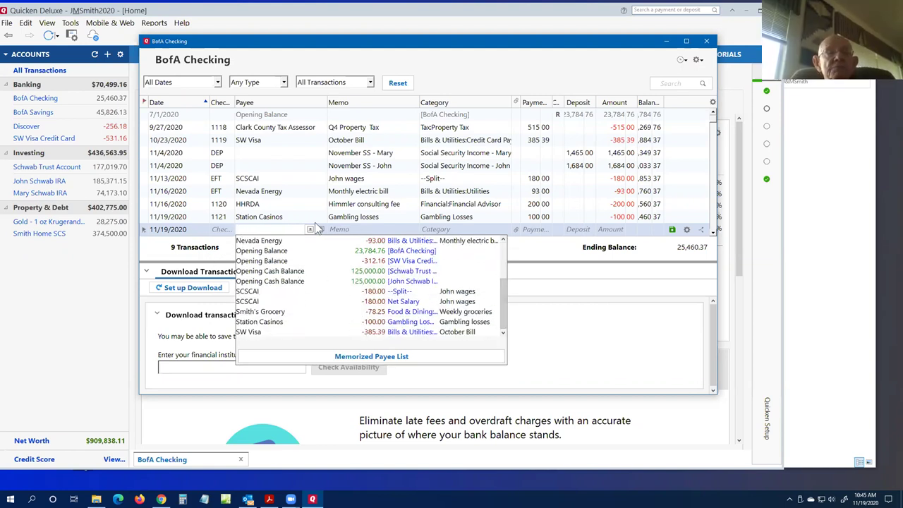
left_click(280, 228)
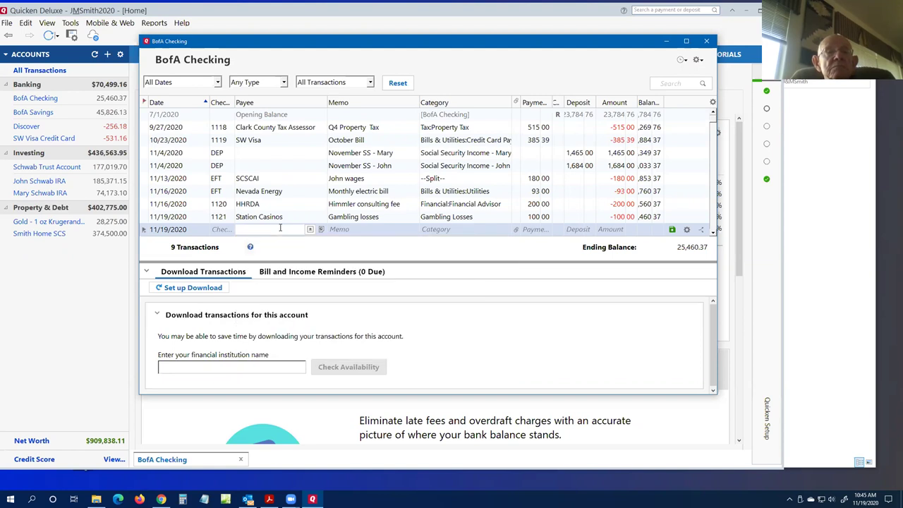
type("St")
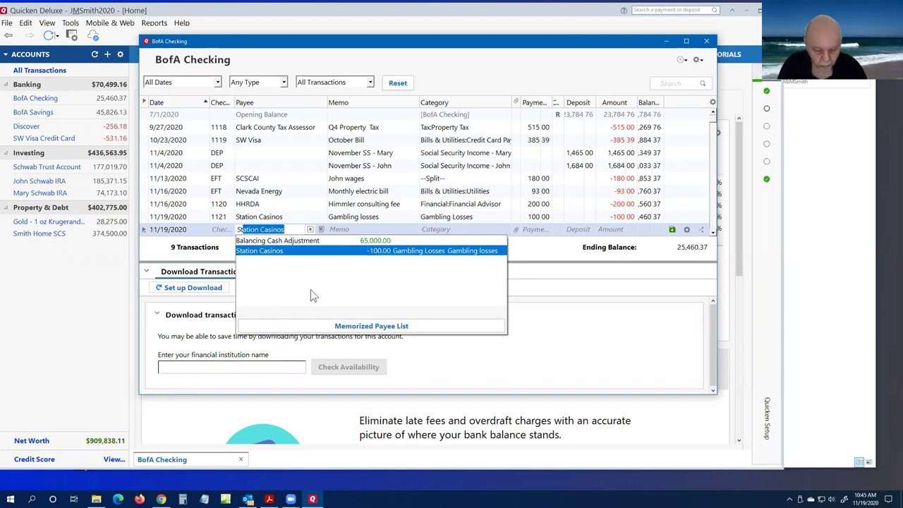
key("Escape")
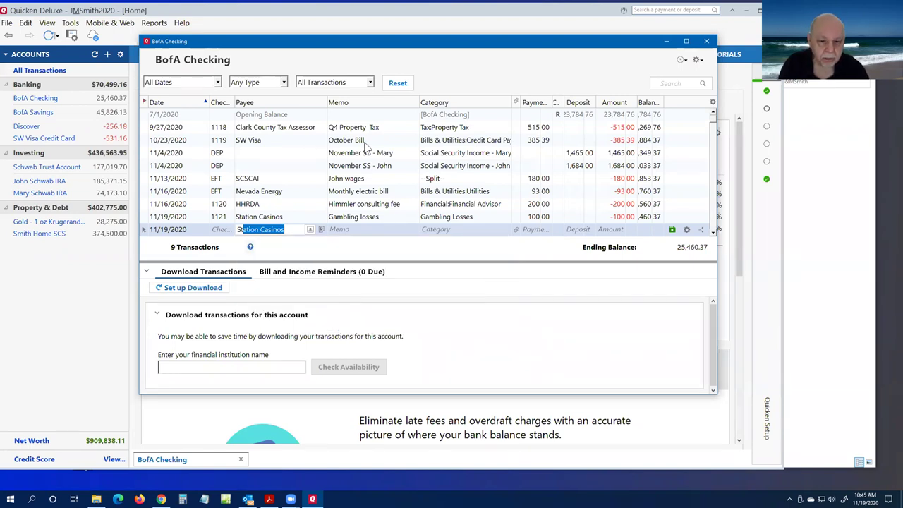
key("Escape")
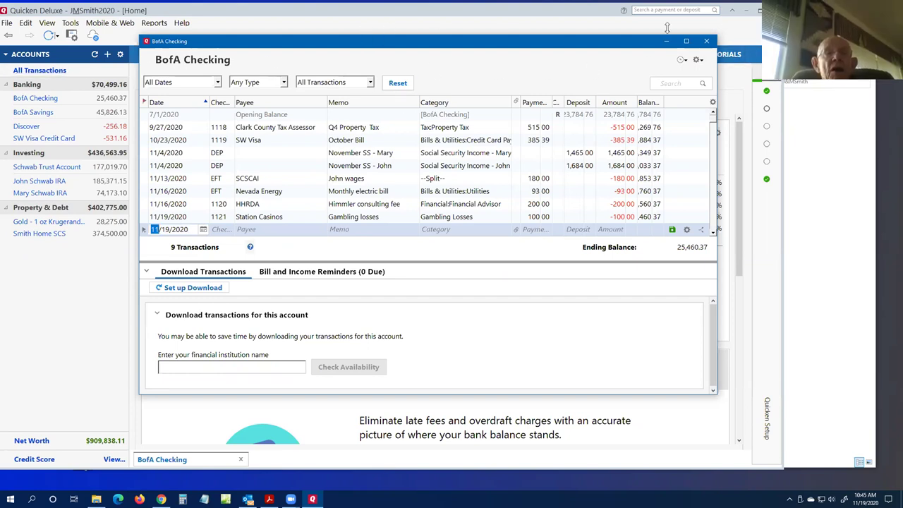
- Close the register and examine the Memorized Payee List with its window and Description column widened, closing the list when done
left_click(706, 41)
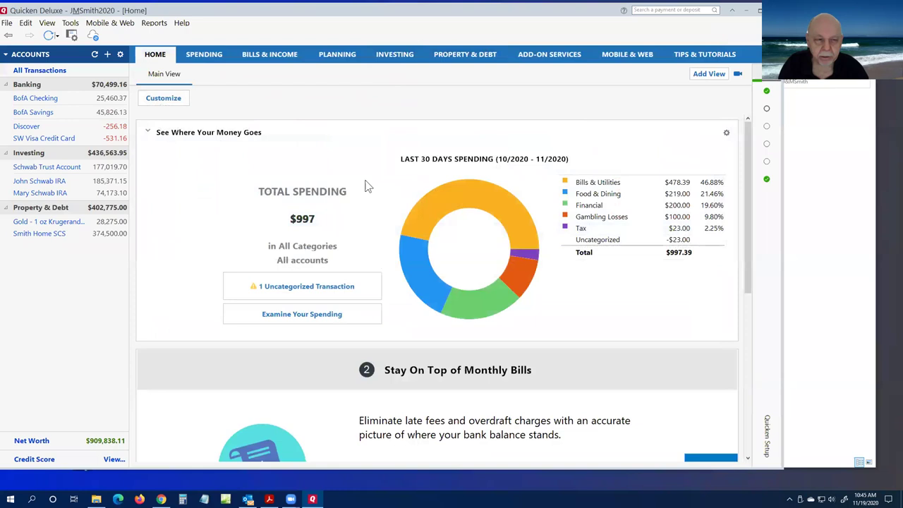
left_click(70, 23)
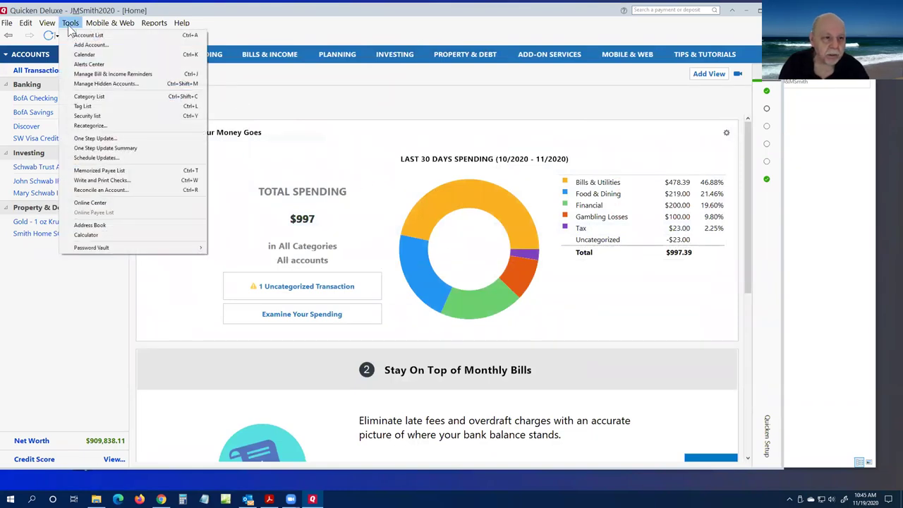
left_click(130, 171)
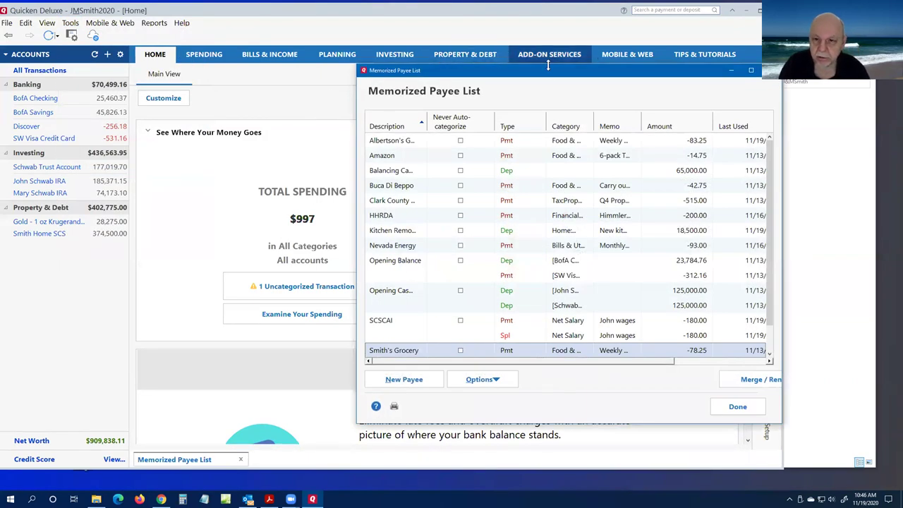
left_click_drag(549, 75, 374, 49)
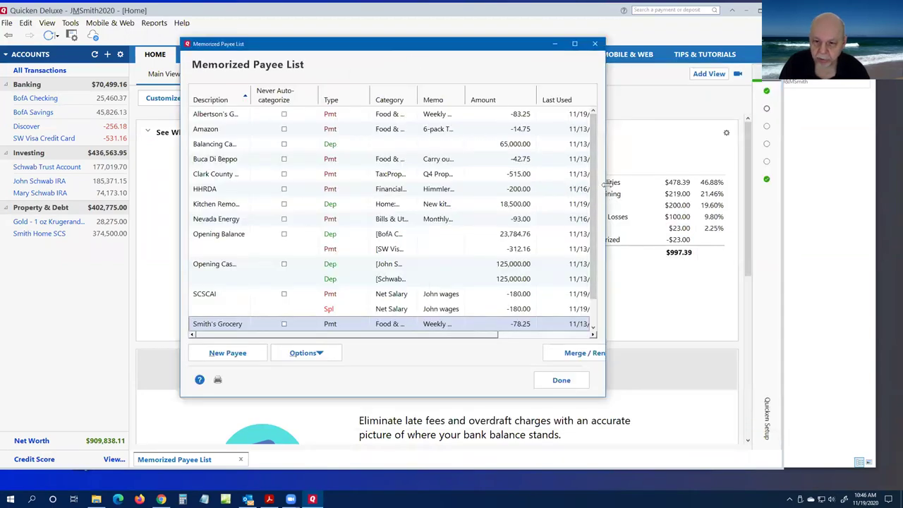
left_click_drag(606, 183, 696, 184)
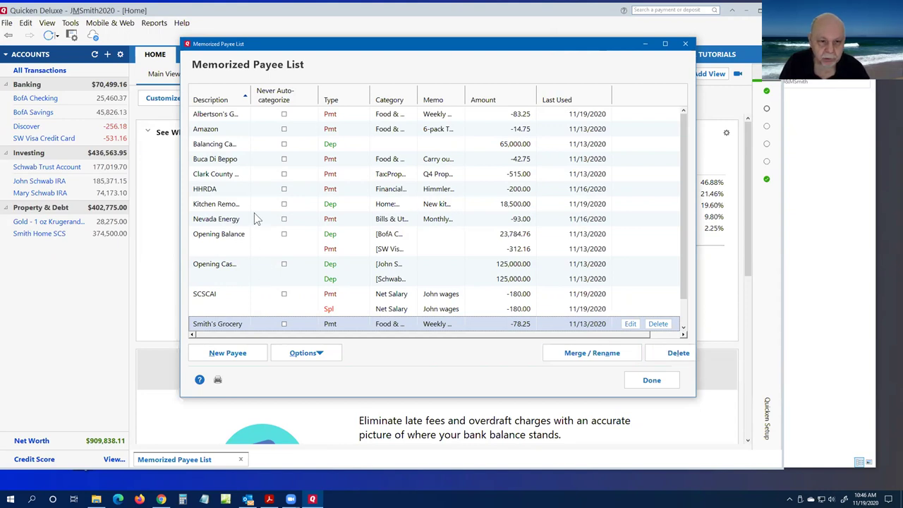
left_click_drag(251, 94, 272, 94)
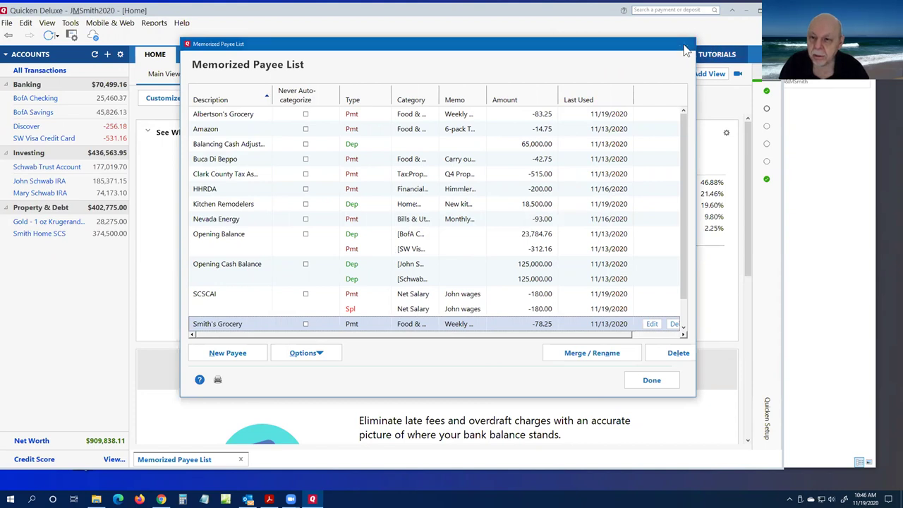
left_click(686, 47)
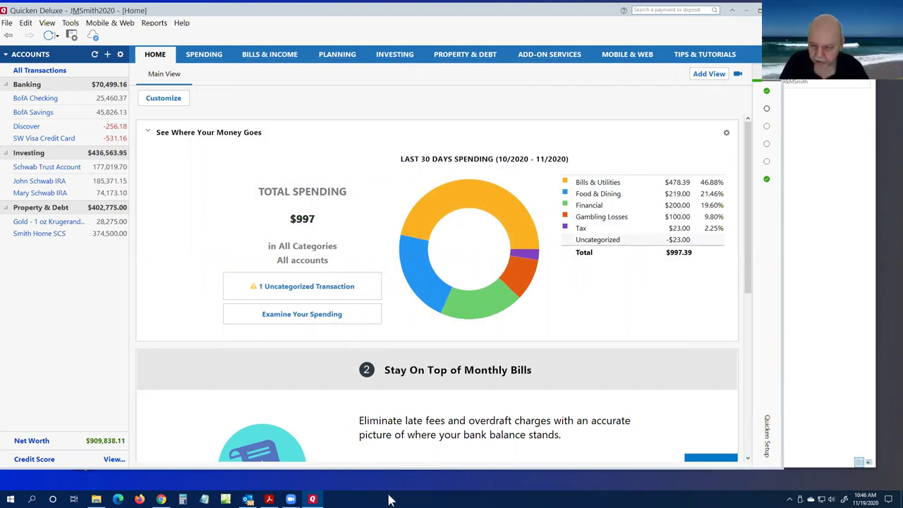
- Switch to the Quicken slides in Adobe Acrobat Reader and advance to page 11, Tracking Investments
left_click(314, 499)
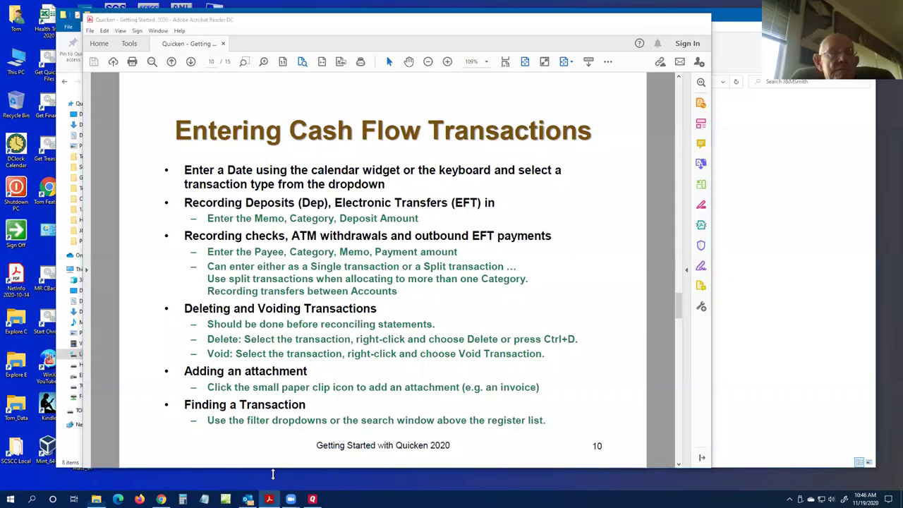
left_click(269, 499)
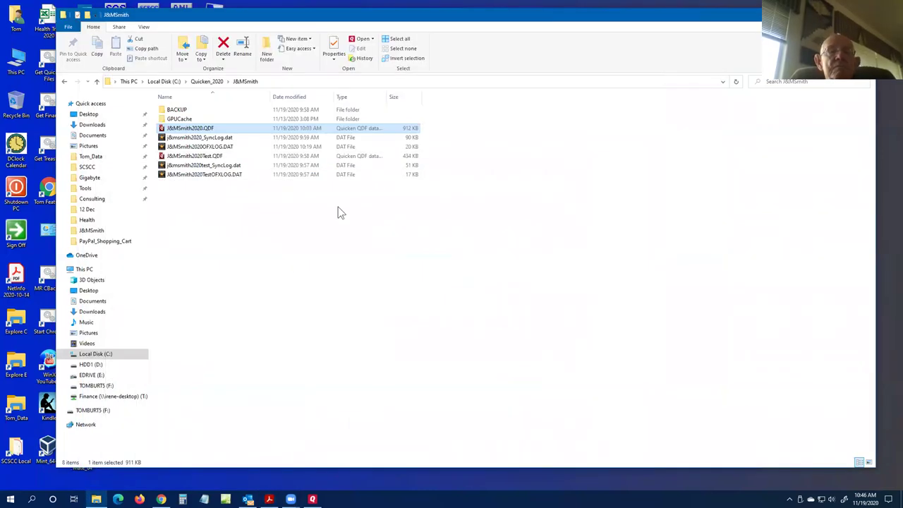
left_click(269, 499)
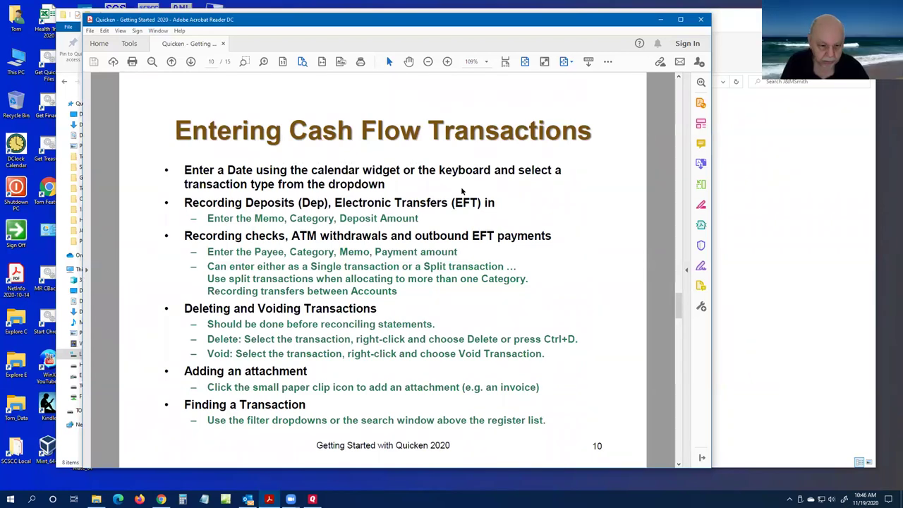
scroll(462, 190, "down", 1)
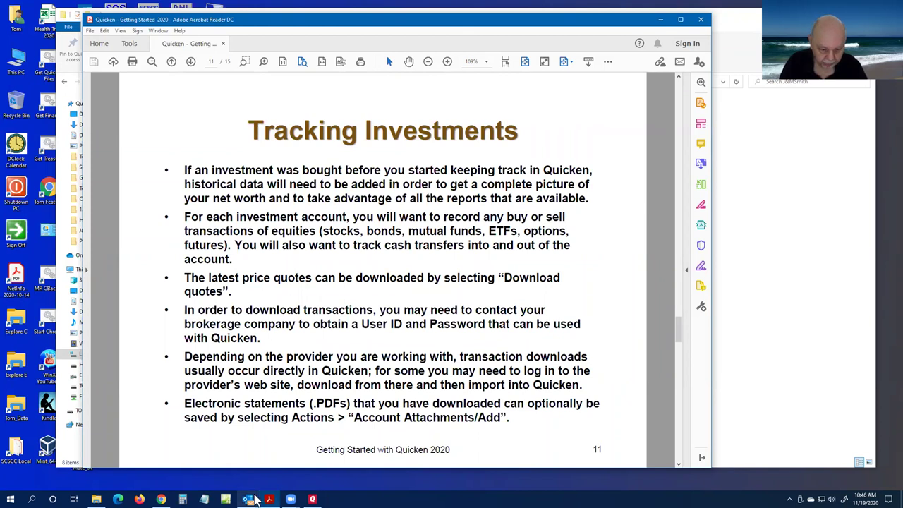
- Switch to Quicken, examine the investing portfolio with its update, tool and report options, and return to the slides in Acrobat Reader
left_click(315, 499)
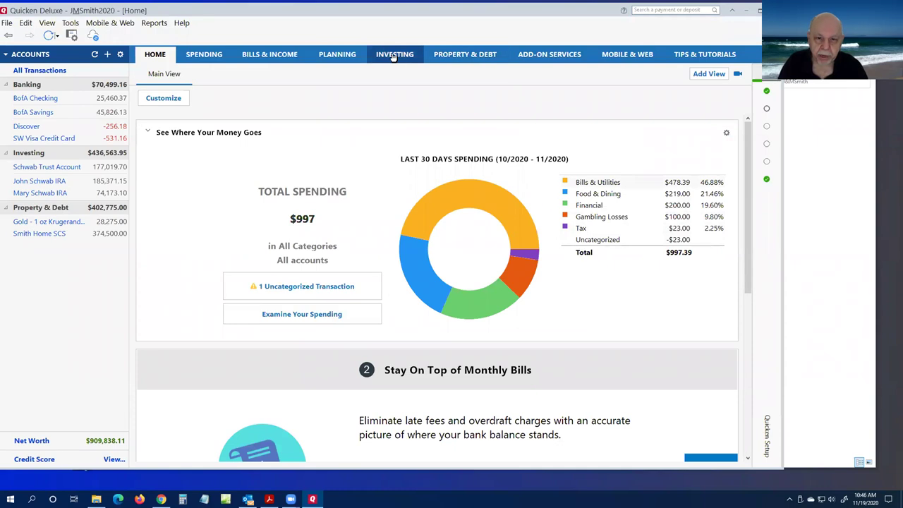
left_click(398, 60)
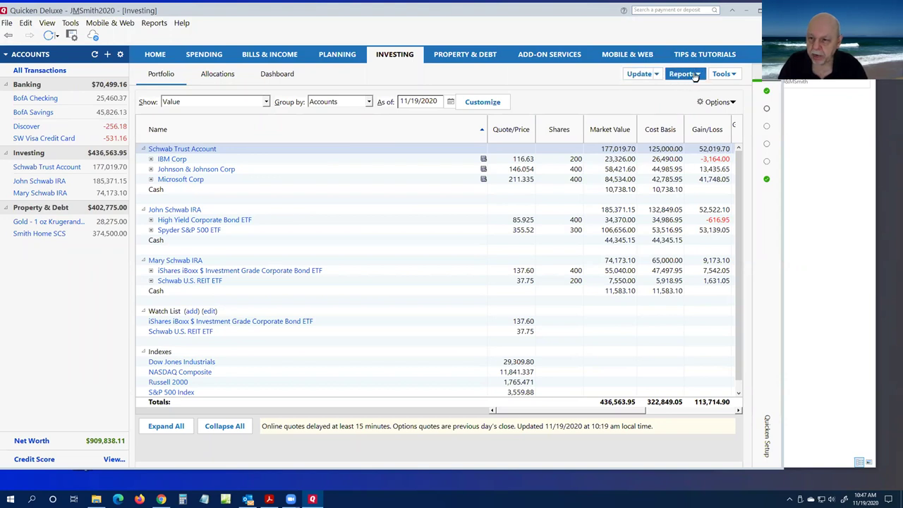
left_click(640, 74)
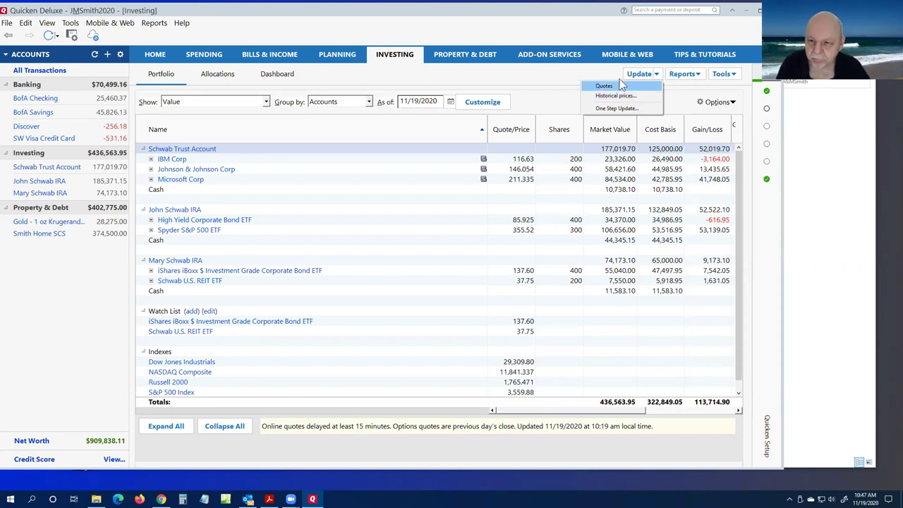
left_click(568, 68)
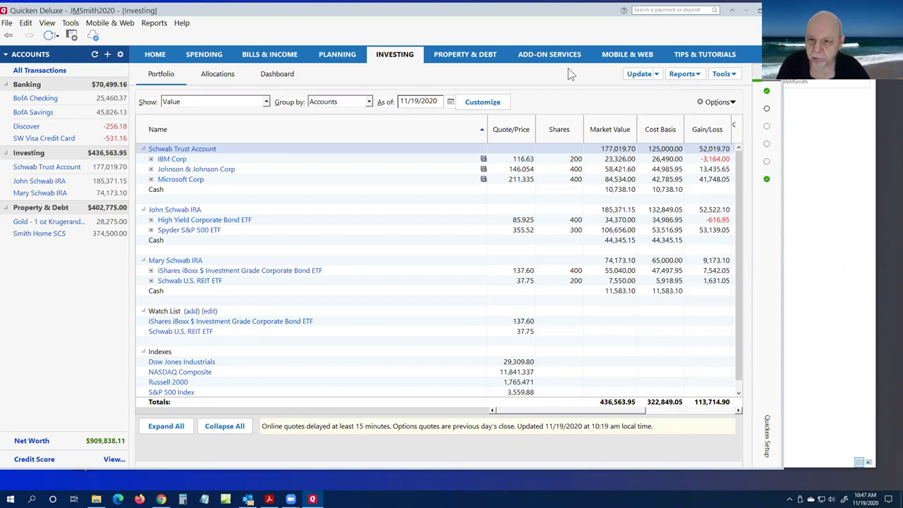
left_click(723, 76)
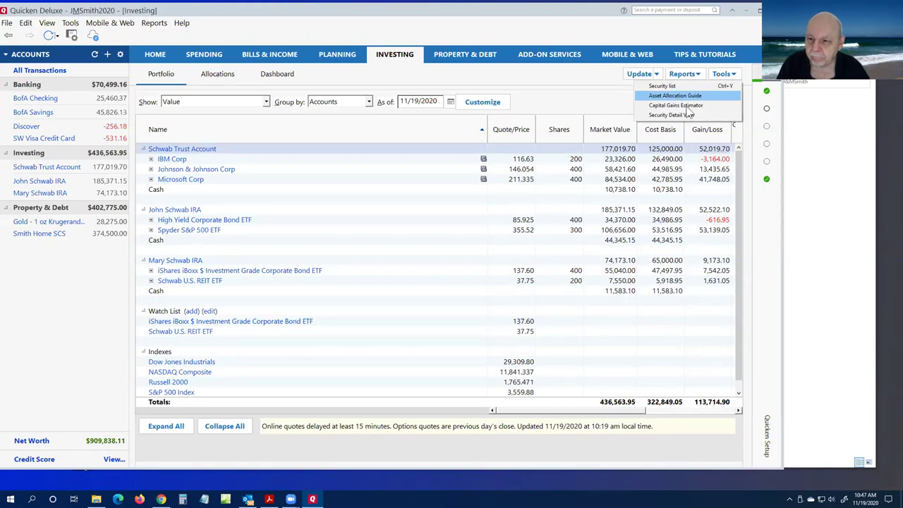
left_click(698, 74)
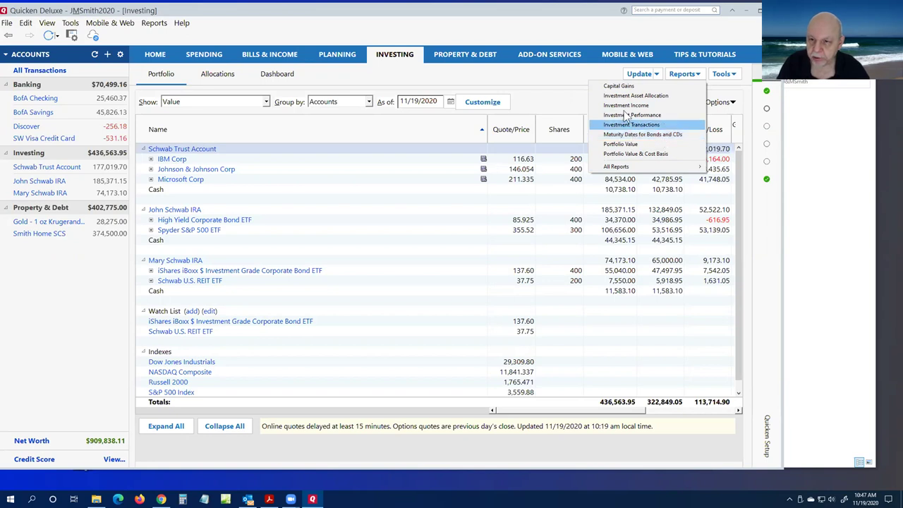
left_click(558, 71)
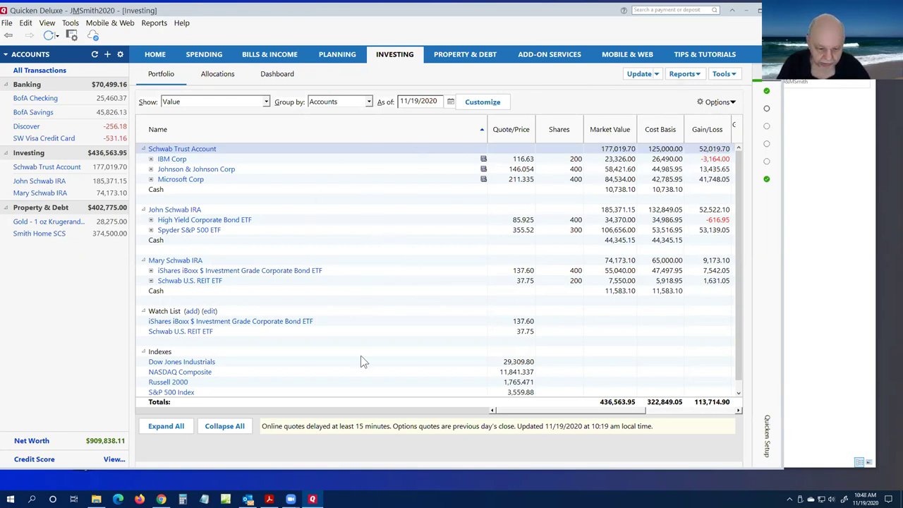
left_click(269, 499)
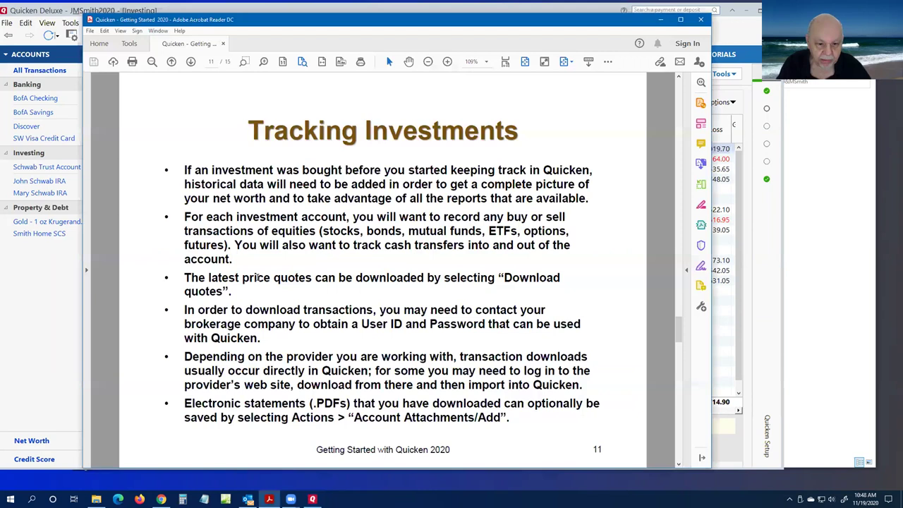
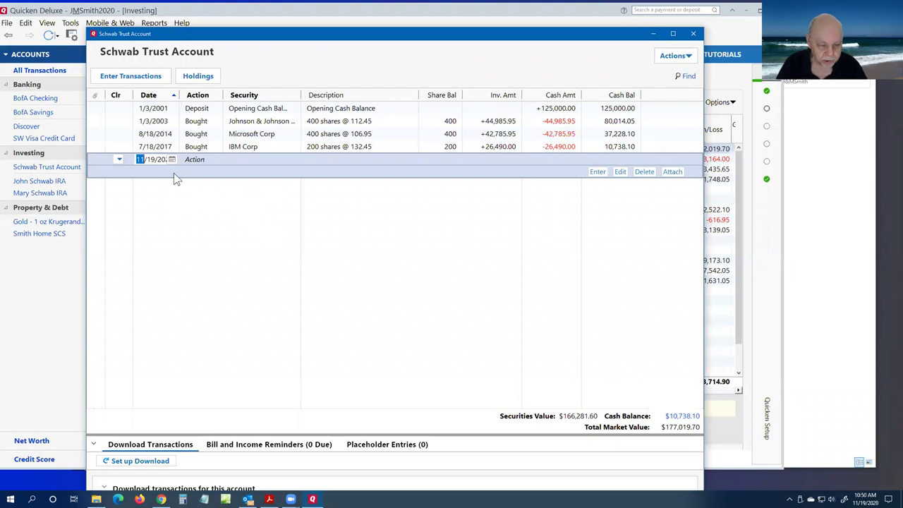
- Set the blank Schwab Trust Account transaction's action to Bought and add General Motors Co (GM) as its new security
key("Tab")
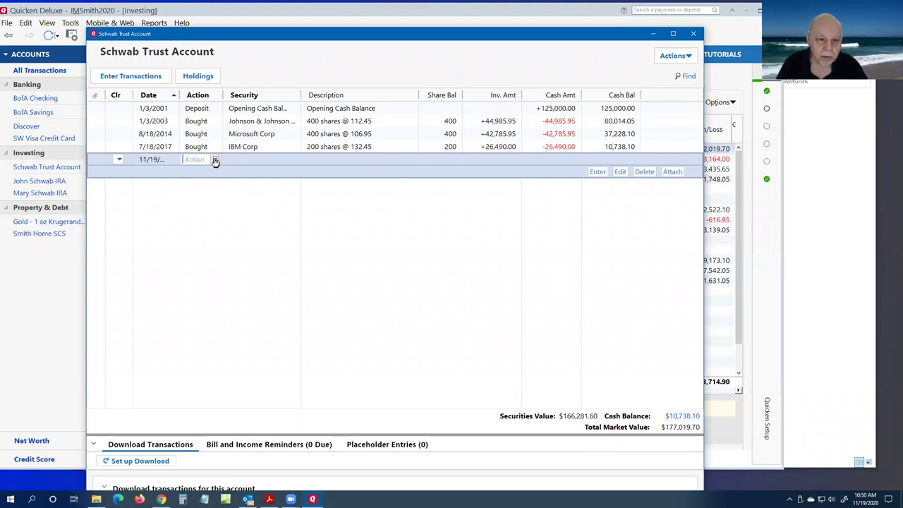
left_click(215, 161)
left_click(236, 169)
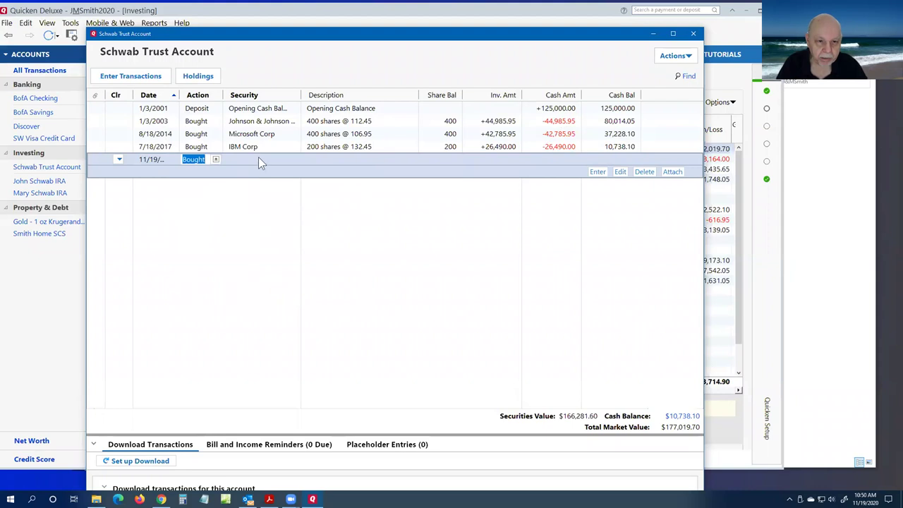
key("Tab")
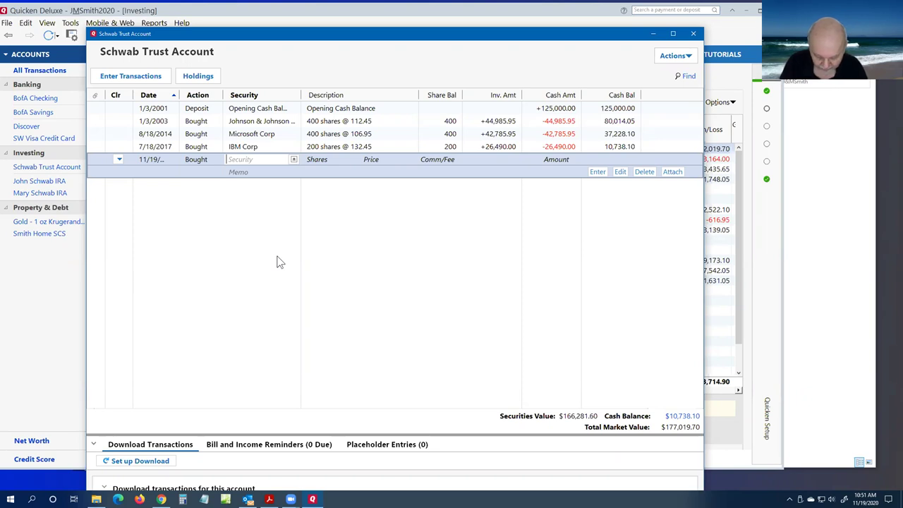
type("gm")
key("Tab")
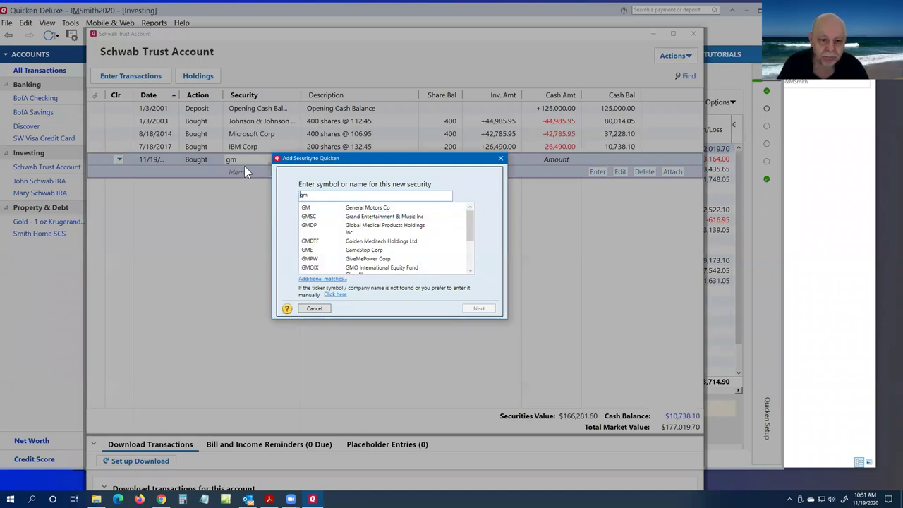
left_click(356, 209)
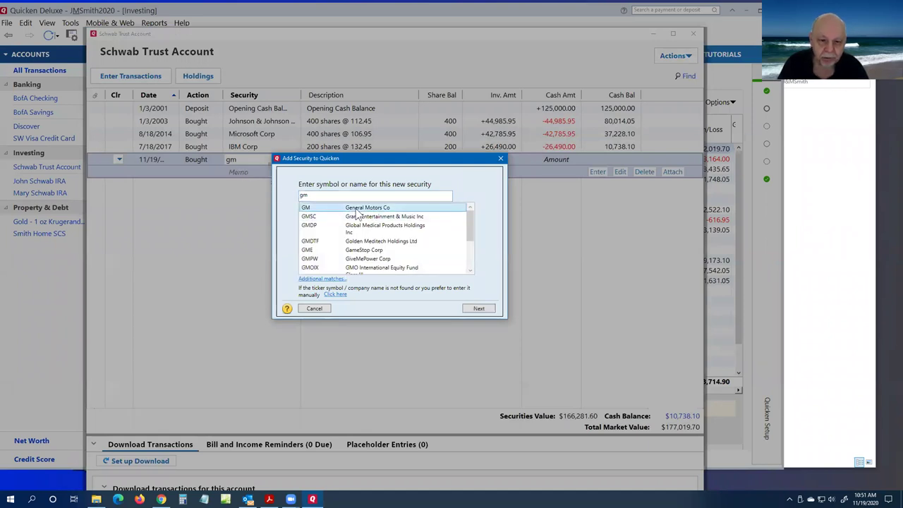
left_click(479, 308)
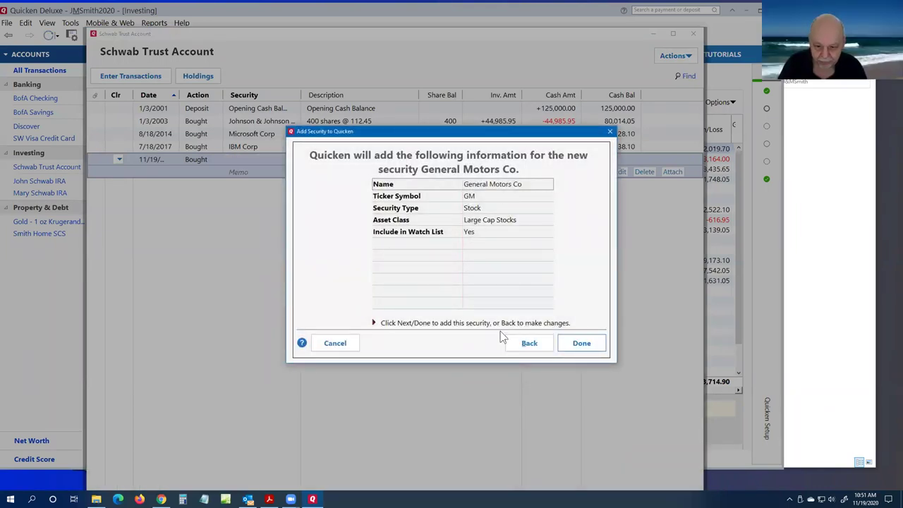
left_click(580, 343)
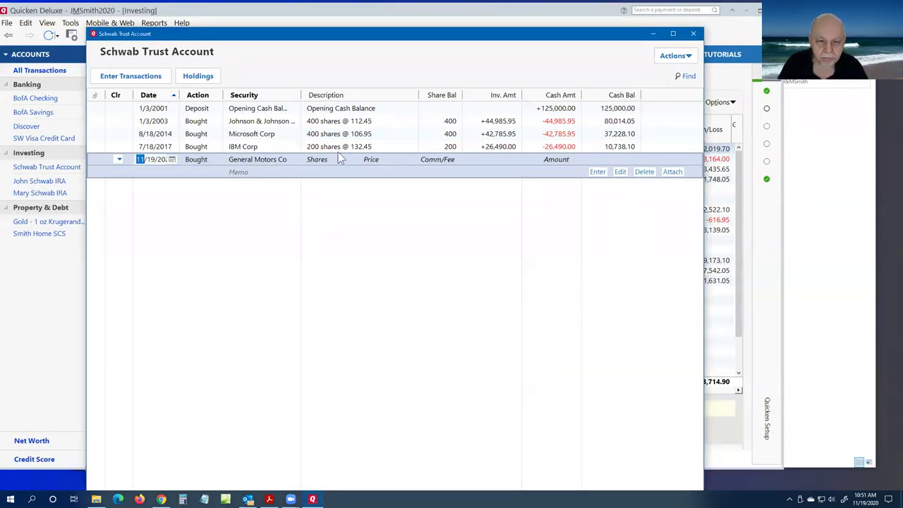
- Enter 100 shares at a price of 35.75 with no commission for the General Motors purchase, and record the transaction
key("Tab")
key("Tab")
key("Tab")
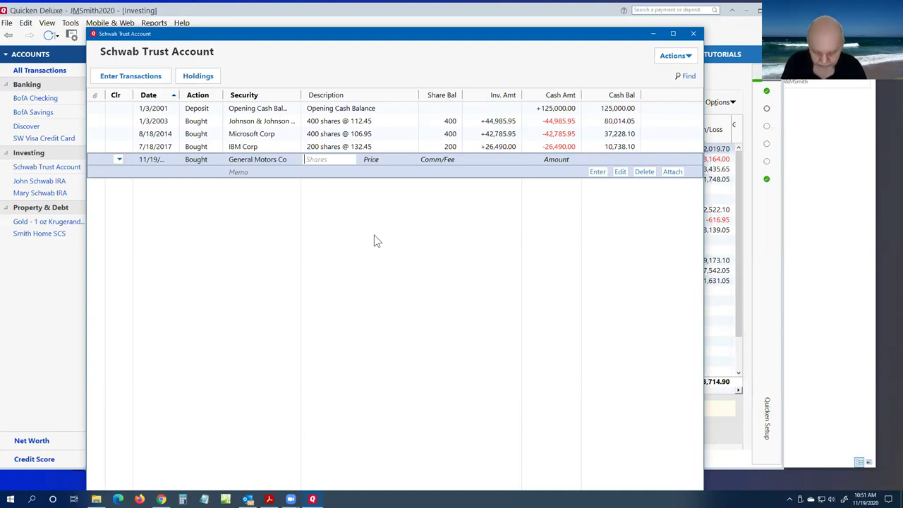
type("100")
key("Tab")
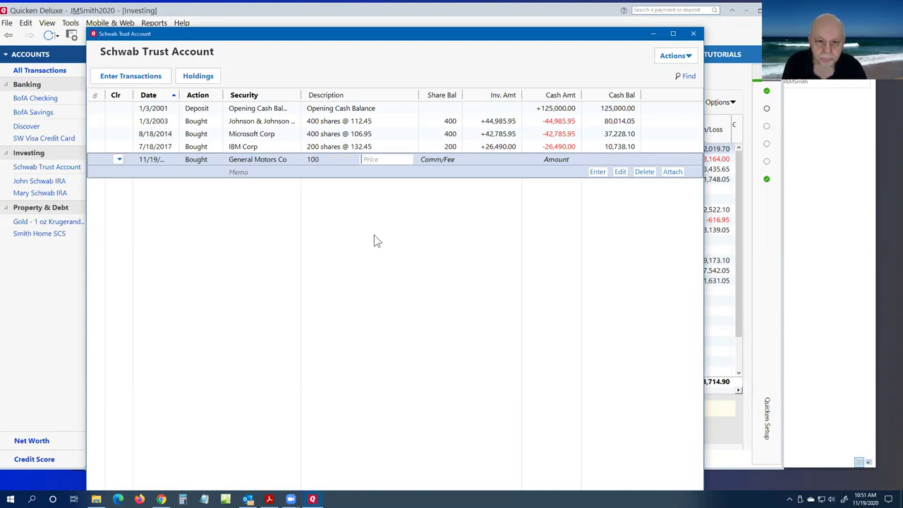
type("35.75")
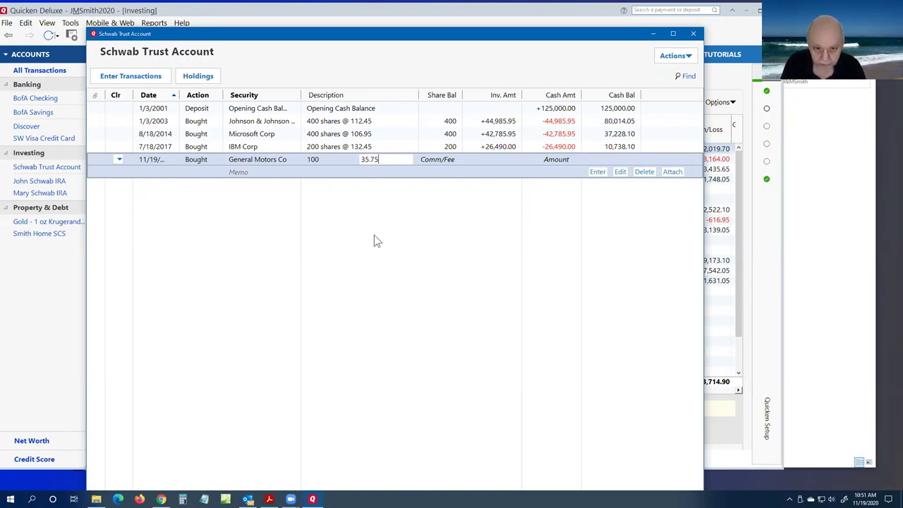
key("Tab")
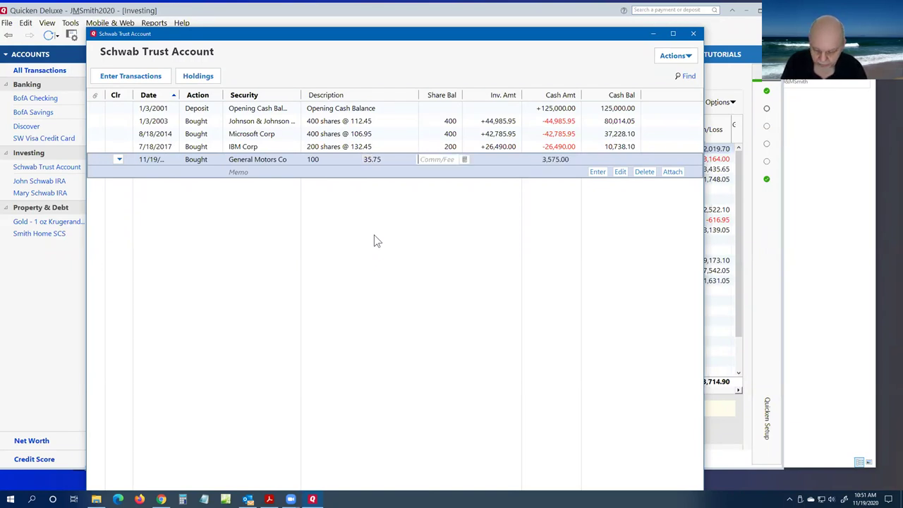
key("Tab")
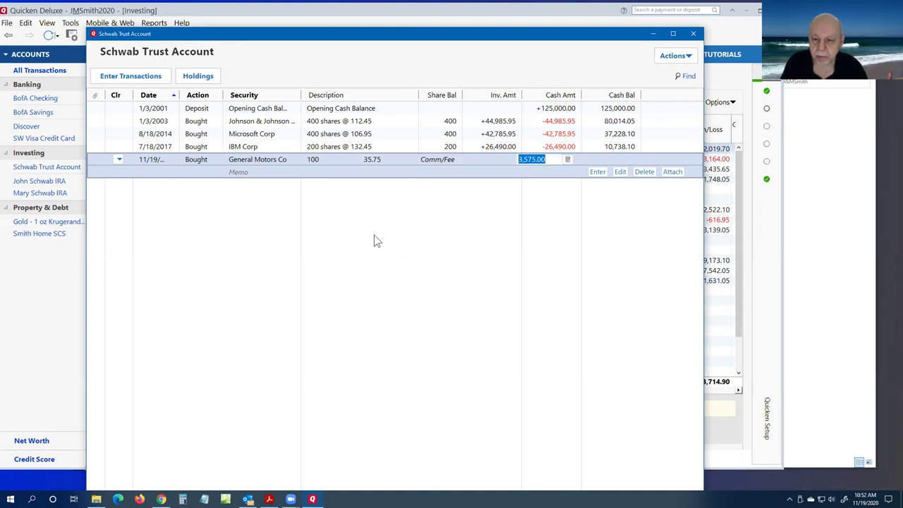
key("Tab")
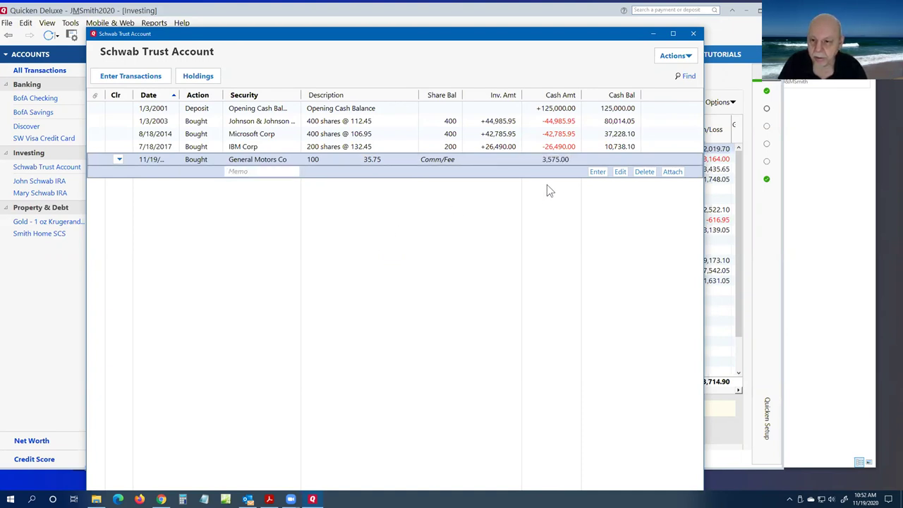
left_click(596, 171)
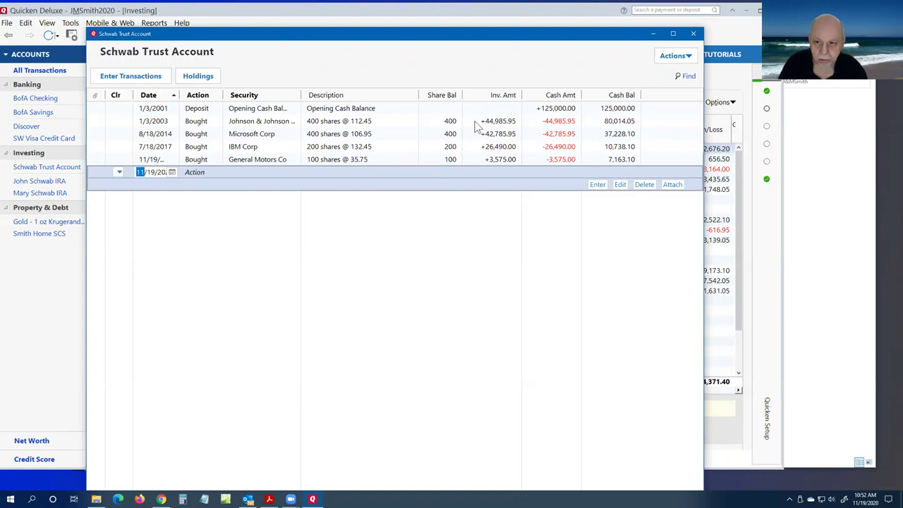
- Look at the date calendar for the blank transaction, widen the register window slightly, and close the Schwab Trust Account register
left_click(171, 173)
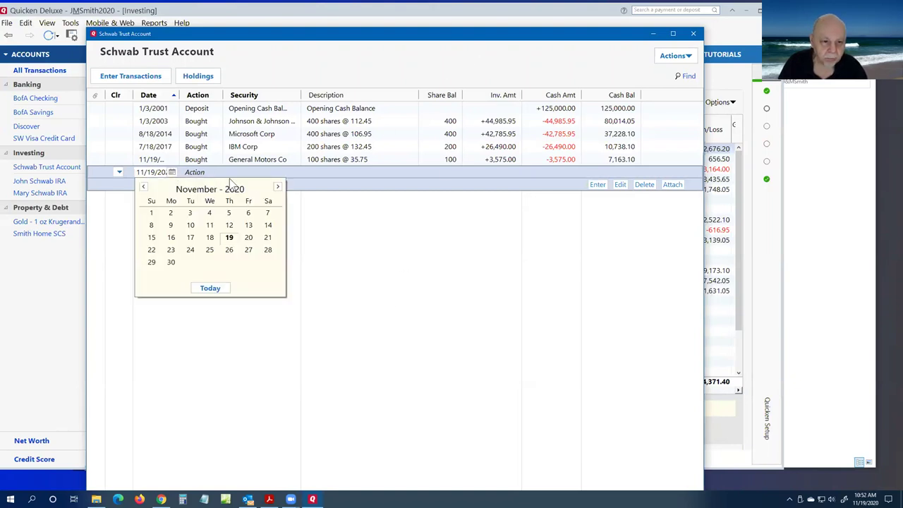
key("Escape")
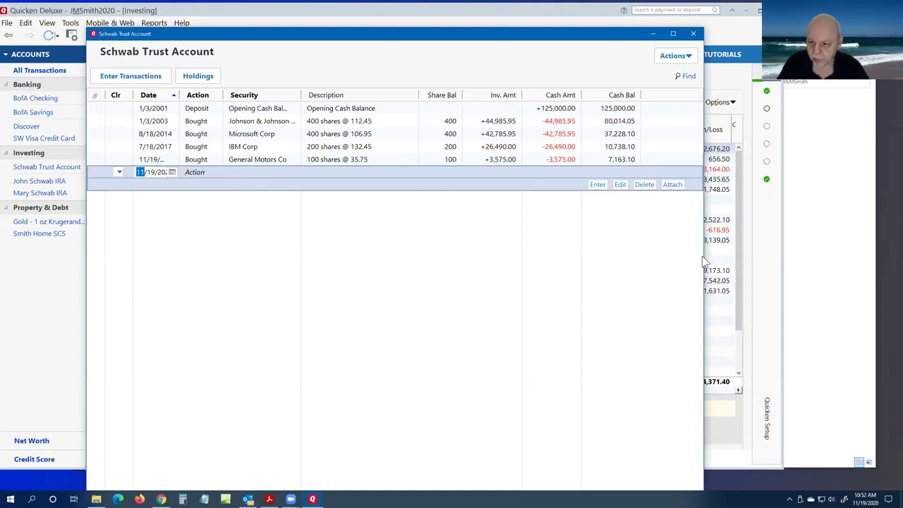
left_click_drag(704, 252, 719, 254)
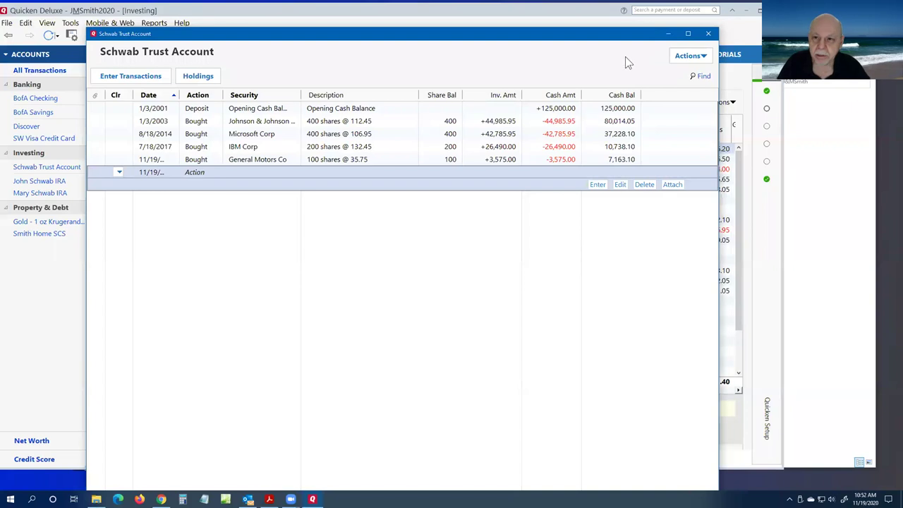
left_click(709, 34)
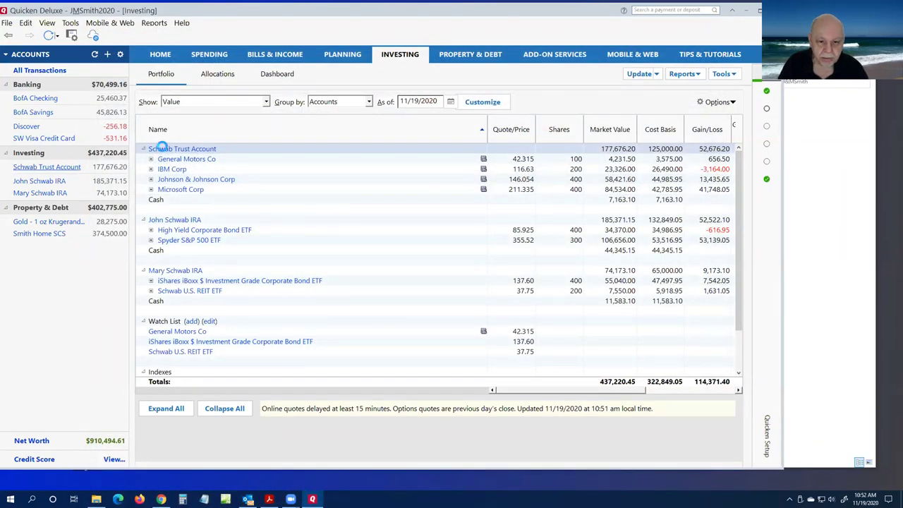
- Reopen the Schwab Trust Account register, examine its holdings in a widened Account Overview window, and review the available account actions
left_click(154, 147)
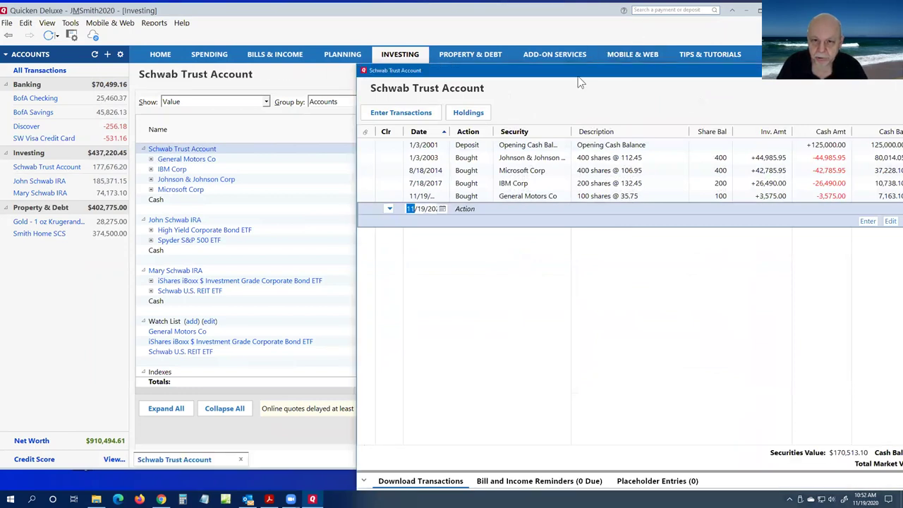
left_click_drag(575, 76, 260, 45)
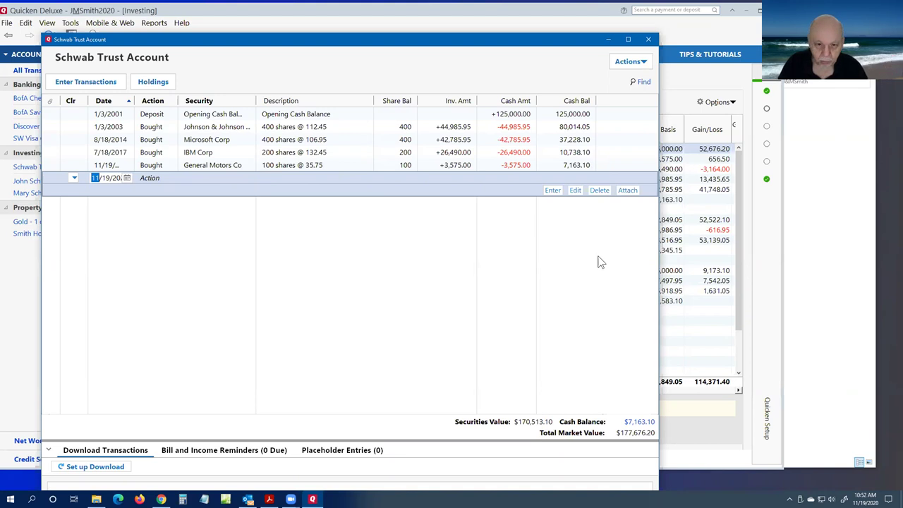
left_click(153, 82)
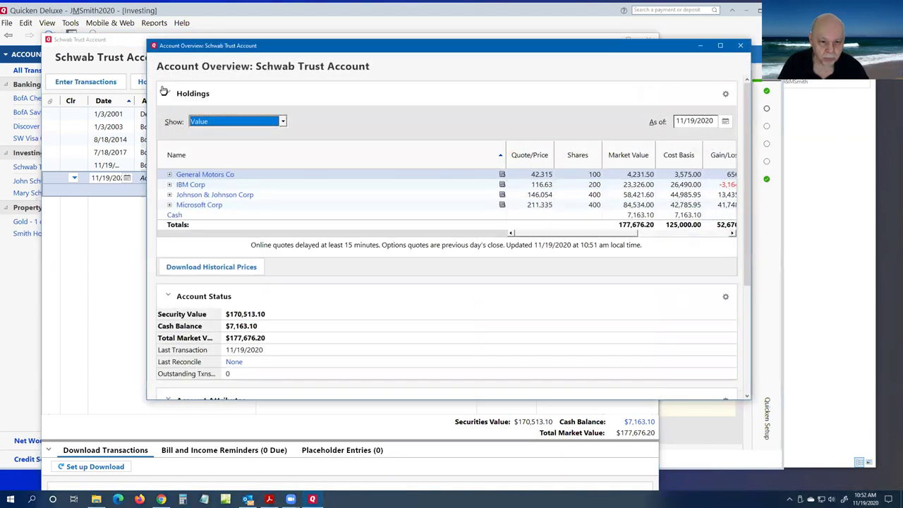
left_click_drag(452, 47, 347, 33)
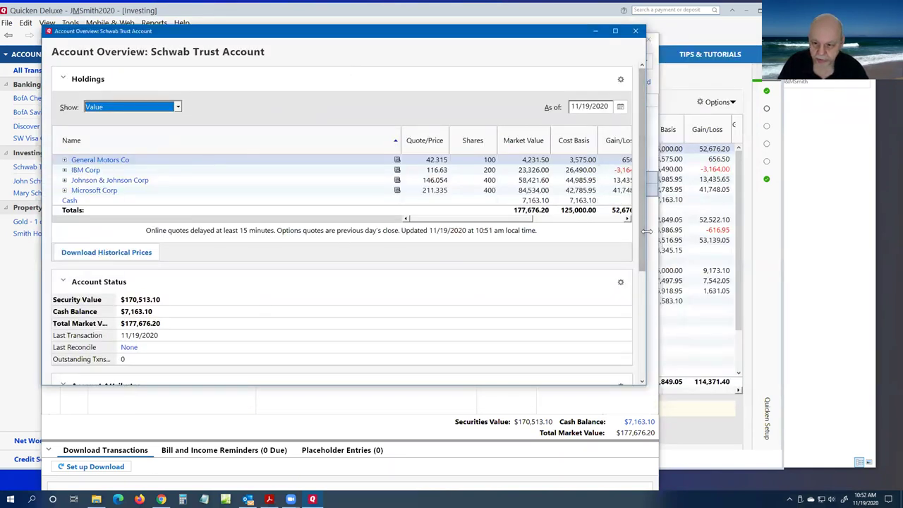
left_click_drag(646, 231, 746, 237)
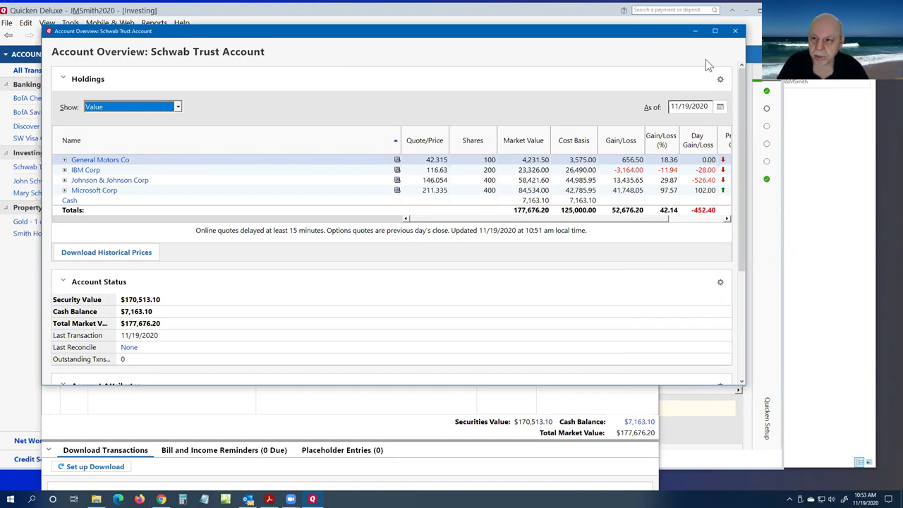
left_click_drag(706, 35, 688, 42)
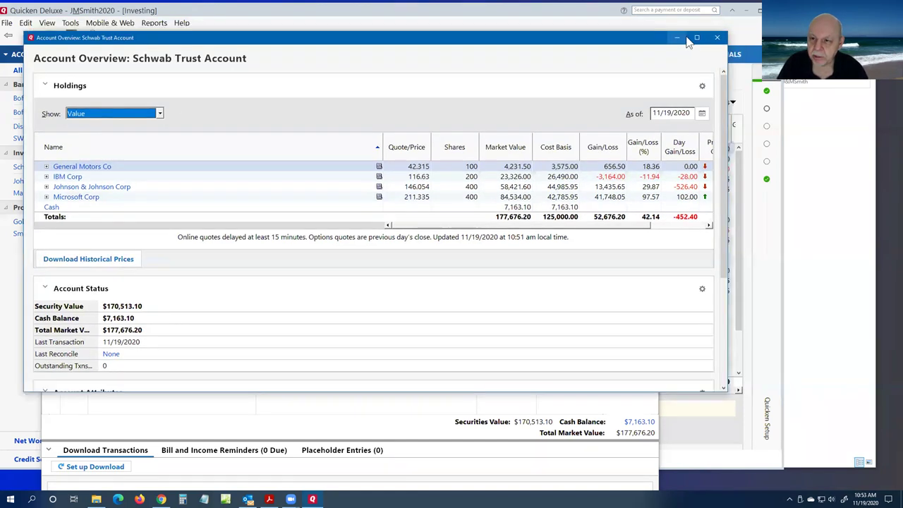
left_click(716, 39)
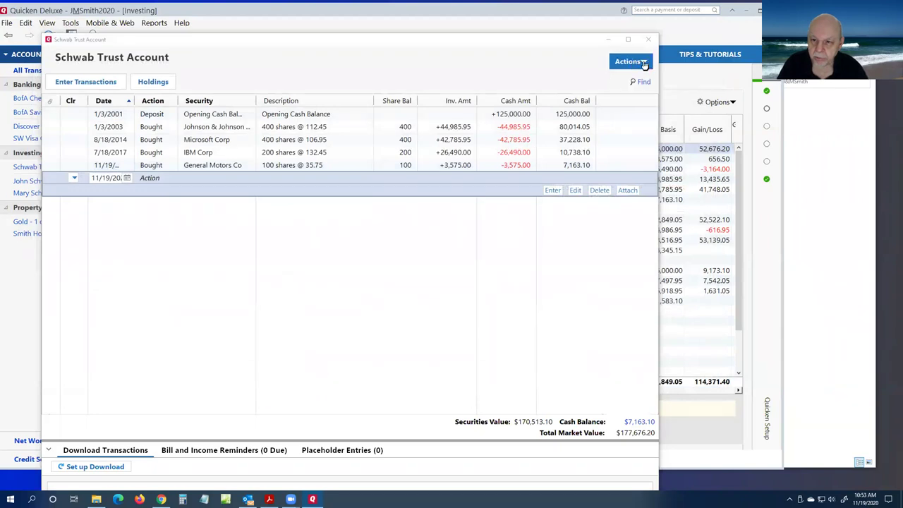
left_click(630, 62)
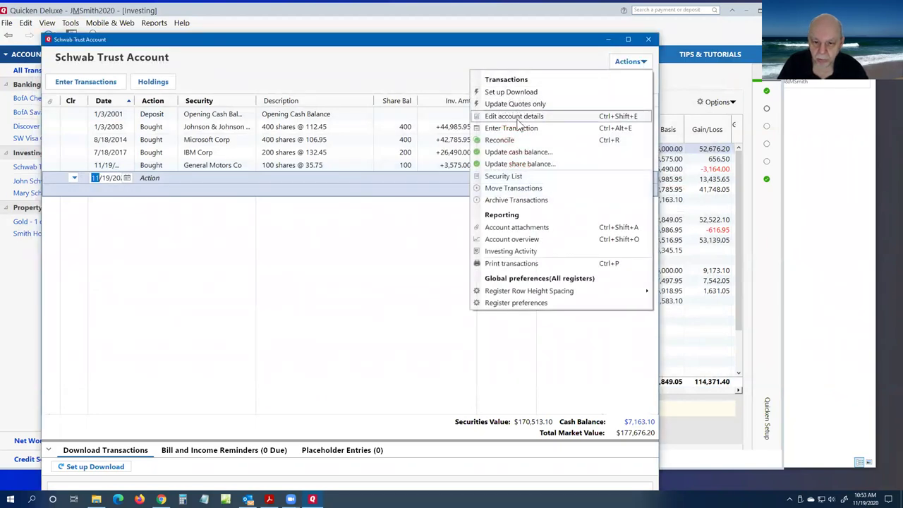
left_click(519, 59)
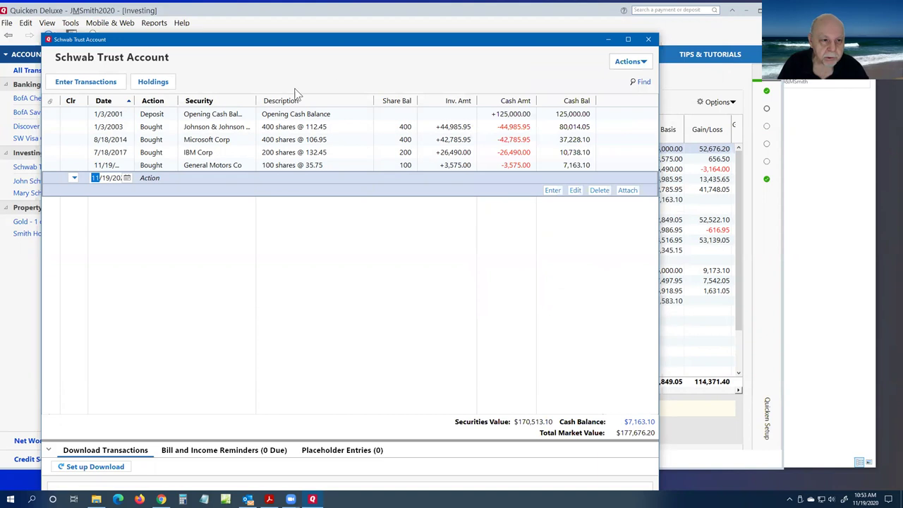
- Close the Schwab Trust Account register and update the investment quotes in the portfolio
left_click(648, 39)
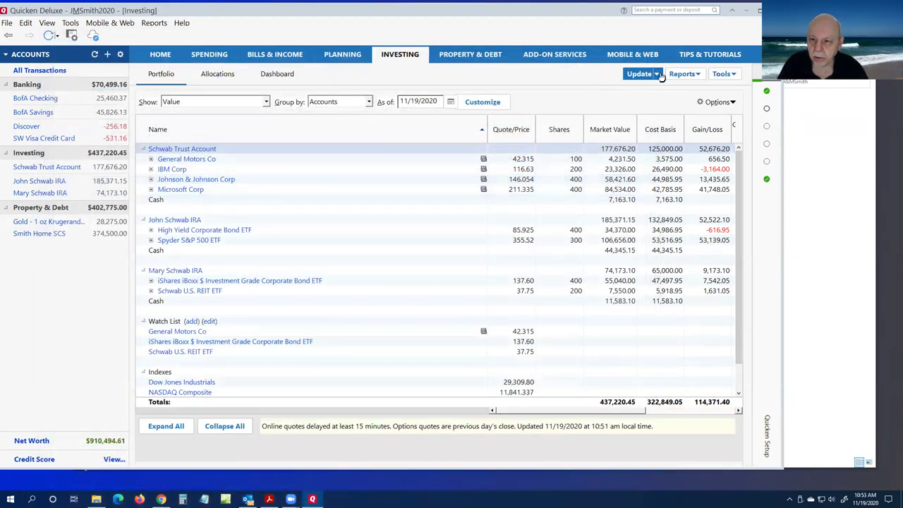
left_click(659, 75)
left_click(606, 86)
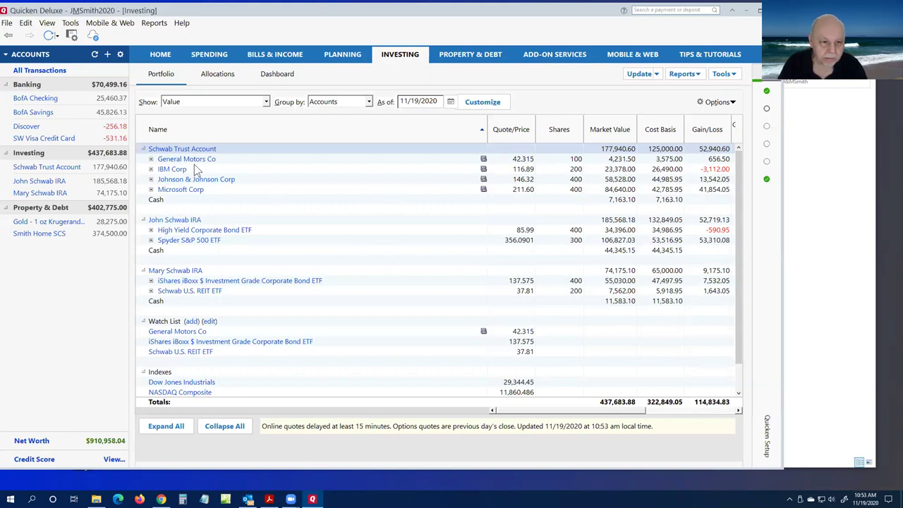
- Examine General Motors Co's holdings, quote details and price history in a widened Security Detail View, closing it when done
left_click(183, 163)
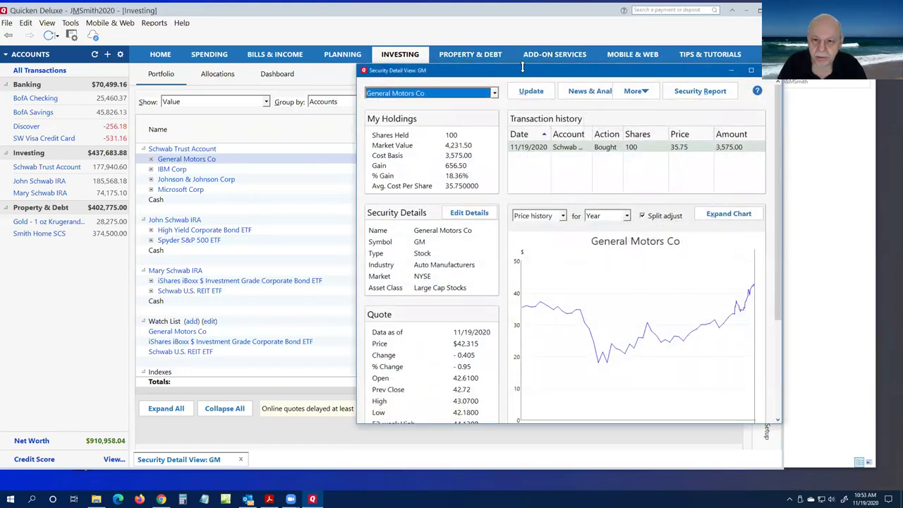
left_click_drag(522, 74, 313, 69)
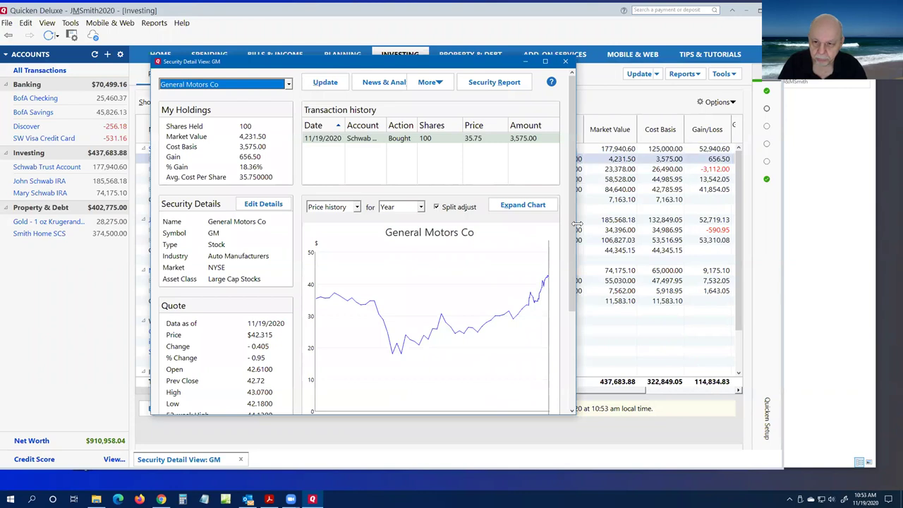
left_click_drag(577, 224, 728, 223)
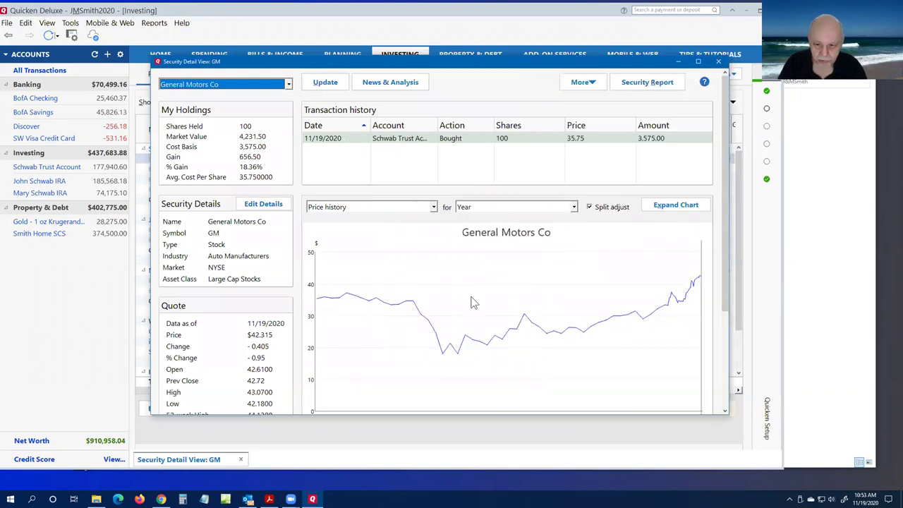
left_click_drag(724, 264, 712, 308)
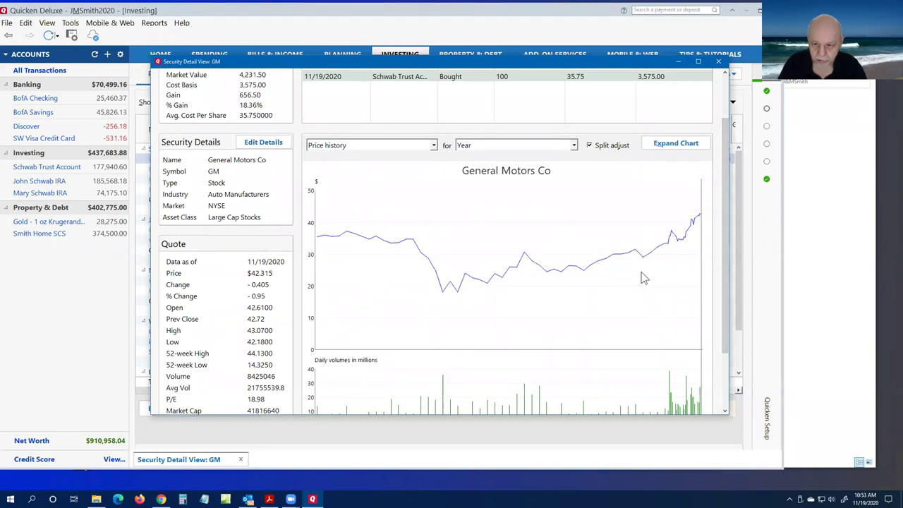
scroll(727, 151, "up", 2)
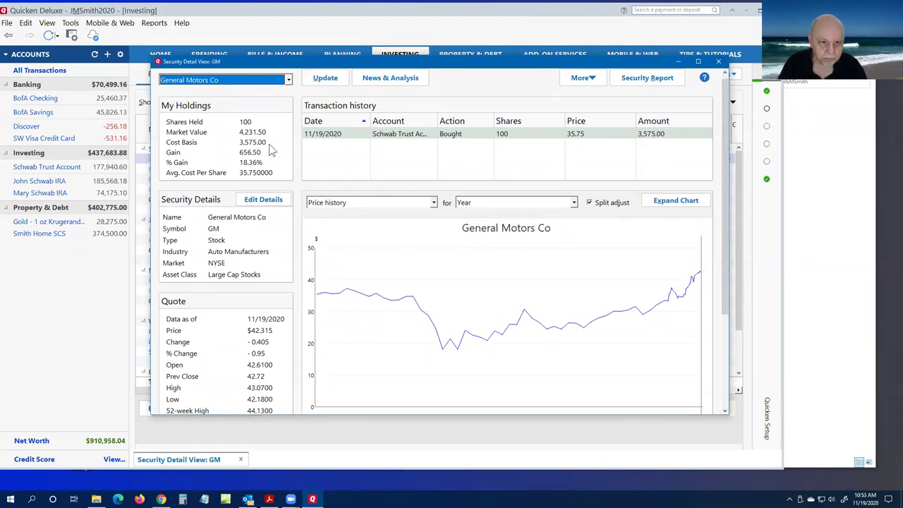
left_click(719, 65)
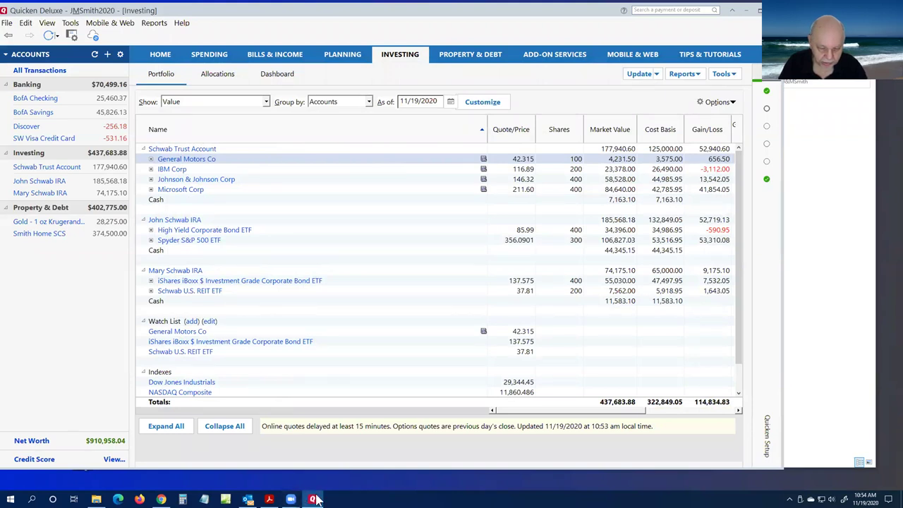
- Switch to Acrobat Reader and view the Entering Asset Transactions slide
left_click(271, 500)
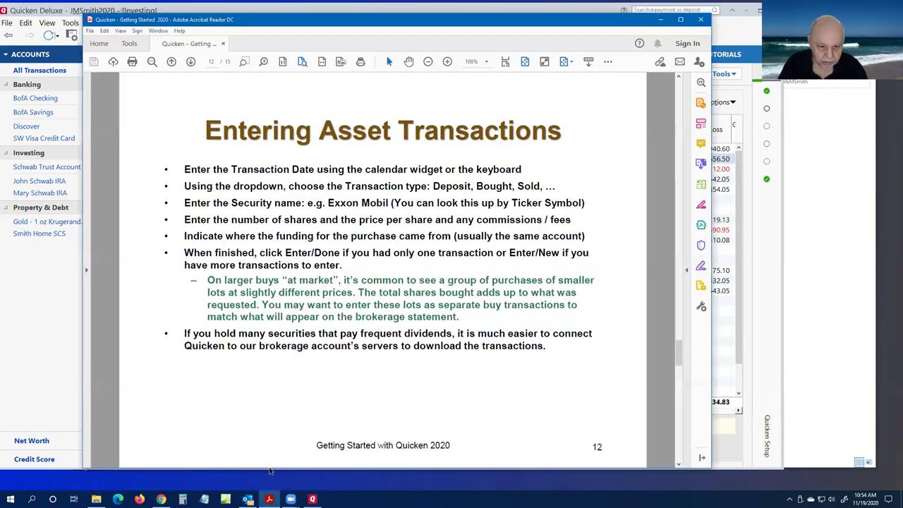
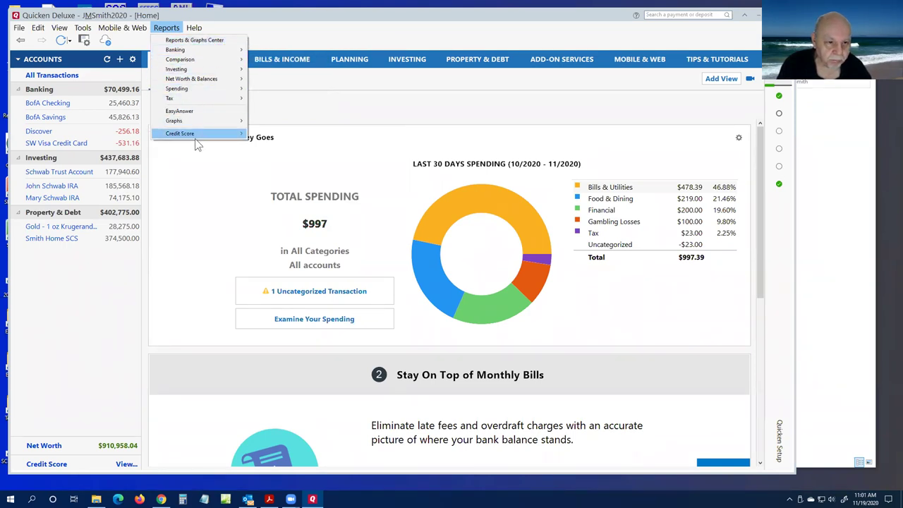
- Run the Tax Summary report for the current year, enlarge its window to review income and expenses, and close it
mouse_move(198, 137)
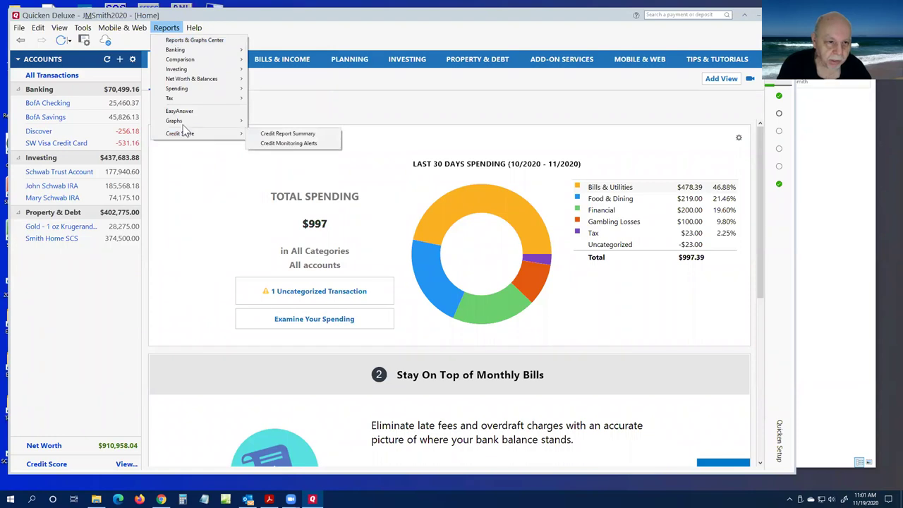
mouse_move(180, 100)
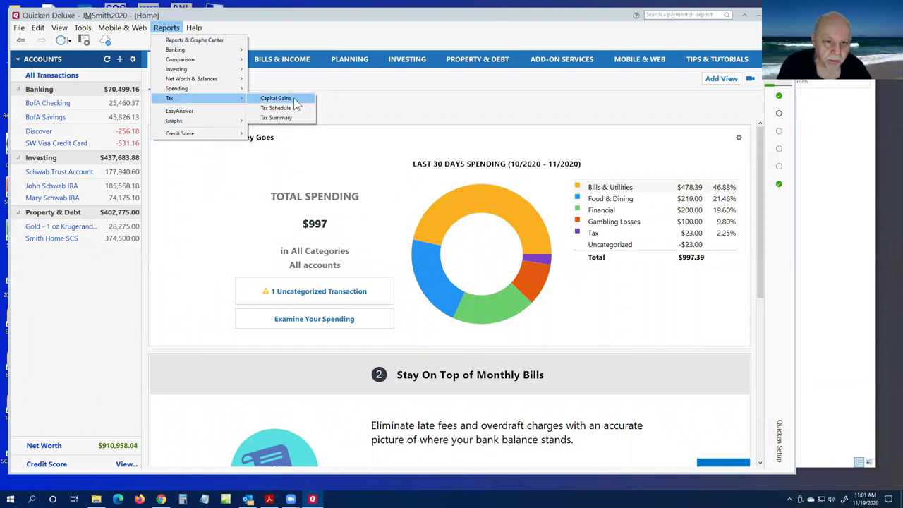
left_click(276, 118)
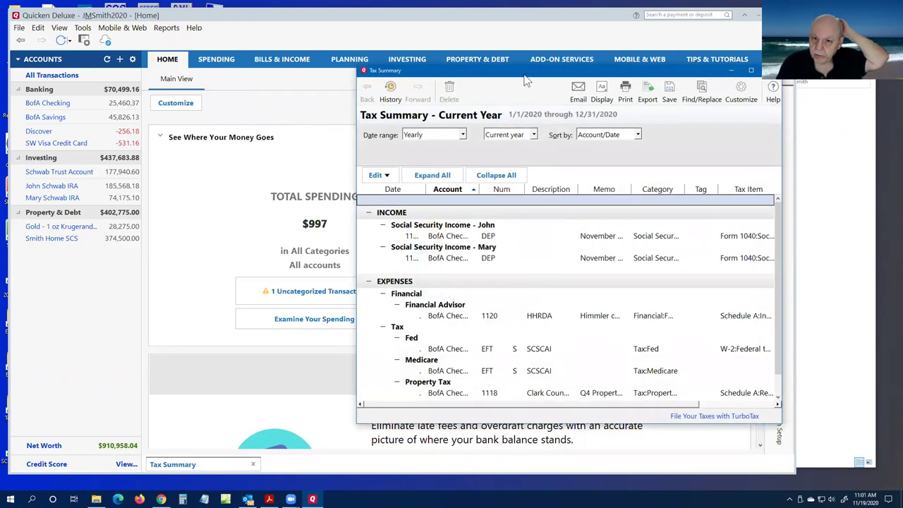
left_click_drag(504, 74, 271, 36)
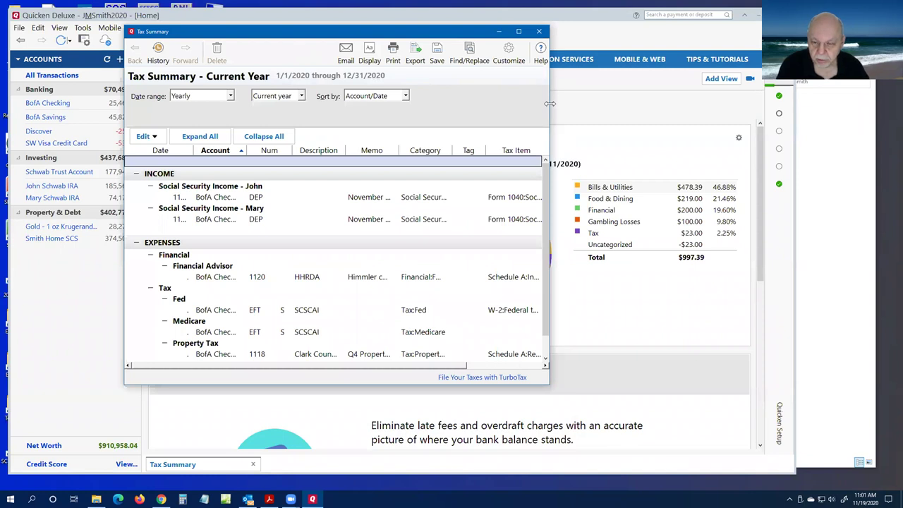
left_click_drag(550, 104, 710, 104)
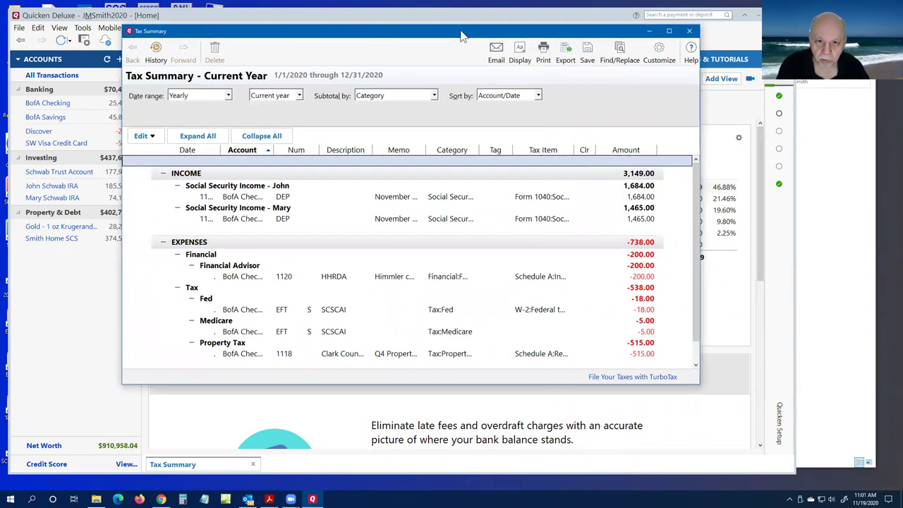
left_click_drag(494, 31, 471, 24)
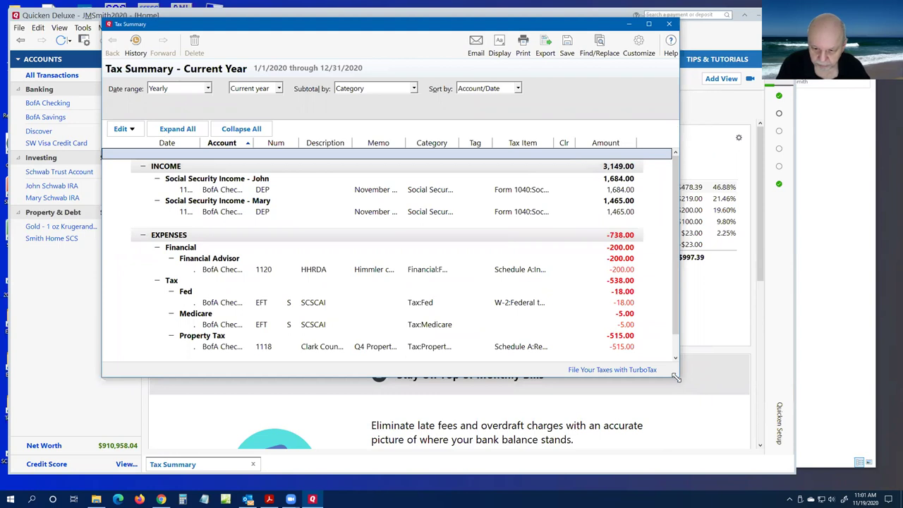
left_click_drag(676, 378, 691, 429)
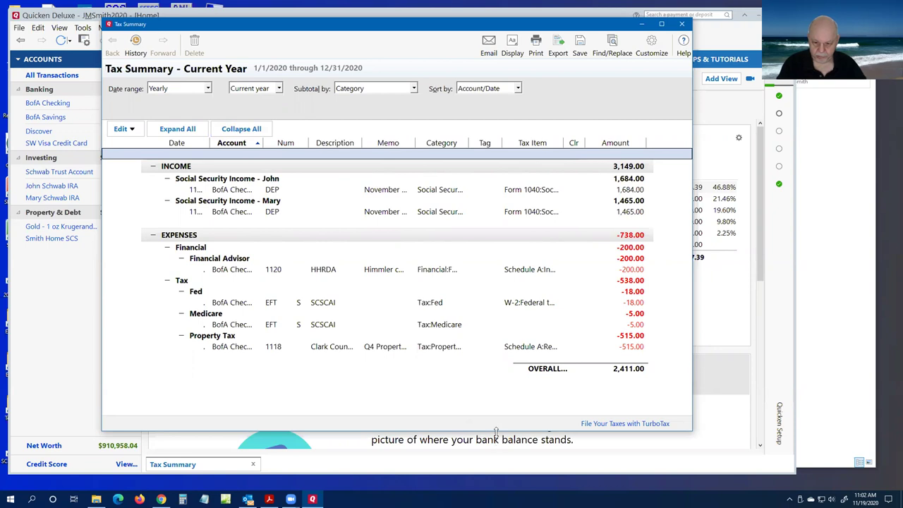
left_click_drag(496, 430, 493, 460)
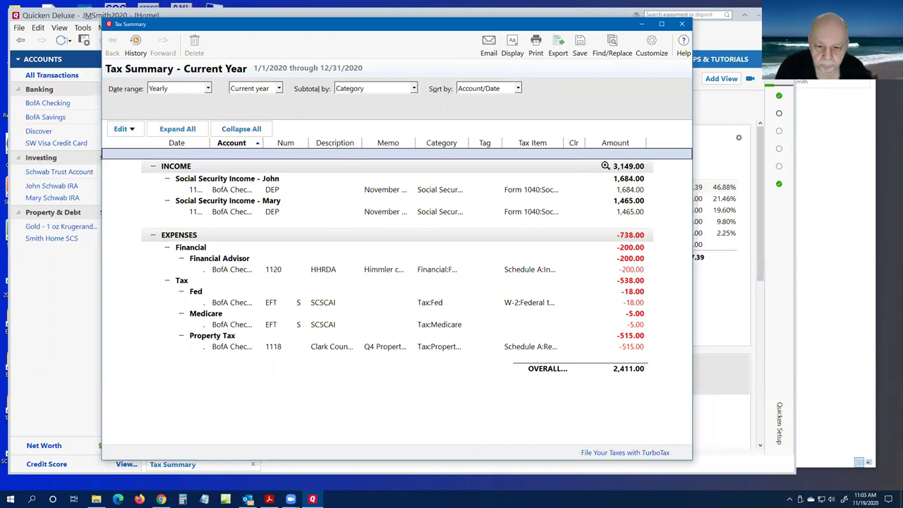
left_click(684, 24)
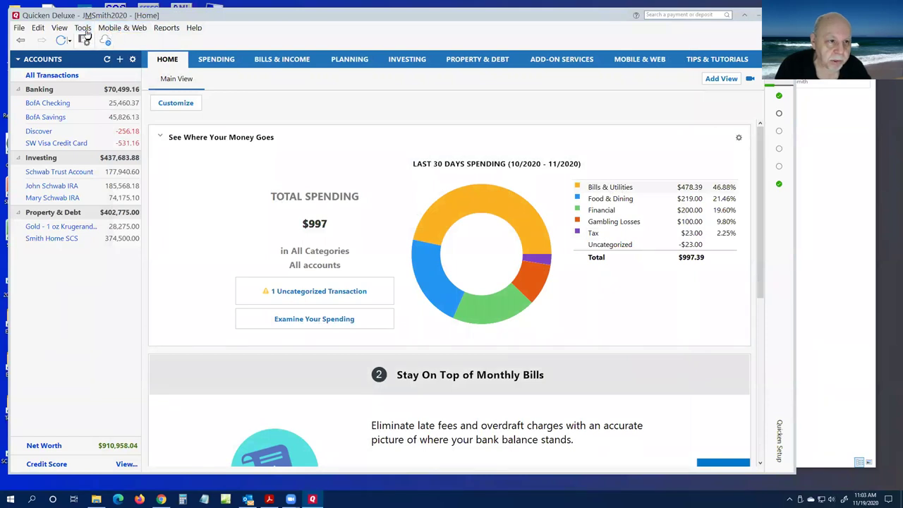
- Run the Net Worth report as of 11/19/2020 from the Reports & Graphs Center and enlarge its window to show the full report
left_click(165, 28)
left_click(205, 41)
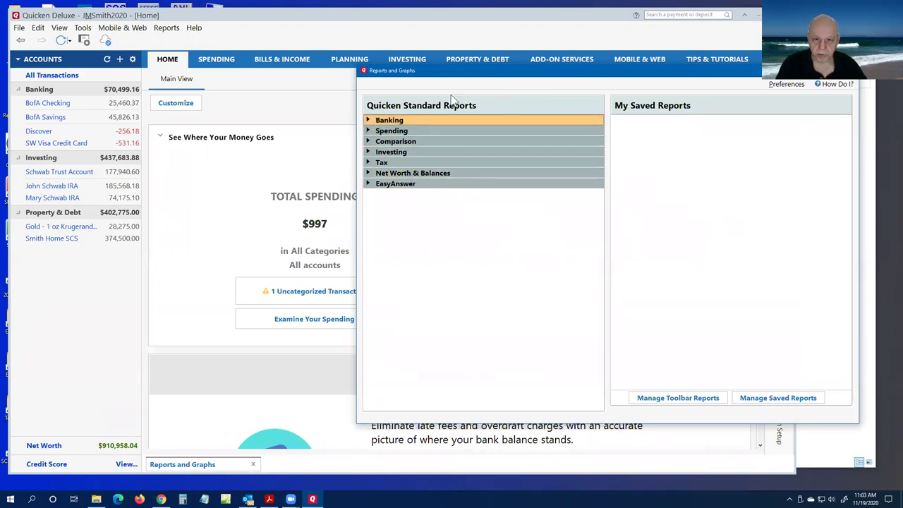
left_click(368, 175)
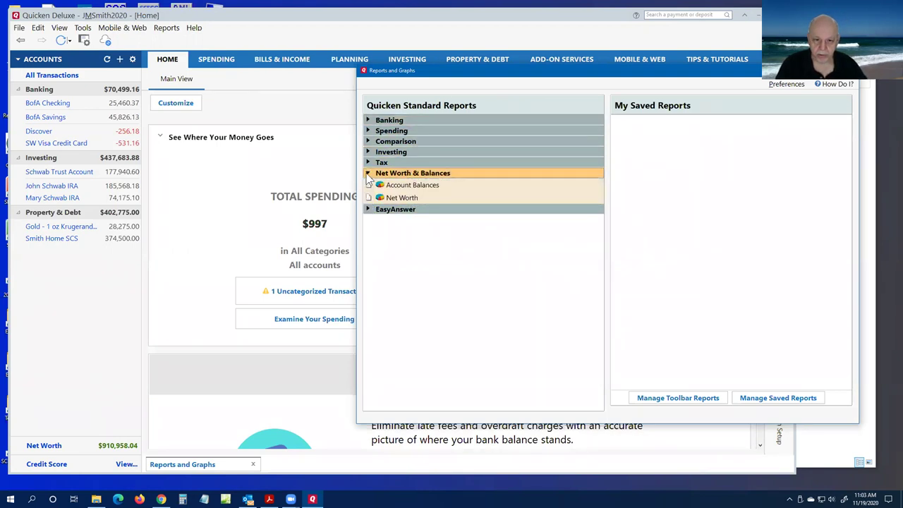
left_click(400, 200)
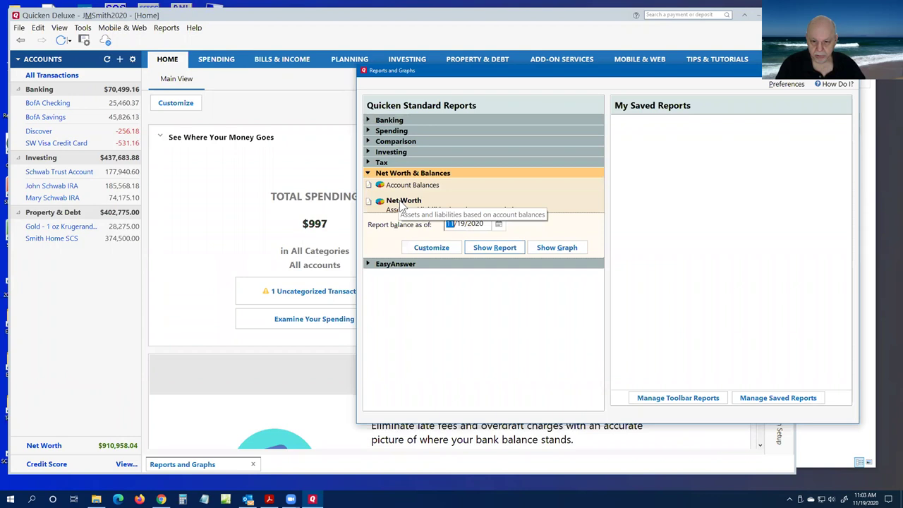
left_click(494, 248)
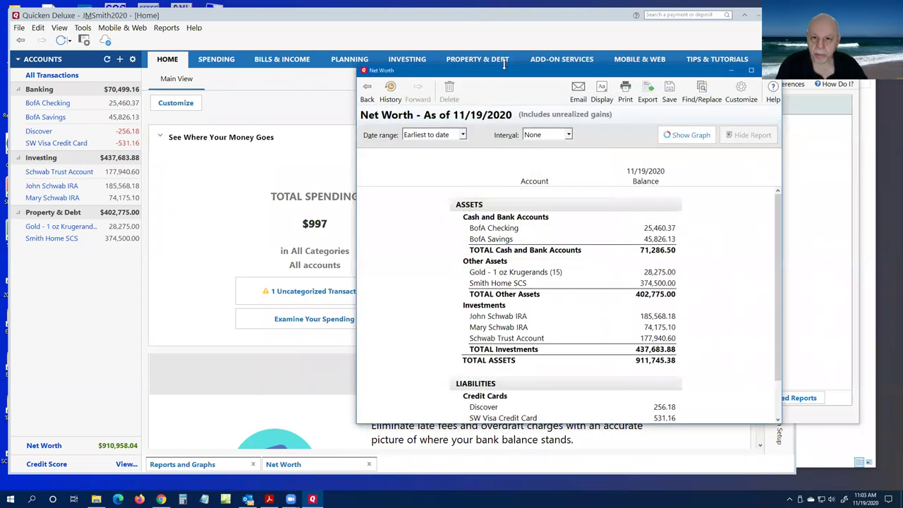
left_click_drag(505, 72, 286, 40)
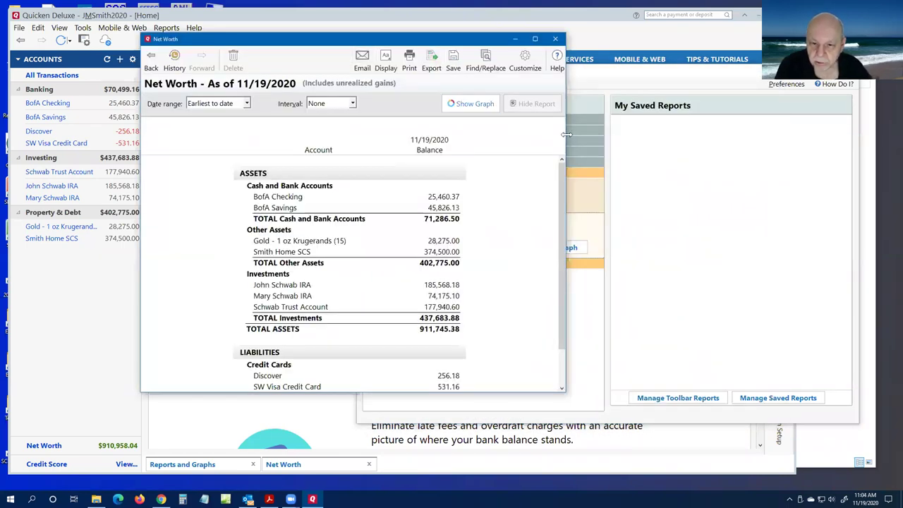
left_click_drag(566, 134, 658, 147)
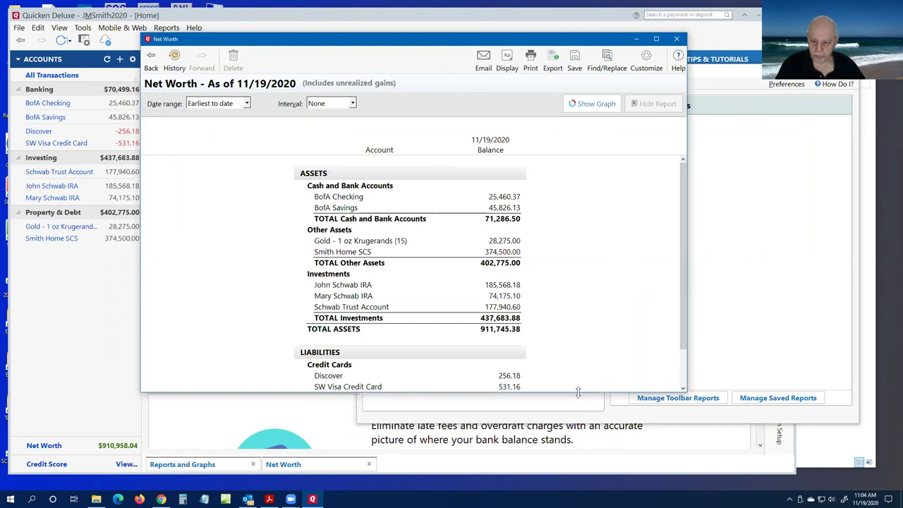
left_click_drag(577, 392, 557, 449)
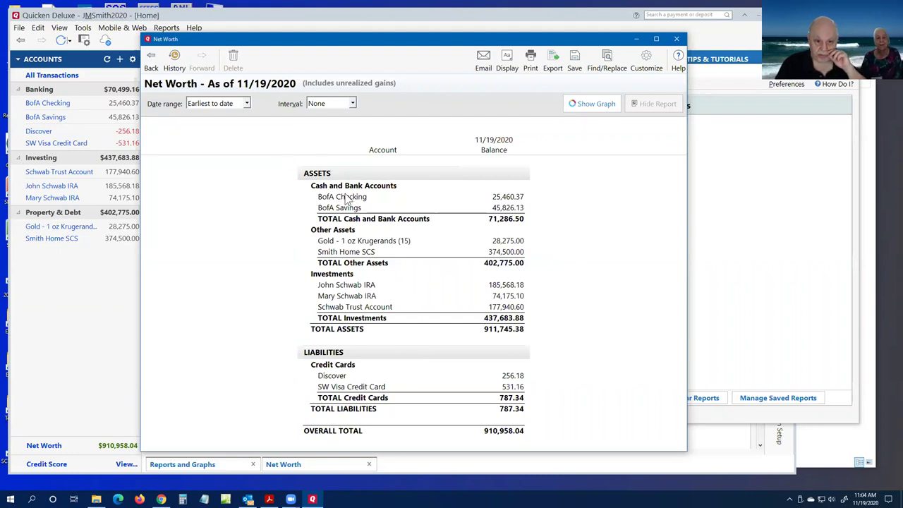
- Examine the transactions behind the BofA Checking and gold Krugerrand balances, and return to the list of standard reports
double_click(493, 197)
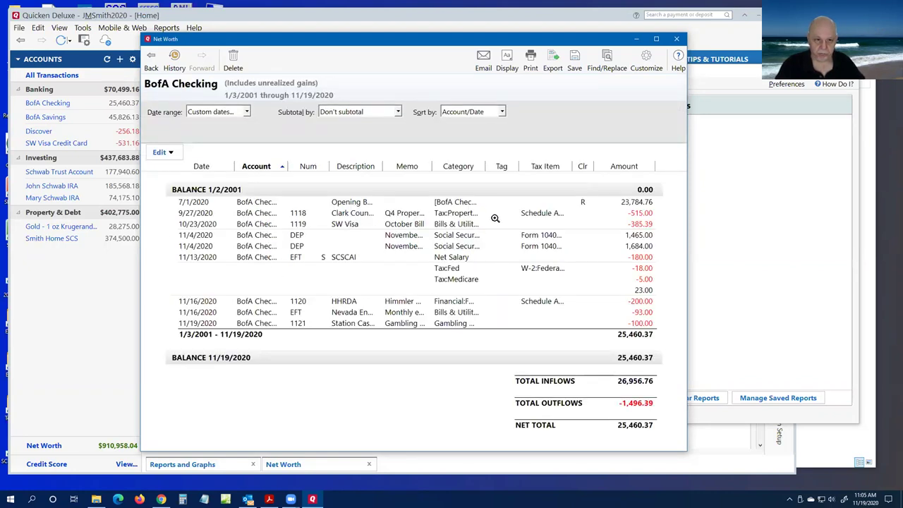
left_click(152, 61)
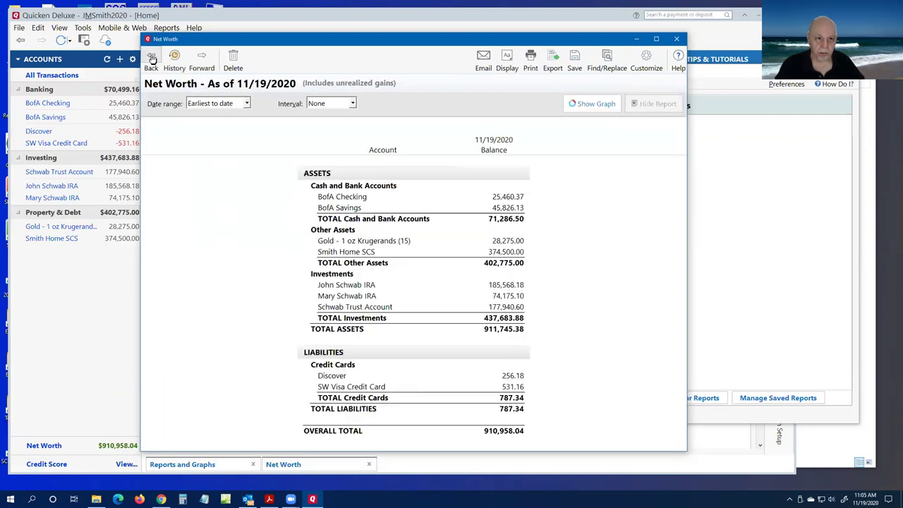
double_click(505, 242)
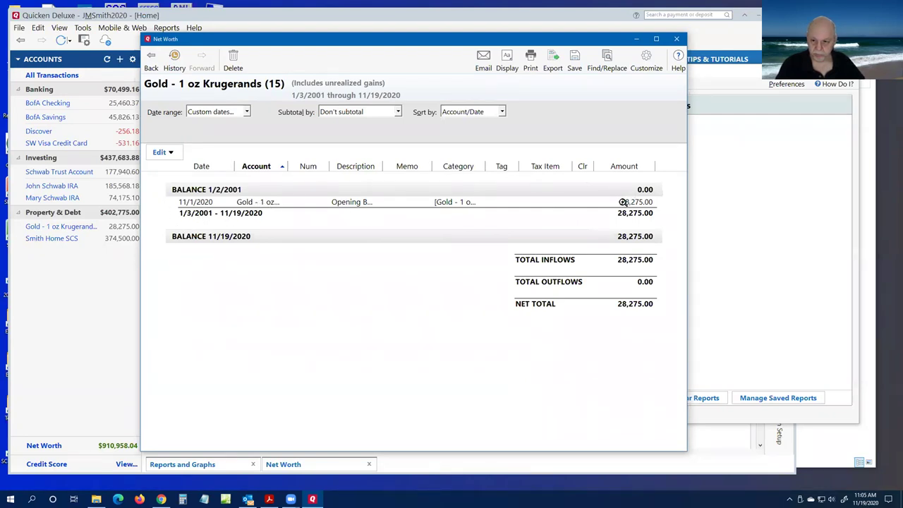
left_click(151, 67)
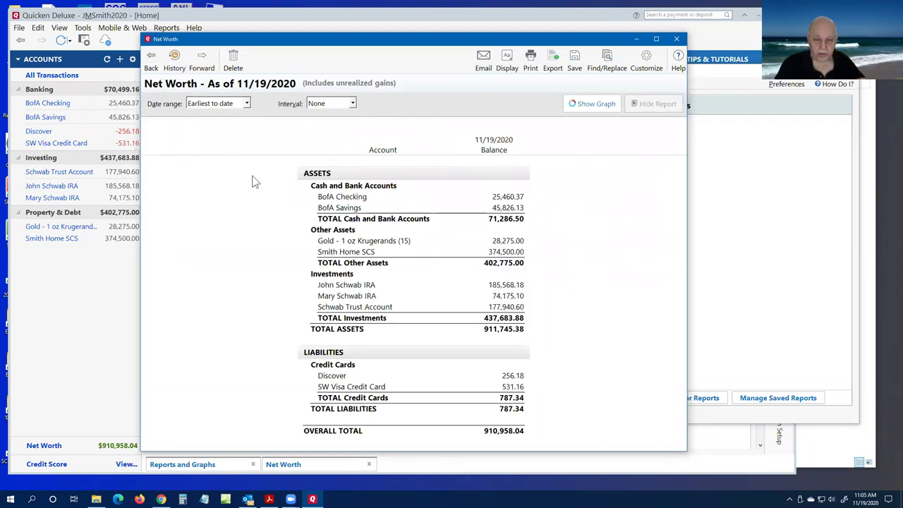
left_click(150, 60)
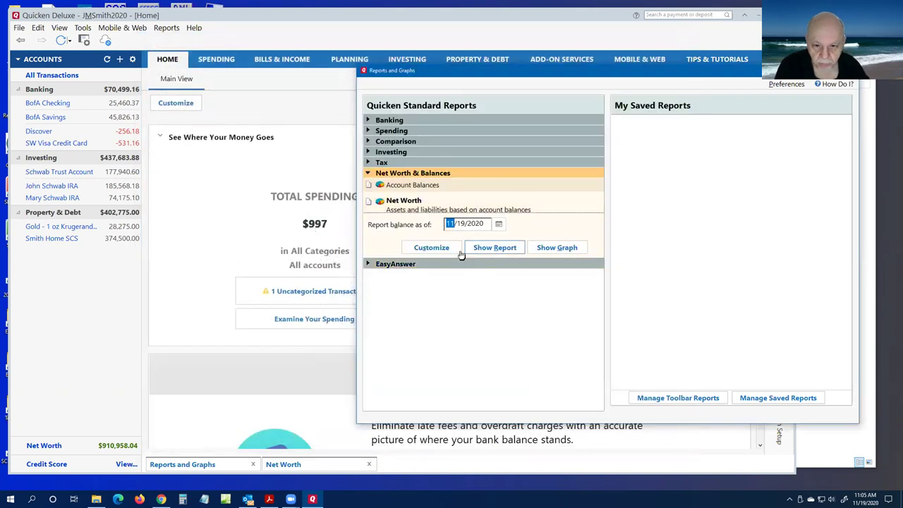
- Review the Account Balances report and its graph in an enlarged window, closing the report and the Reports and Graphs window when done
left_click(413, 186)
left_click(481, 235)
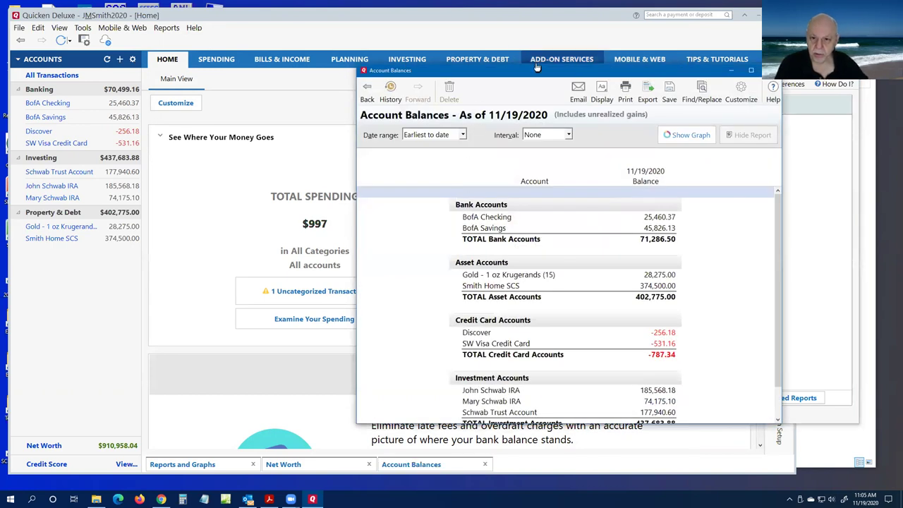
left_click_drag(534, 73, 306, 32)
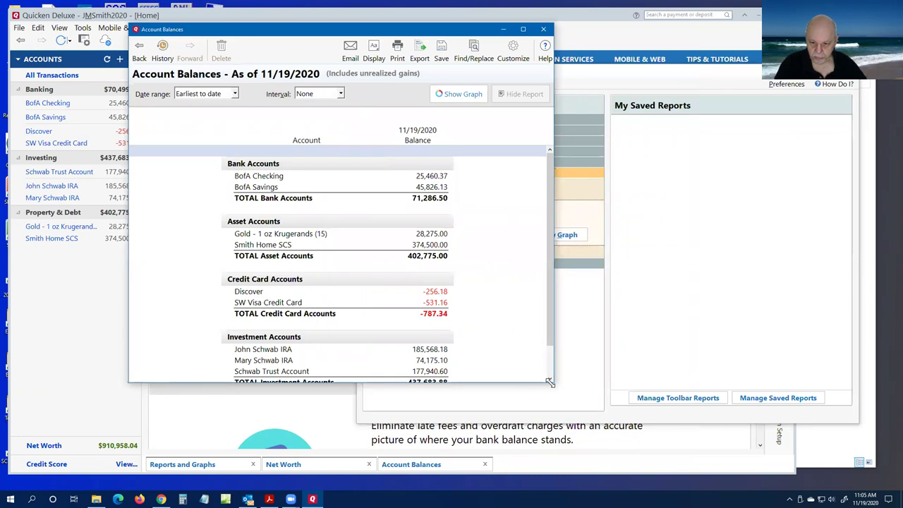
left_click_drag(582, 443, 586, 445)
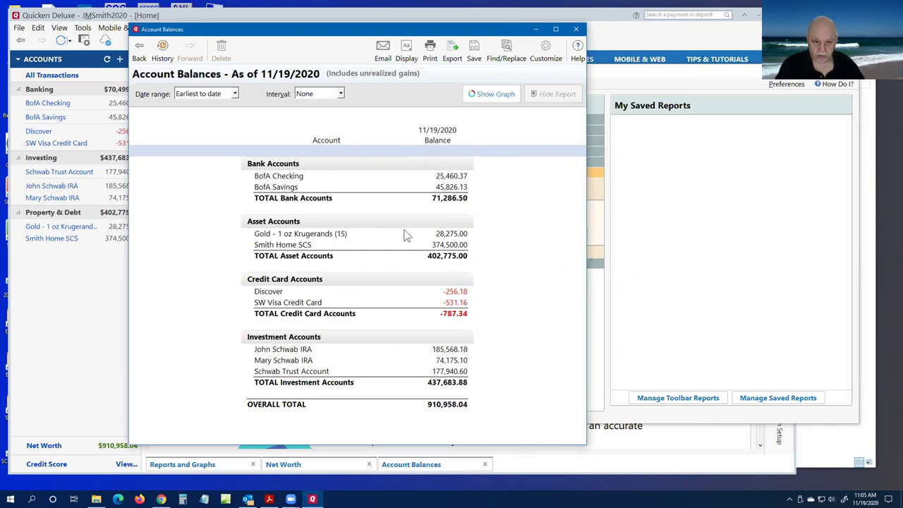
left_click(486, 96)
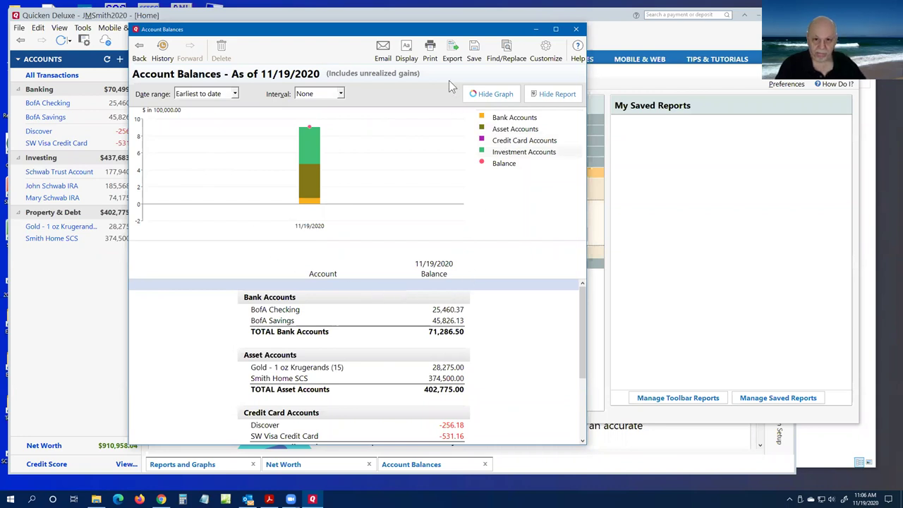
left_click(576, 29)
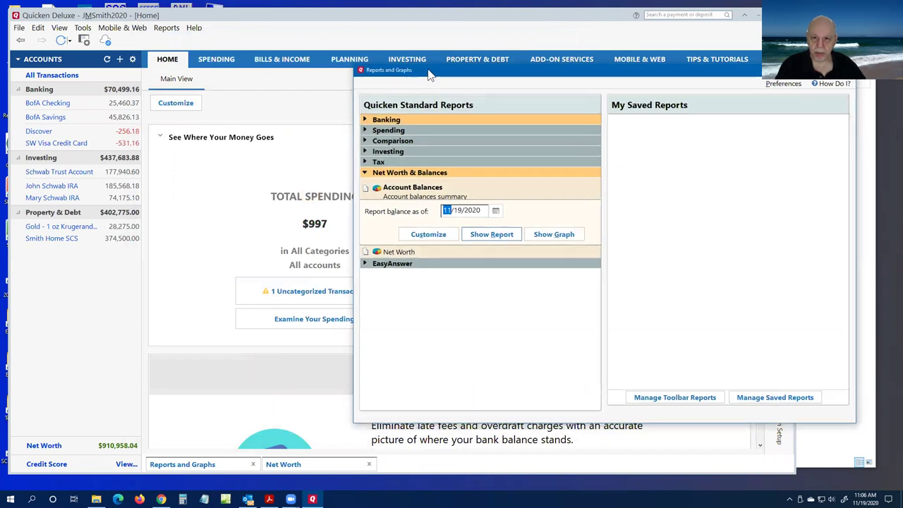
left_click_drag(437, 75, 208, 72)
left_click(619, 68)
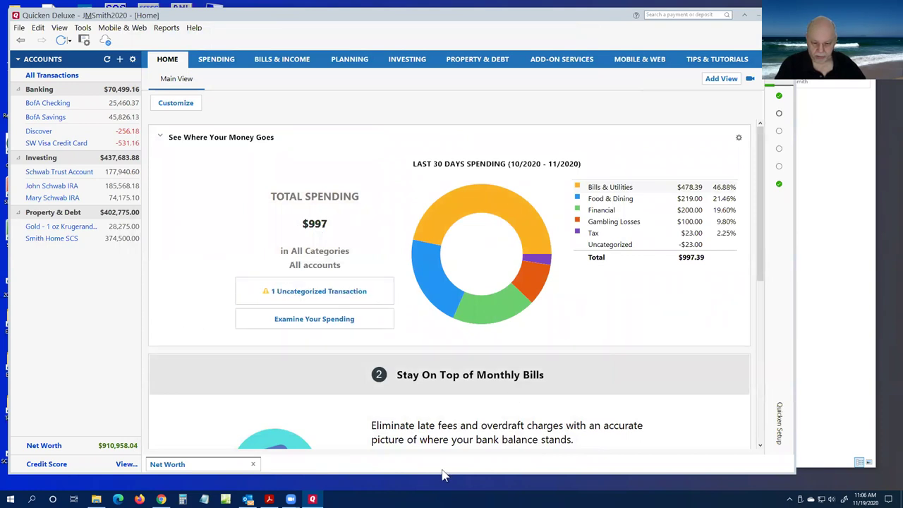
- Switch to Acrobat Reader and advance the presentation to the Backing Up Your Quicken Data slide
left_click(269, 499)
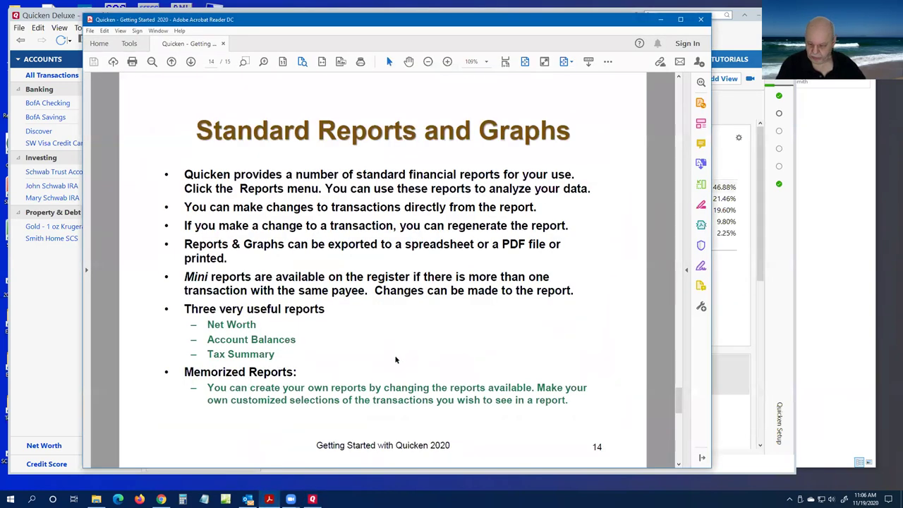
scroll(396, 360, "down", 2)
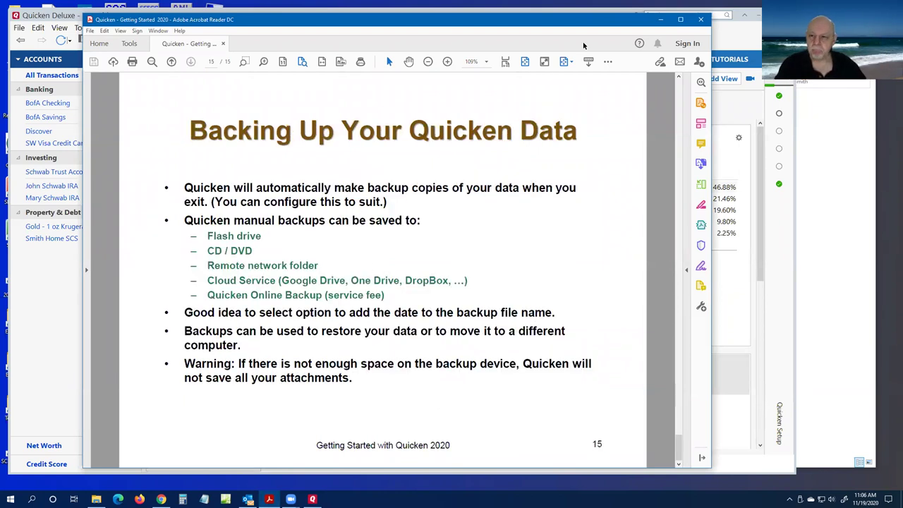
- Switch to File Explorer and examine the Quicken_2020 folder on drive C and the Quicken data files in its J&MSmith subfolder
left_click(96, 499)
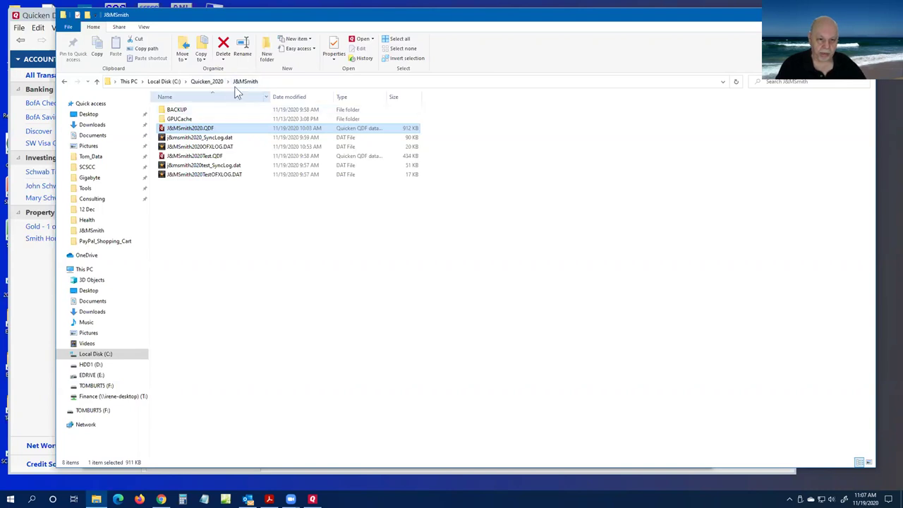
left_click(206, 81)
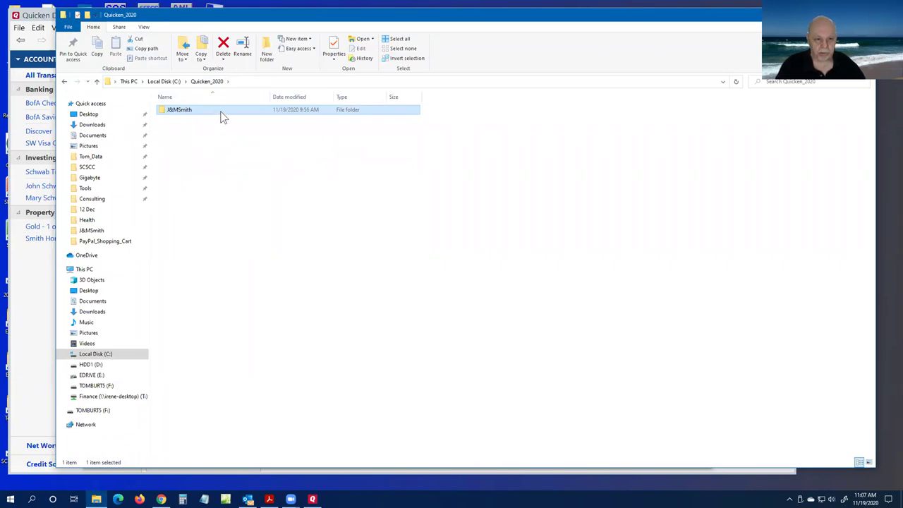
mouse_move(220, 116)
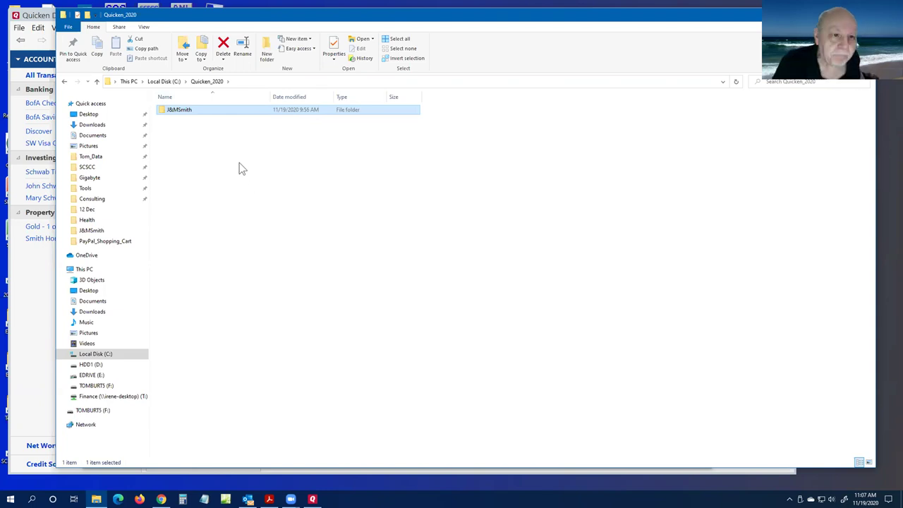
double_click(205, 111)
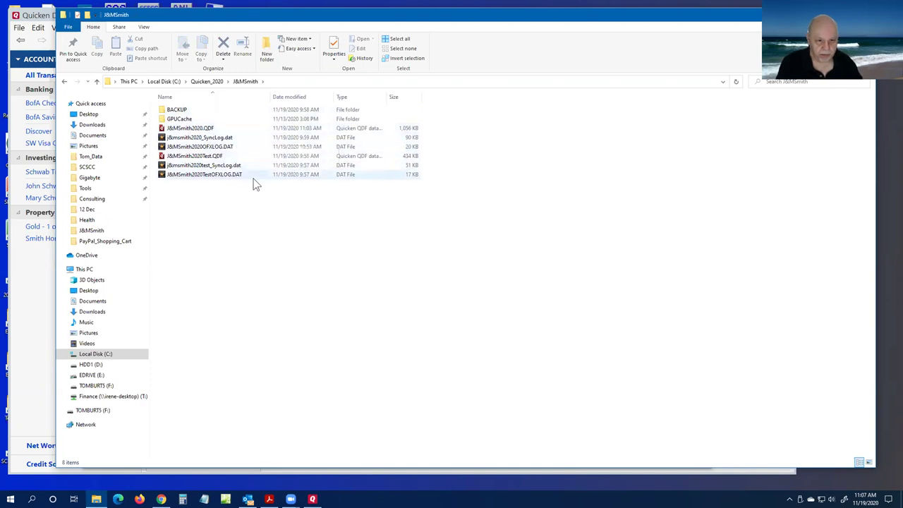
left_click(298, 97)
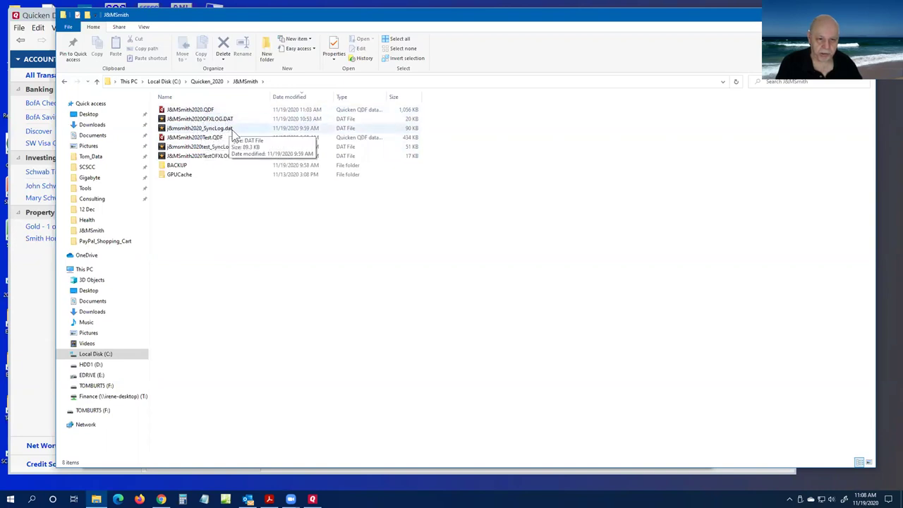
double_click(202, 110)
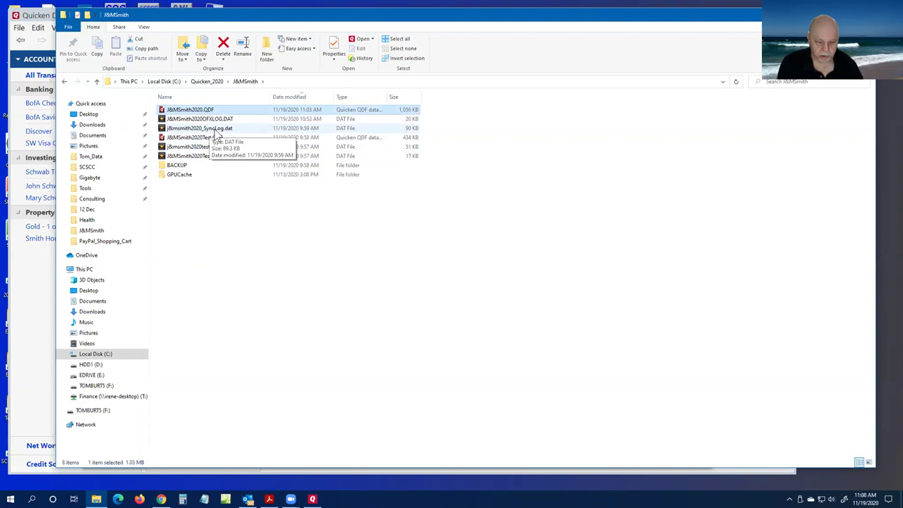
left_click(218, 119, "ctrl")
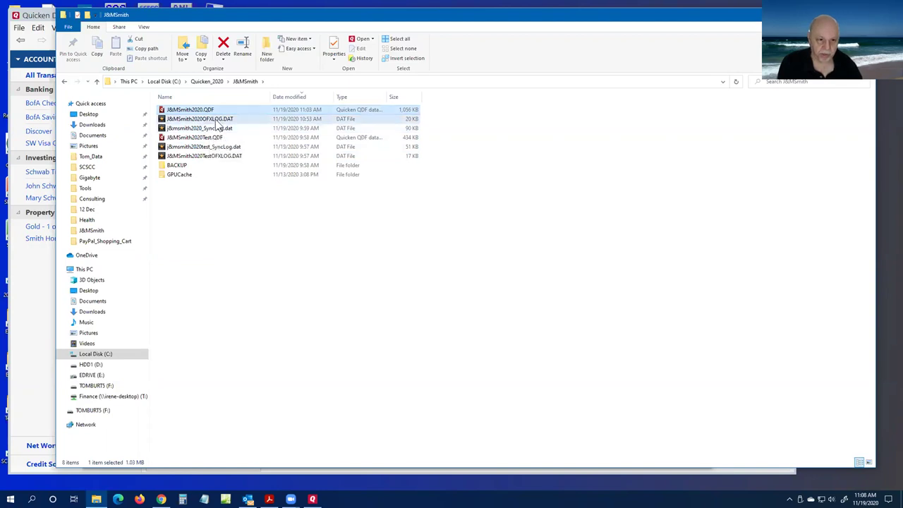
left_click(220, 129, "ctrl")
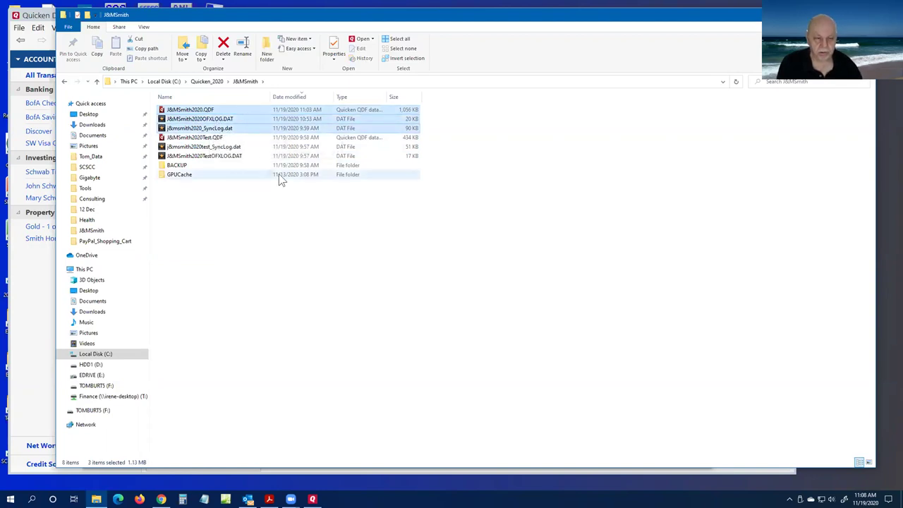
right_click(254, 114)
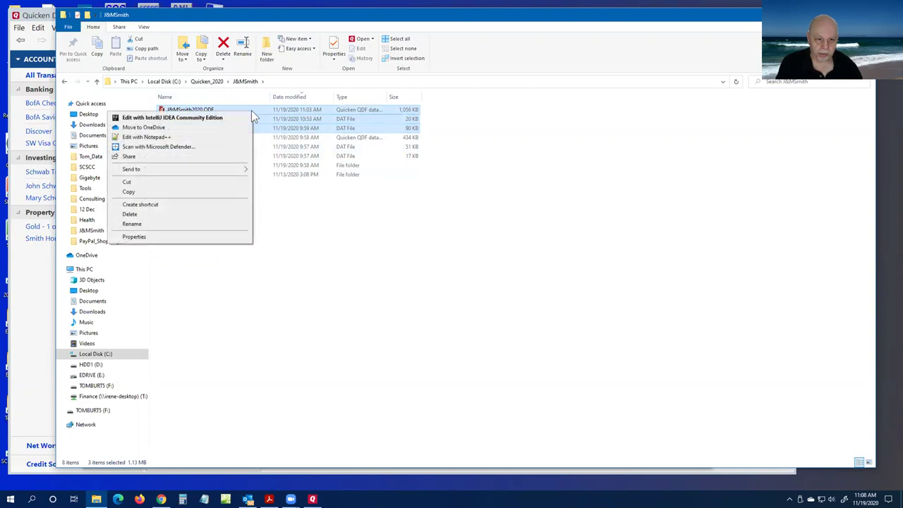
left_click(129, 192)
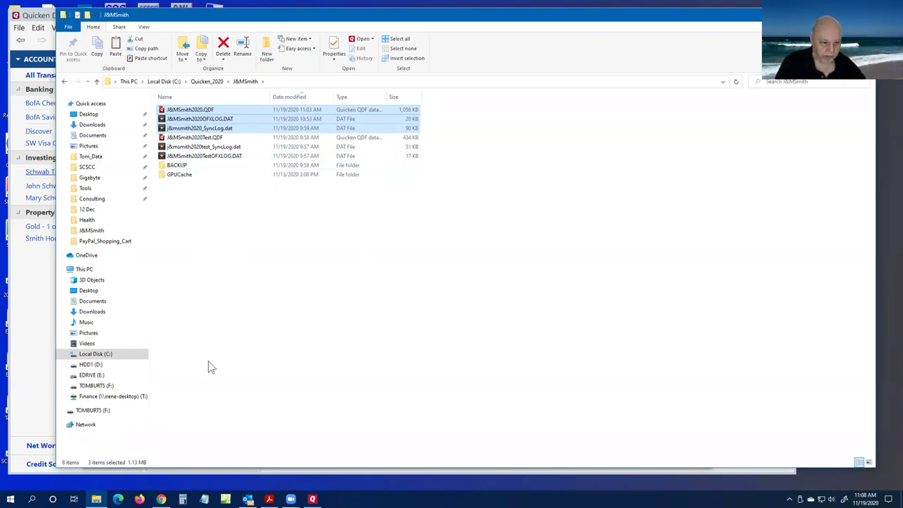
- Create a folder named Backup inside the 2020 folder on the Finance network drive (T:) and open it
left_click(115, 397)
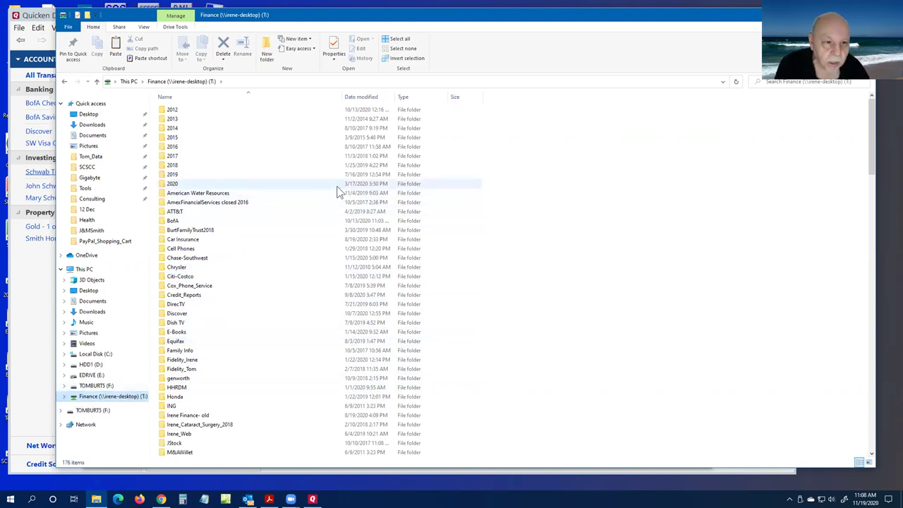
double_click(174, 184)
right_click(227, 176)
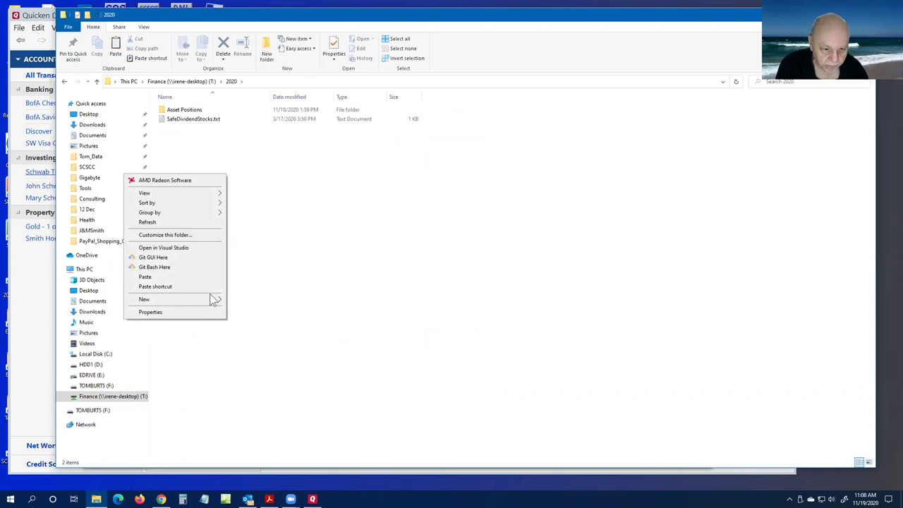
mouse_move(215, 299)
left_click(251, 297)
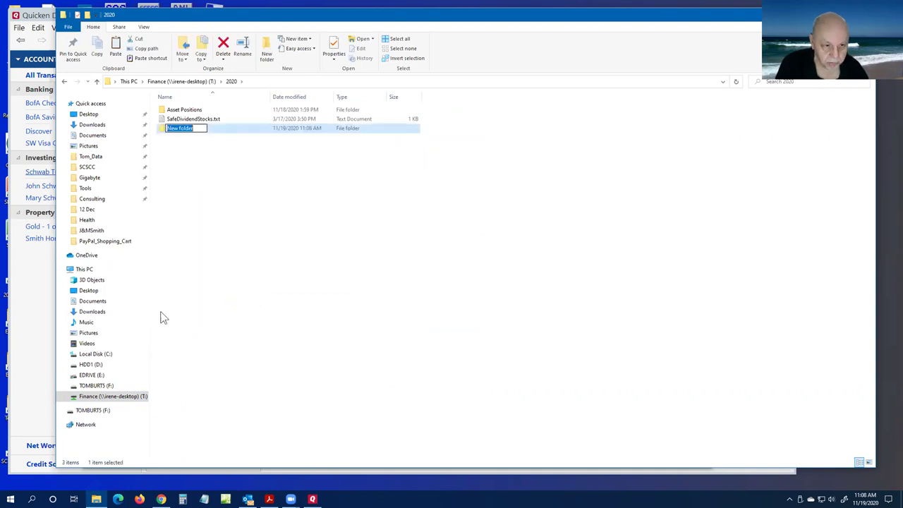
type("Backup")
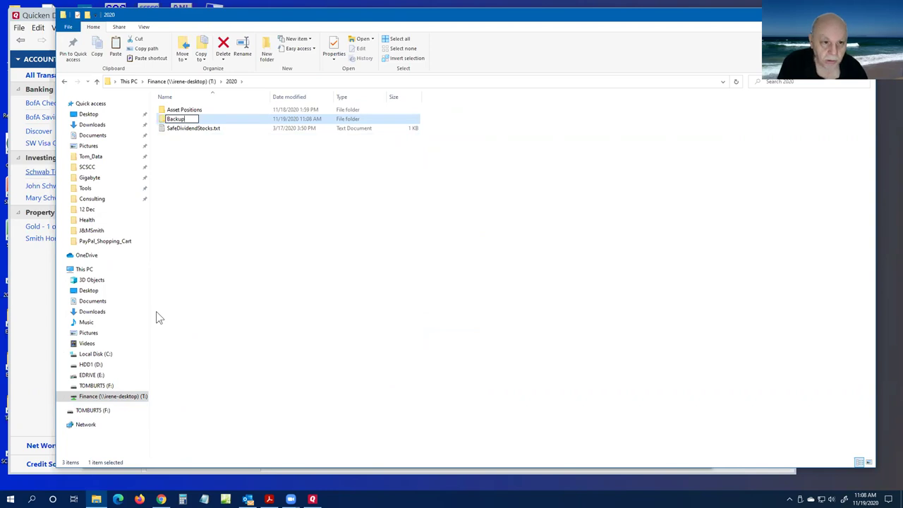
key("Return")
key("Return")
- Paste the copied Quicken files into the new Backup folder and close the File Explorer window
right_click(216, 222)
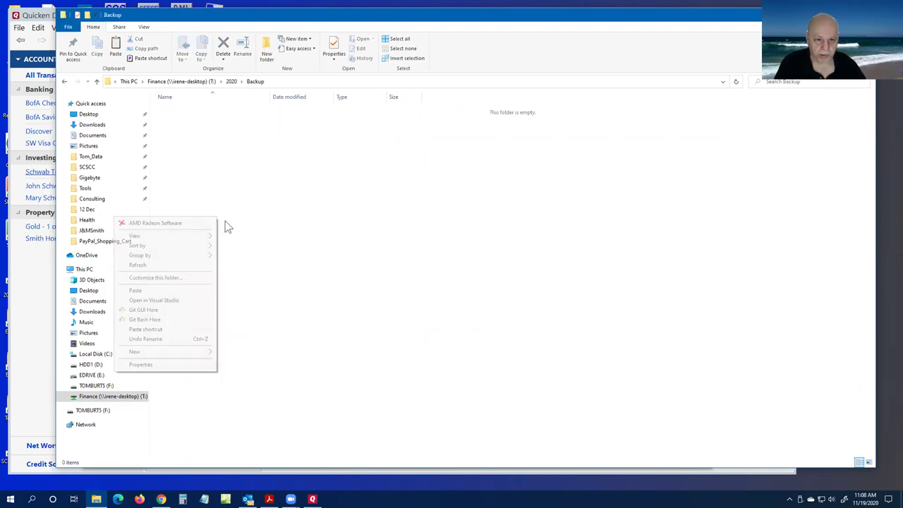
left_click(158, 290)
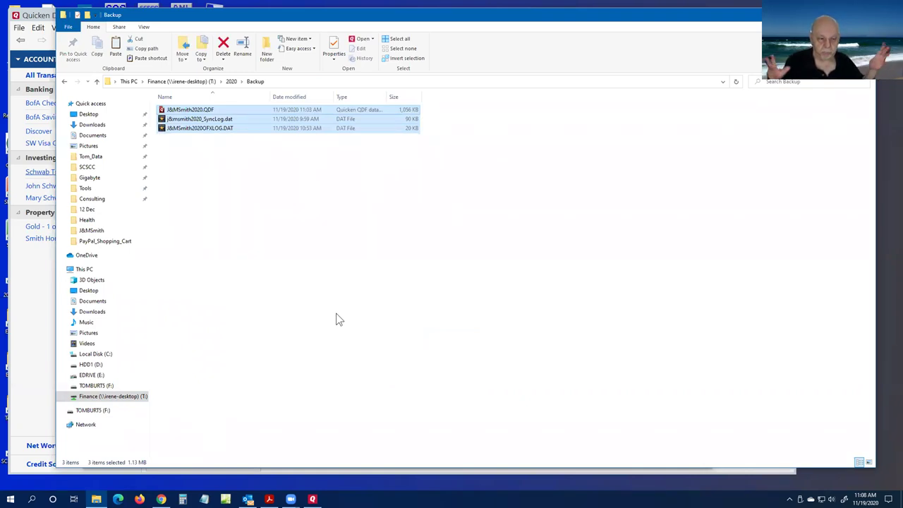
left_click(233, 200)
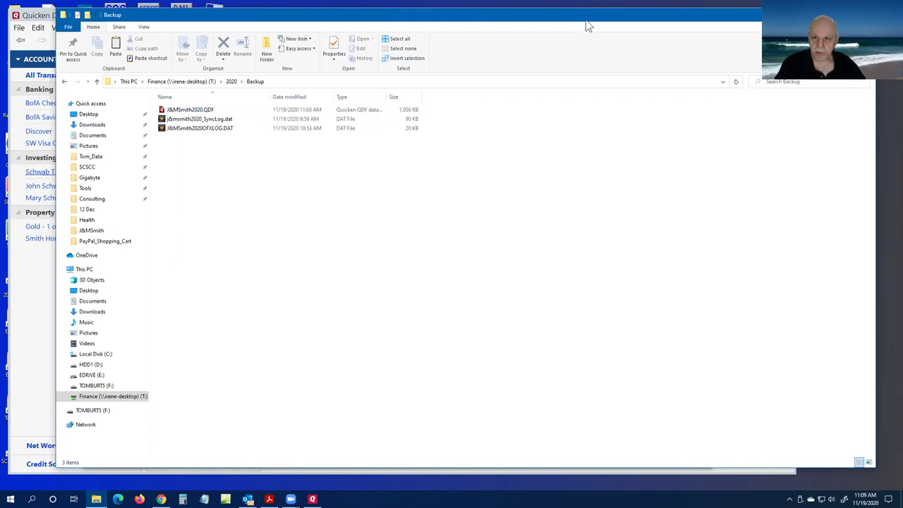
left_click_drag(586, 23, 477, 67)
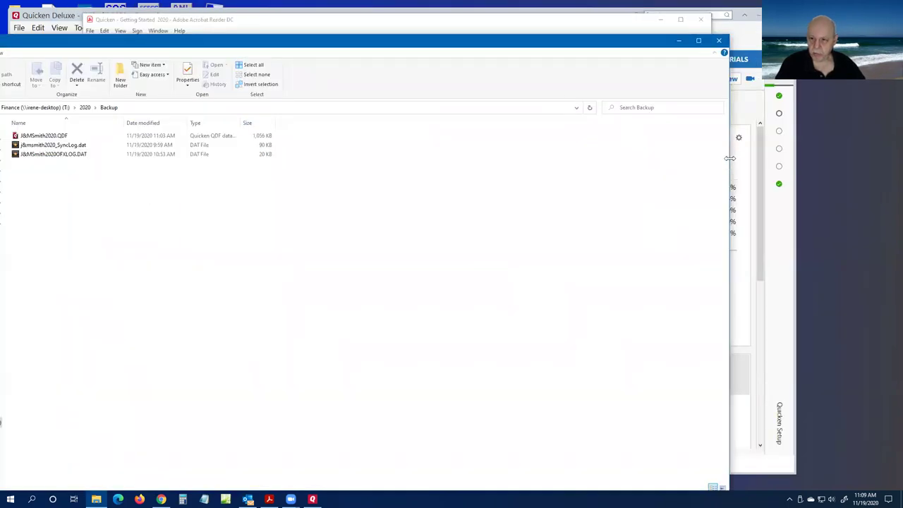
left_click_drag(729, 158, 594, 141)
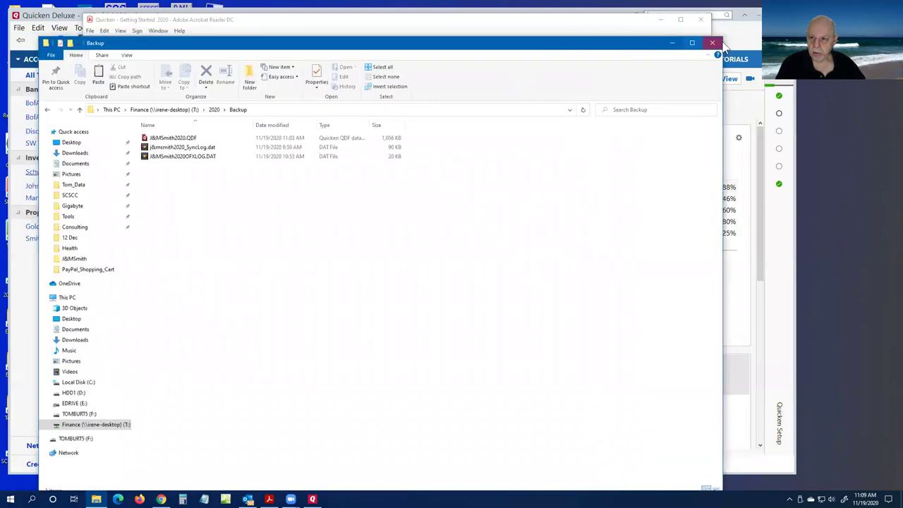
left_click(705, 40)
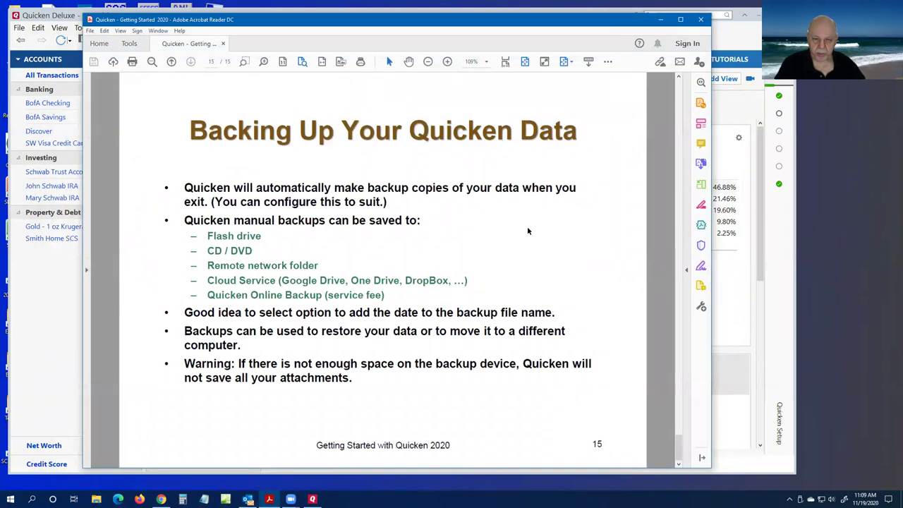
left_click(90, 31)
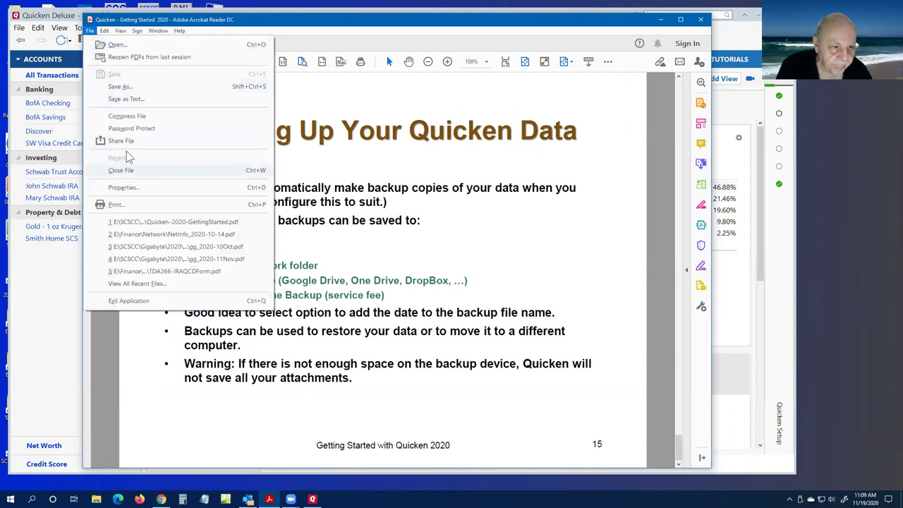
mouse_move(104, 33)
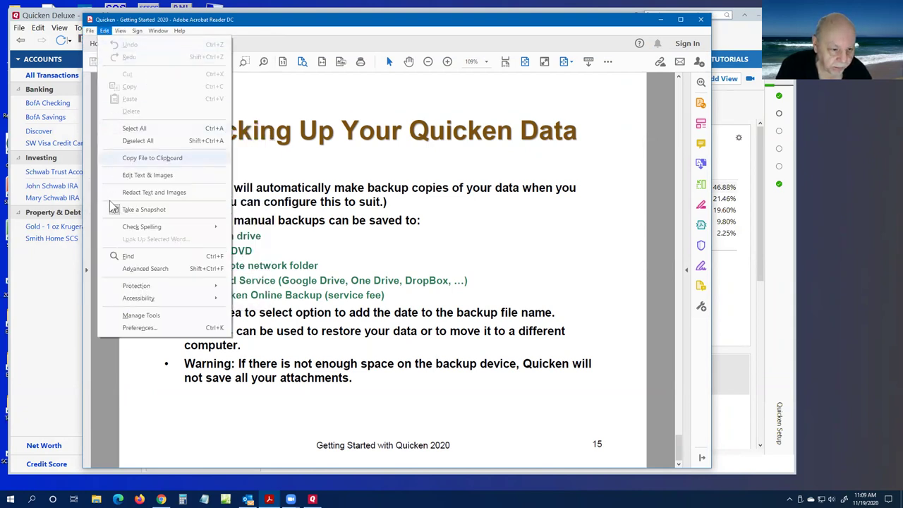
left_click(138, 328)
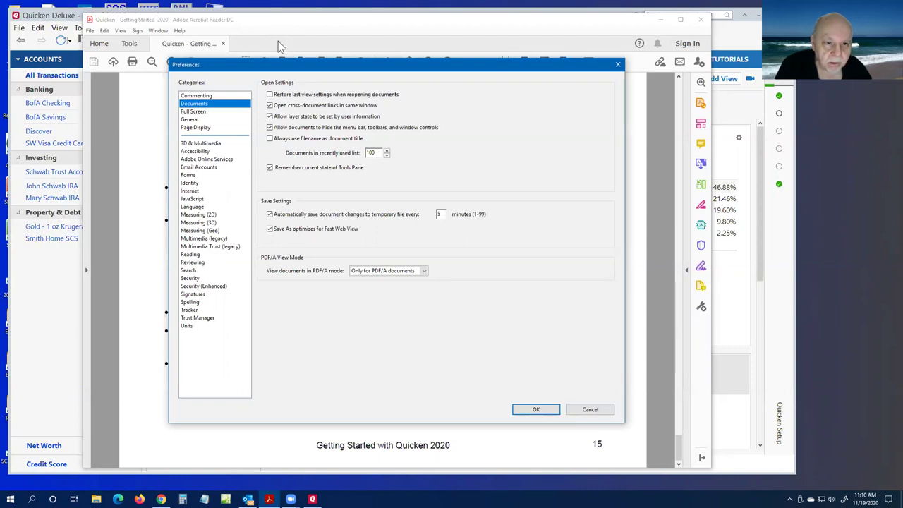
left_click(590, 410)
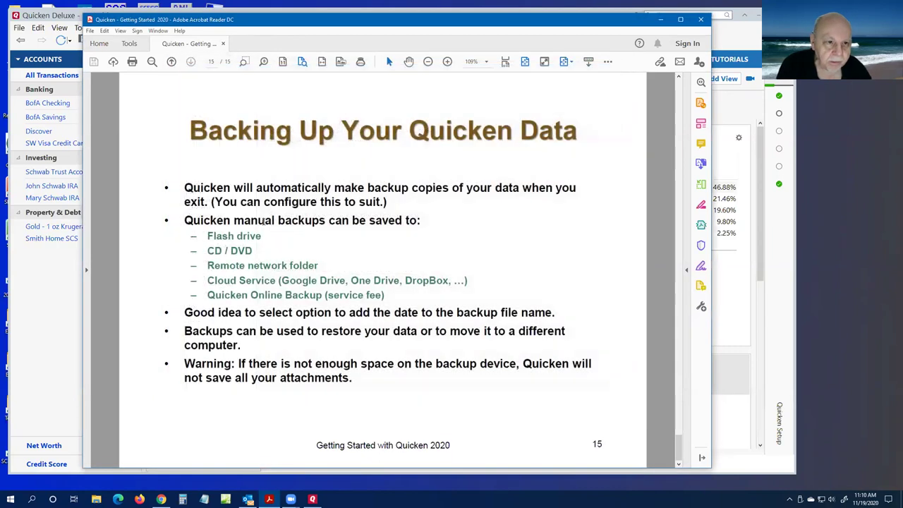
left_click(89, 31)
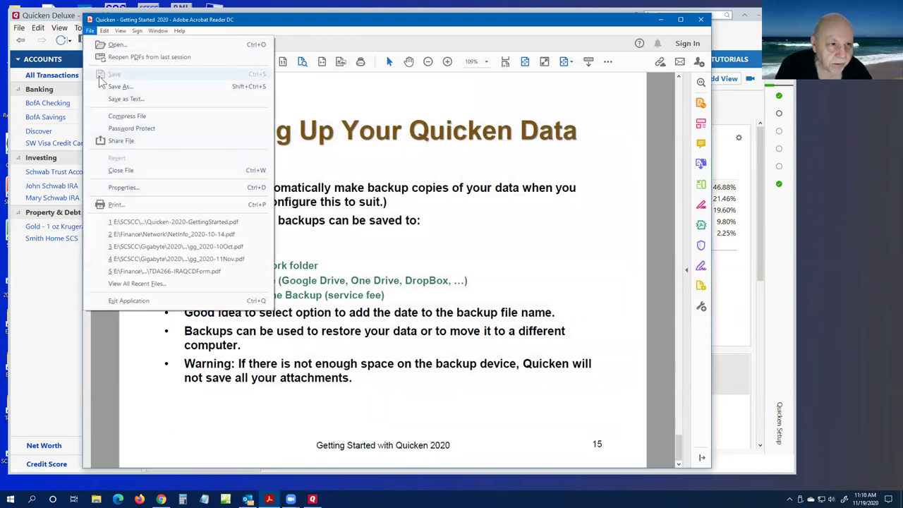
left_click(406, 24)
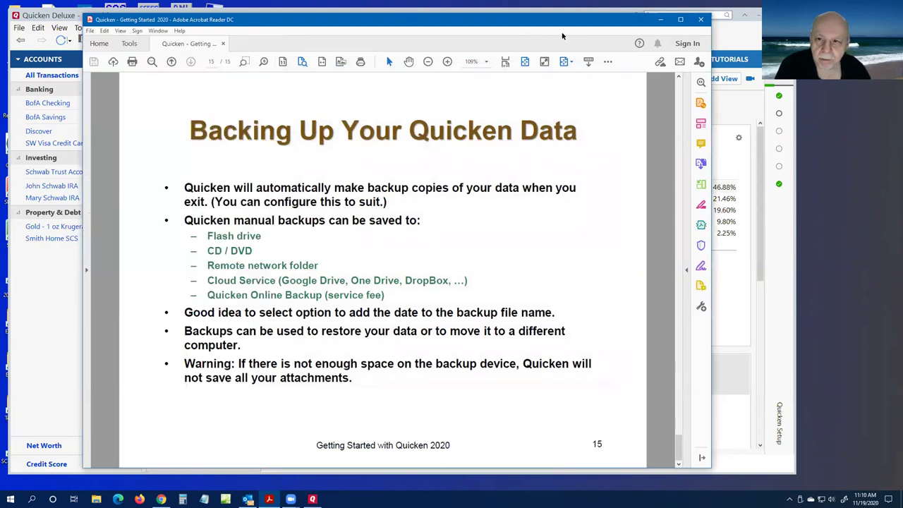
- Switch from Acrobat Reader to Quicken and open the backup dialog for the current data file
left_click(648, 28)
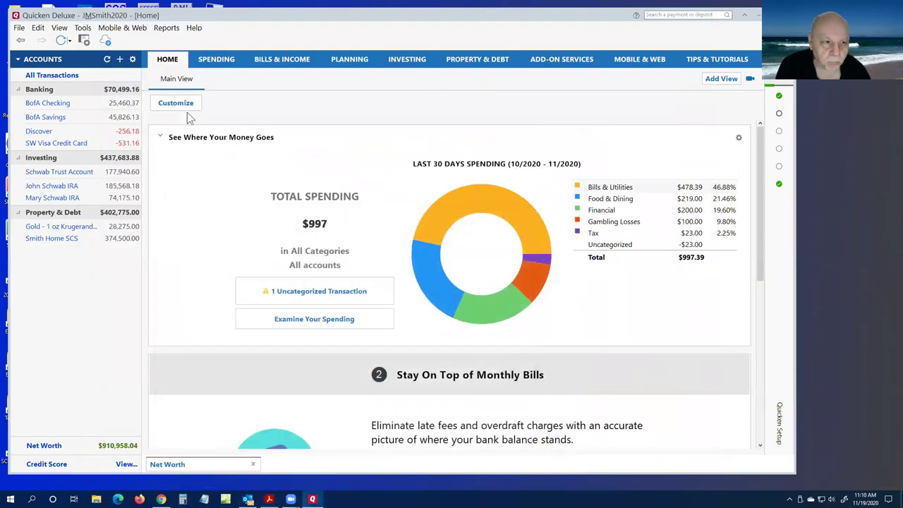
left_click(19, 29)
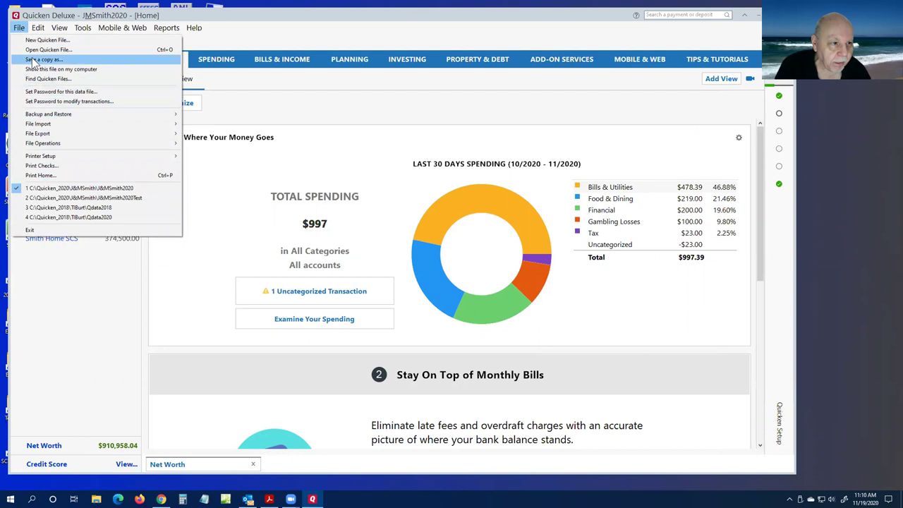
mouse_move(53, 144)
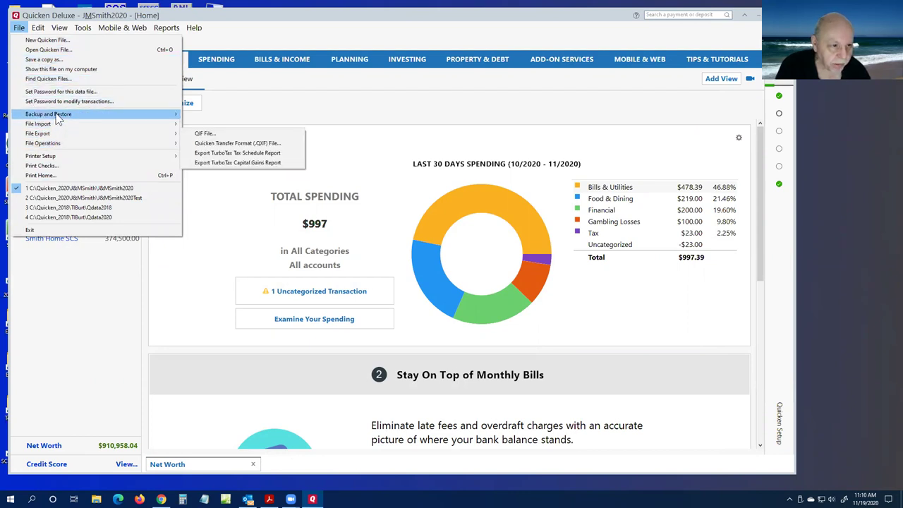
mouse_move(58, 115)
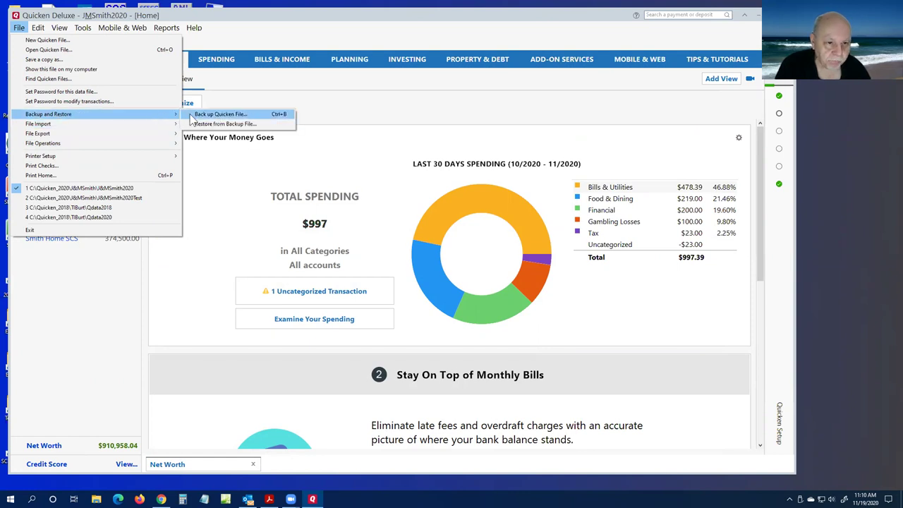
left_click(243, 115)
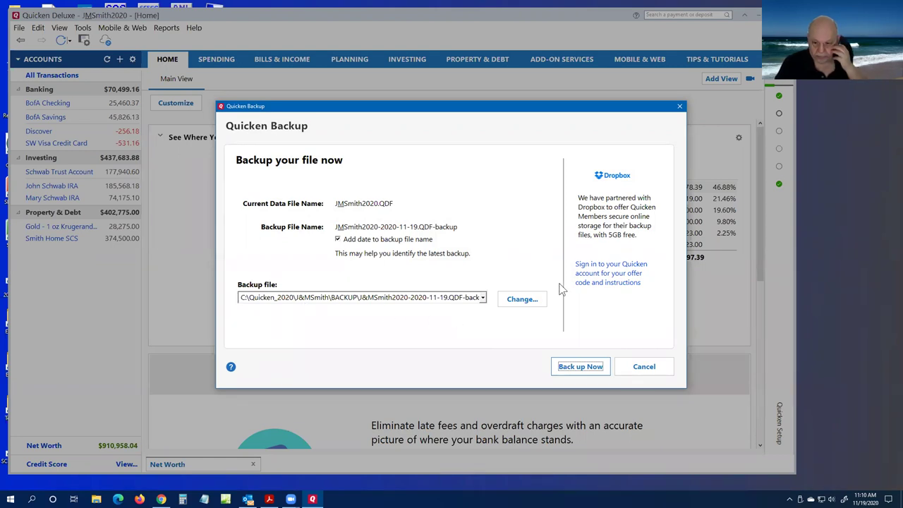
- Back up the data file to C:\Quicken_2020\J&MSmith\BACKUP\ with the date in its name, and dismiss the completion message with Don't show again
left_click(484, 298)
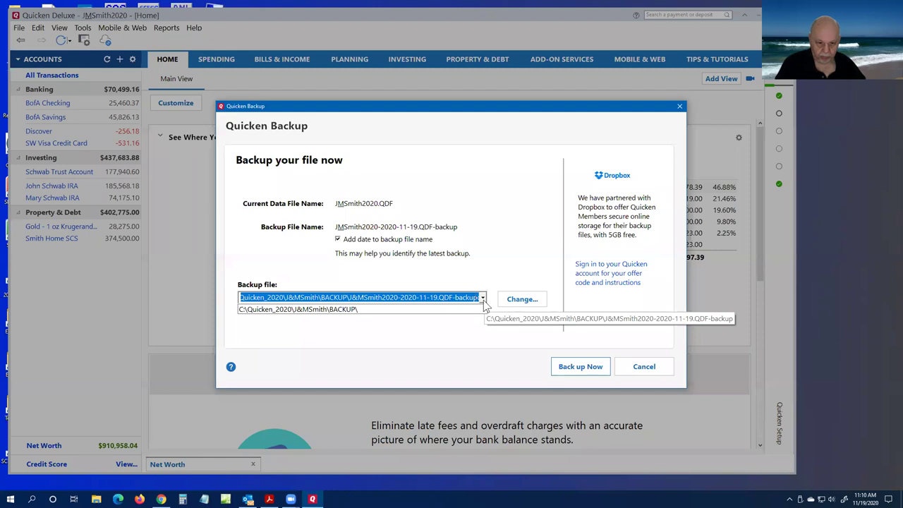
left_click(339, 311)
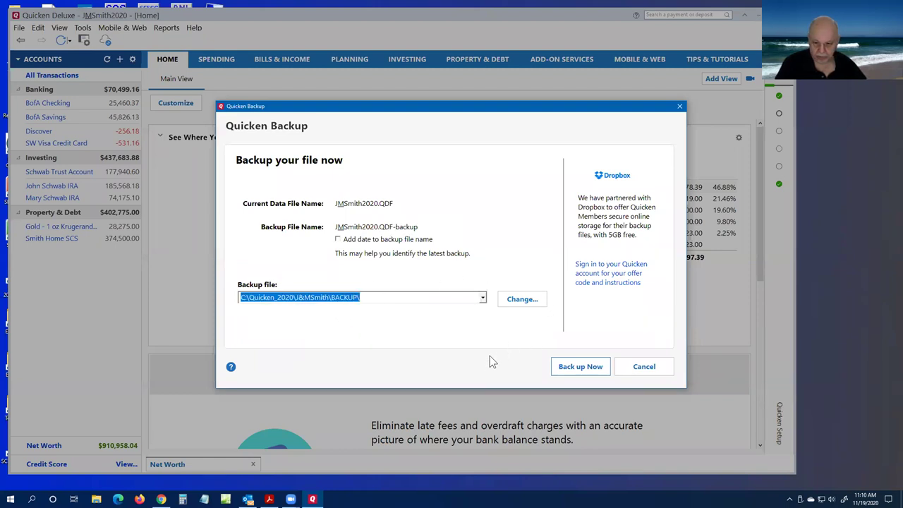
left_click(338, 240)
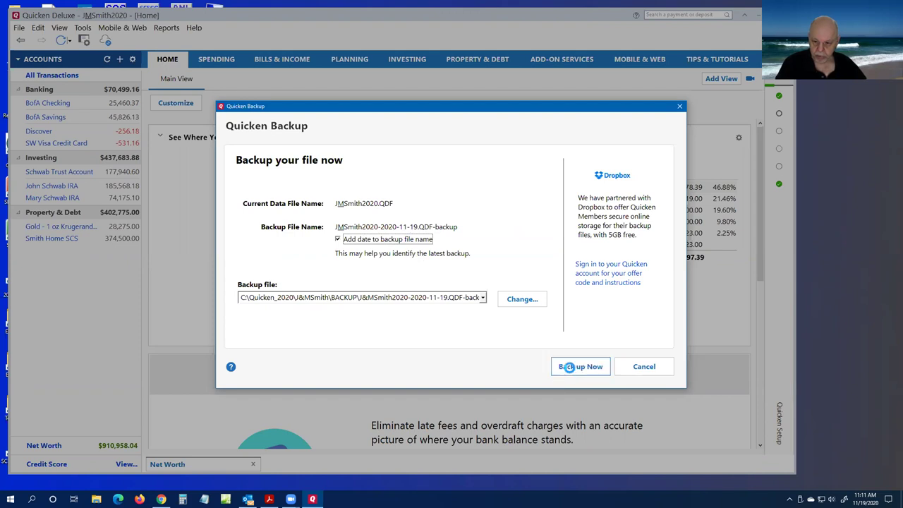
left_click(573, 368)
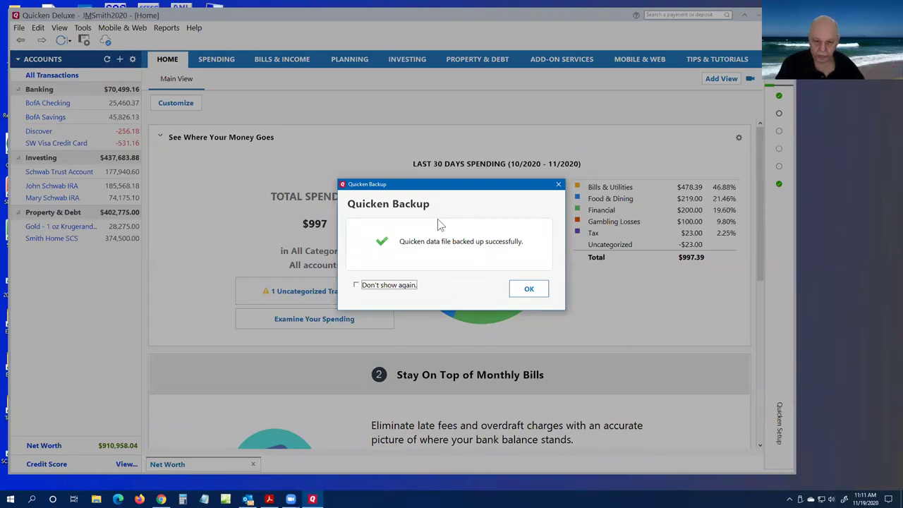
left_click(357, 285)
left_click(529, 291)
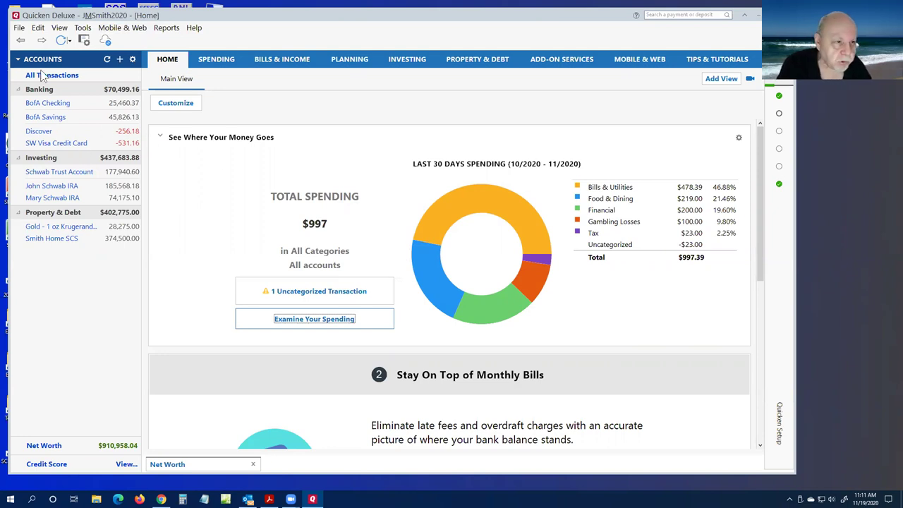
- In the backup preferences, set the maximum number of automatic backup copies to 3, turn off the manual backup reminder, and save
left_click(36, 28)
left_click(57, 82)
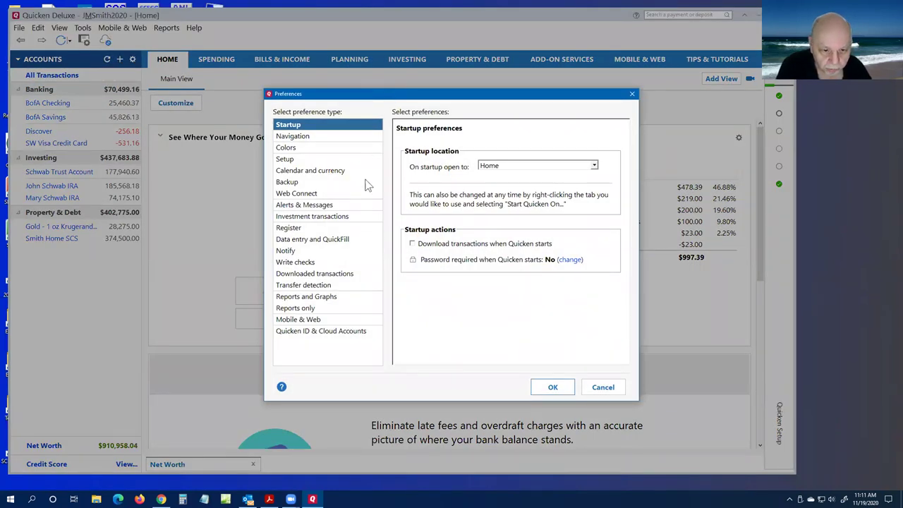
left_click(288, 183)
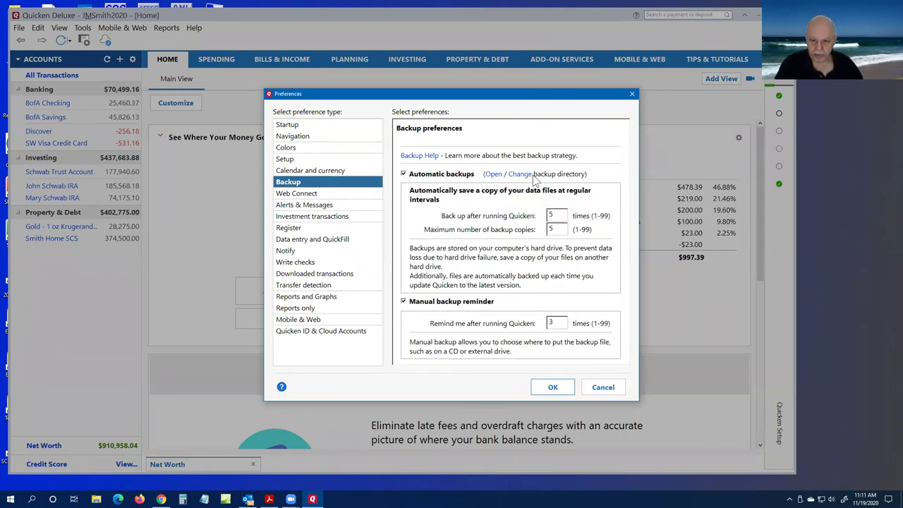
left_click(404, 174)
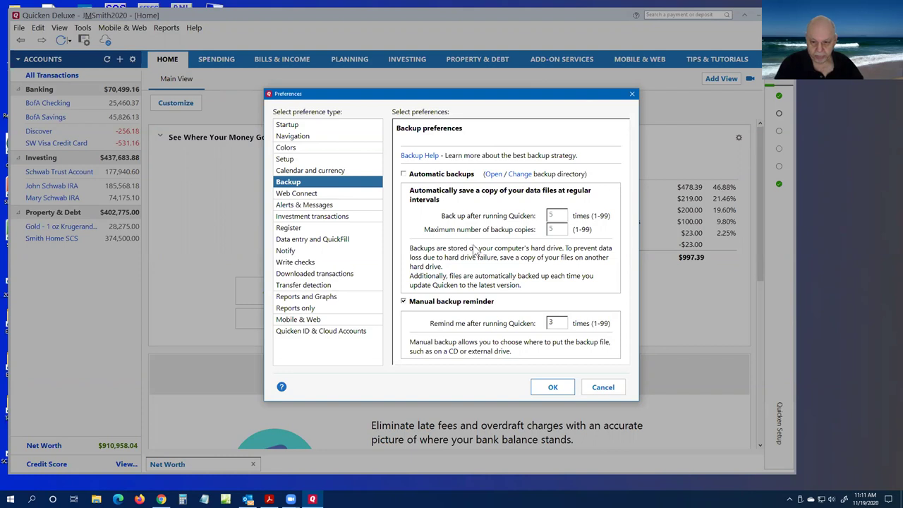
left_click(404, 175)
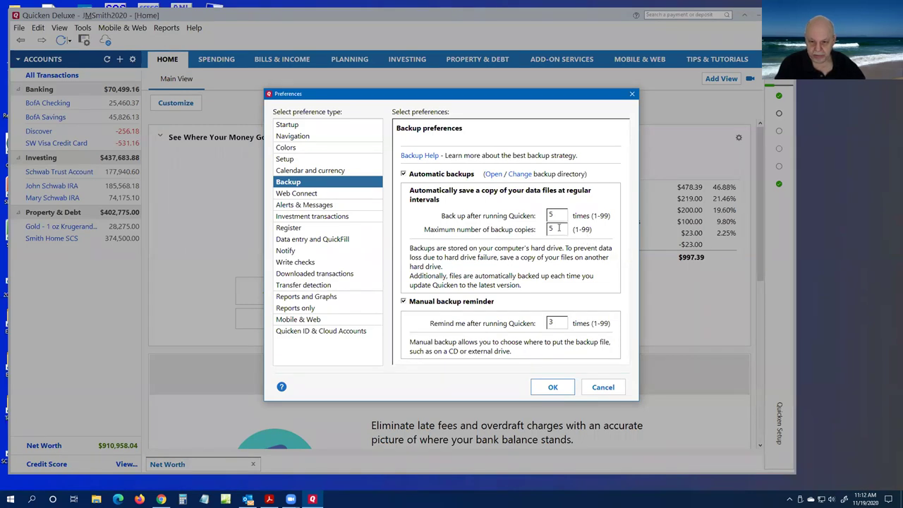
left_click_drag(557, 229, 546, 231)
type("3")
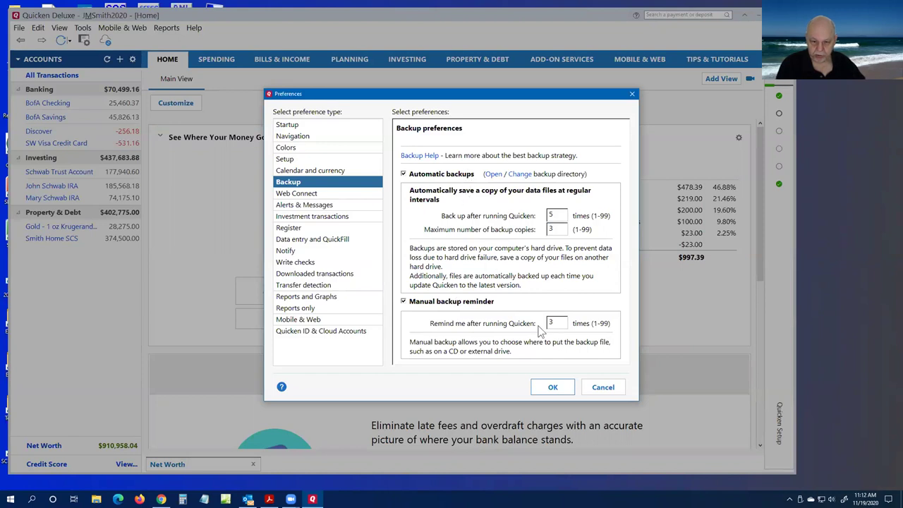
left_click(404, 301)
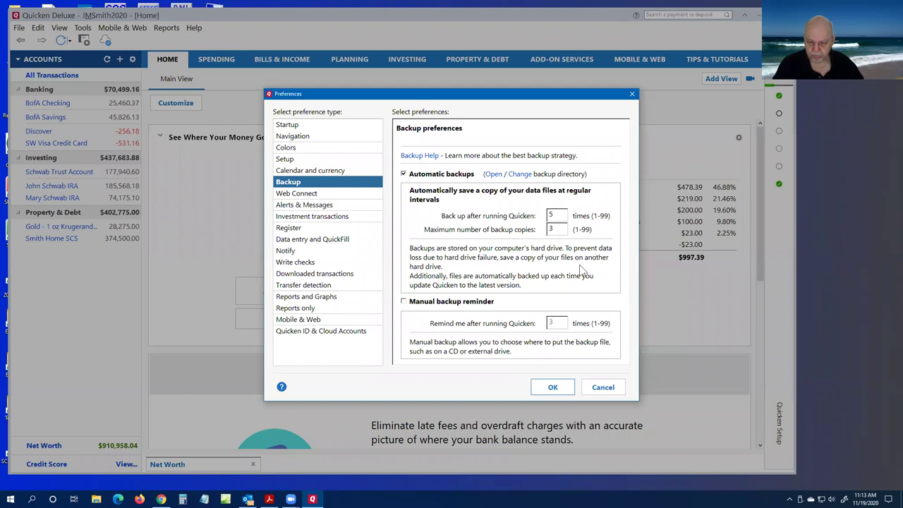
left_click(553, 387)
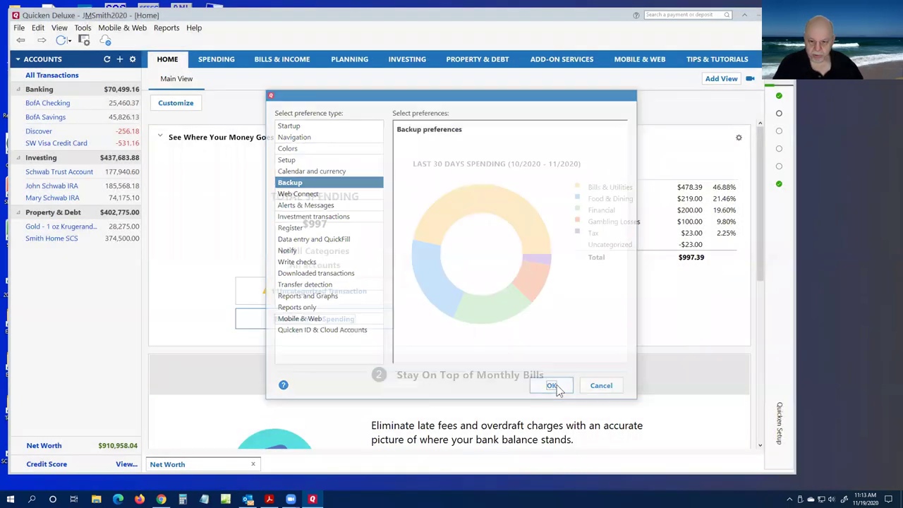
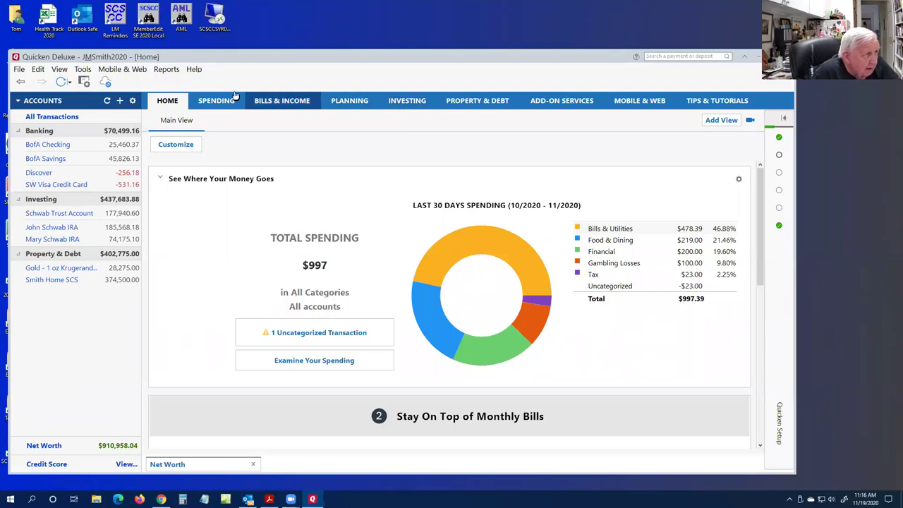
left_click(83, 70)
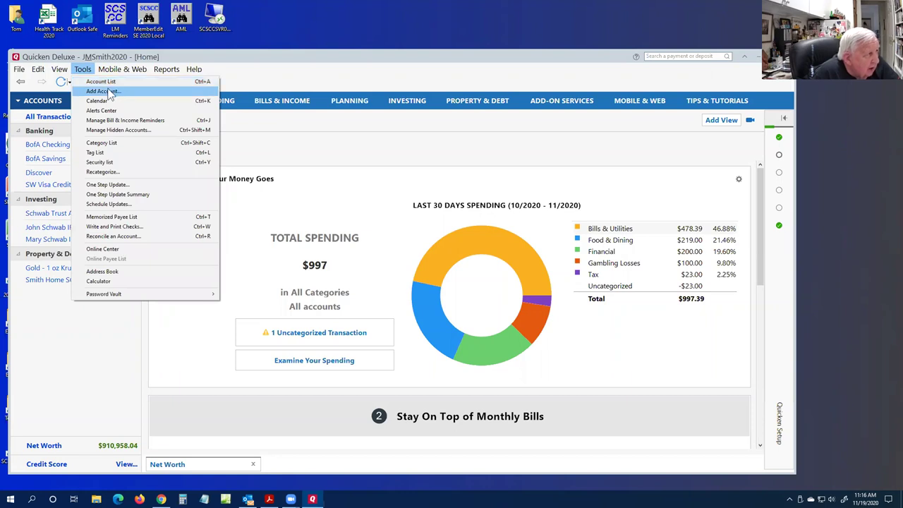
left_click(250, 55)
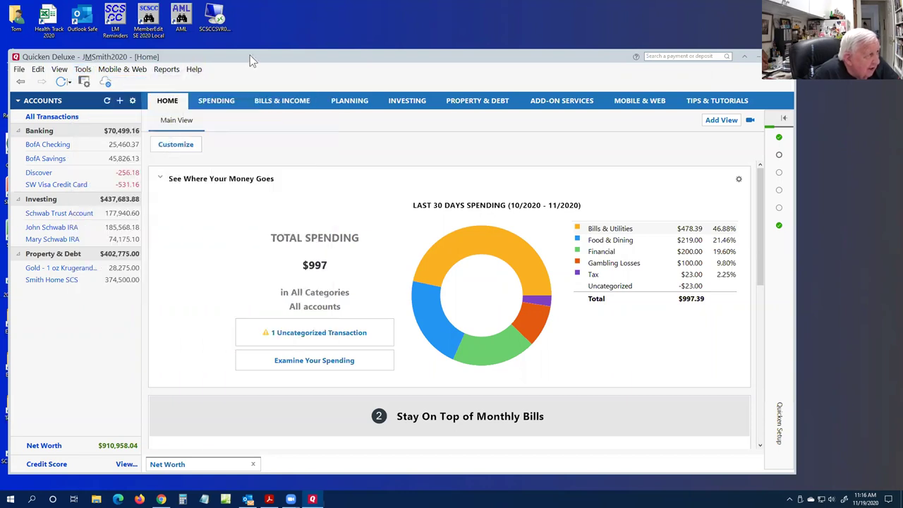
left_click(84, 83)
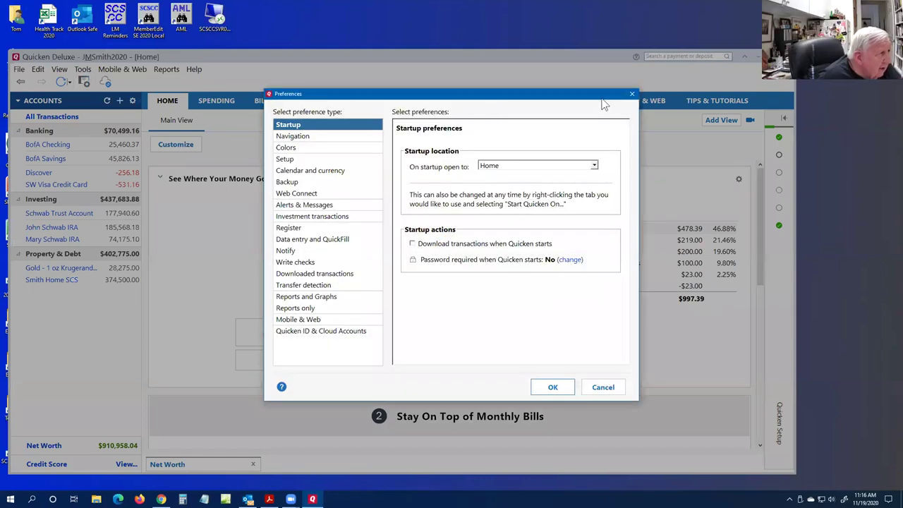
left_click(632, 95)
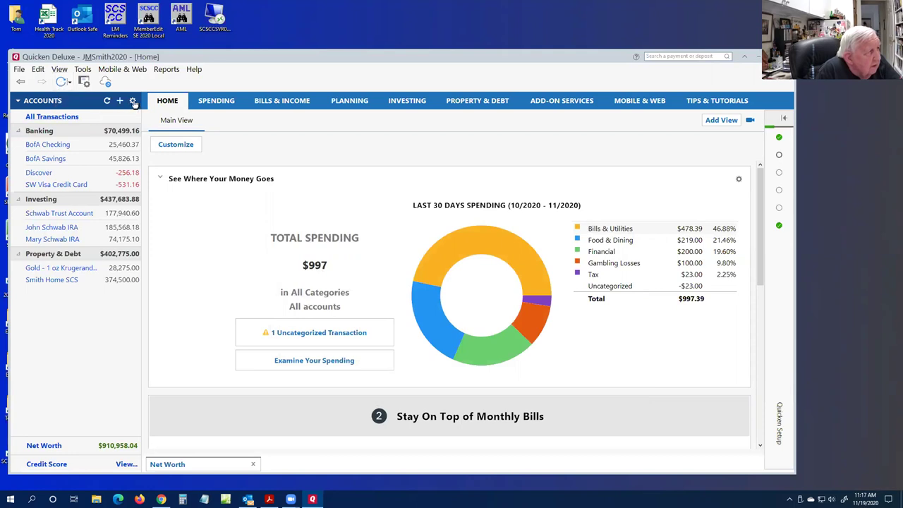
- Open the Account List to review all accounts with their balances and download status, and close it
left_click(82, 71)
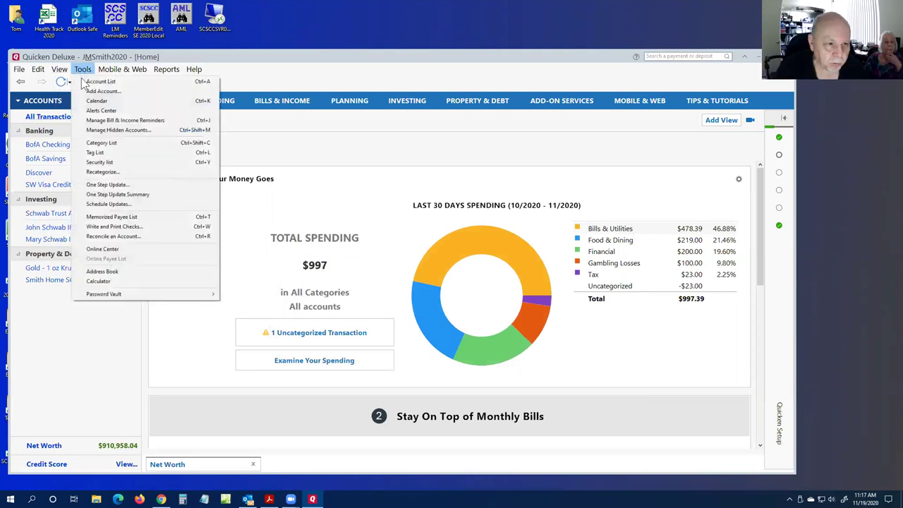
left_click(96, 82)
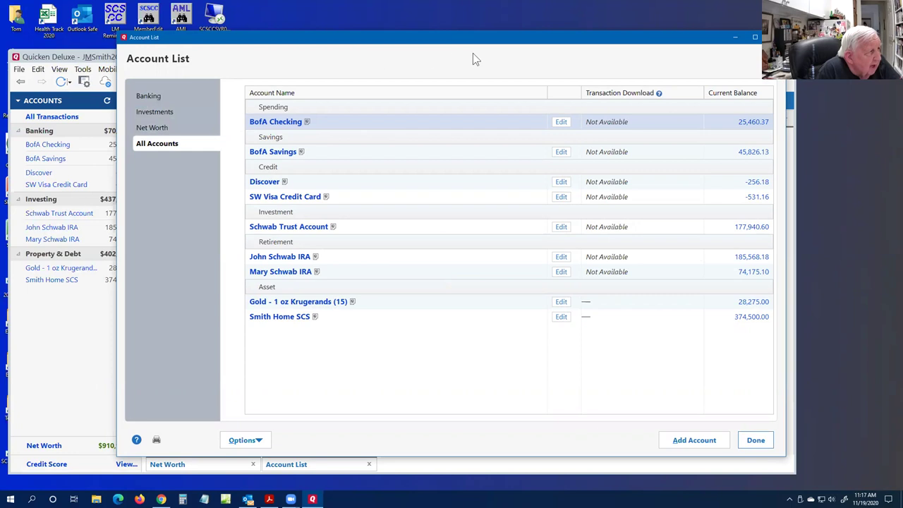
left_click_drag(595, 45, 534, 56)
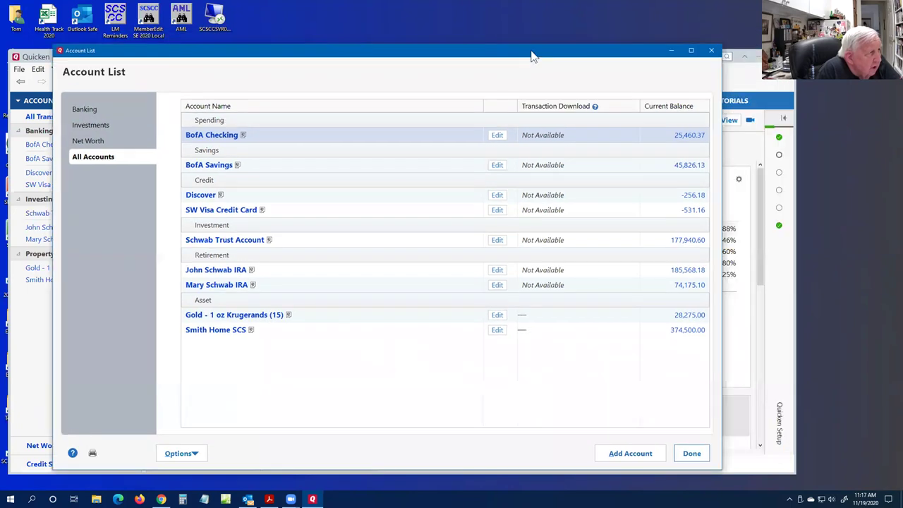
left_click(707, 44)
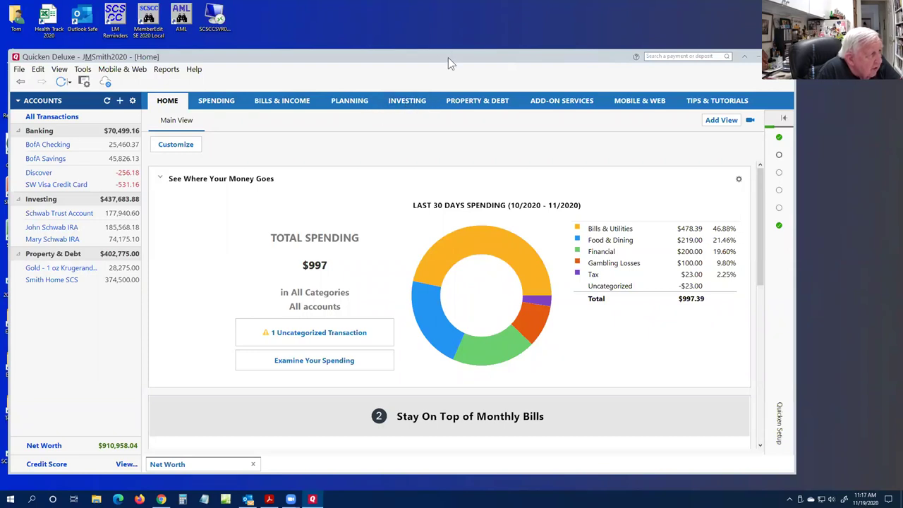
- Display the investment portfolio and enlarge the main window so that more of the holdings and watch list fit
left_click_drag(448, 58, 455, 43)
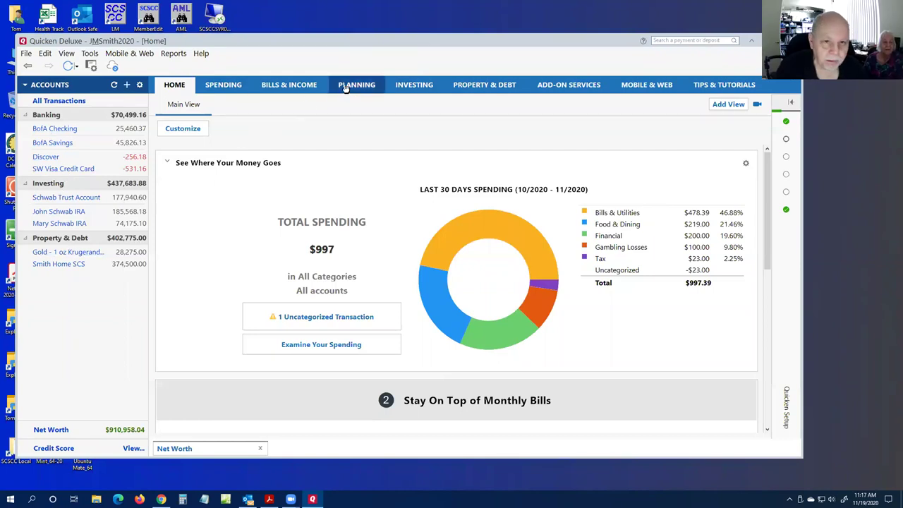
left_click(414, 85)
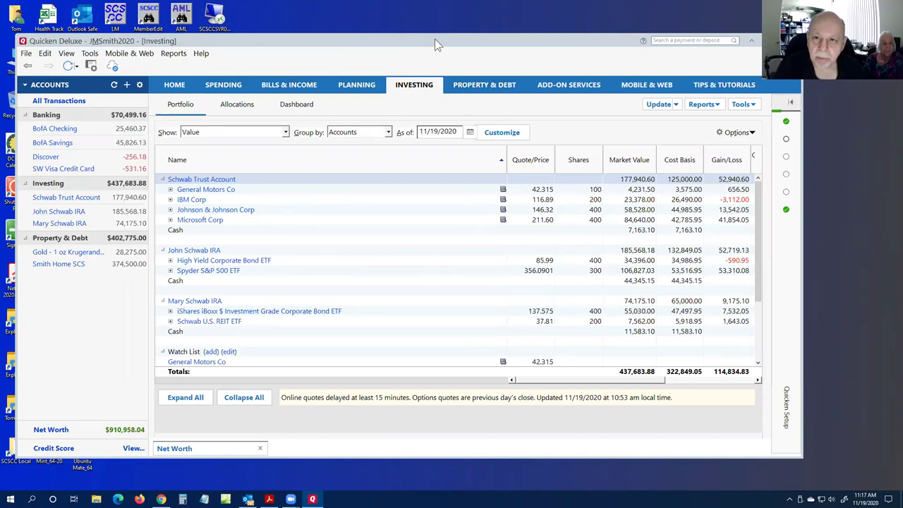
left_click_drag(435, 41, 428, 21)
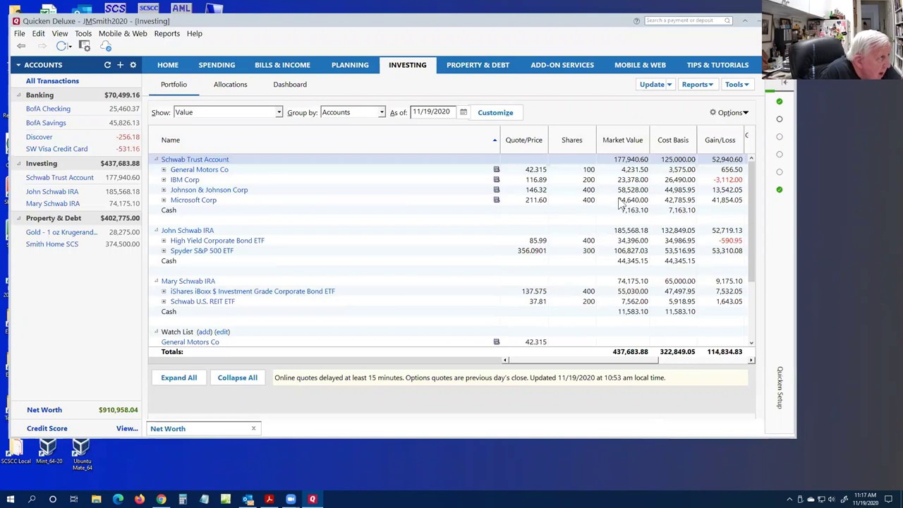
left_click_drag(653, 435, 653, 469)
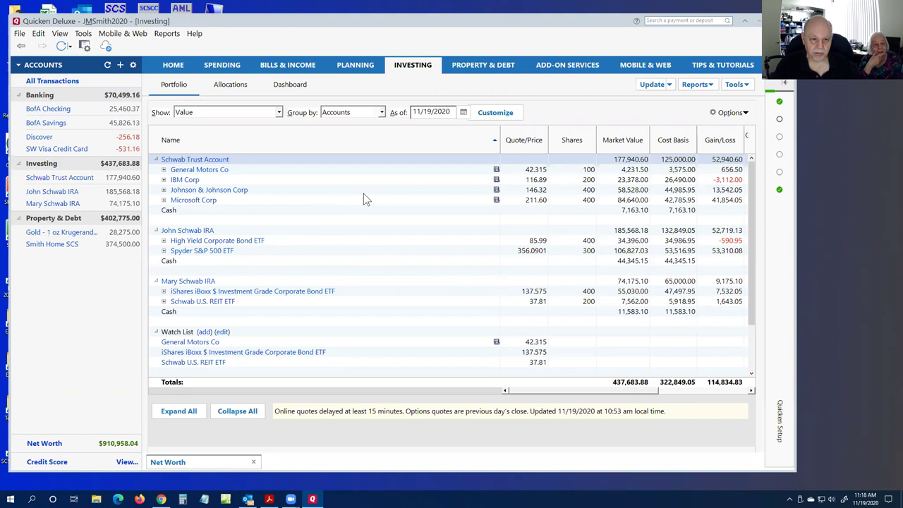
- Open the Schwab Trust Account register from the portfolio to review its transactions, and close it
left_click(215, 159)
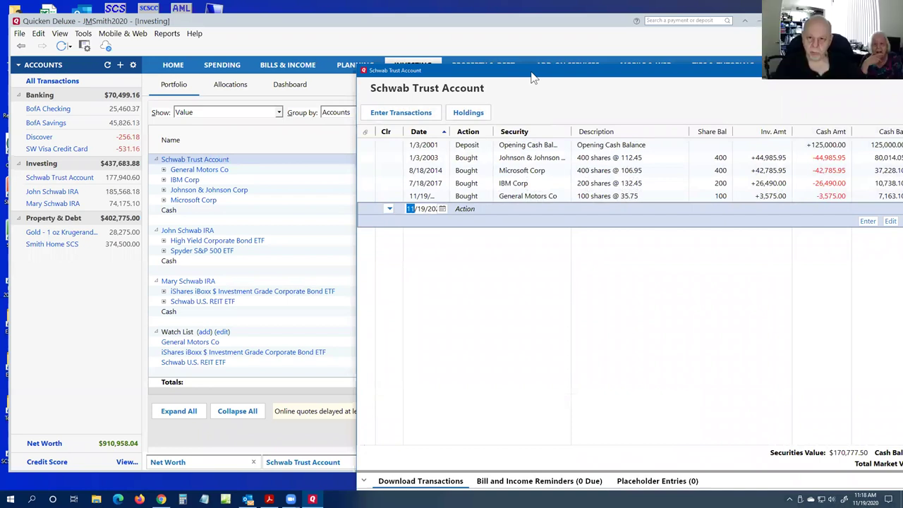
left_click_drag(534, 78, 287, 51)
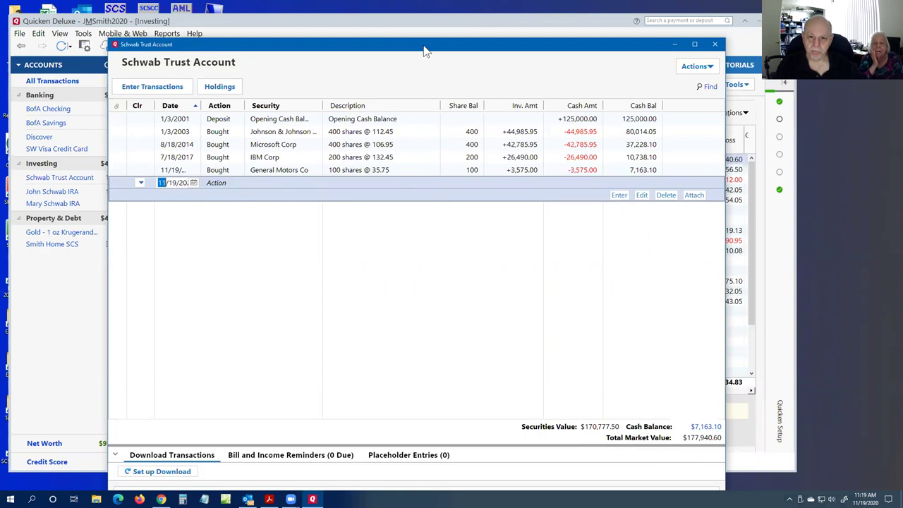
left_click_drag(439, 52, 561, 53)
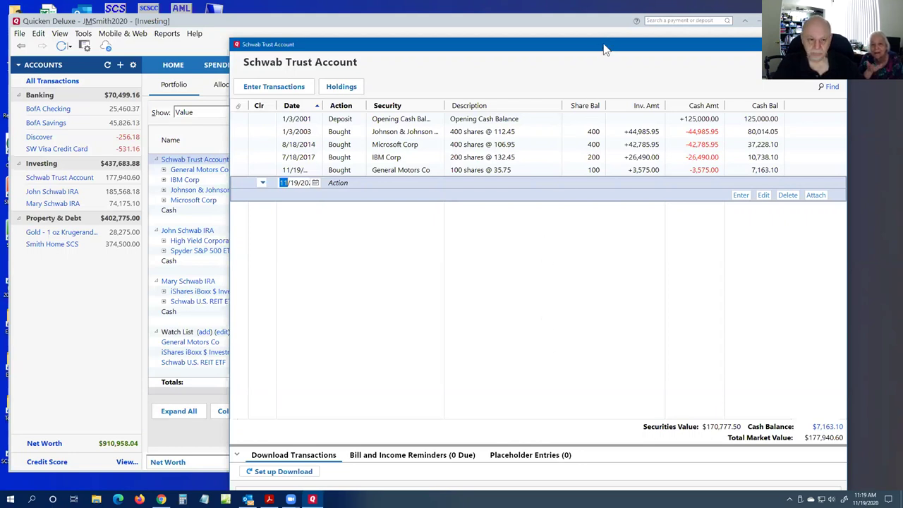
left_click_drag(604, 49, 495, 45)
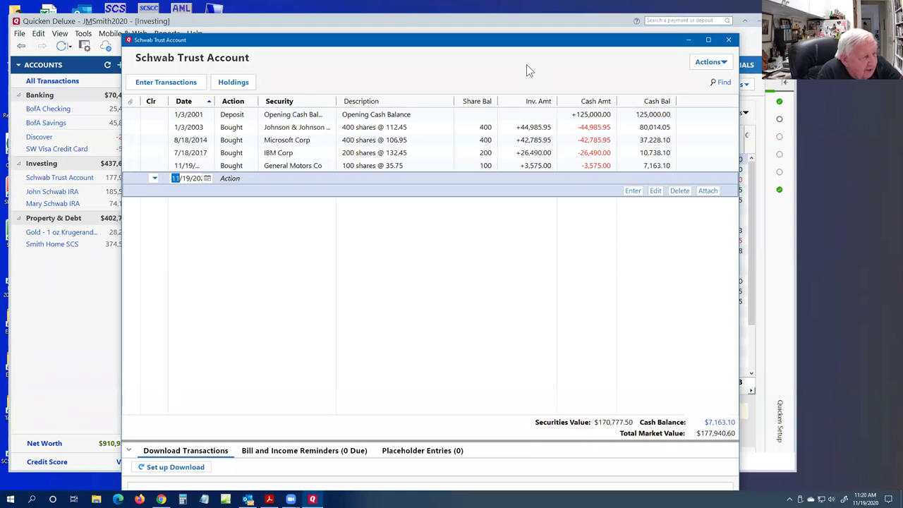
left_click(728, 39)
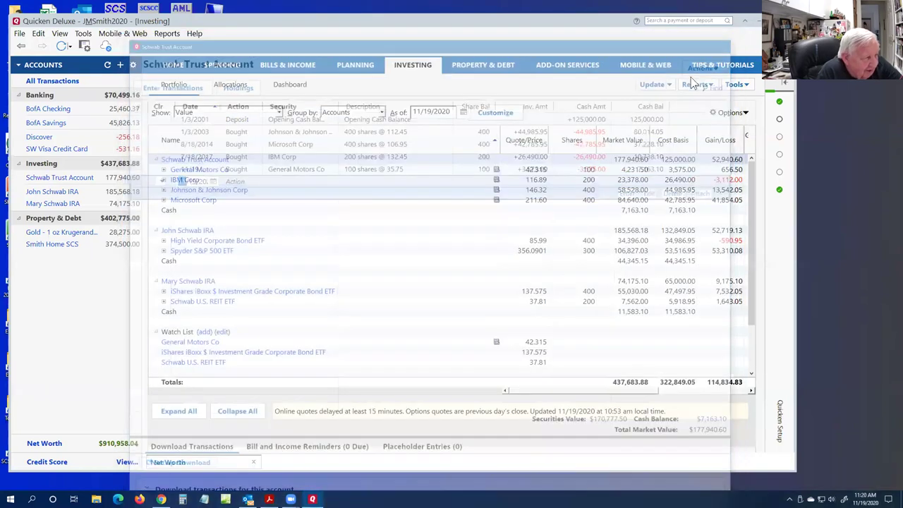